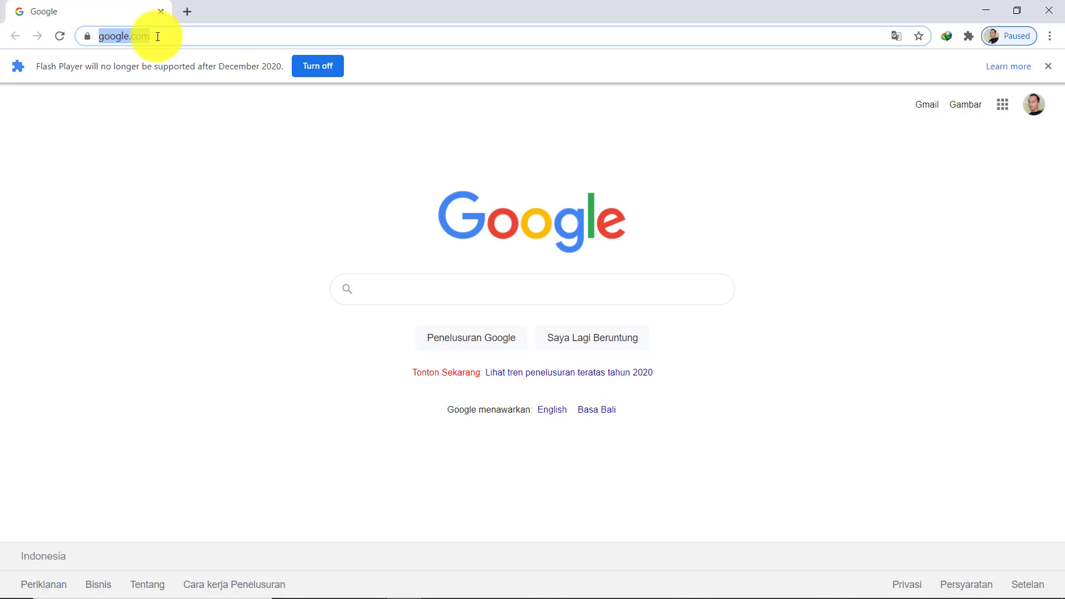
# Open the rapot grading site and sign in with a saved teacher account
pyautogui.write('RAP')
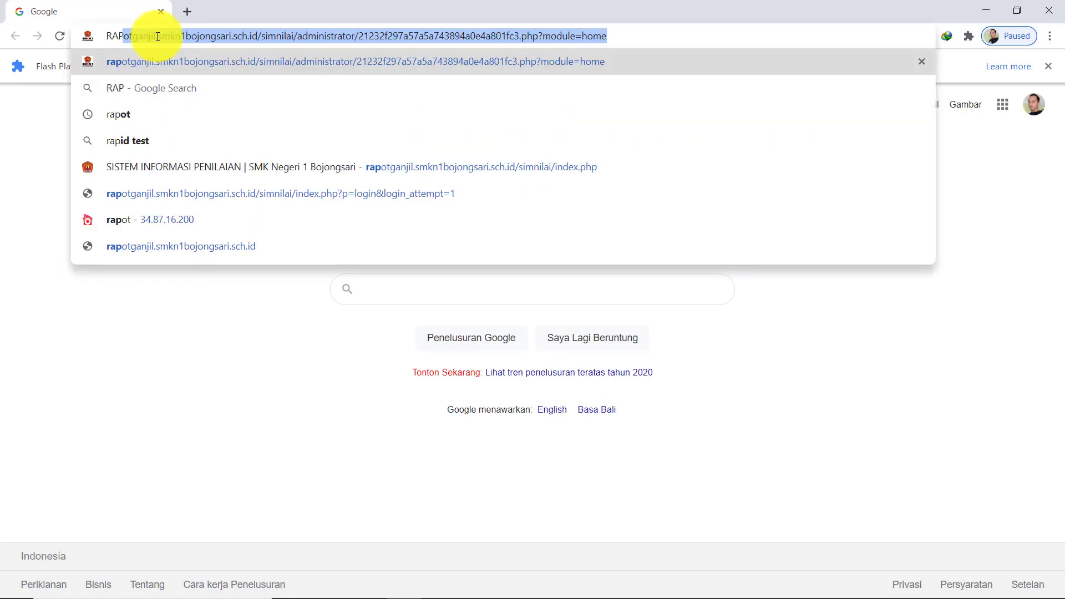
pyautogui.press('Return')
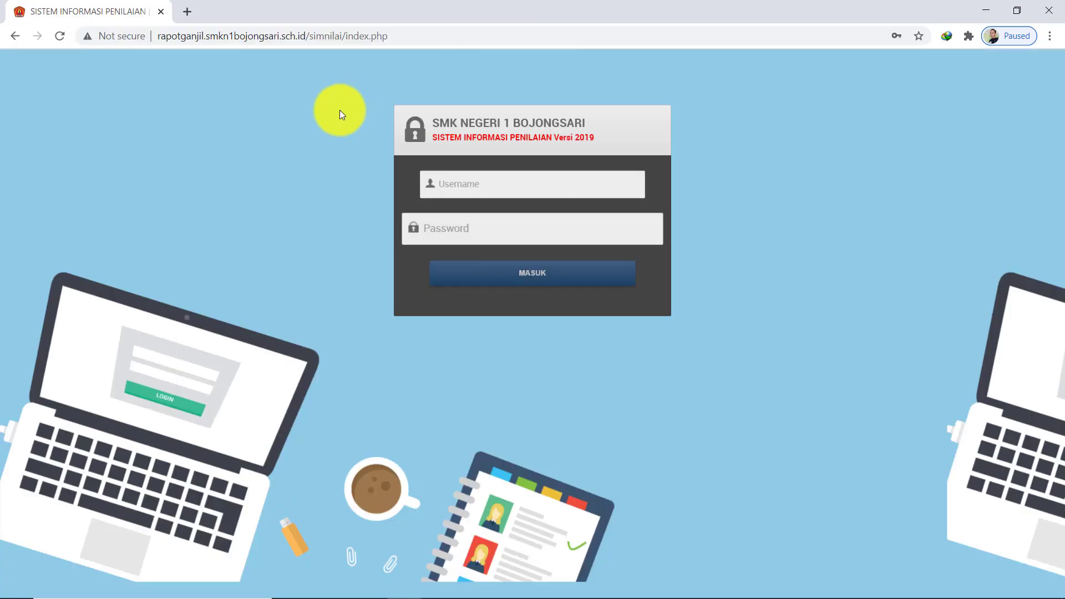
pyautogui.click(499, 183)
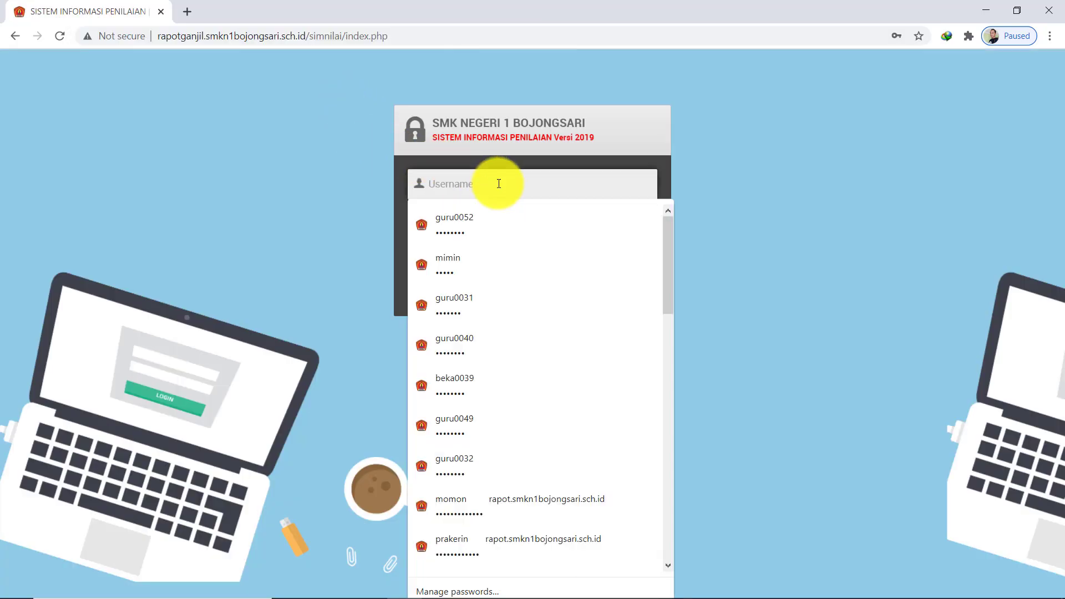
pyautogui.click(842, 156)
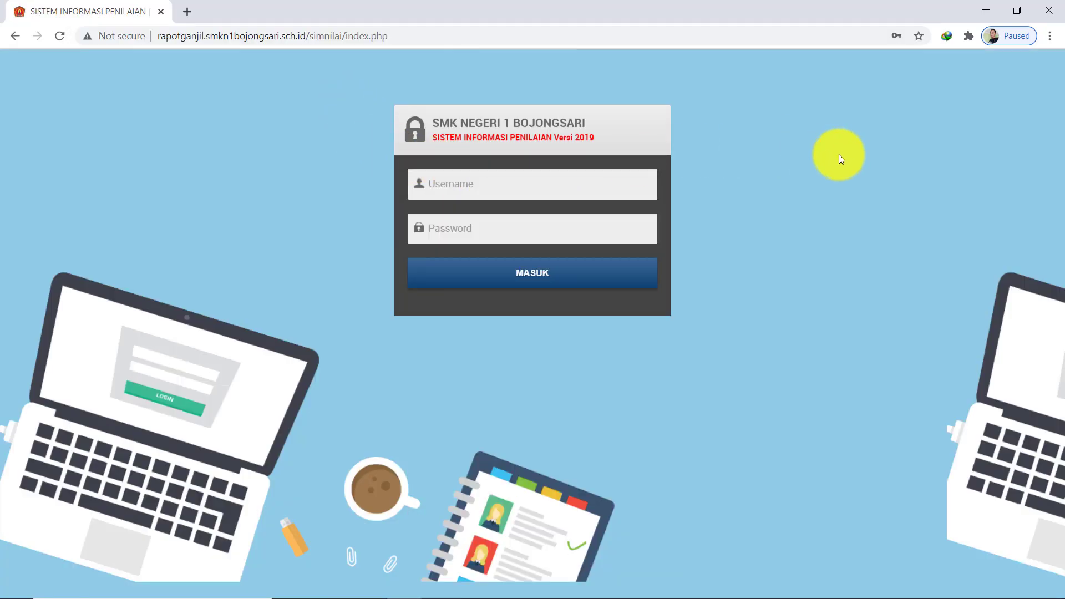
pyautogui.click(478, 191)
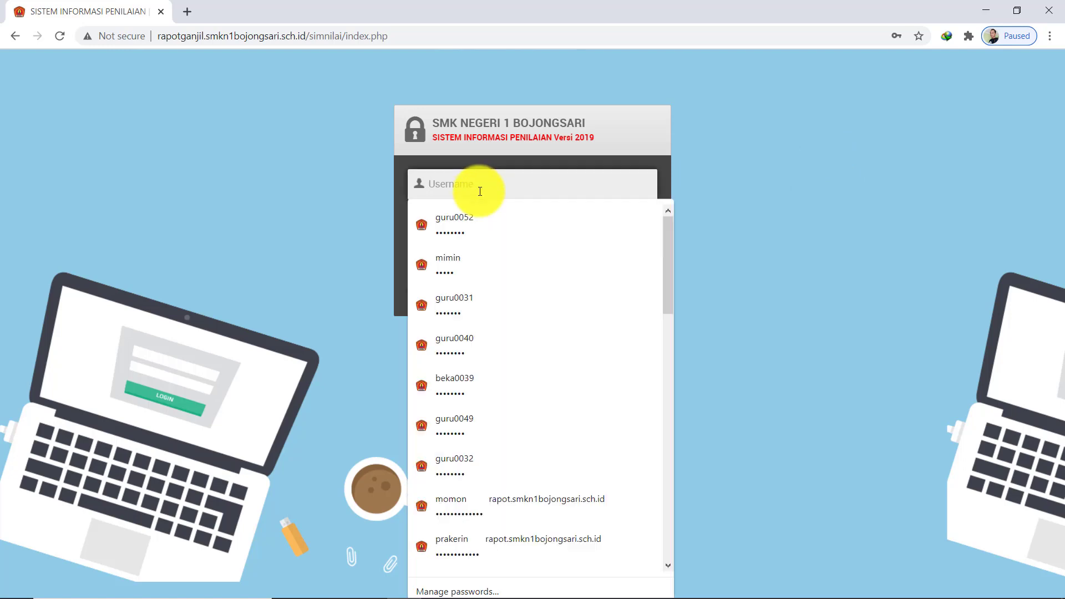
pyautogui.click(454, 465)
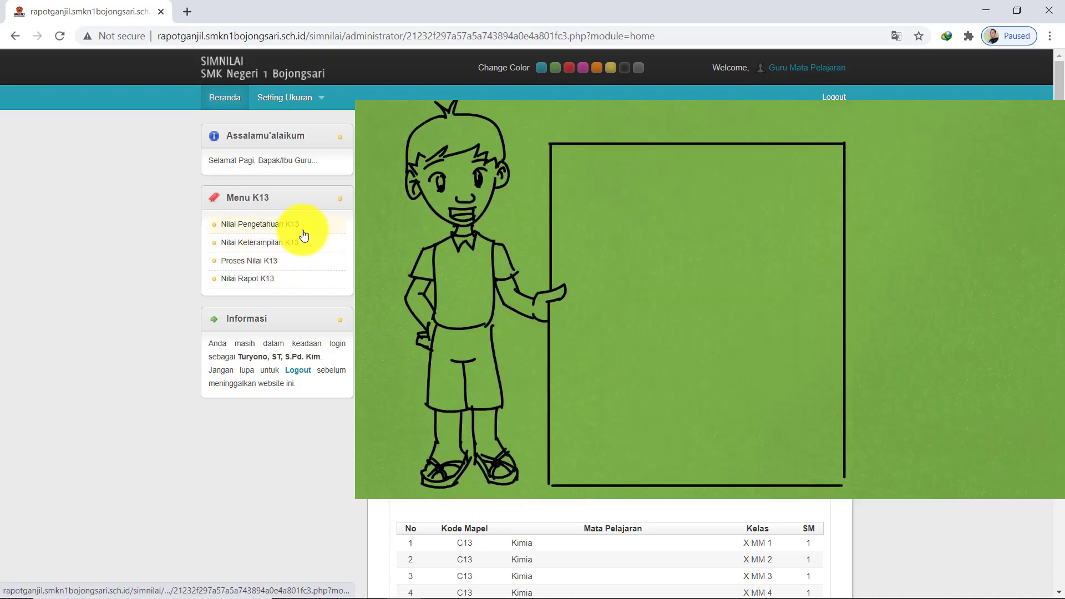
pyautogui.moveTo(409, 587)
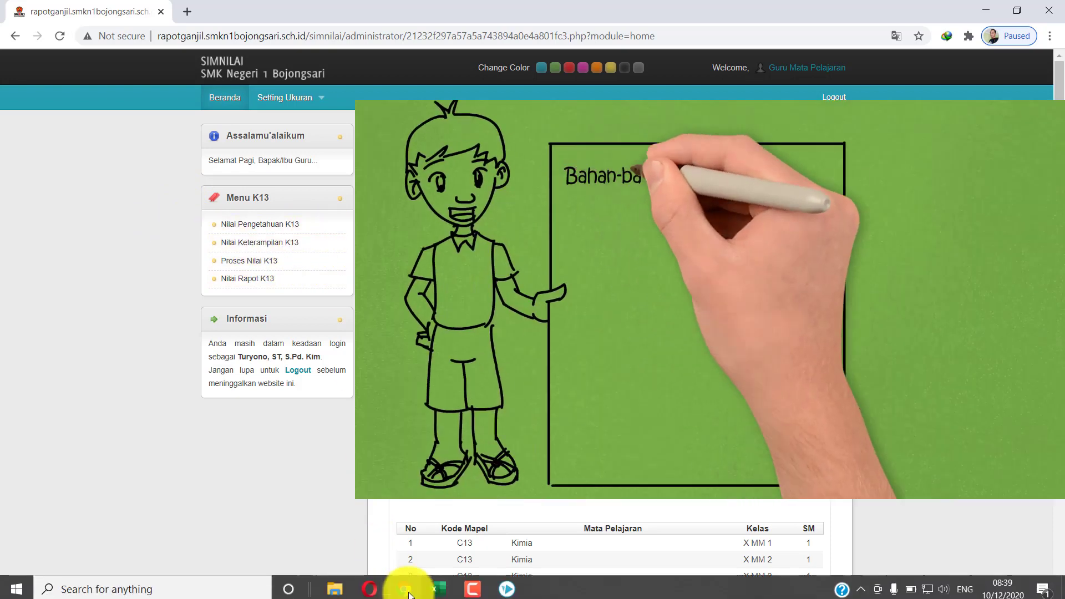
pyautogui.moveTo(343, 580)
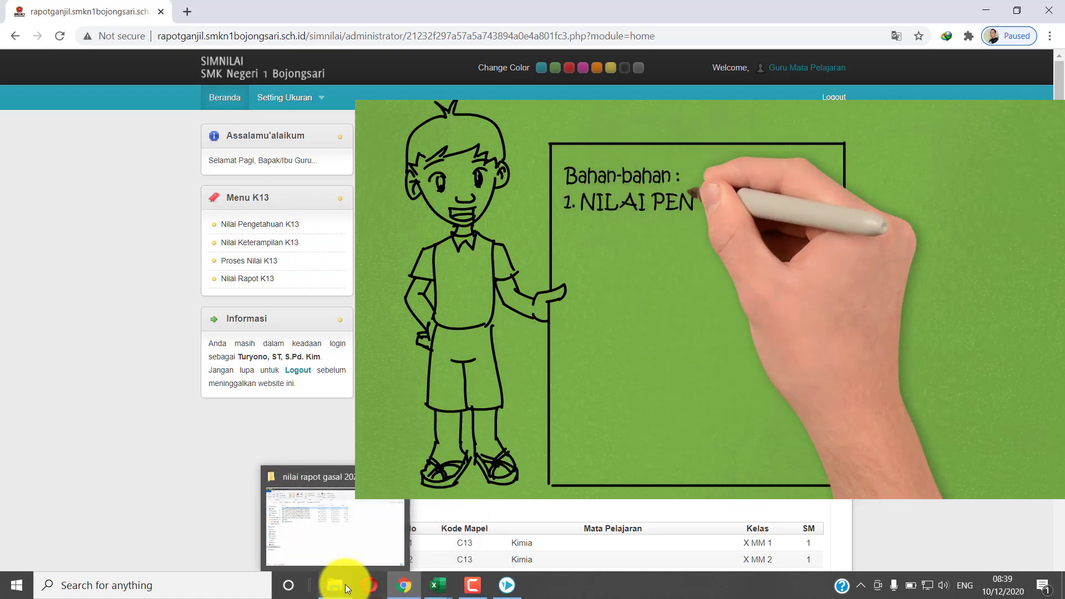
# Widen the Name column in the nilai rapot gasal 2020-2021 folder and bring up the chemistry skill grades workbook
pyautogui.click(344, 552)
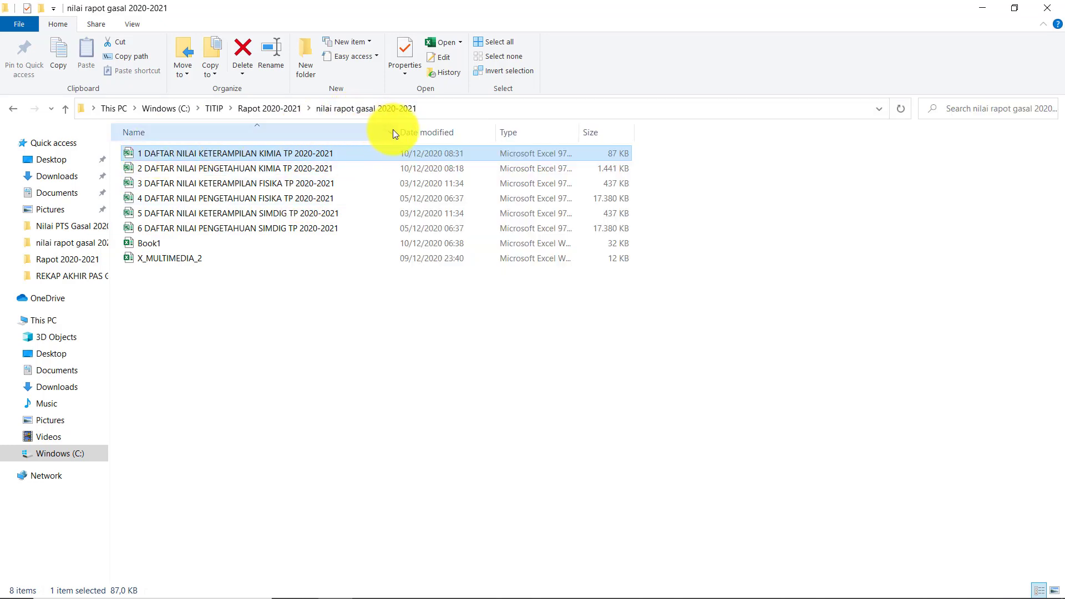
pyautogui.moveTo(393, 132); pyautogui.dragTo(426, 132)
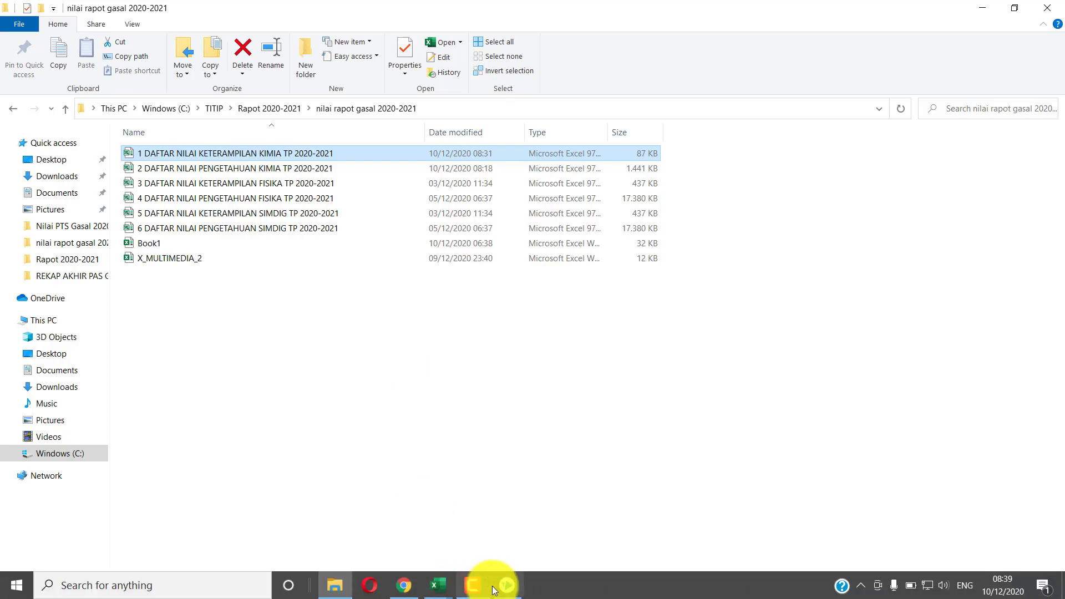
pyautogui.click(438, 584)
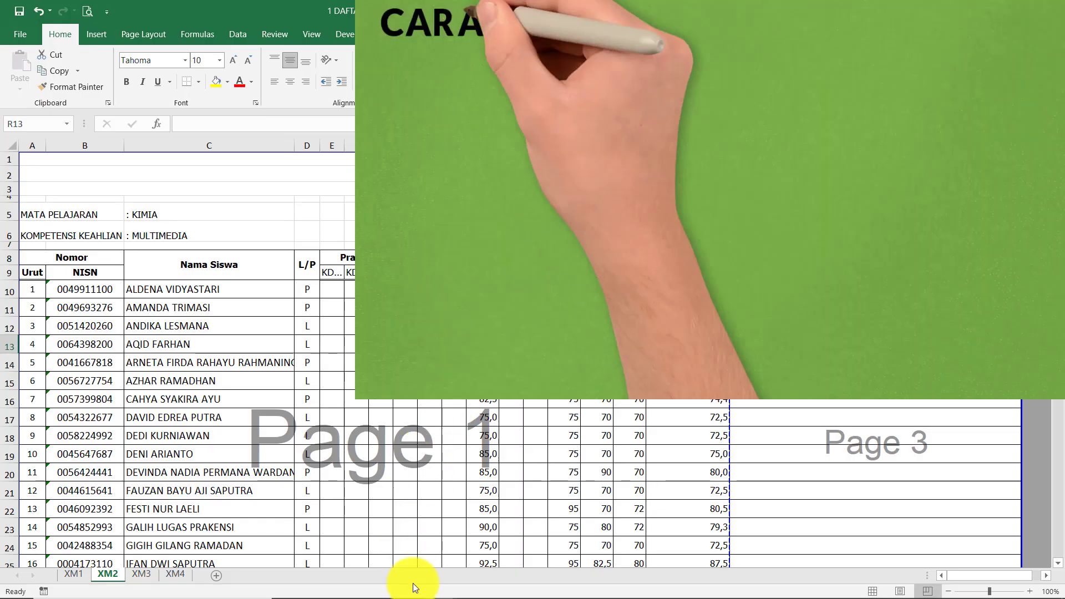
# Bring up the 2 DAFTAR NILAI PENGETAHUAN workbook, then return to the SIMNILAI home page
pyautogui.moveTo(405, 583)
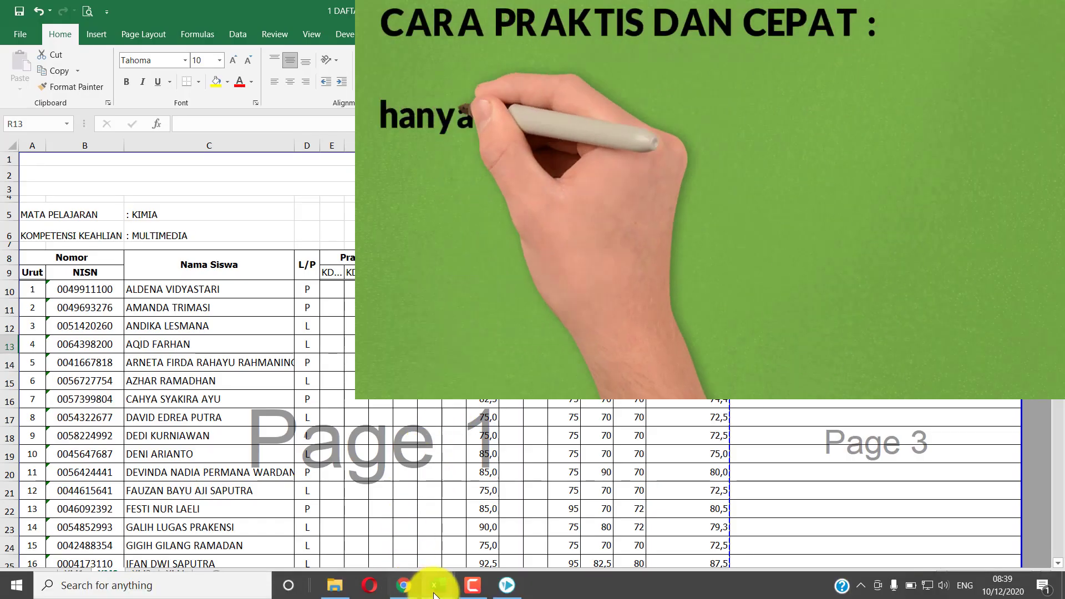
pyautogui.click(398, 541)
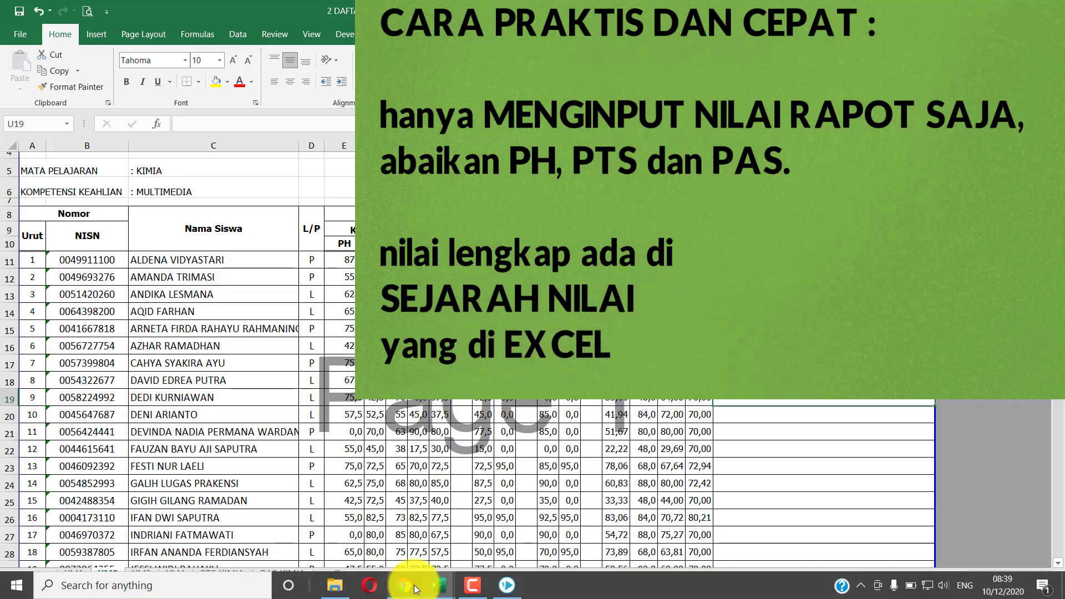
pyautogui.click(413, 590)
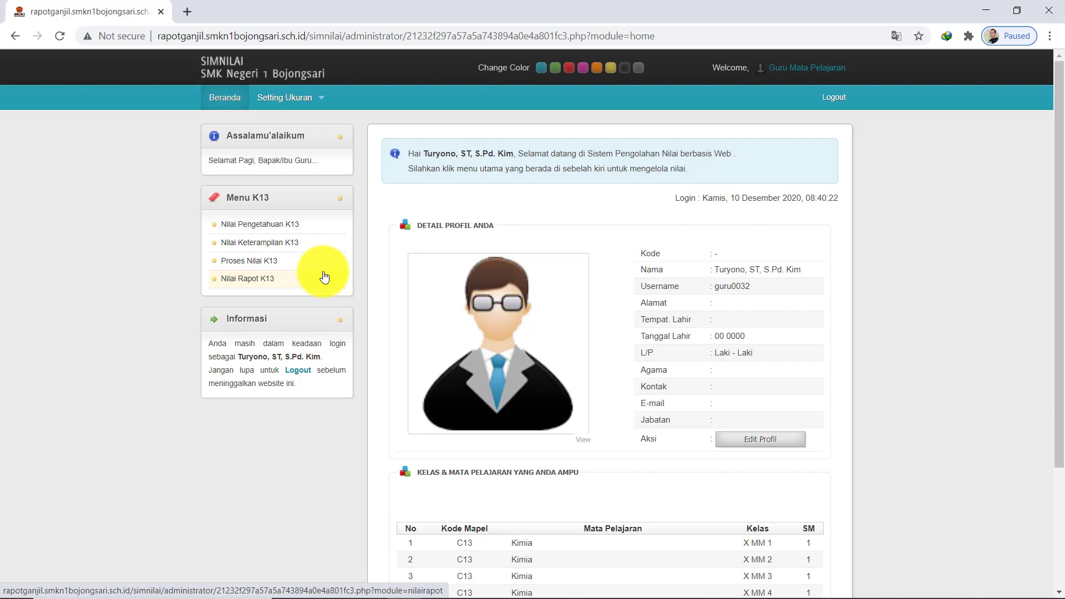
pyautogui.moveTo(493, 591)
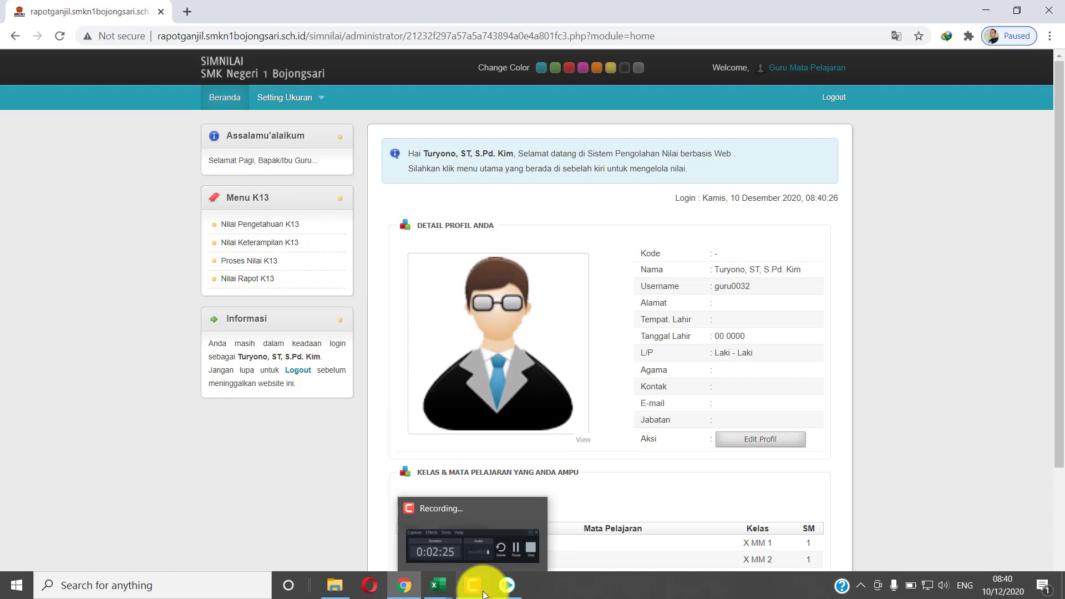
# Check the NR formula in T11 and read its explanatory note in C65
pyautogui.moveTo(437, 592)
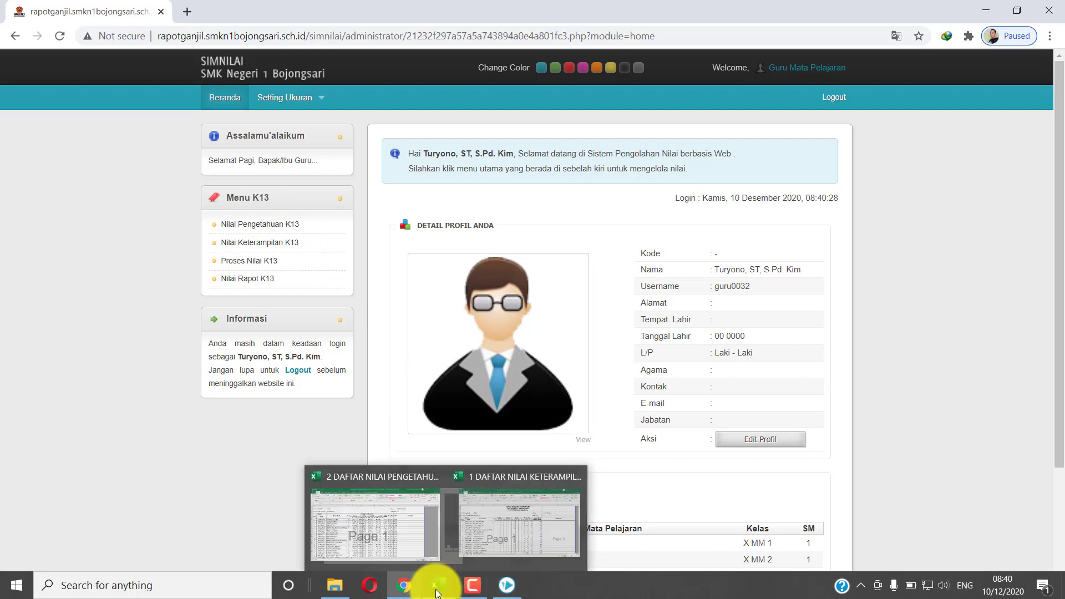
pyautogui.click(397, 520)
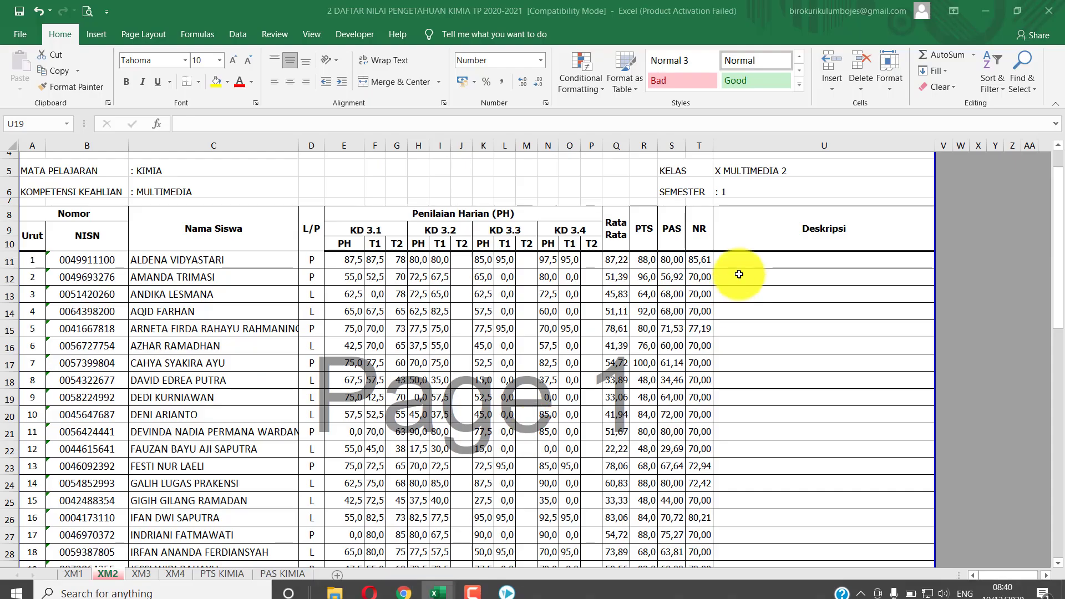
pyautogui.click(698, 263)
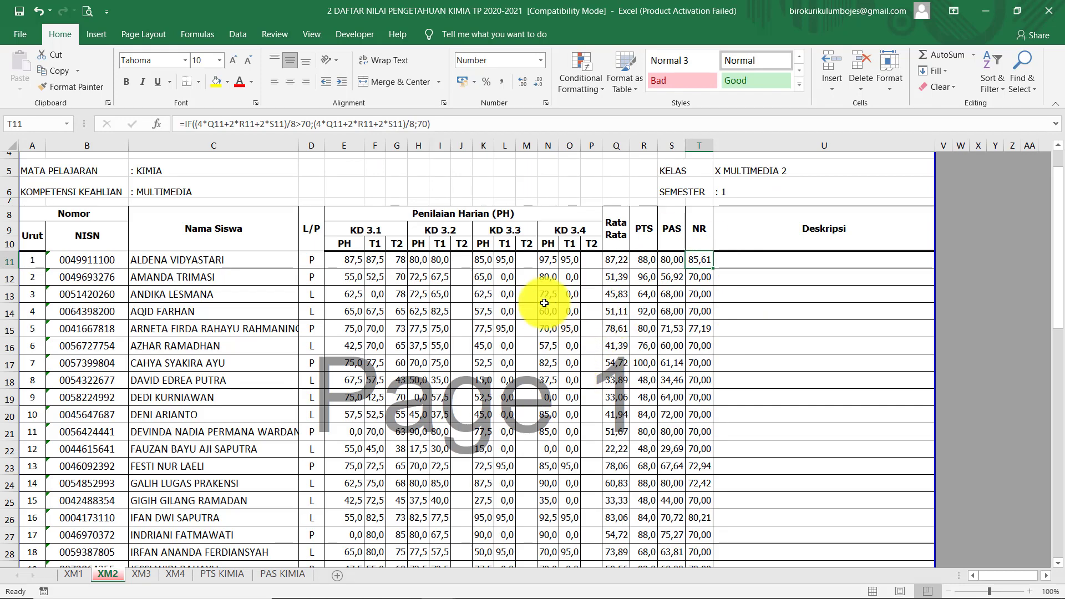
pyautogui.scroll(-10, 504, 302)
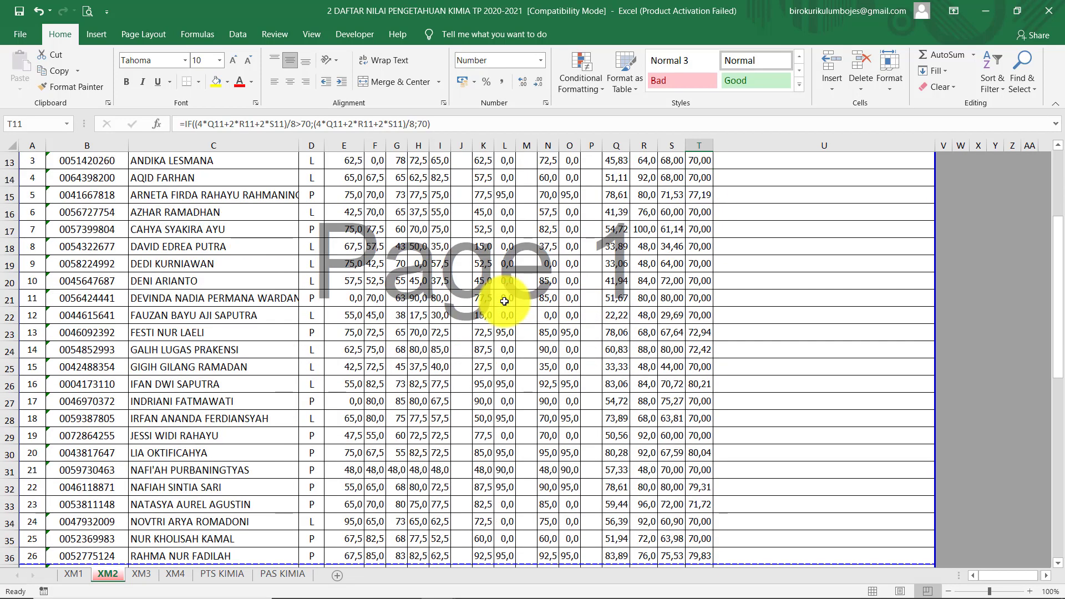
pyautogui.scroll(-8, 505, 301)
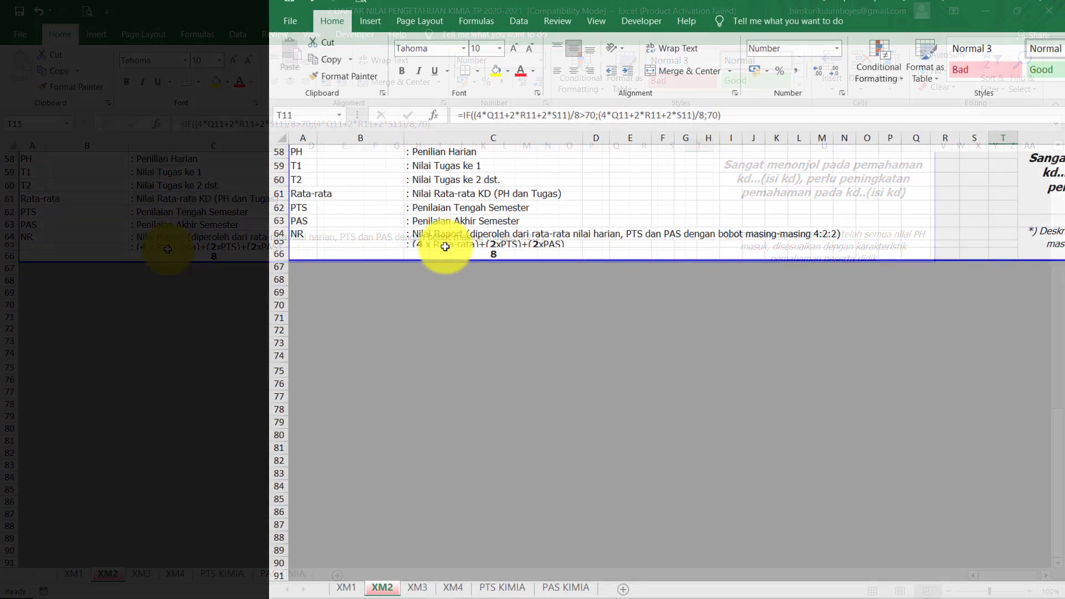
pyautogui.click(167, 247)
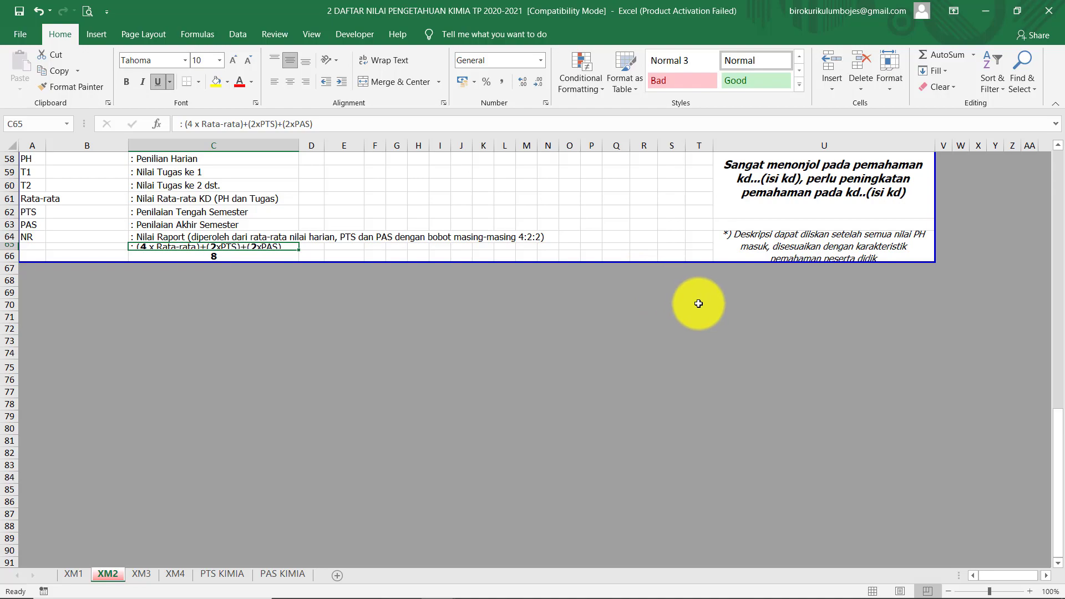
# Compare the NR formula with the PH and T1 headings and the Q11 average, then select column T
pyautogui.scroll(15, 814, 319)
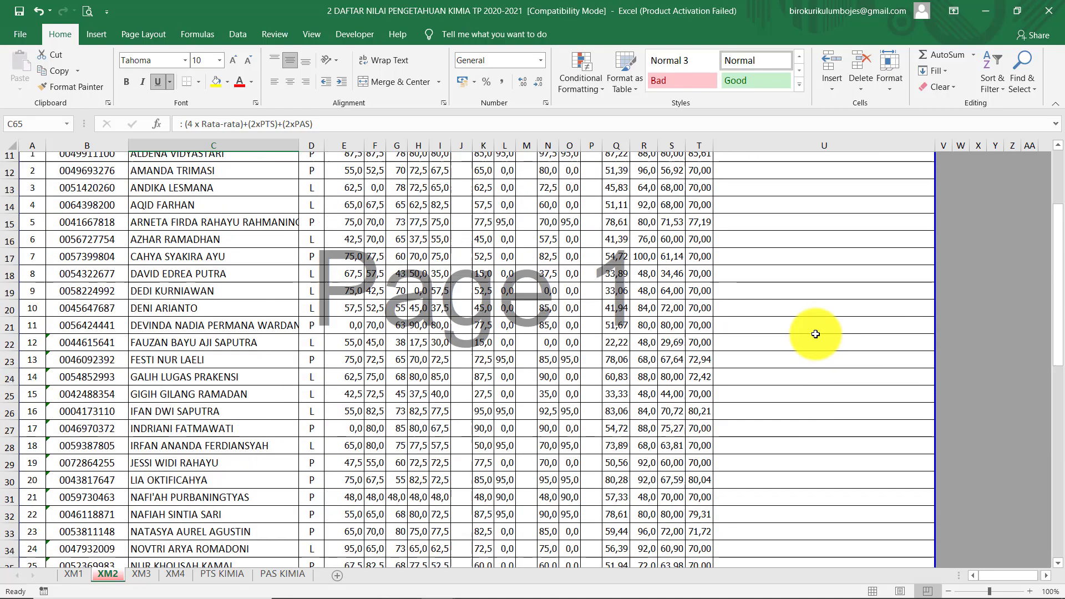
pyautogui.scroll(4, 815, 333)
pyautogui.click(698, 273)
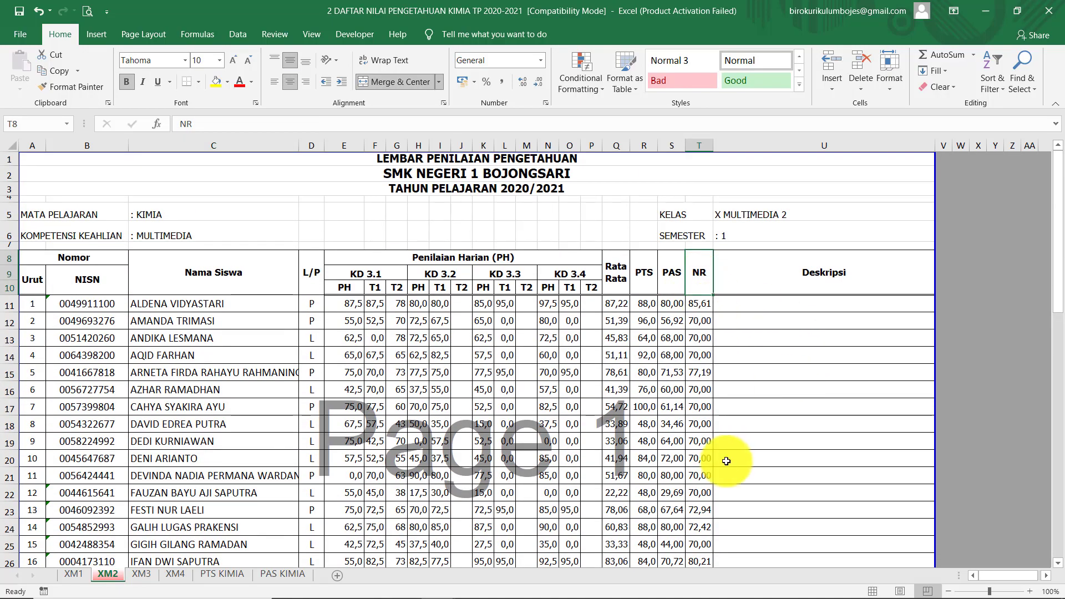
pyautogui.click(698, 303)
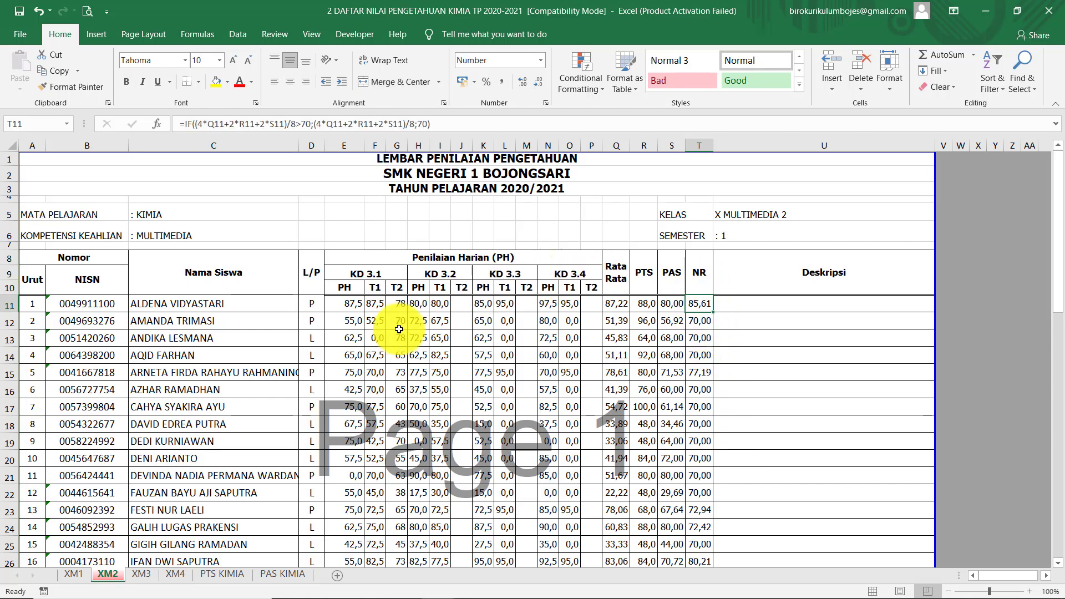
pyautogui.click(353, 288)
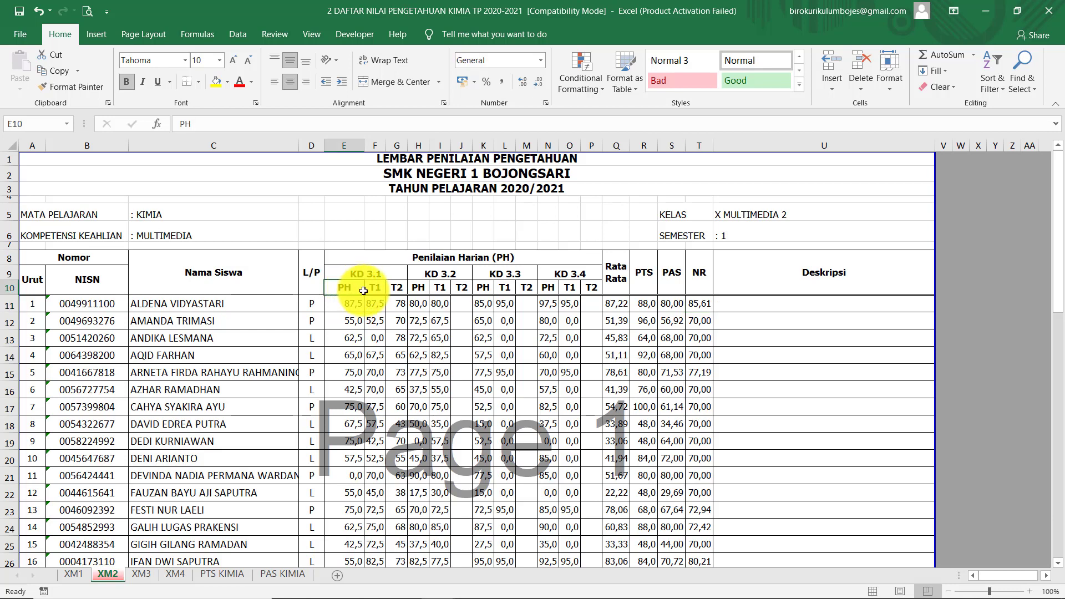
pyautogui.click(381, 287)
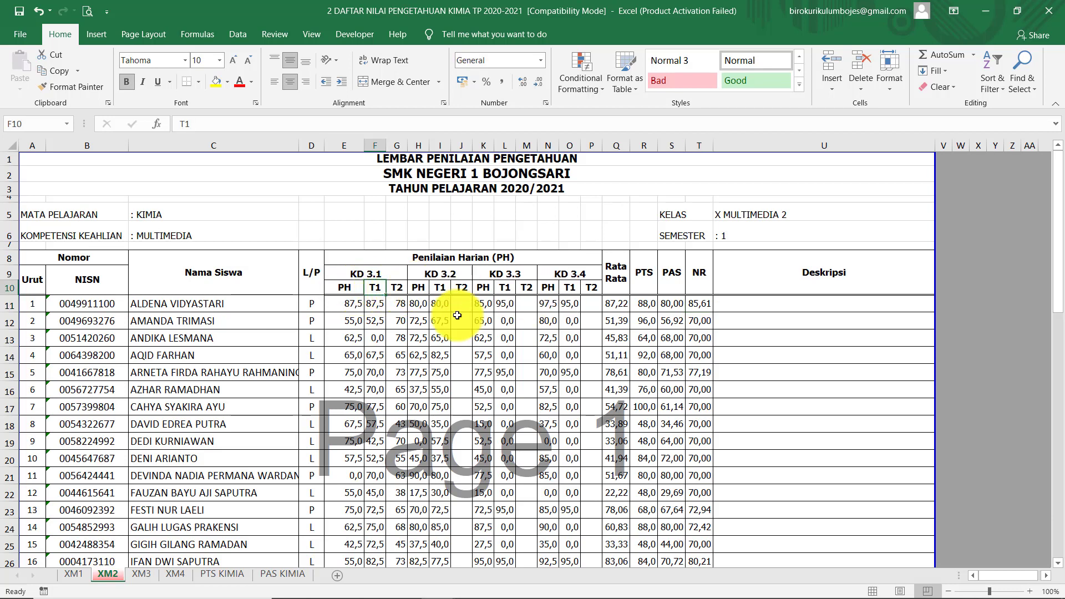
pyautogui.click(614, 303)
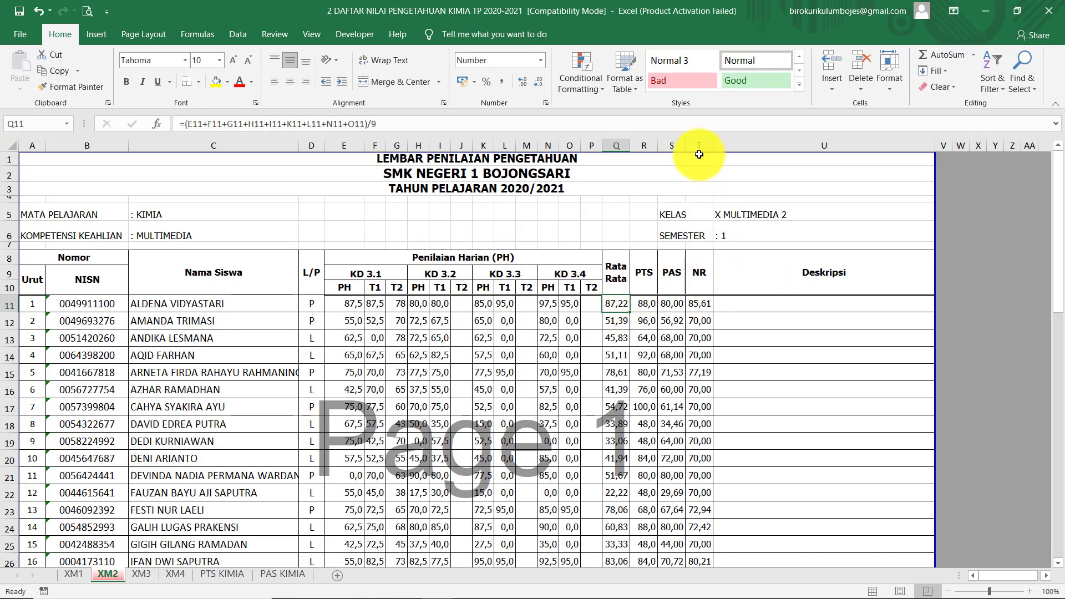
pyautogui.click(698, 143)
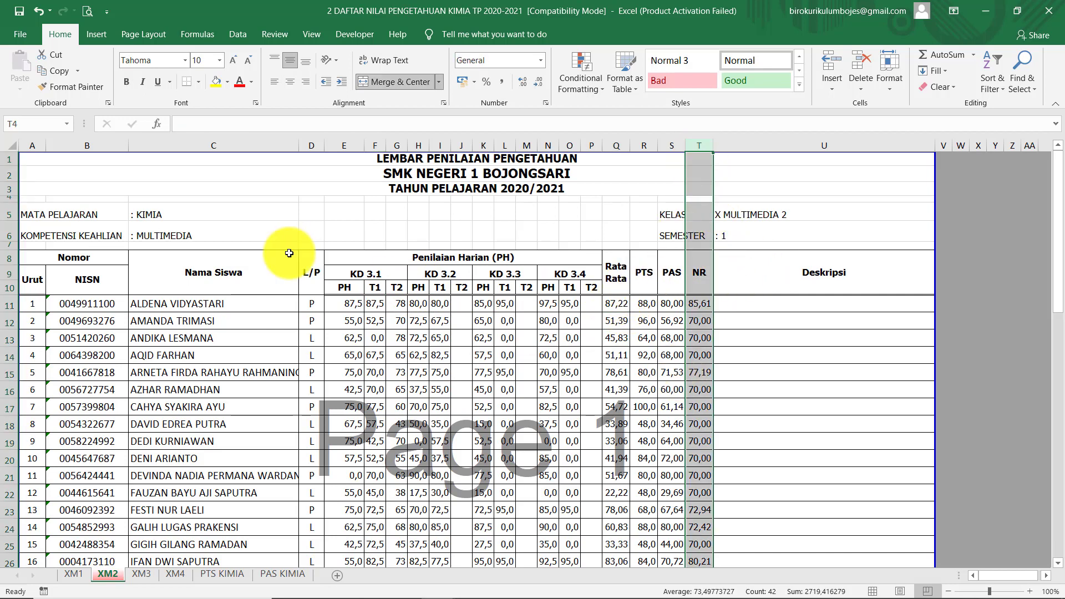
pyautogui.click(227, 82)
pyautogui.click(216, 85)
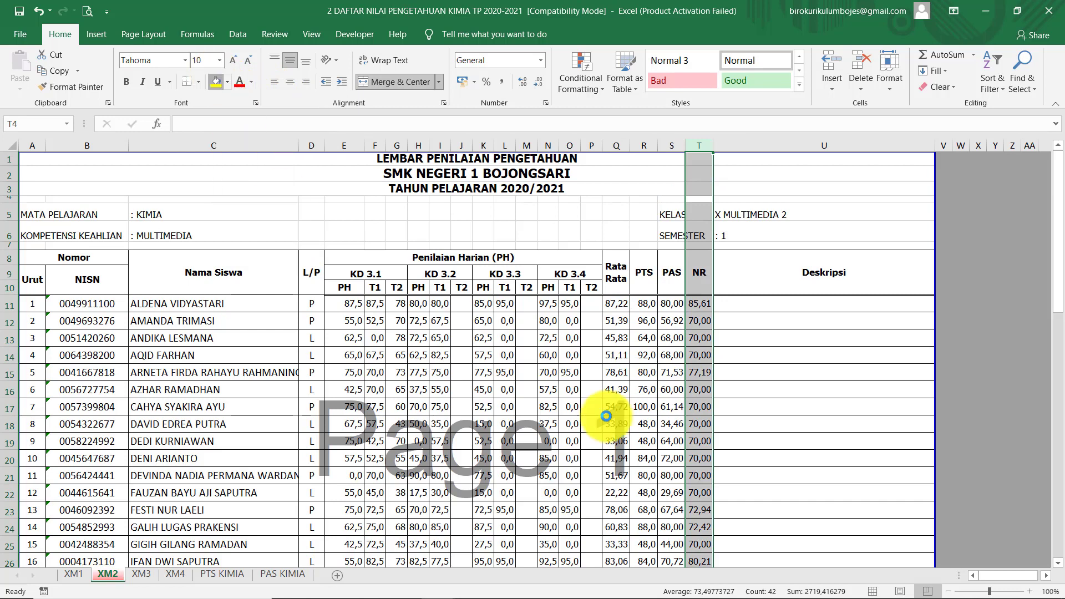
pyautogui.click(747, 371)
pyautogui.scroll(-2, 801, 387)
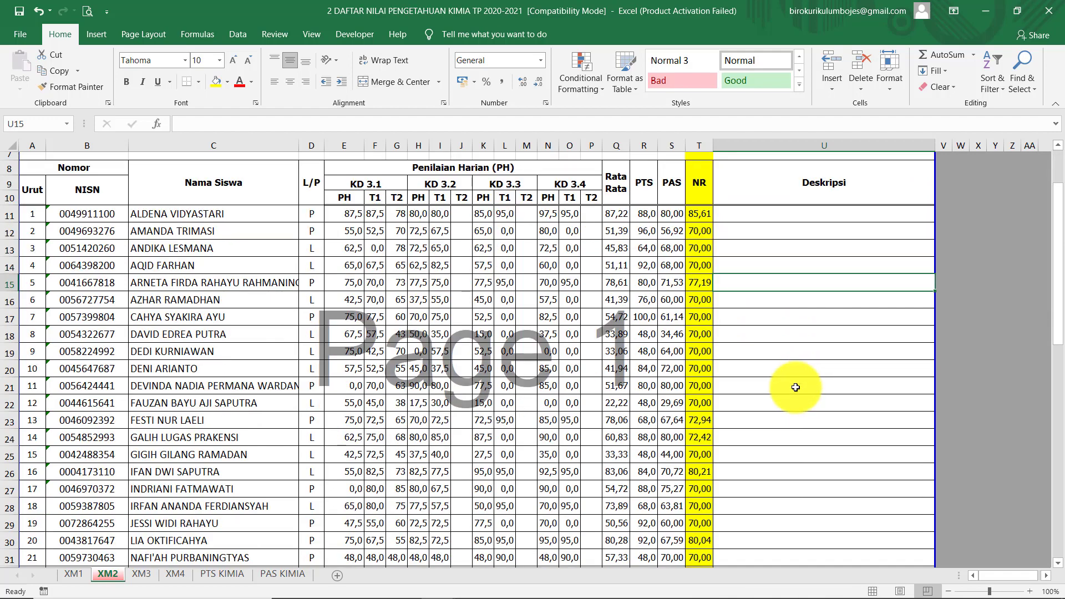
pyautogui.scroll(2, 799, 383)
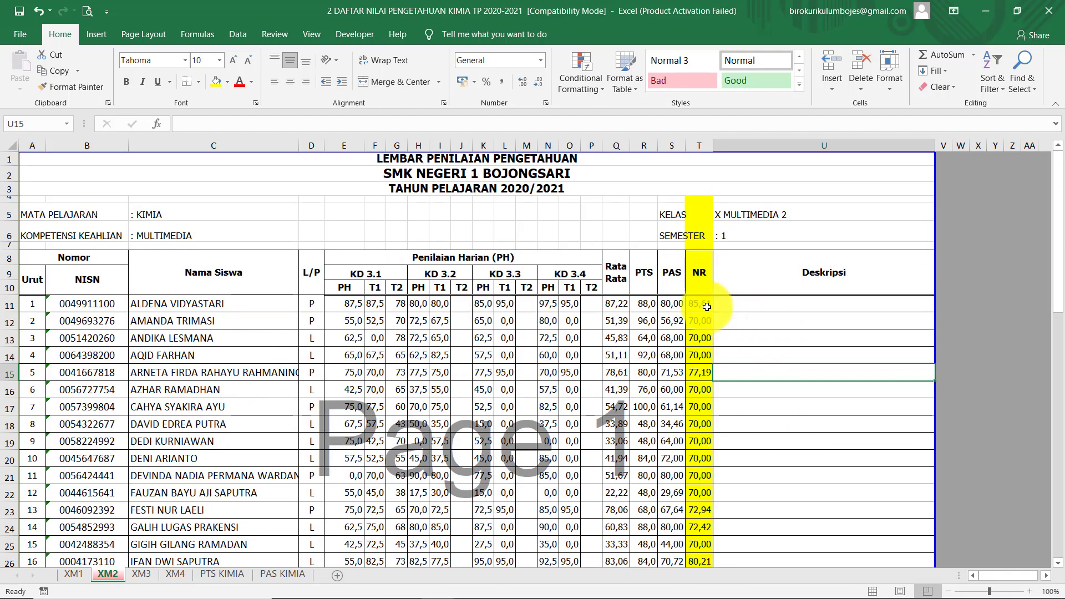
pyautogui.click(703, 304)
pyautogui.click(784, 319)
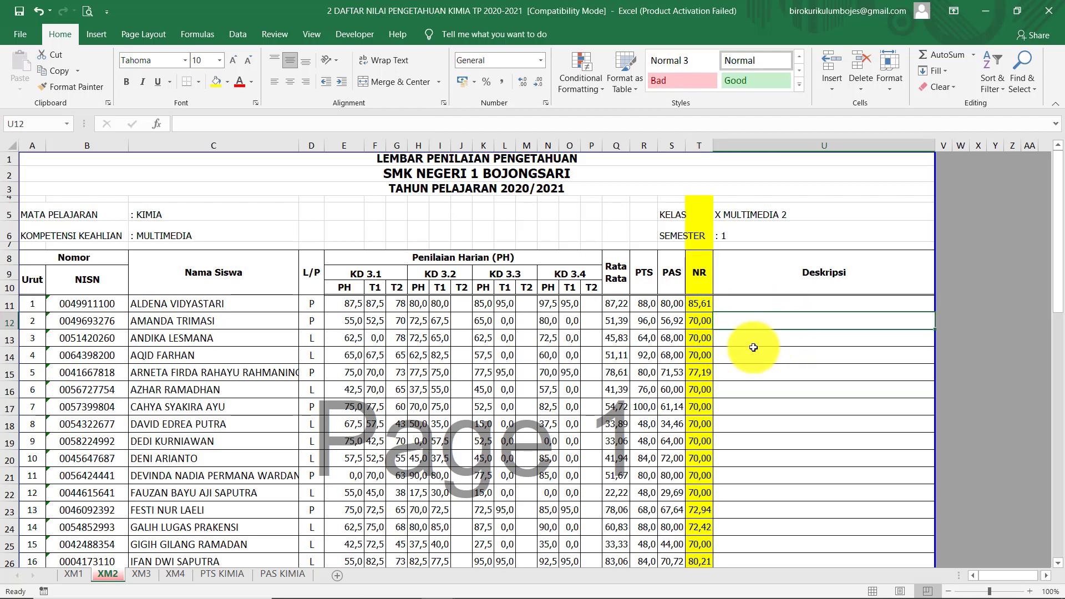
pyautogui.scroll(-7, 753, 348)
pyautogui.scroll(-6, 756, 352)
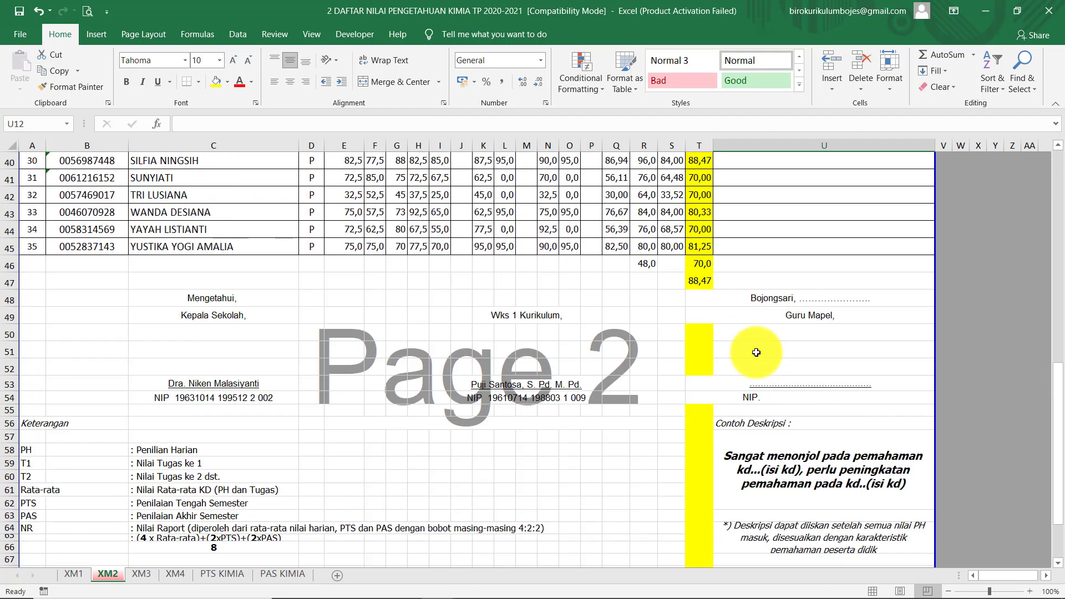
pyautogui.scroll(8, 756, 352)
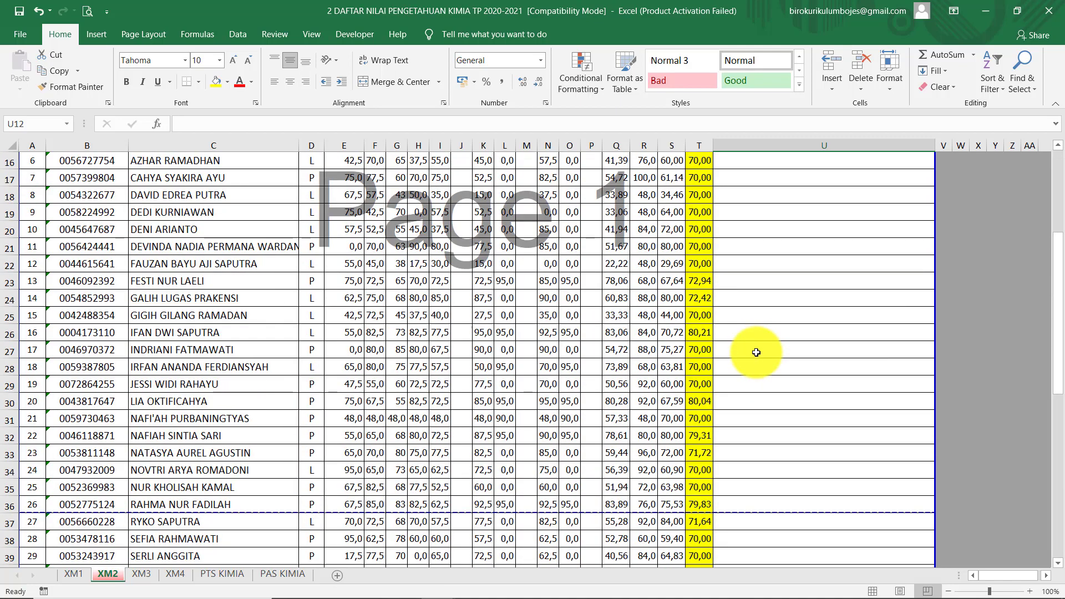
pyautogui.scroll(2, 756, 352)
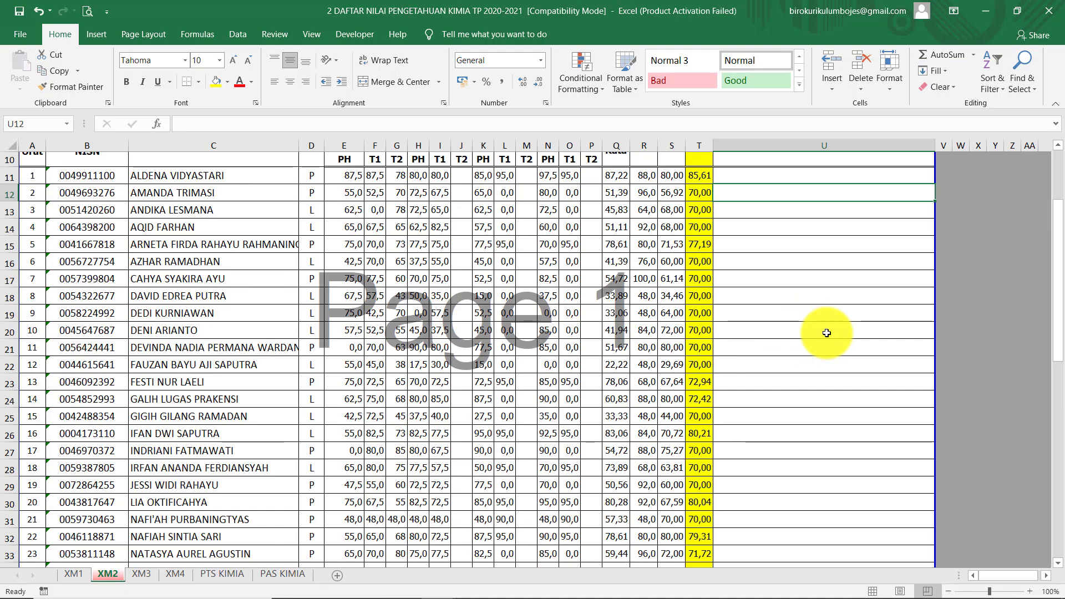
pyautogui.scroll(3, 826, 333)
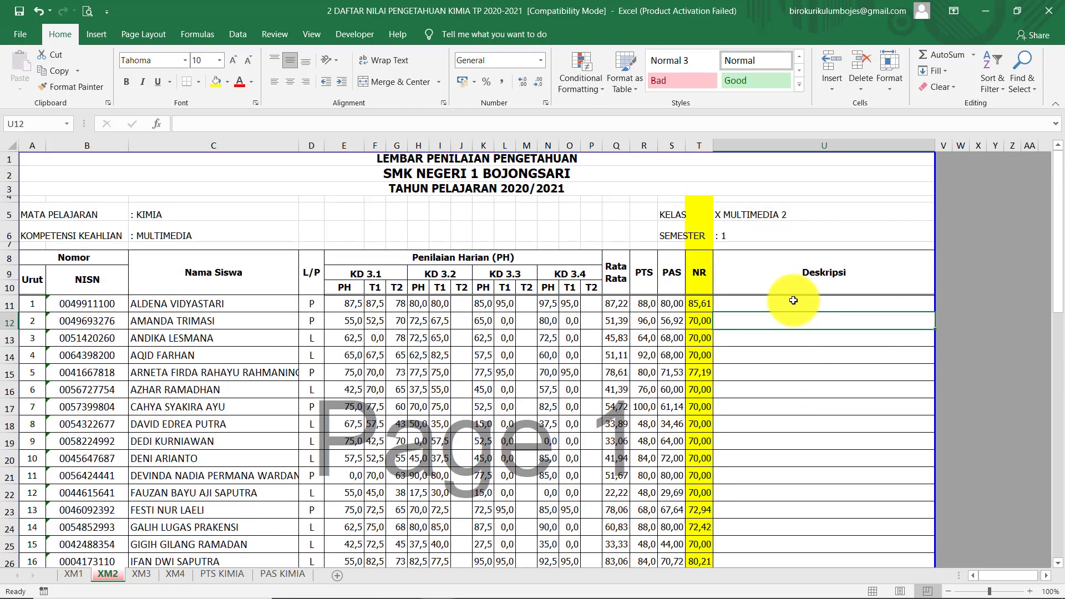
pyautogui.click(842, 360)
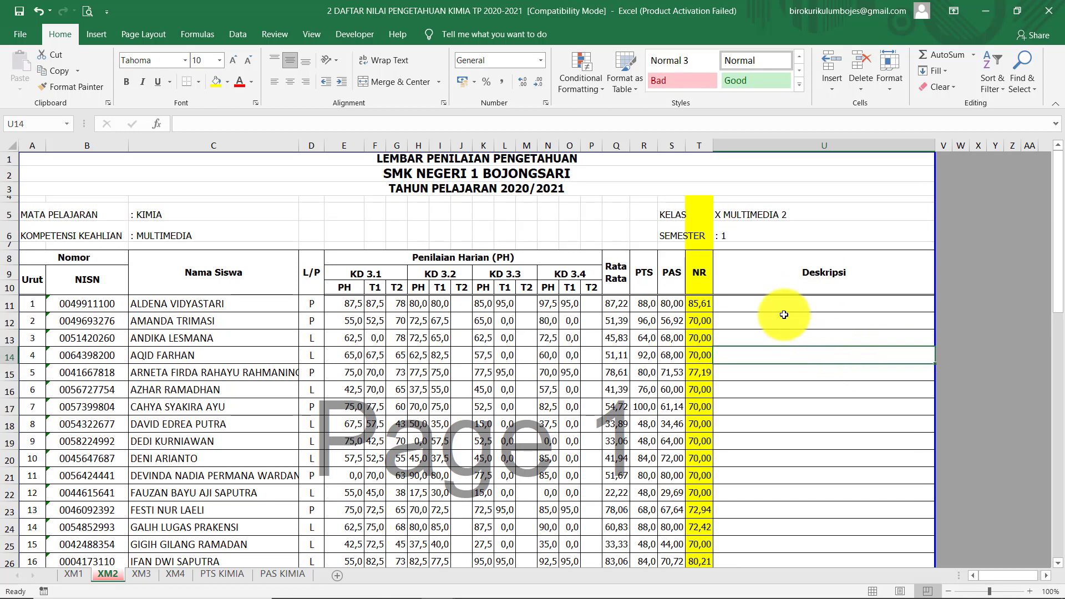
pyautogui.scroll(-1, 783, 315)
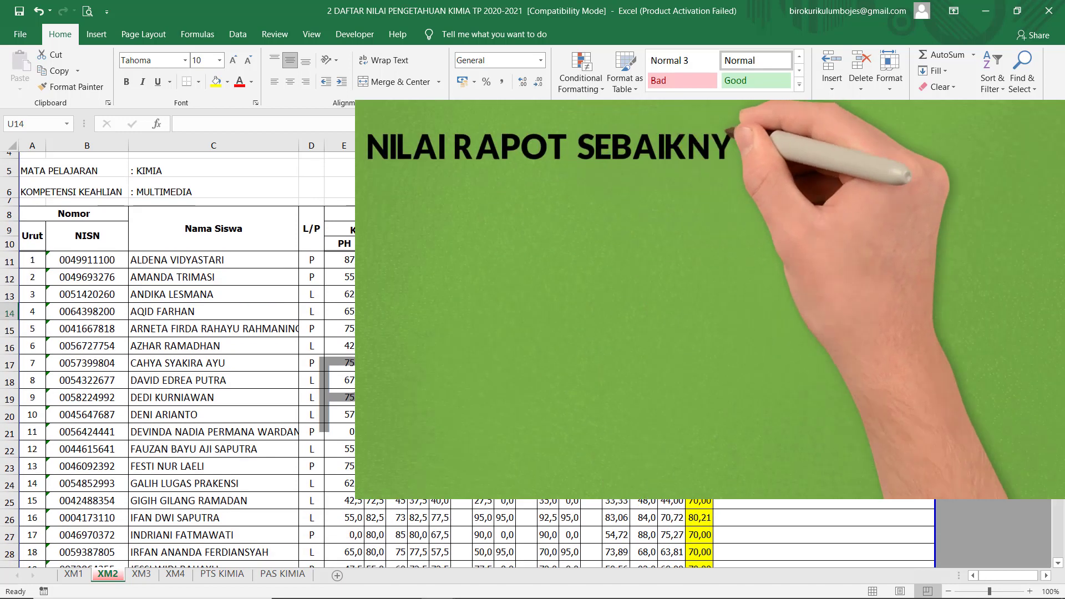
pyautogui.scroll(1, 783, 315)
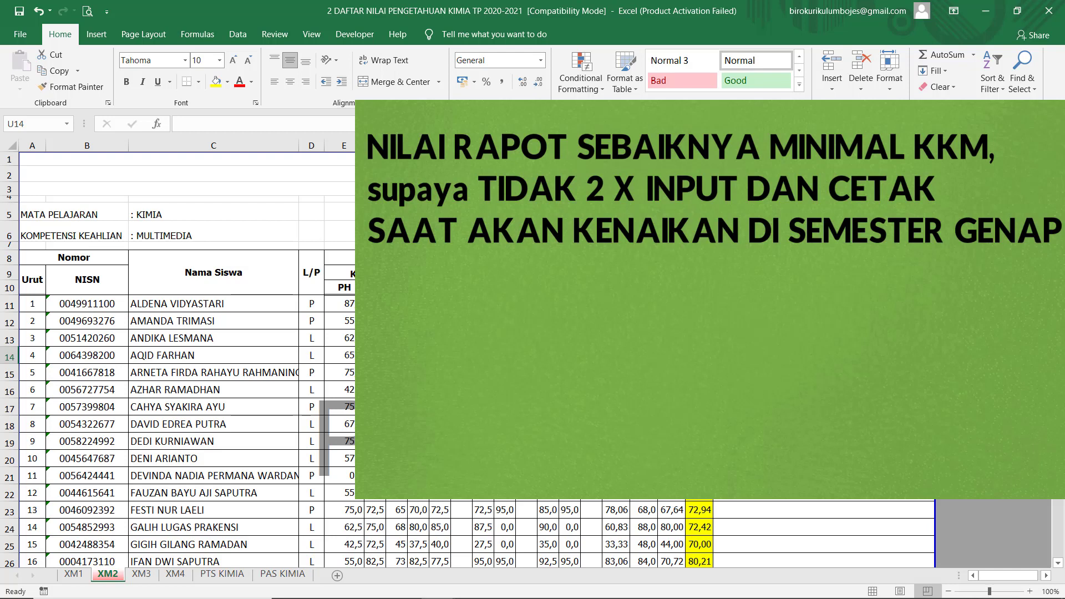
pyautogui.click(788, 321)
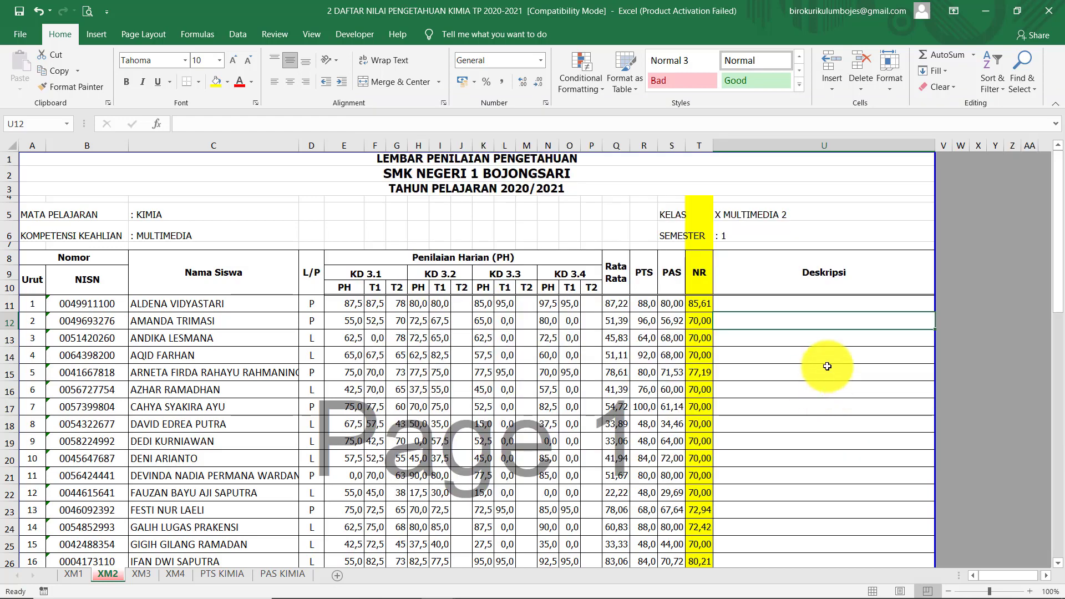
pyautogui.scroll(-2, 844, 377)
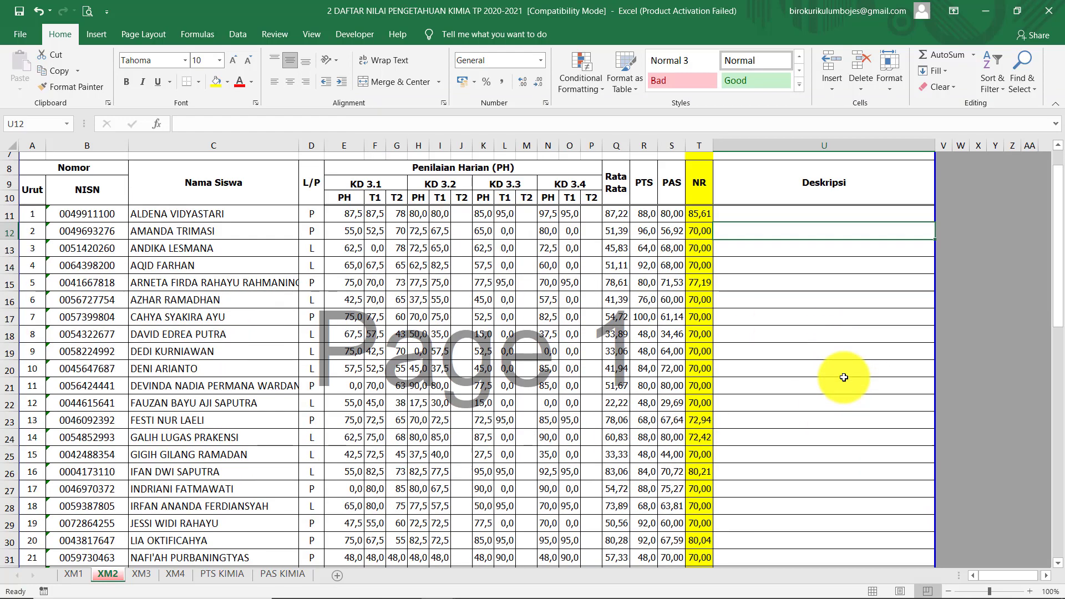
pyautogui.scroll(2, 843, 377)
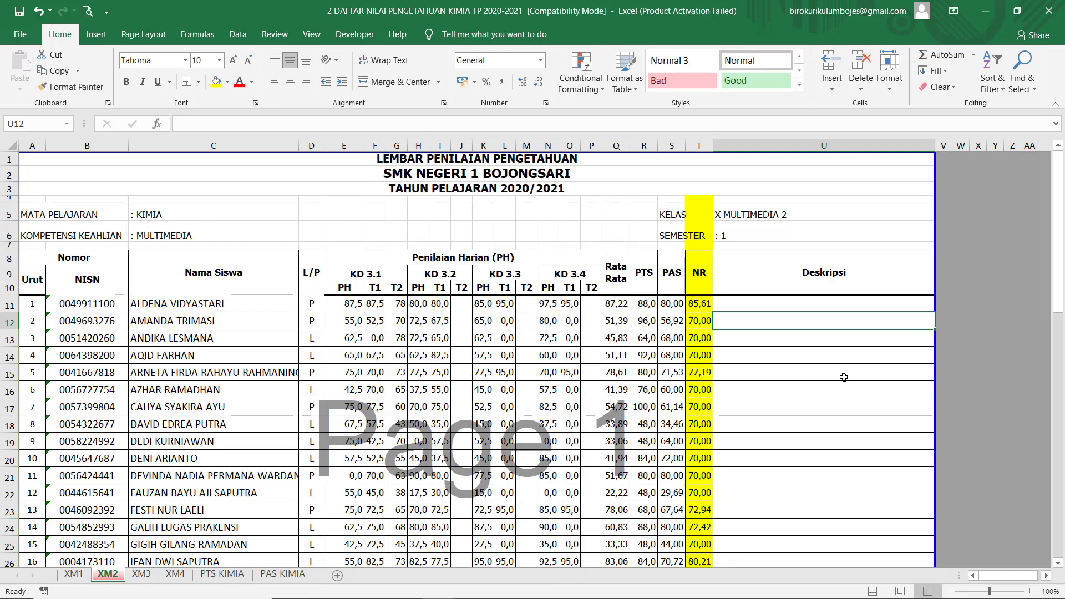
pyautogui.click(778, 301)
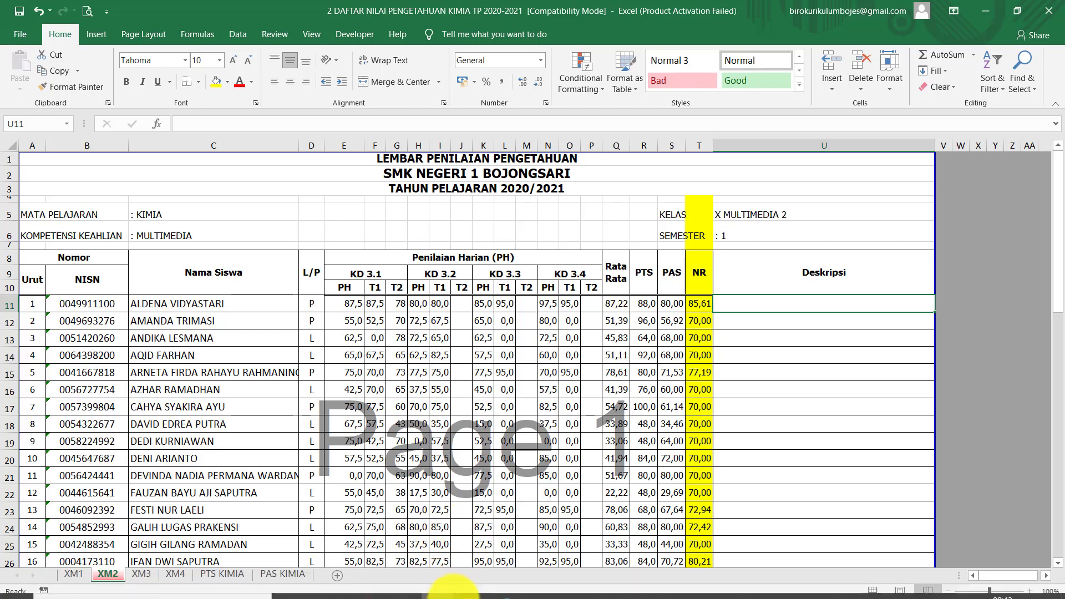
pyautogui.moveTo(475, 580)
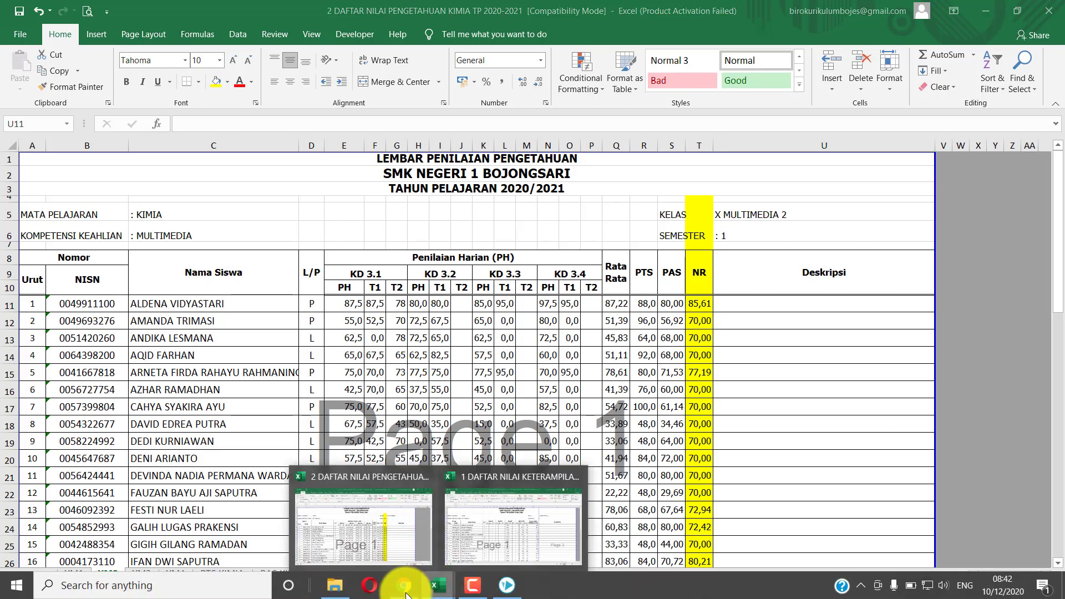
# Open Nilai Pengetahuan K13 and choose Semester 1, X MM 2, Kimia, Pengetahuan 1
pyautogui.click(404, 582)
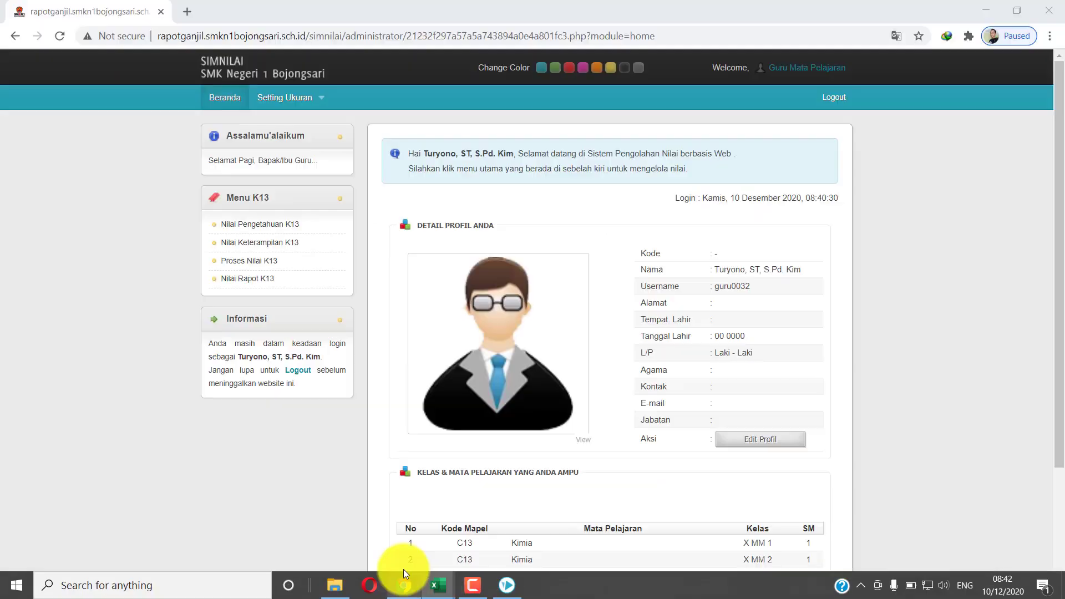
pyautogui.click(261, 225)
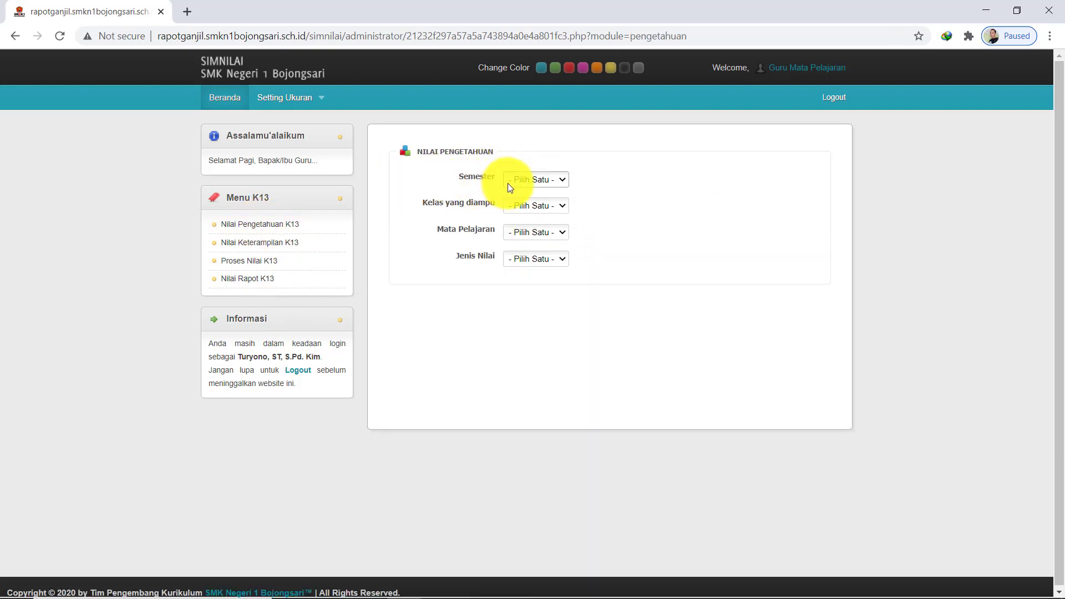
pyautogui.click(536, 182)
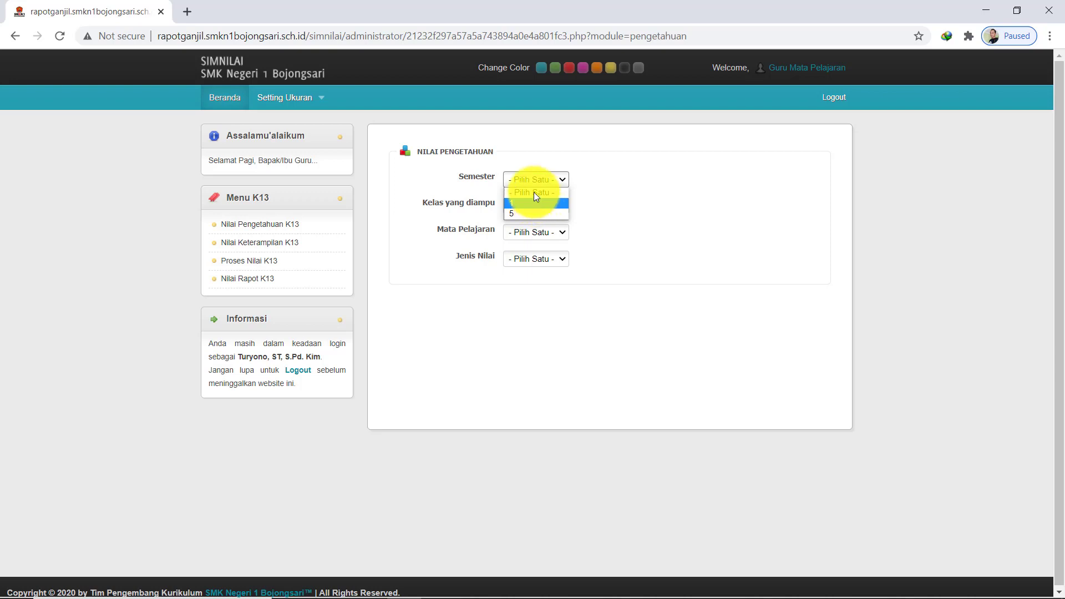
pyautogui.click(534, 205)
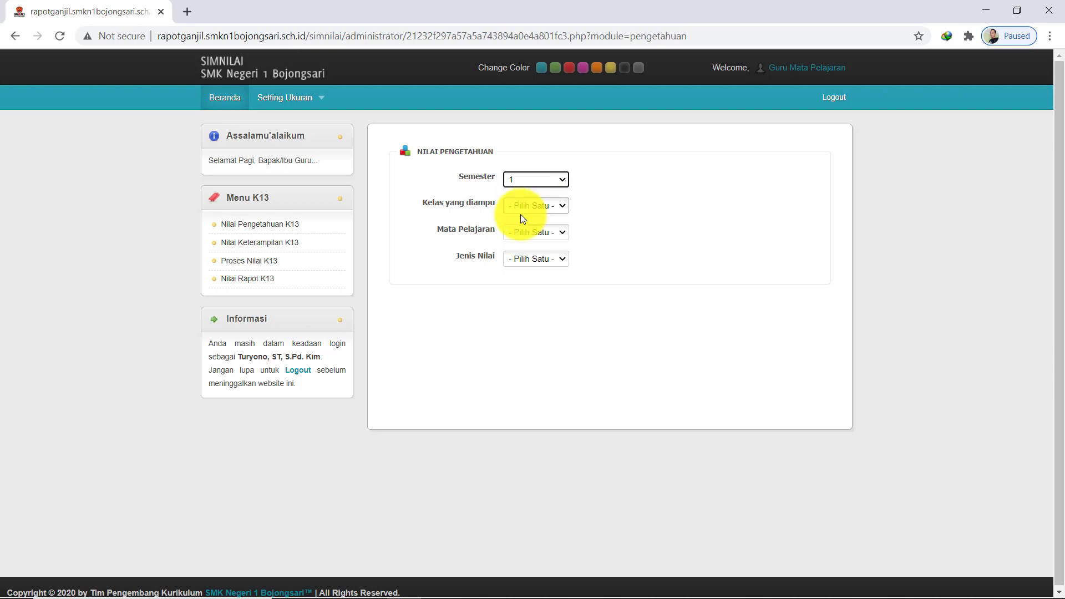
pyautogui.click(557, 204)
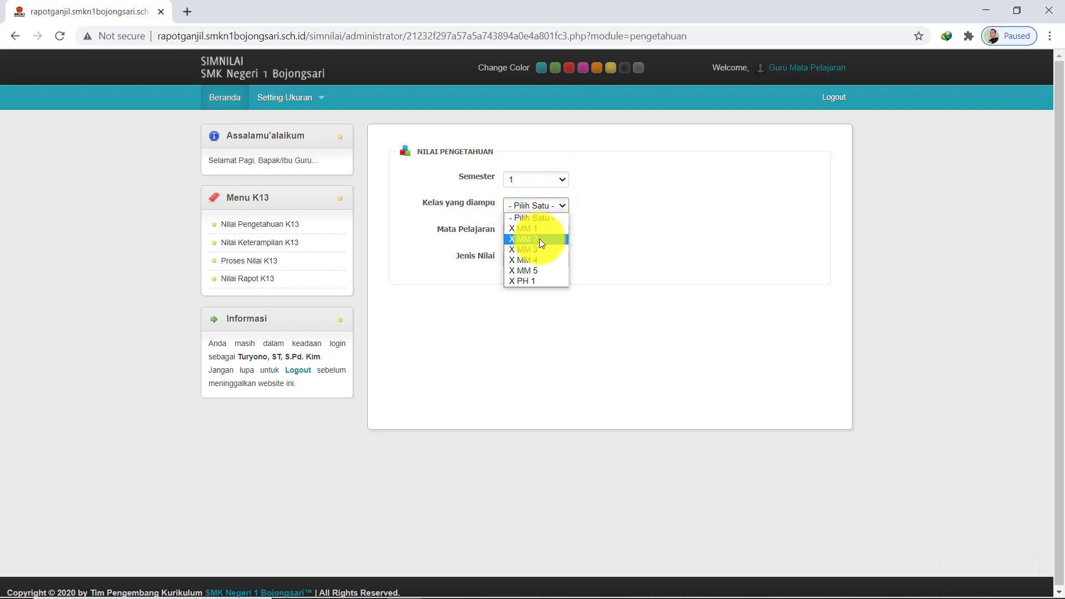
pyautogui.click(539, 239)
pyautogui.click(558, 235)
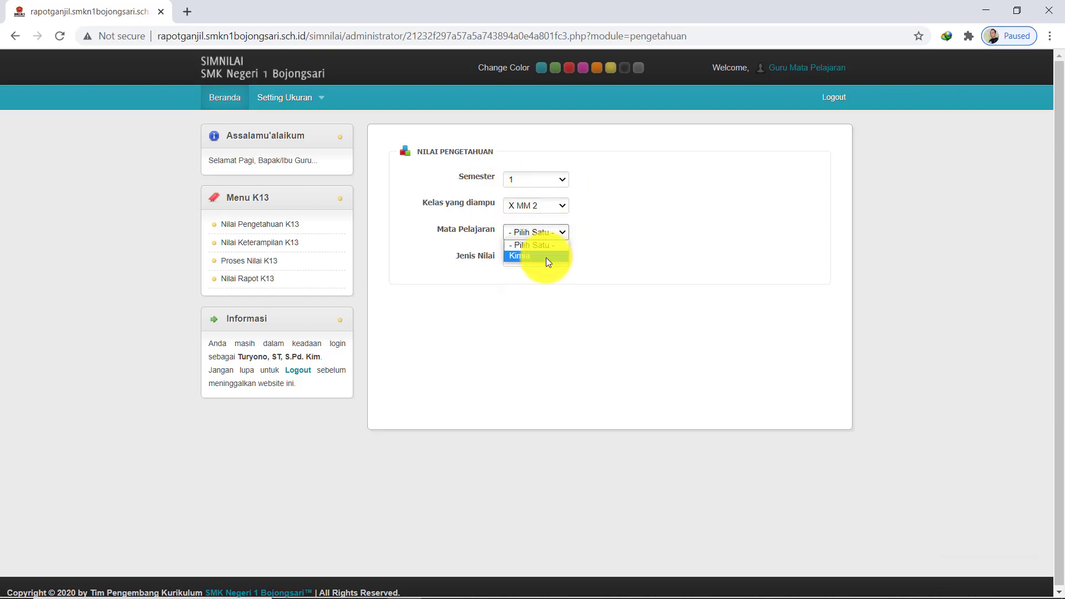
pyautogui.click(545, 256)
pyautogui.click(555, 258)
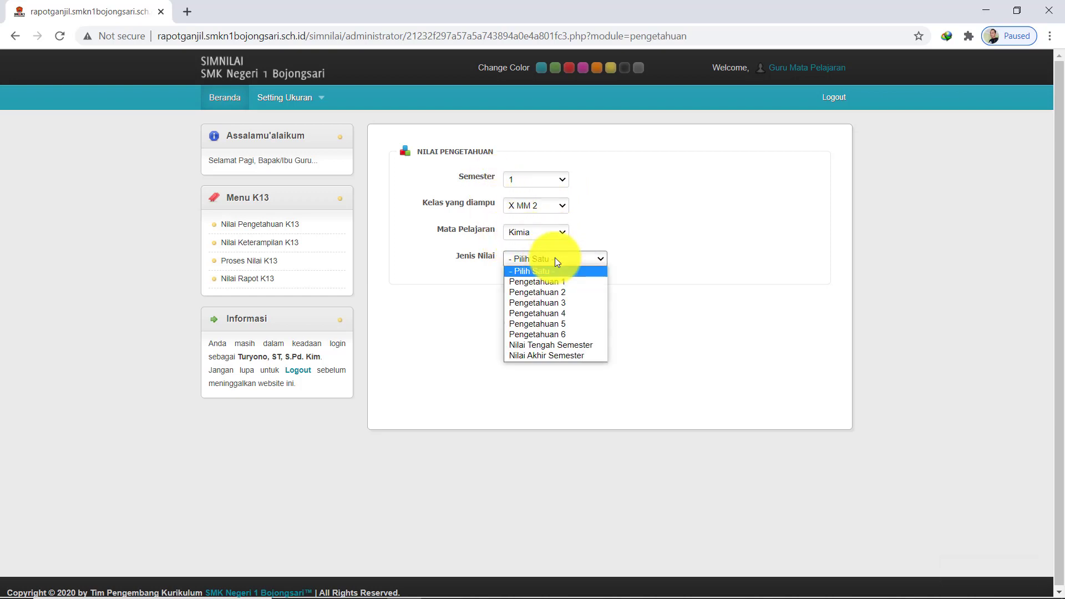
pyautogui.click(548, 283)
pyautogui.click(591, 259)
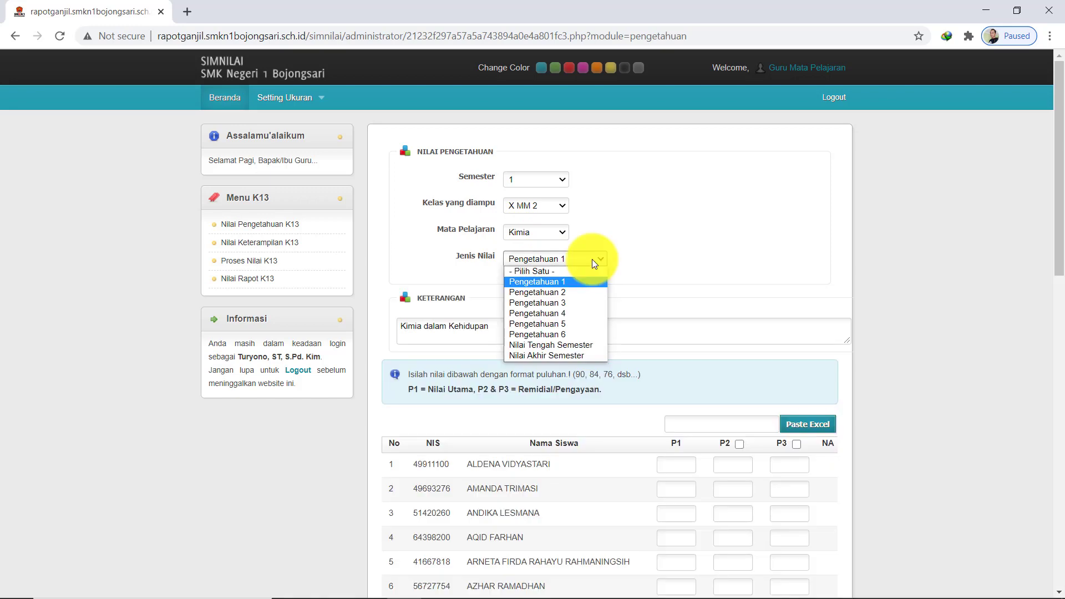
pyautogui.click(564, 283)
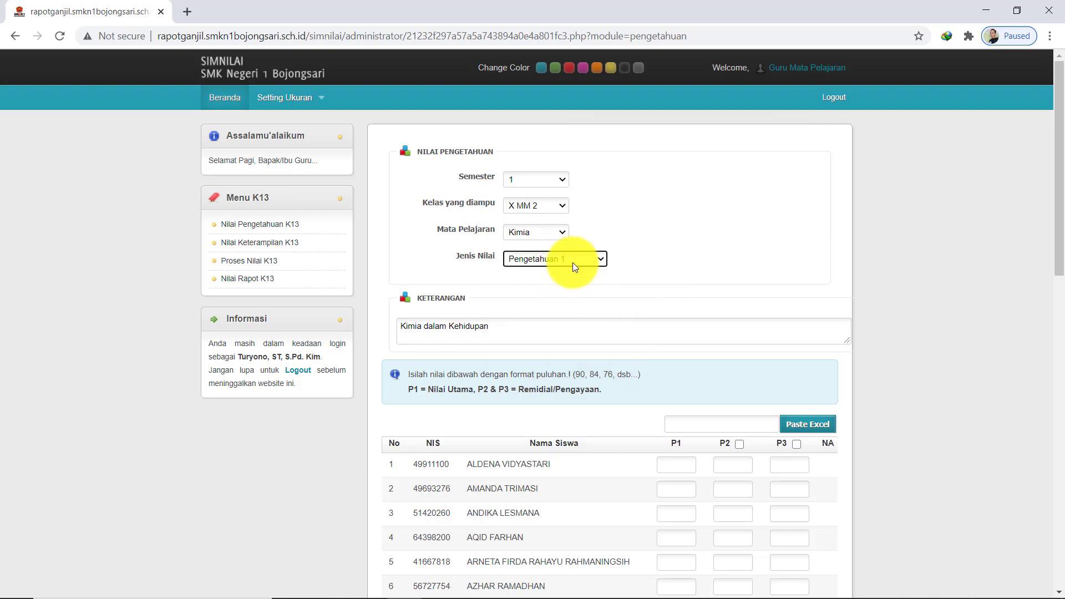
# Clear the existing Keterangan description text
pyautogui.tripleClick(501, 330)
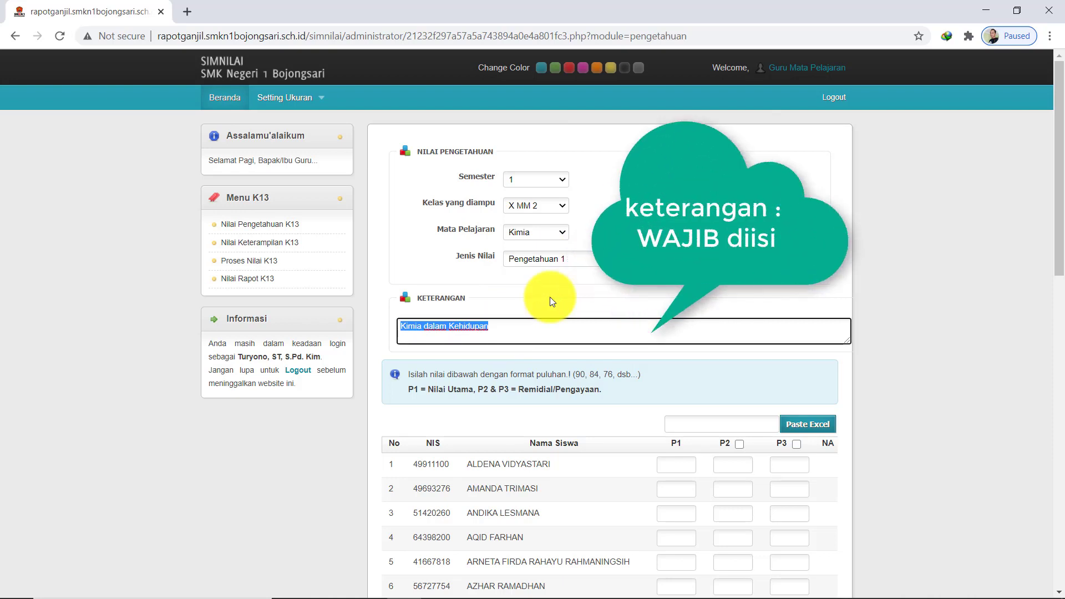
pyautogui.press('BackSpace')
pyautogui.hotkey('alt', 'Tab')
pyautogui.scroll(-1, 463, 347)
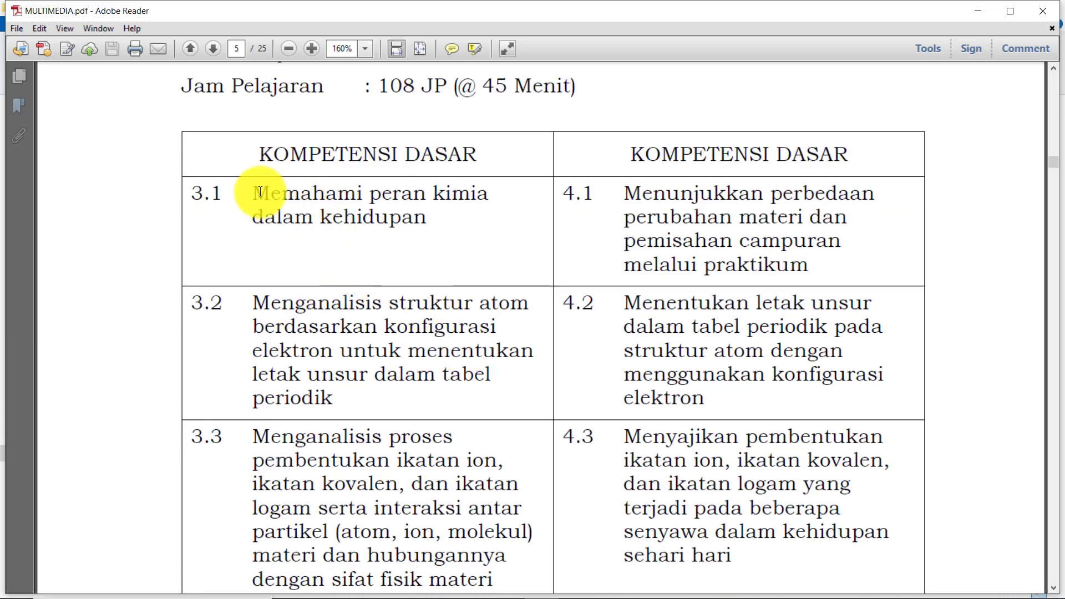
# Copy competency 3.1 'Memahami peran kimia dalam kehidupan' from the PDF and dismiss the clipboard error
pyautogui.moveTo(254, 195); pyautogui.dragTo(413, 222)
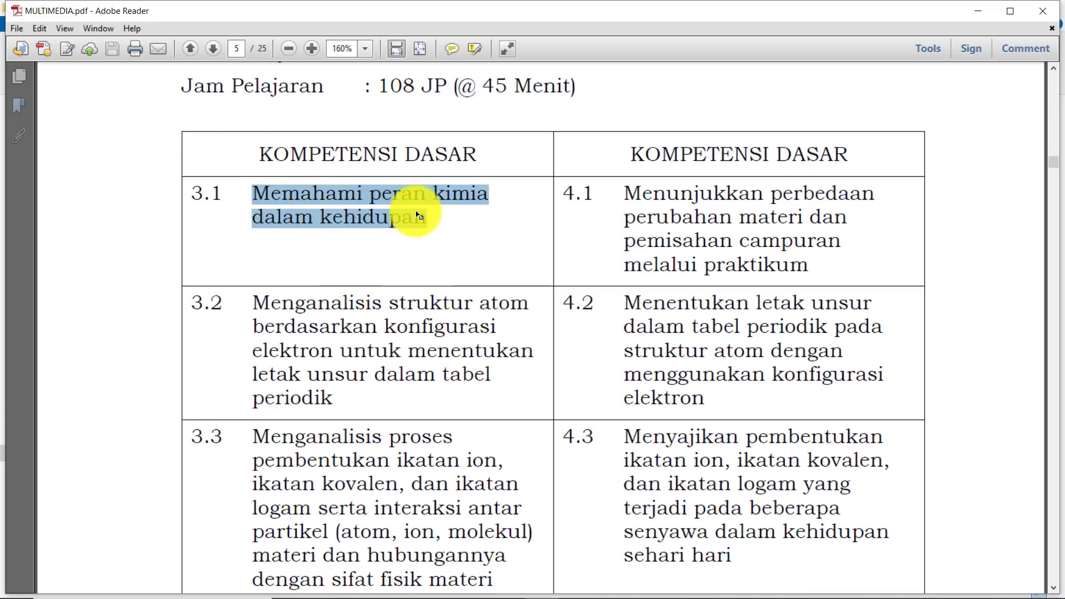
pyautogui.scroll(2, 425, 262)
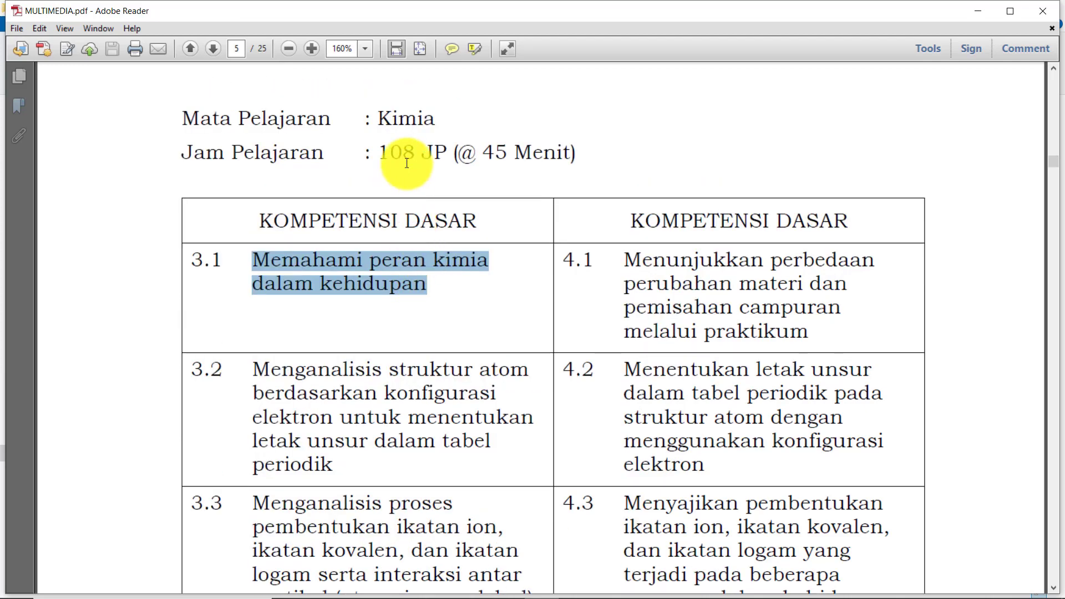
pyautogui.scroll(-2, 399, 302)
pyautogui.scroll(-5, 292, 238)
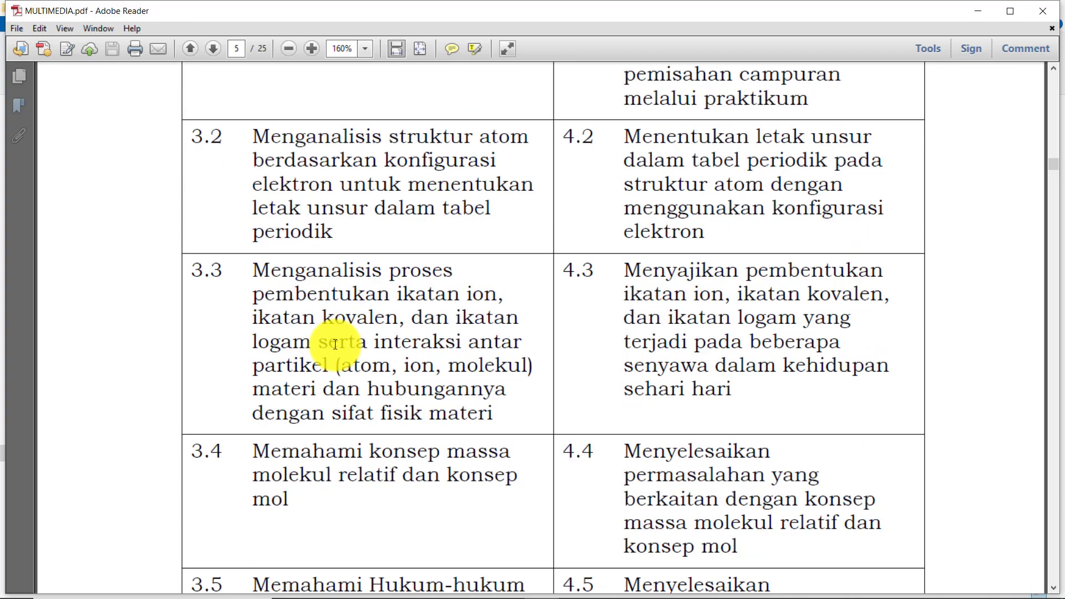
pyautogui.scroll(6, 335, 344)
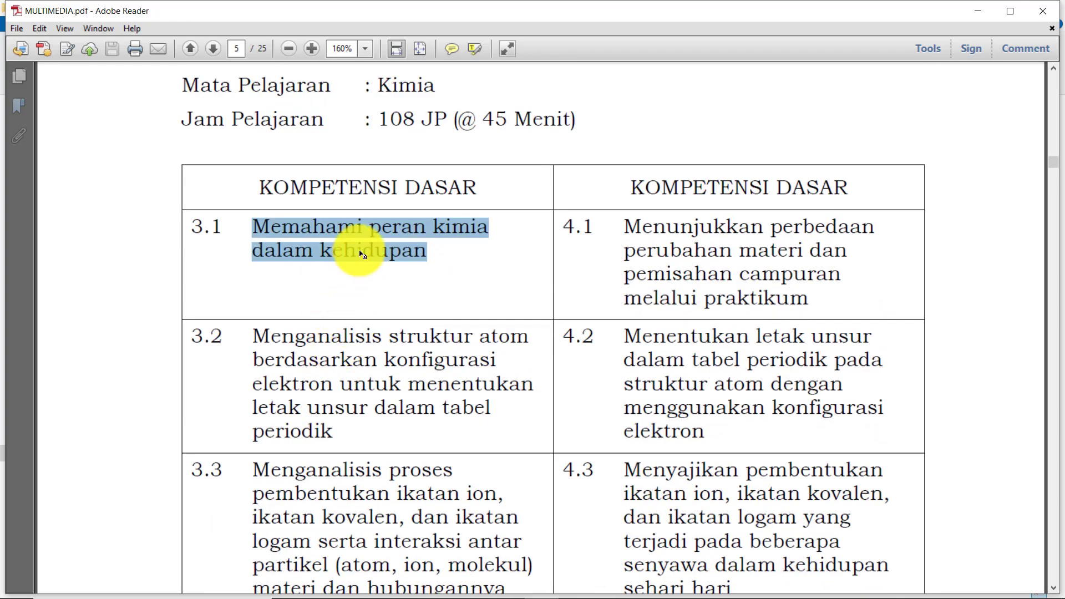
pyautogui.click(361, 254)
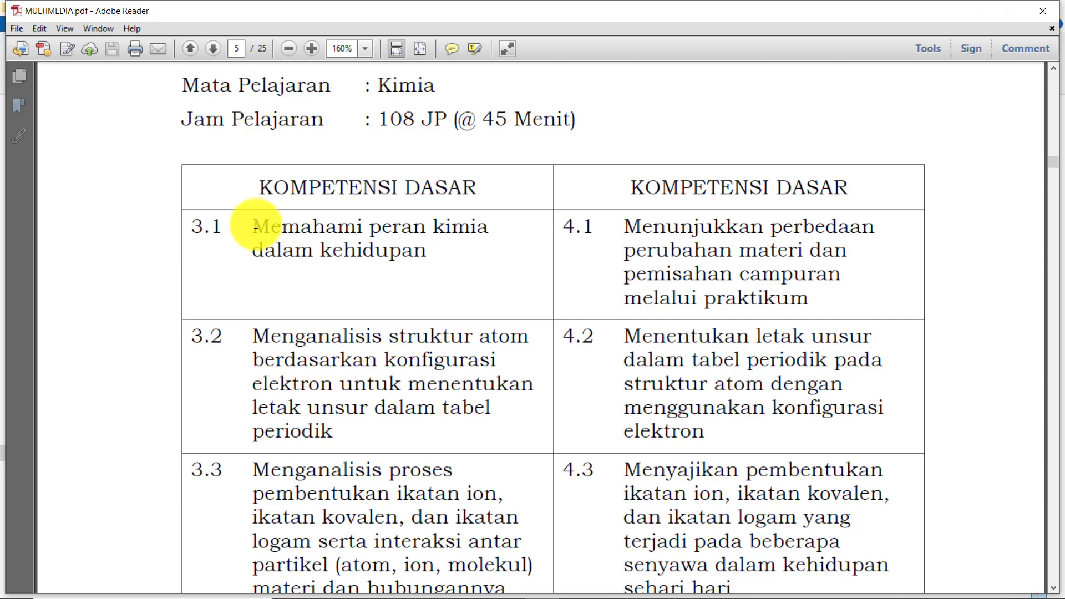
pyautogui.moveTo(256, 225); pyautogui.dragTo(434, 254)
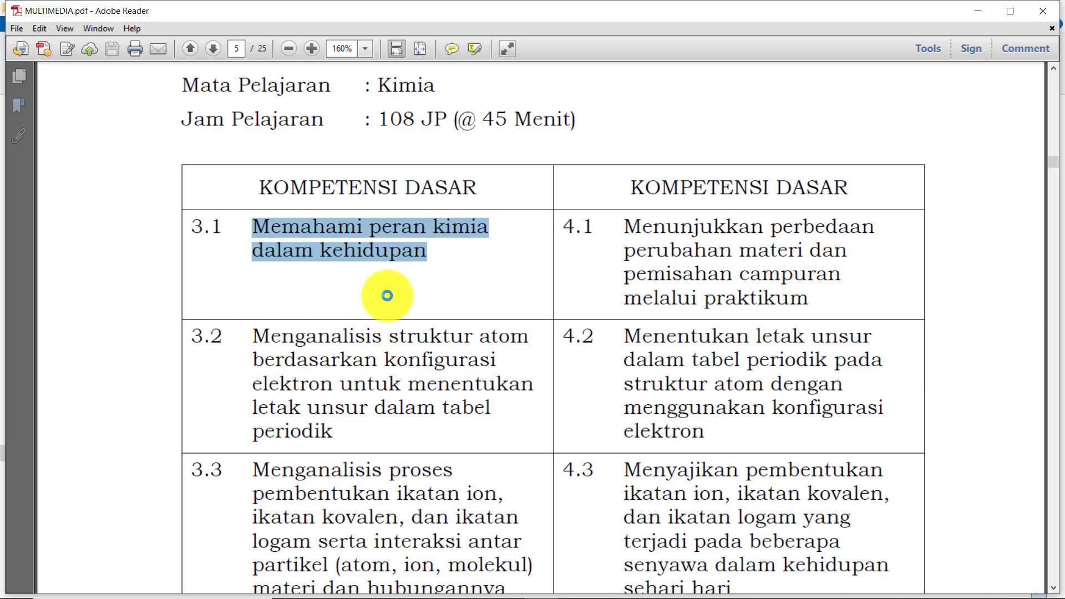
pyautogui.hotkey('ctrl', 'c')
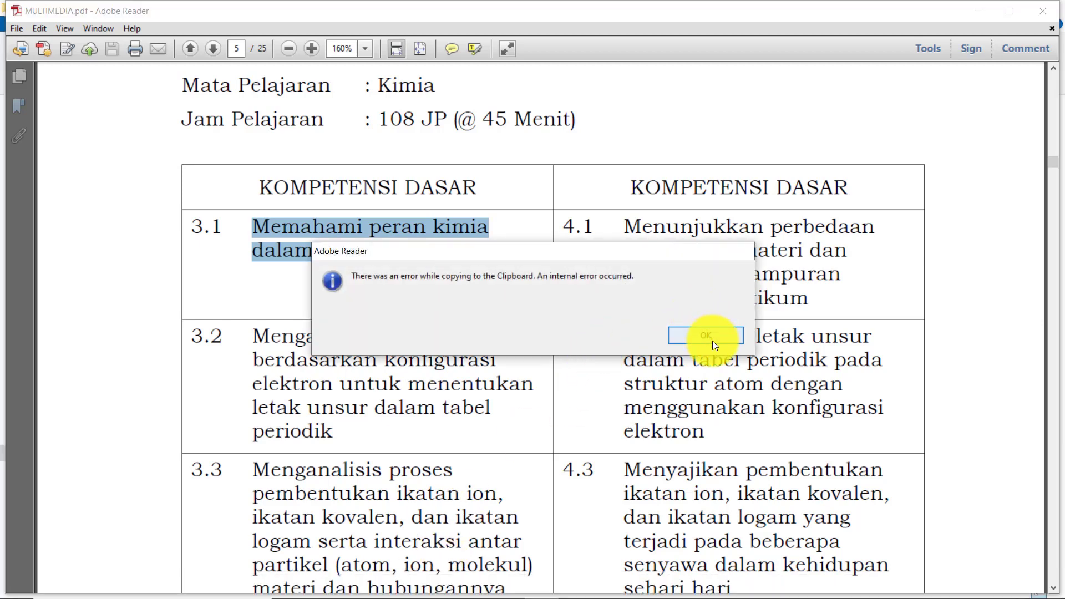
pyautogui.click(712, 338)
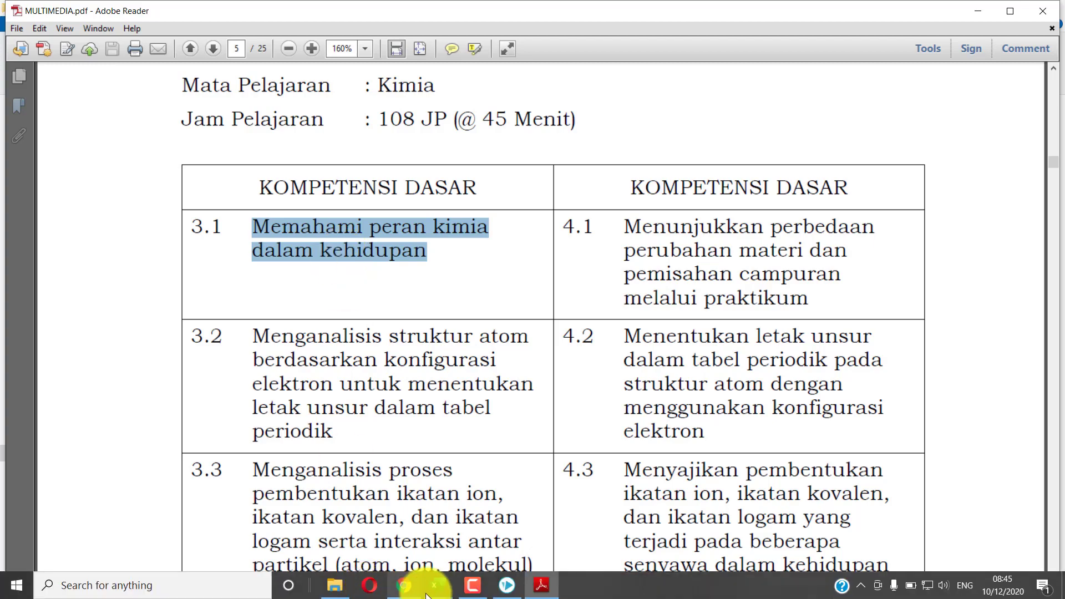
# Paste 'Memahami peran kimia dalam kehidupan' into the Keterangan field and focus the Paste Excel box
pyautogui.click(411, 585)
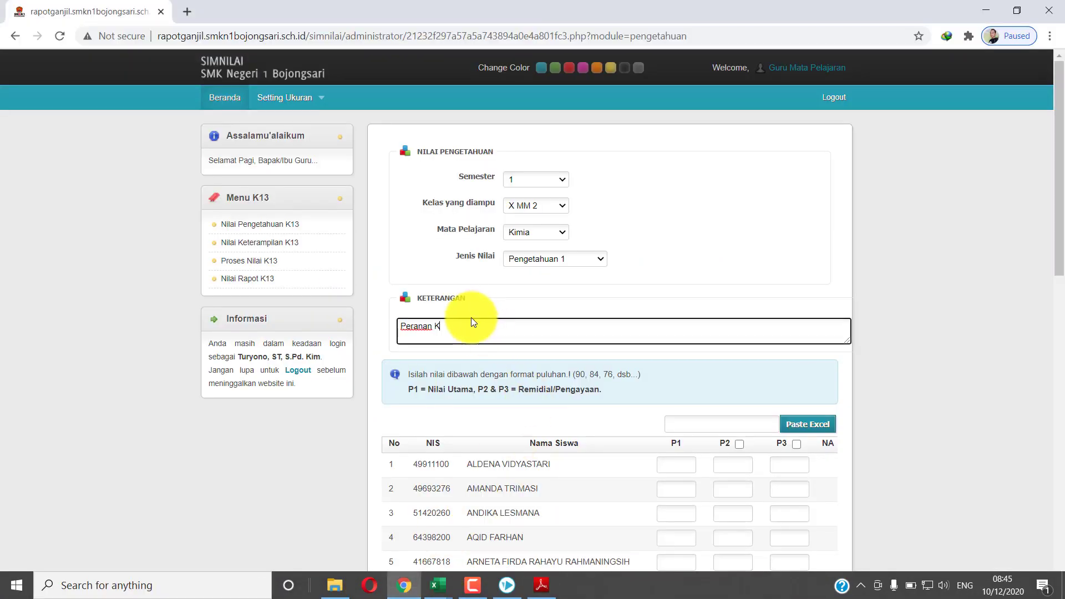
pyautogui.moveTo(470, 326); pyautogui.dragTo(373, 322)
pyautogui.hotkey('ctrl', 'v')
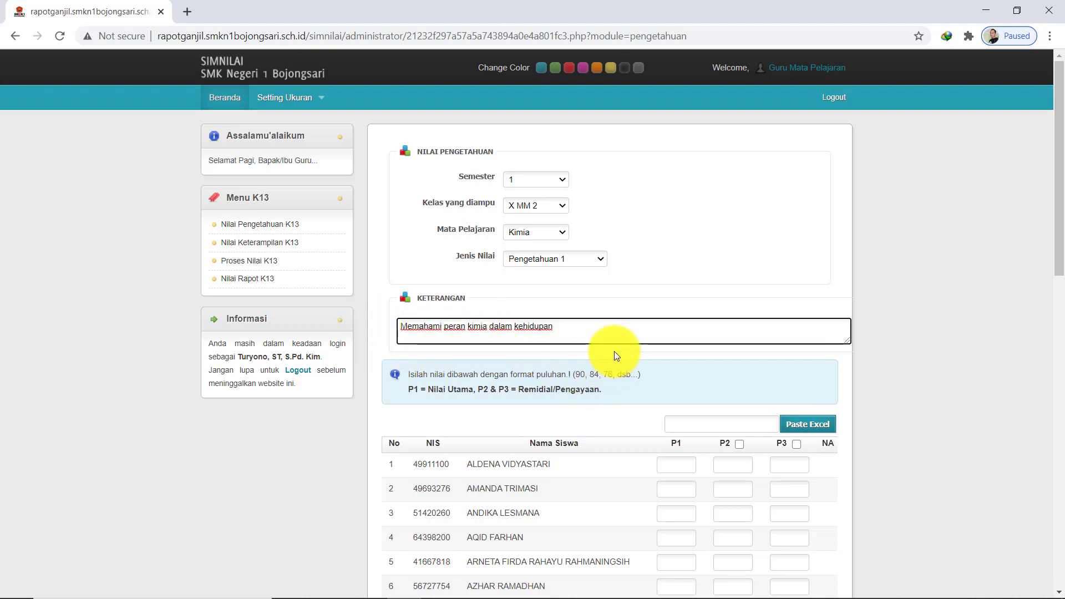
pyautogui.click(688, 424)
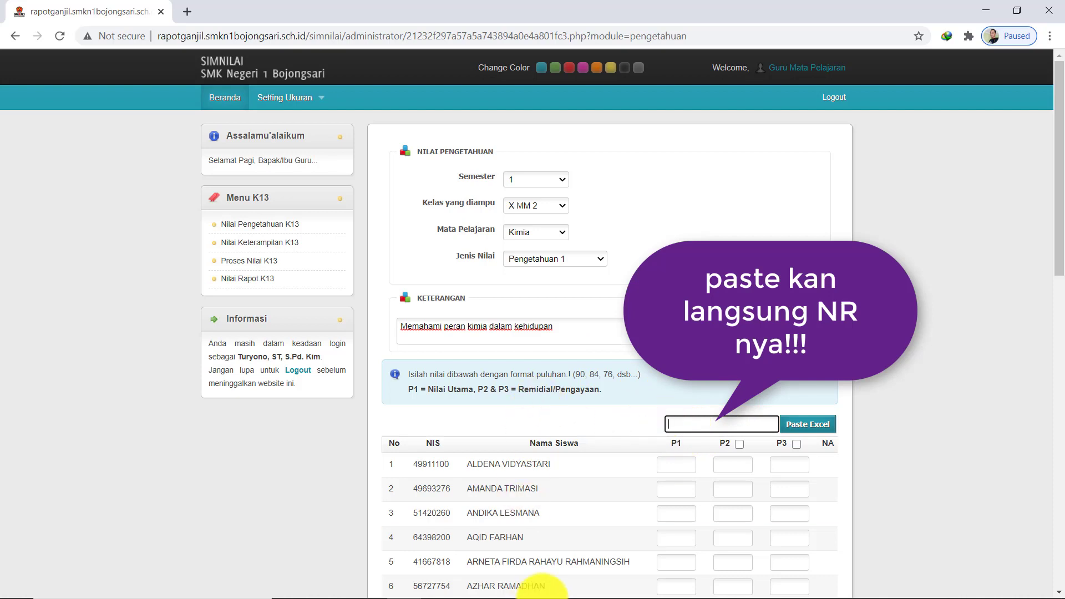
pyautogui.moveTo(536, 594)
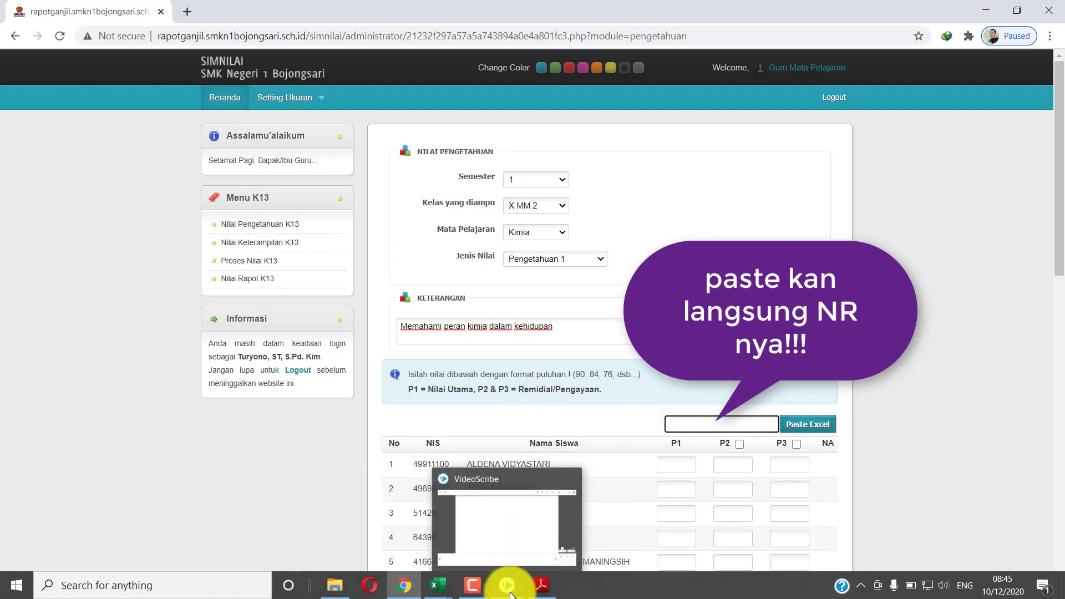
pyautogui.click(438, 585)
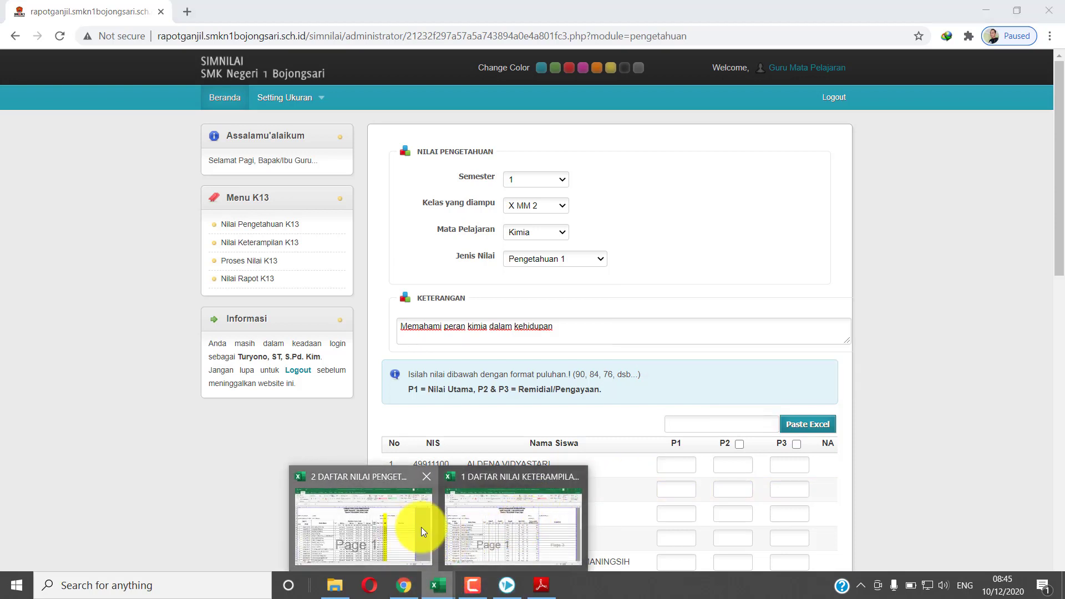
# Paste the copied NR grades as plain values into column W starting at W11
pyautogui.click(421, 527)
pyautogui.hotkey('ctrl', 'c')
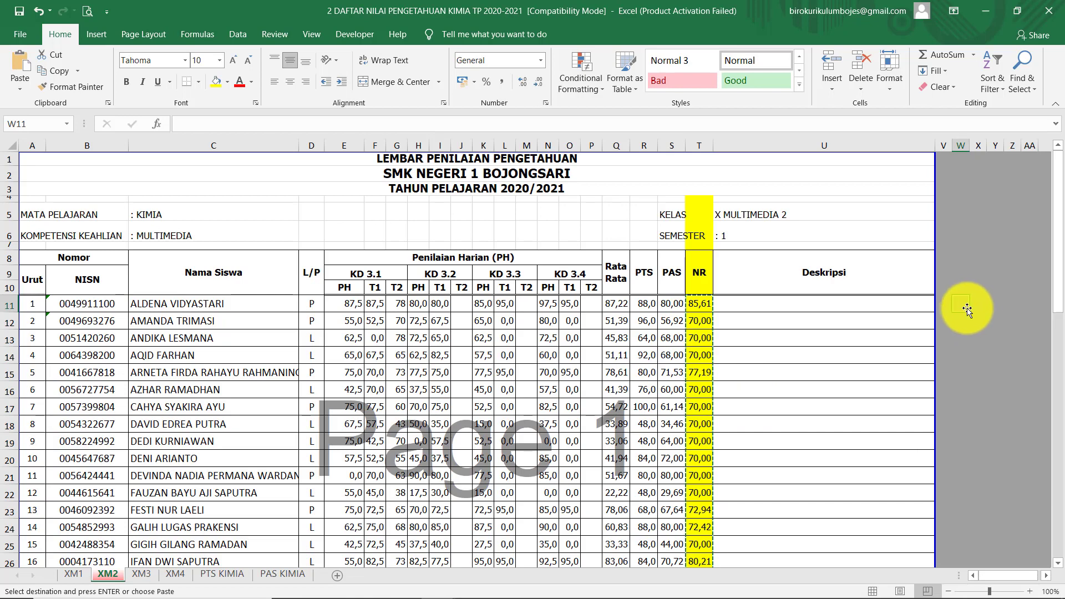
pyautogui.click(963, 307)
pyautogui.rightClick(963, 308)
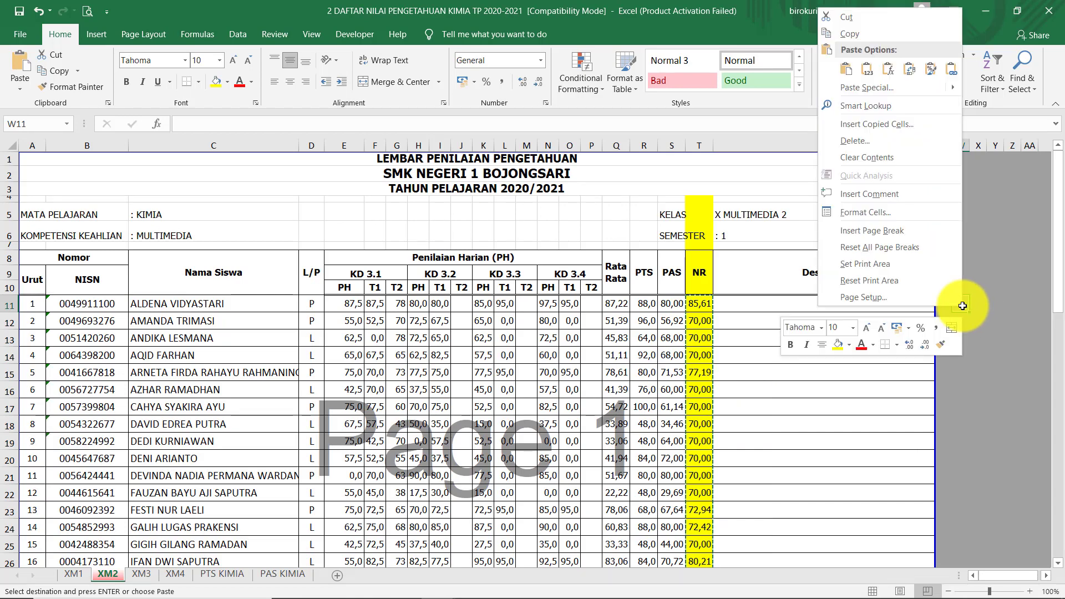
pyautogui.click(867, 69)
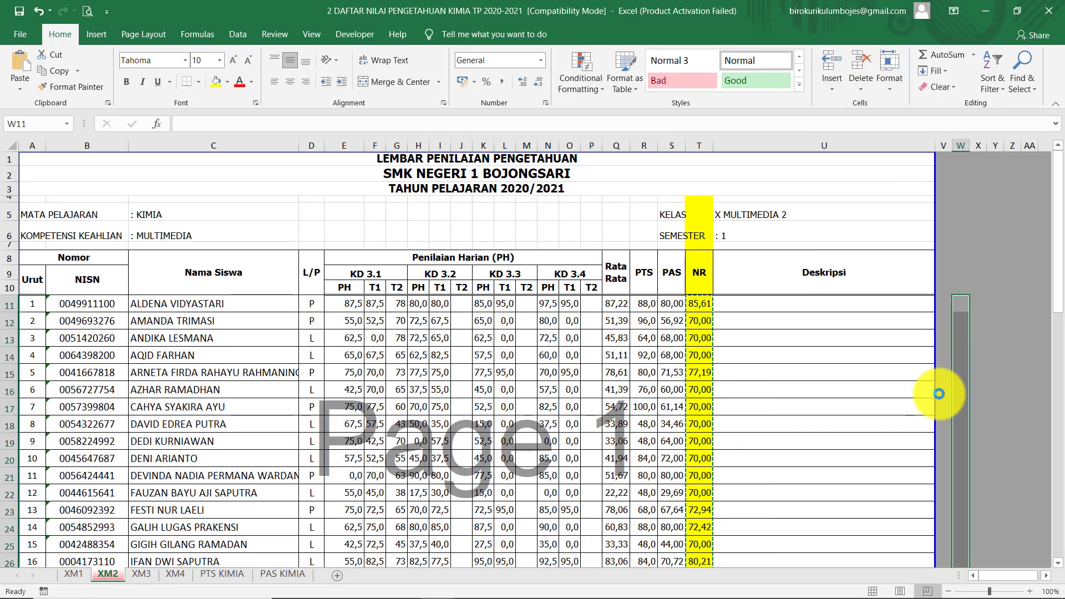
pyautogui.click(772, 337)
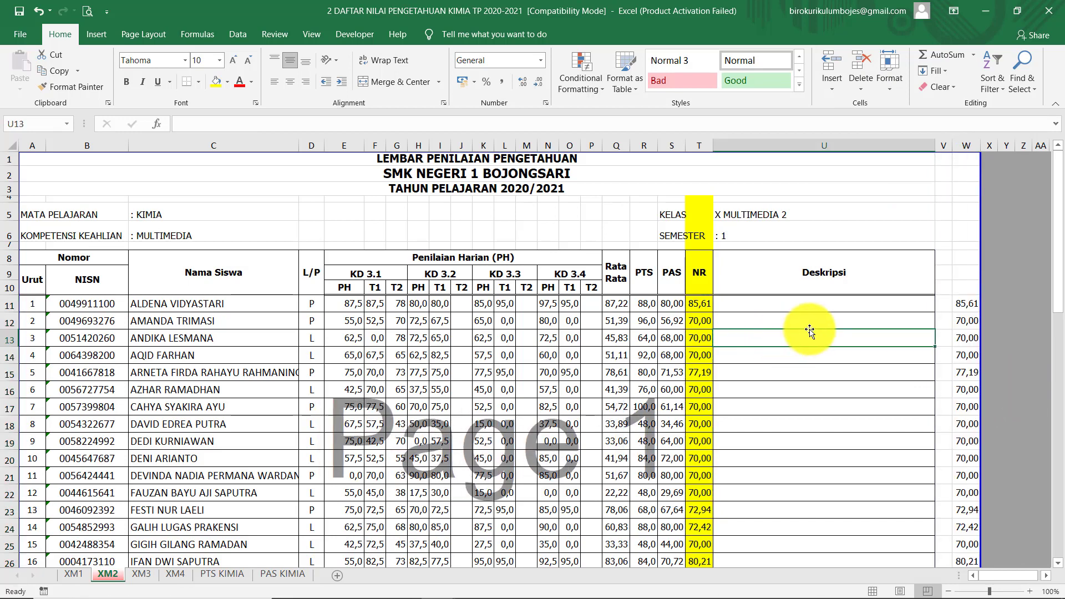
# Verify the pasted values in W11, W12 and W39:W45 against the NR formula in T11
pyautogui.click(968, 304)
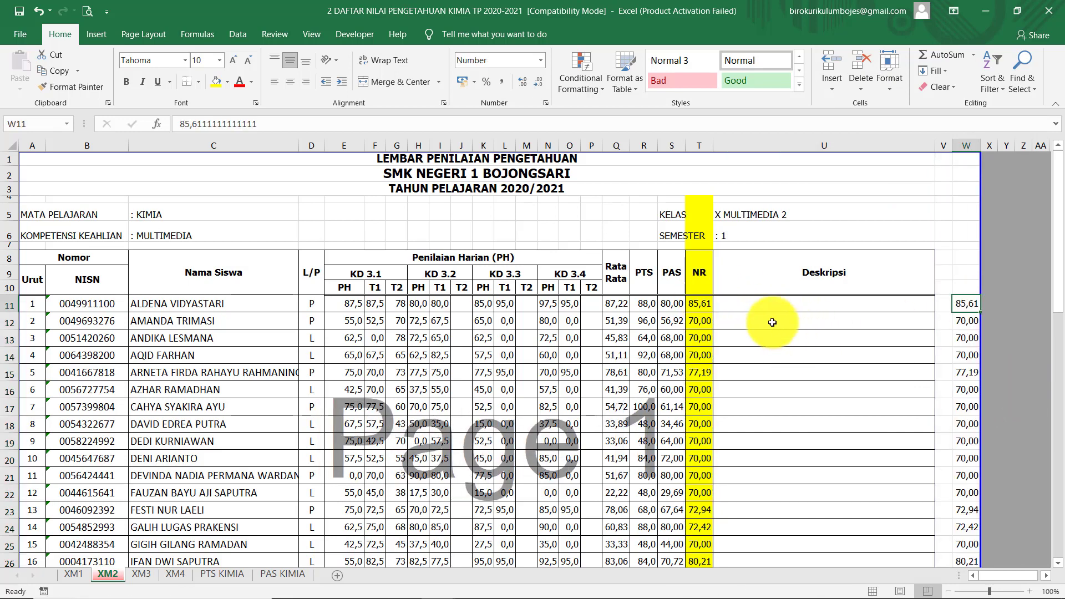
pyautogui.click(700, 303)
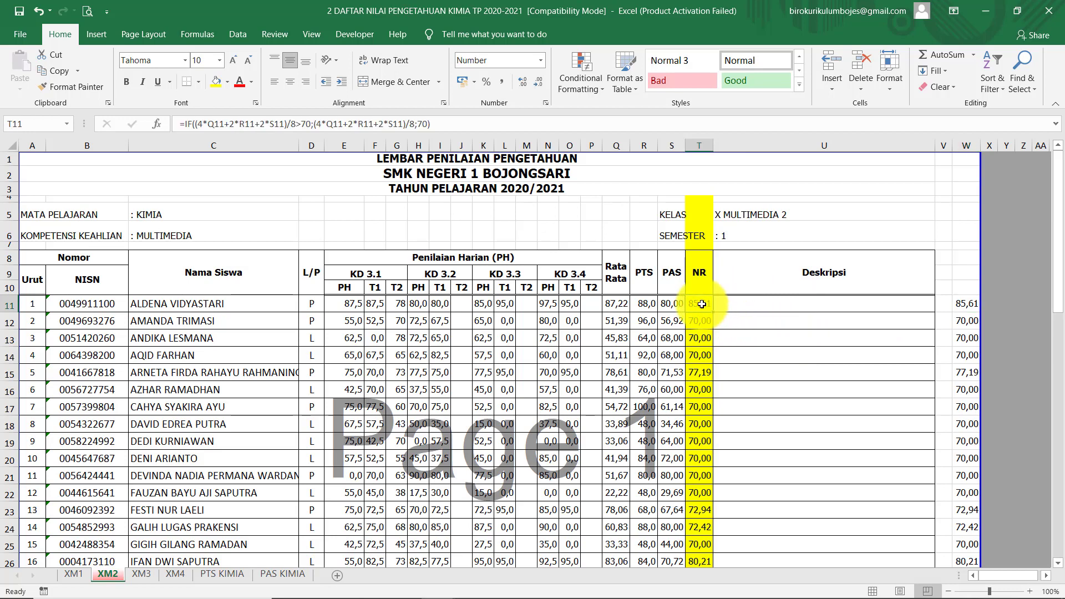
pyautogui.click(966, 306)
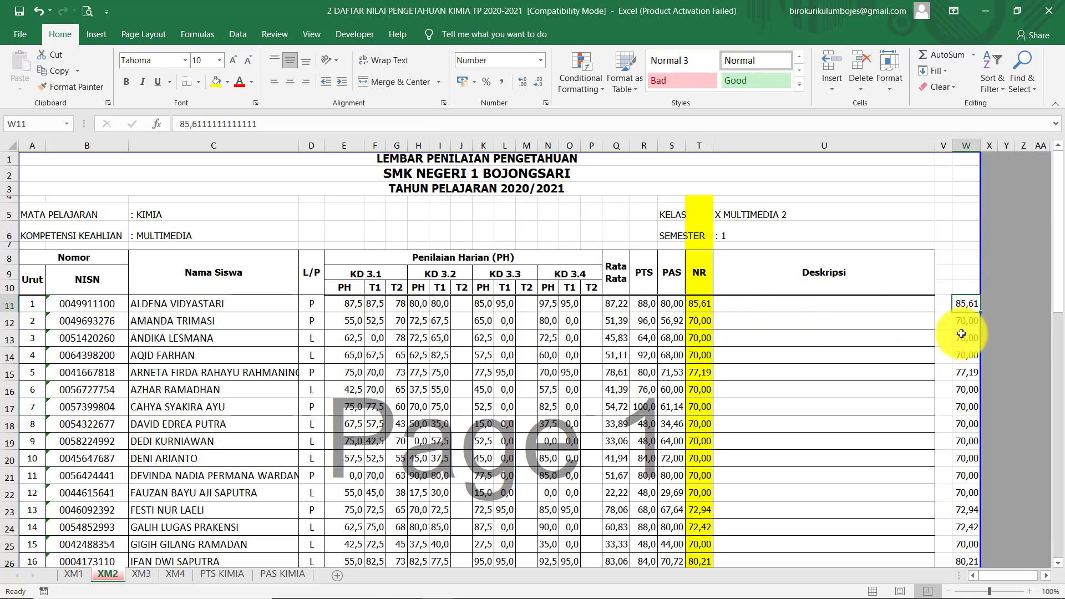
pyautogui.click(973, 317)
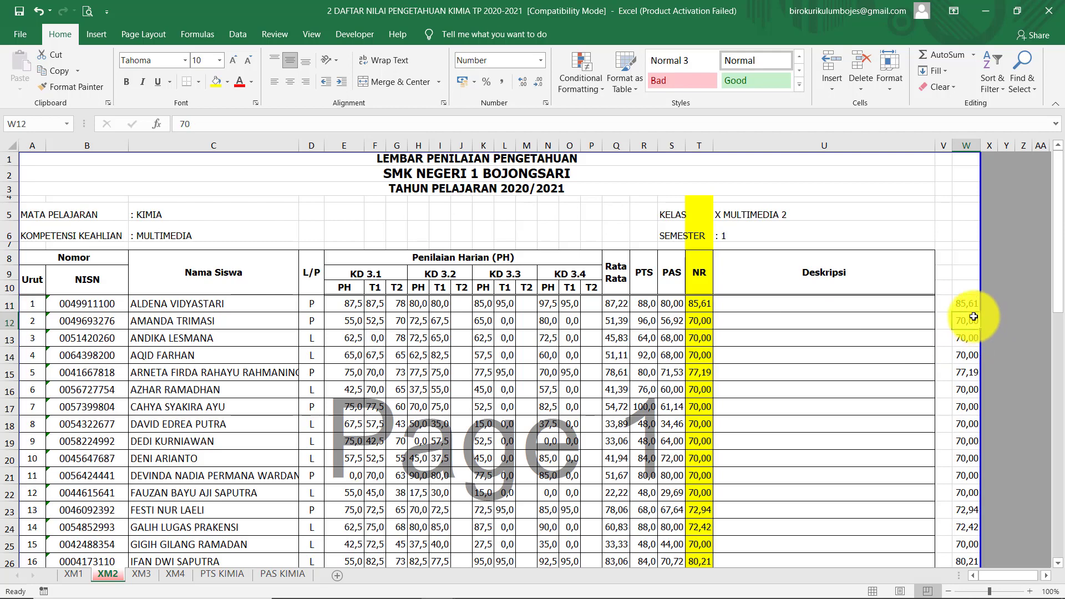
pyautogui.click(969, 305)
pyautogui.scroll(-8, 949, 384)
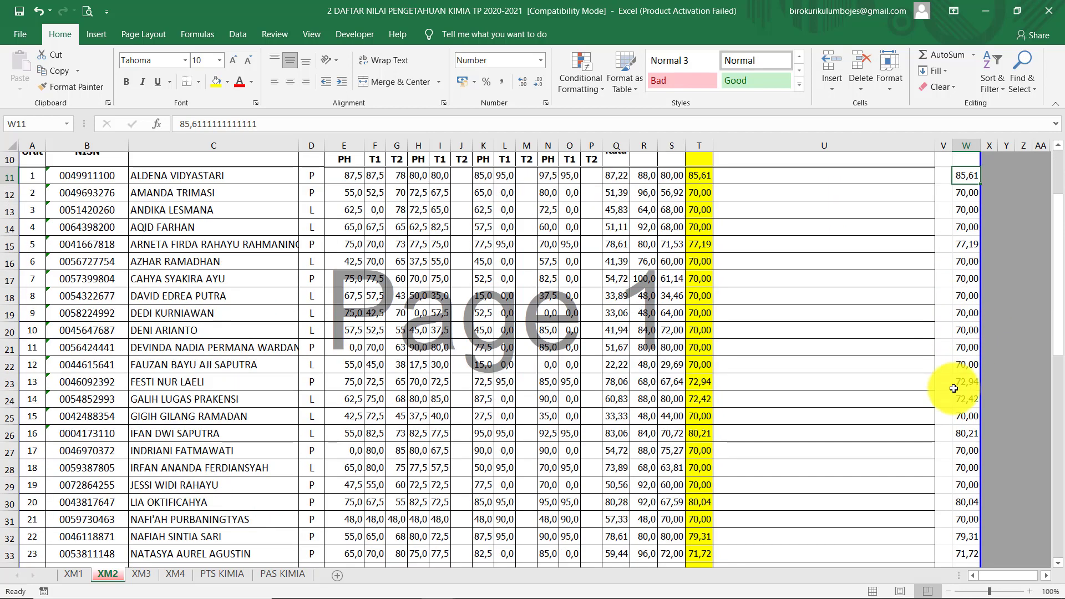
pyautogui.click(957, 401)
pyautogui.moveTo(957, 401); pyautogui.dragTo(958, 499)
pyautogui.click(784, 432)
# Check the first student's name in C11 and scroll through the student list
pyautogui.scroll(4, 878, 405)
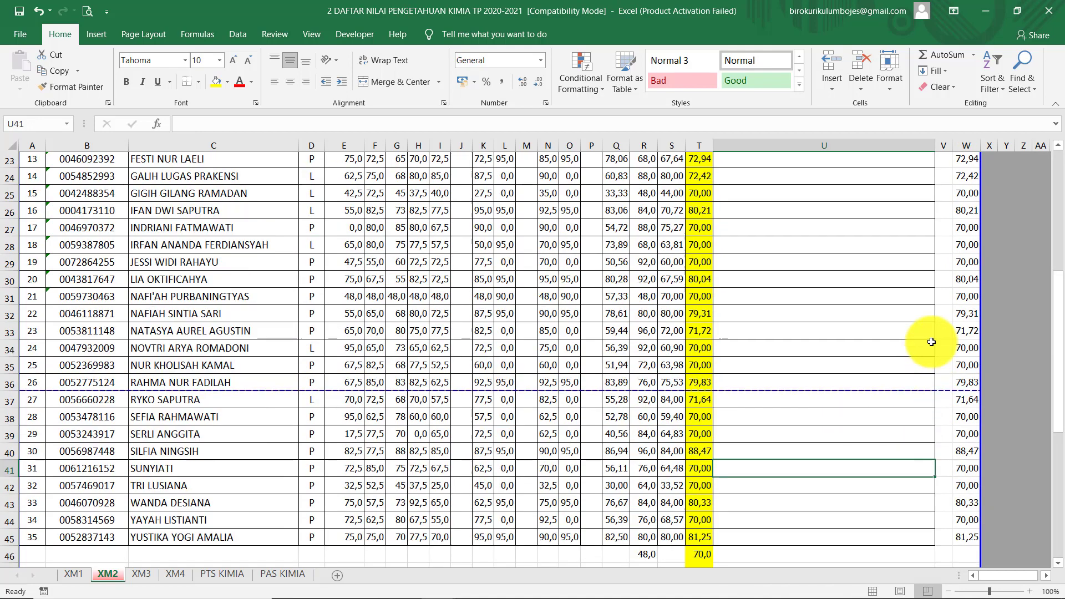
pyautogui.scroll(2, 337, 305)
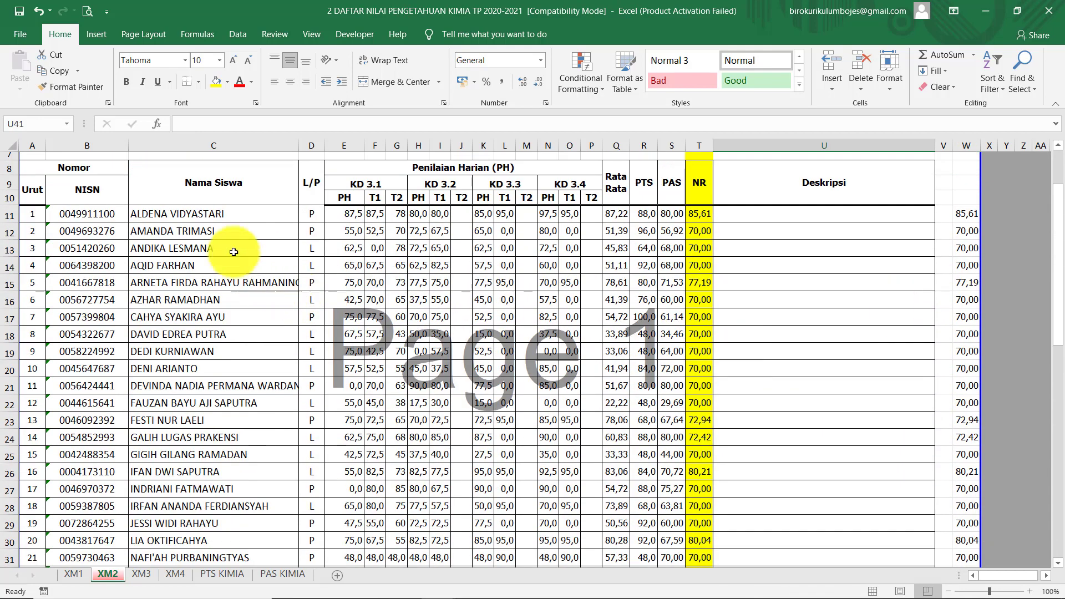
pyautogui.click(197, 218)
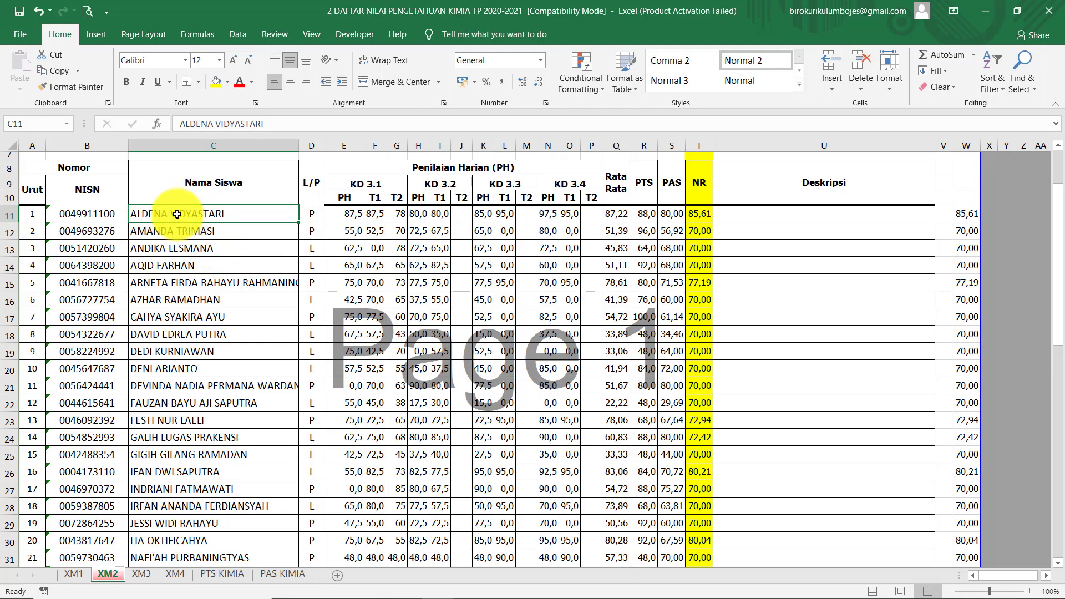
pyautogui.scroll(-3, 205, 342)
pyautogui.scroll(-4, 208, 341)
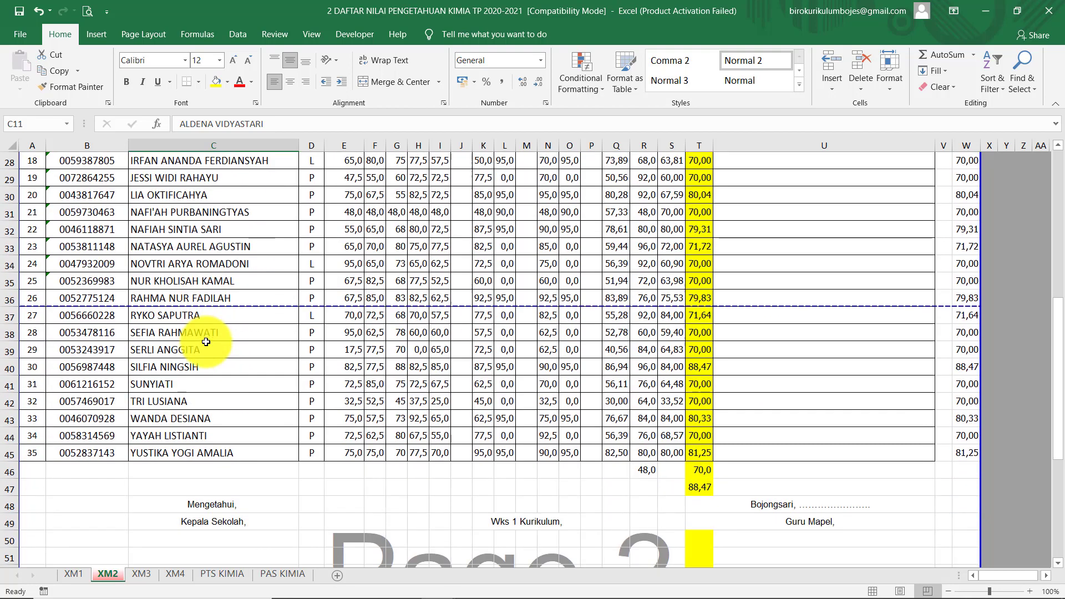
pyautogui.scroll(2, 373, 459)
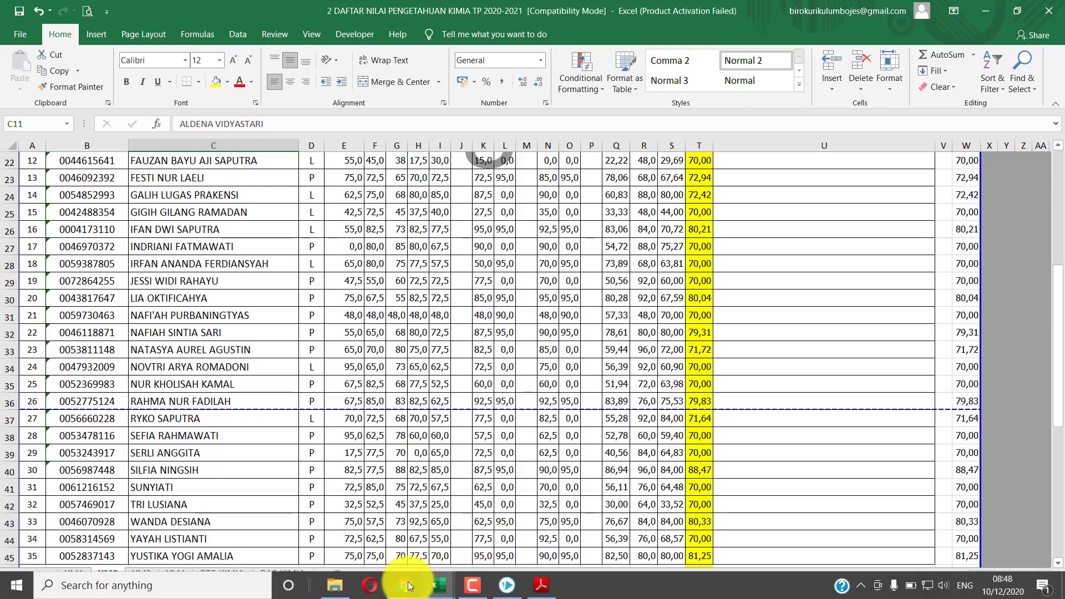
# Scroll through the SIMNILAI X MM 2 grade table to confirm 35 students in matching order
pyautogui.click(405, 586)
pyautogui.scroll(-13, 482, 427)
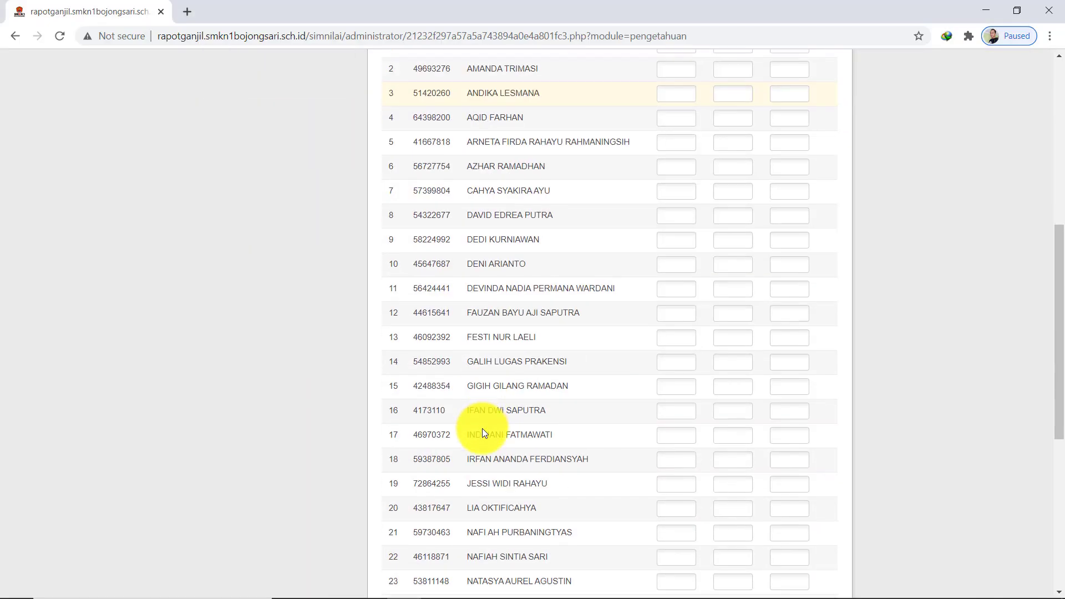
pyautogui.scroll(10, 482, 443)
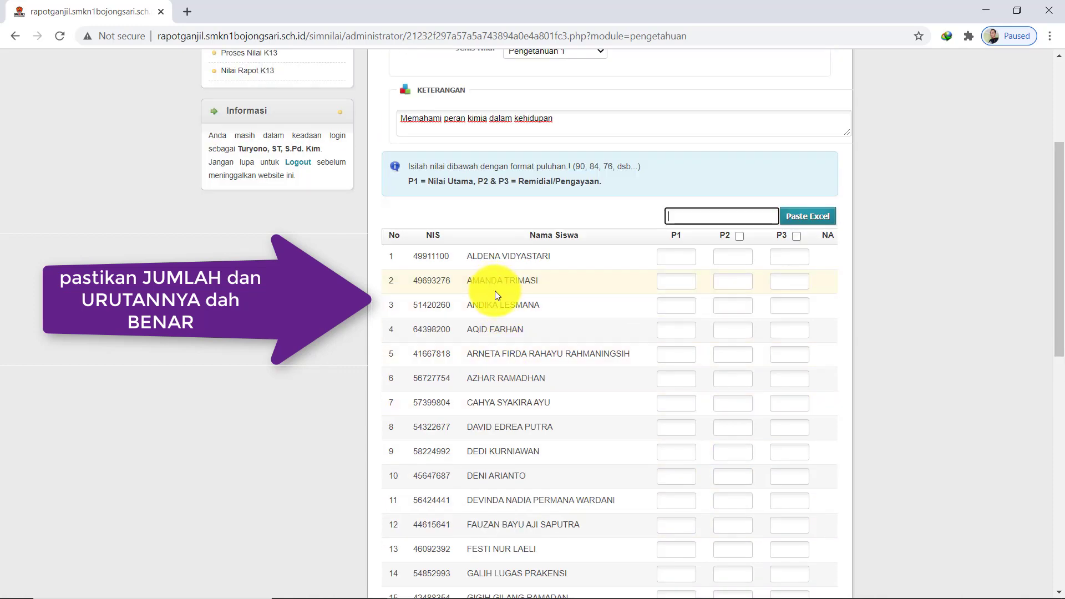
pyautogui.scroll(-9, 494, 290)
pyautogui.scroll(-2, 499, 404)
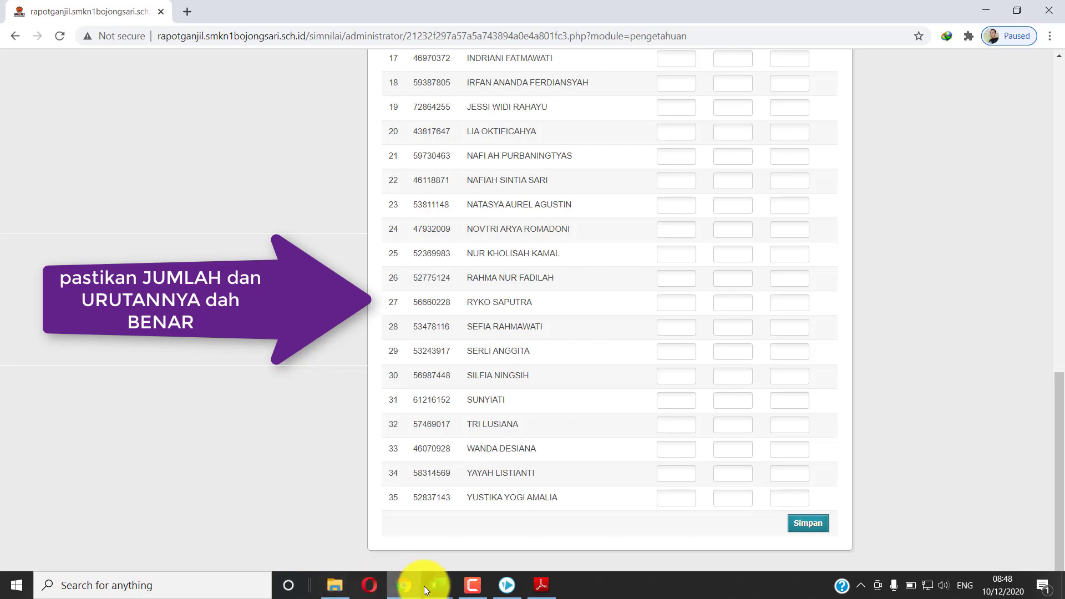
# Scroll the XM2 sheet to students 15–35 and their NR values in column W
pyautogui.moveTo(423, 586)
pyautogui.click(361, 541)
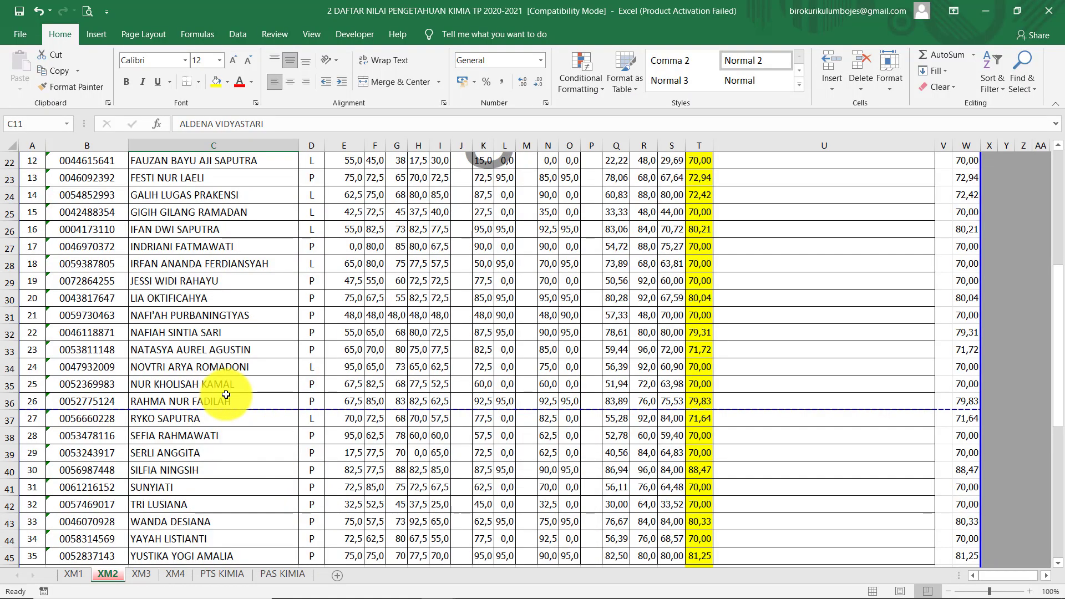
pyautogui.scroll(3, 226, 395)
pyautogui.scroll(2, 225, 395)
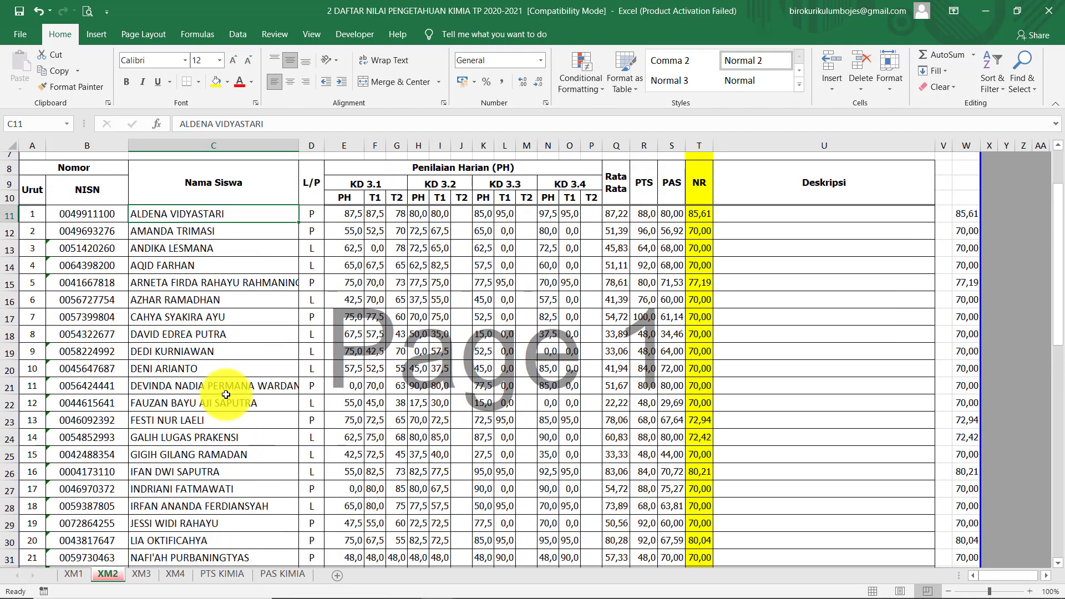
pyautogui.scroll(-4, 225, 394)
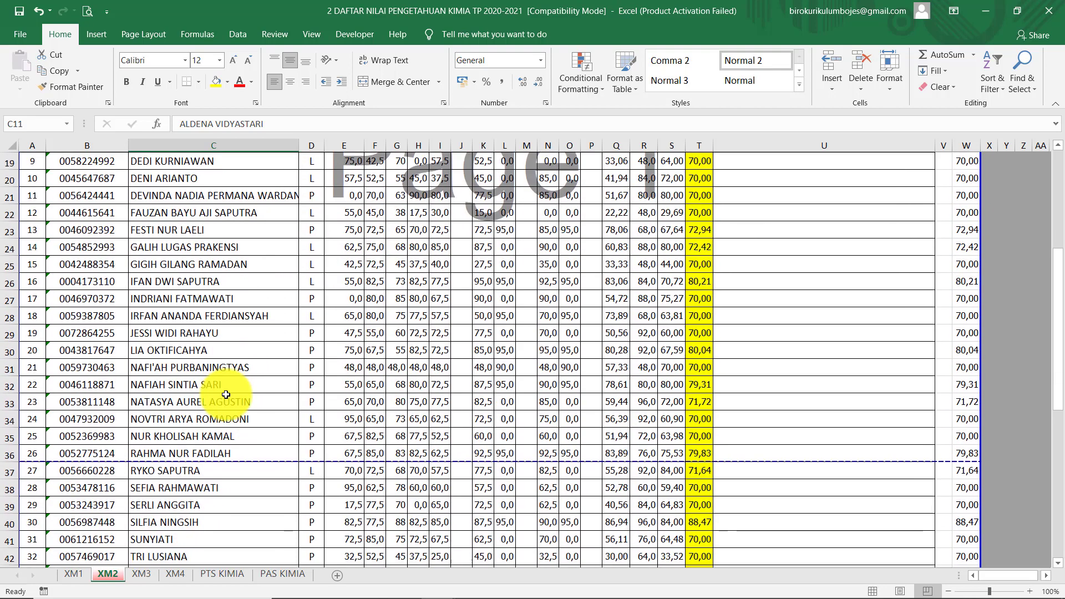
pyautogui.scroll(-2, 222, 455)
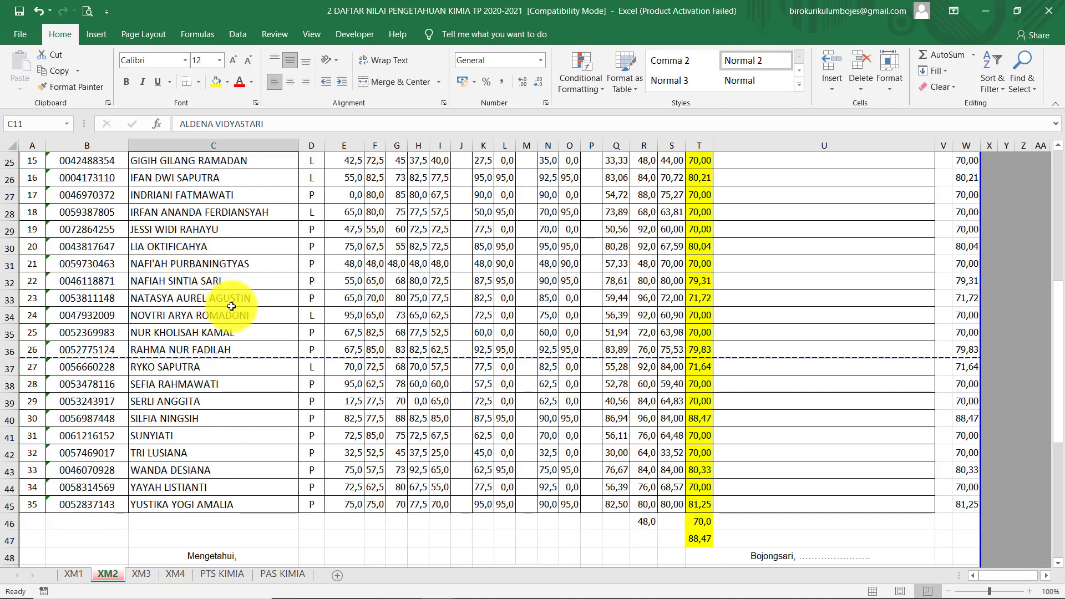
pyautogui.moveTo(466, 594)
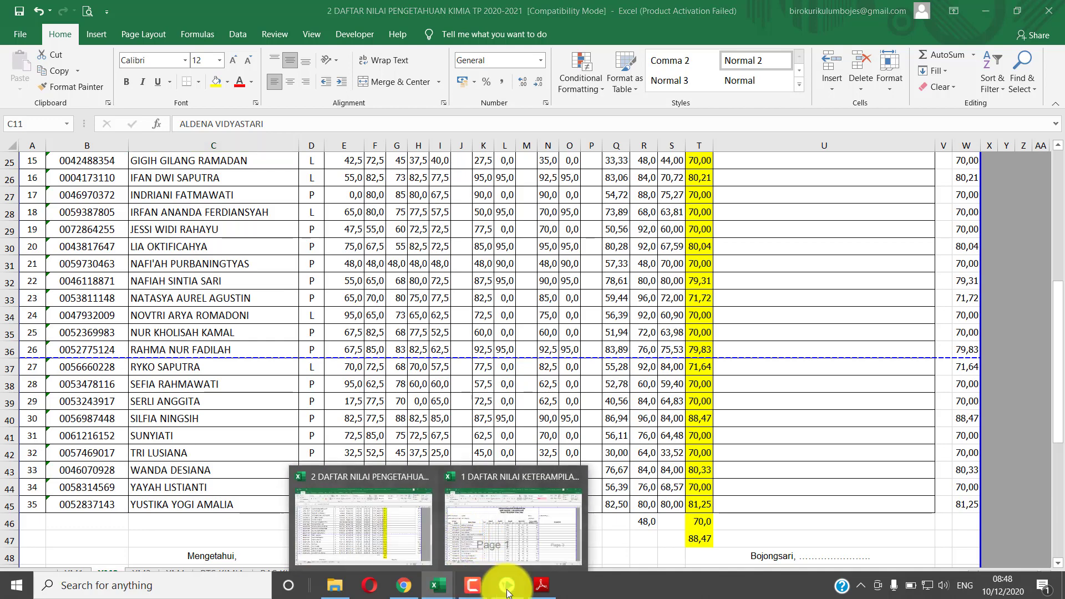
# Bring back the SIMNILAI X MM 2 knowledge grade-entry page and scroll up its 35-student list
pyautogui.click(411, 586)
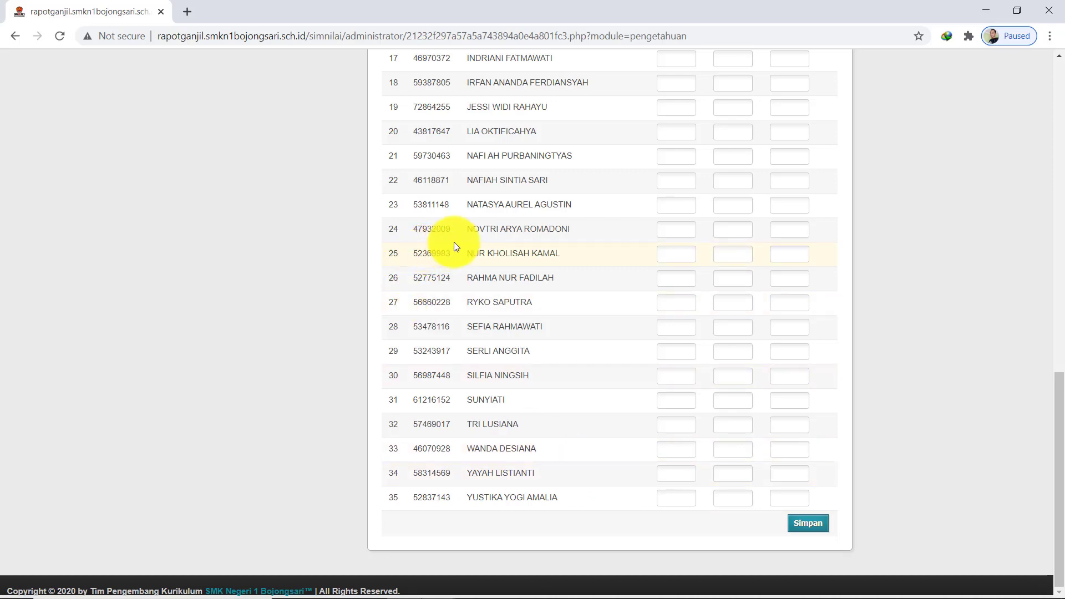
pyautogui.scroll(1, 483, 210)
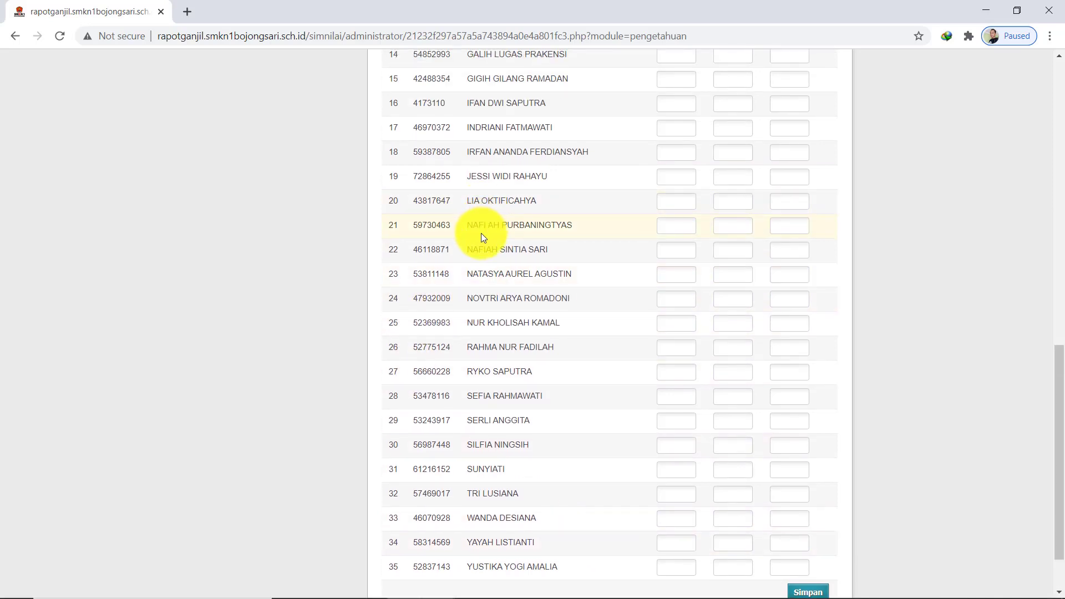
pyautogui.scroll(1, 510, 255)
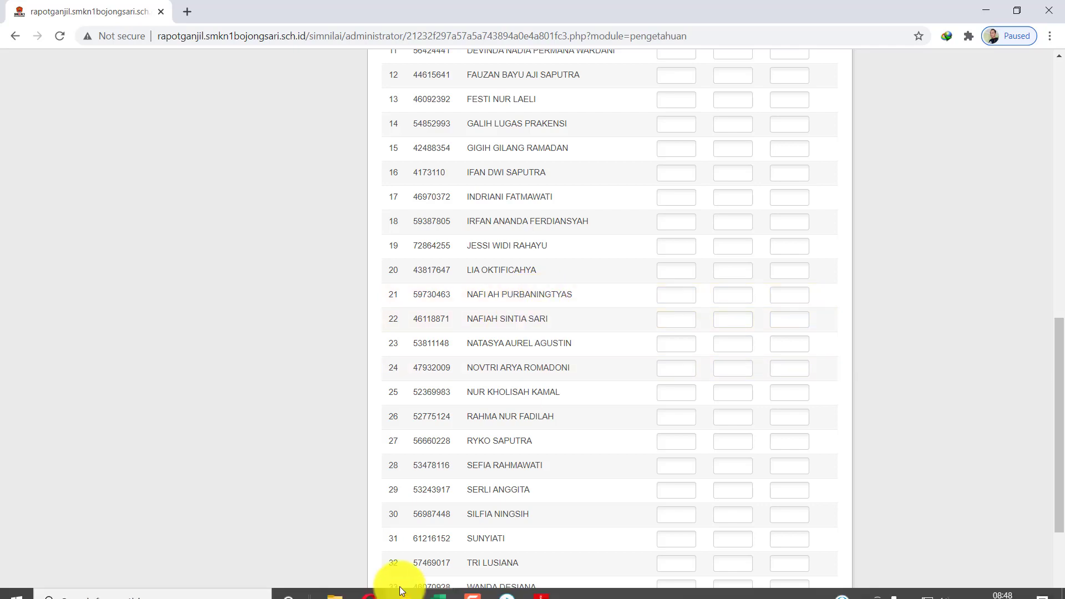
# Compare student rows in the knowledge grades workbook against the SIMNILAI grade-entry form
pyautogui.moveTo(441, 581)
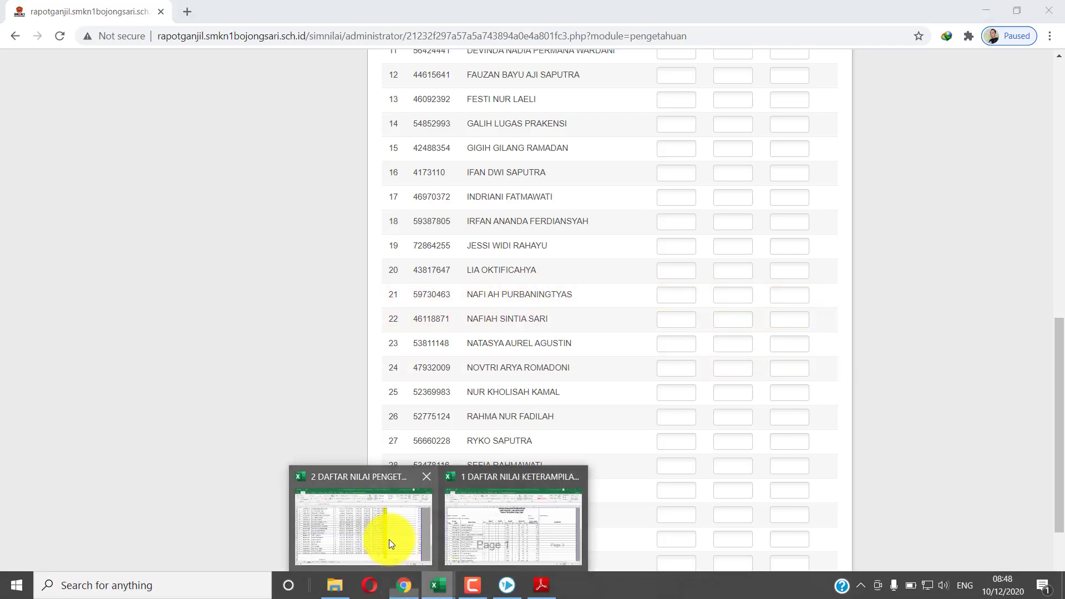
pyautogui.click(388, 539)
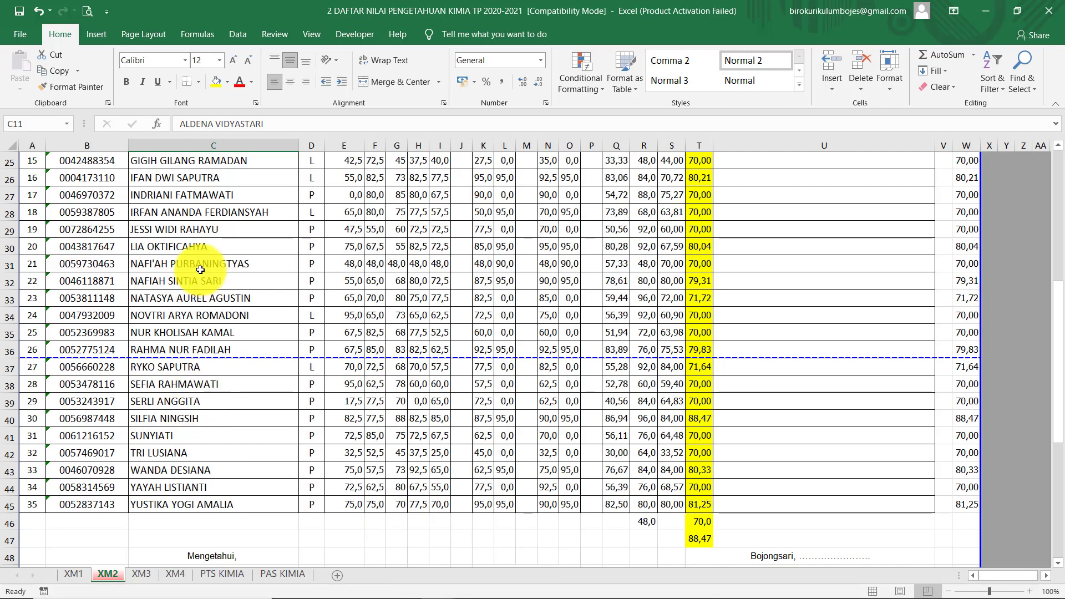
pyautogui.click(189, 246)
pyautogui.click(192, 231)
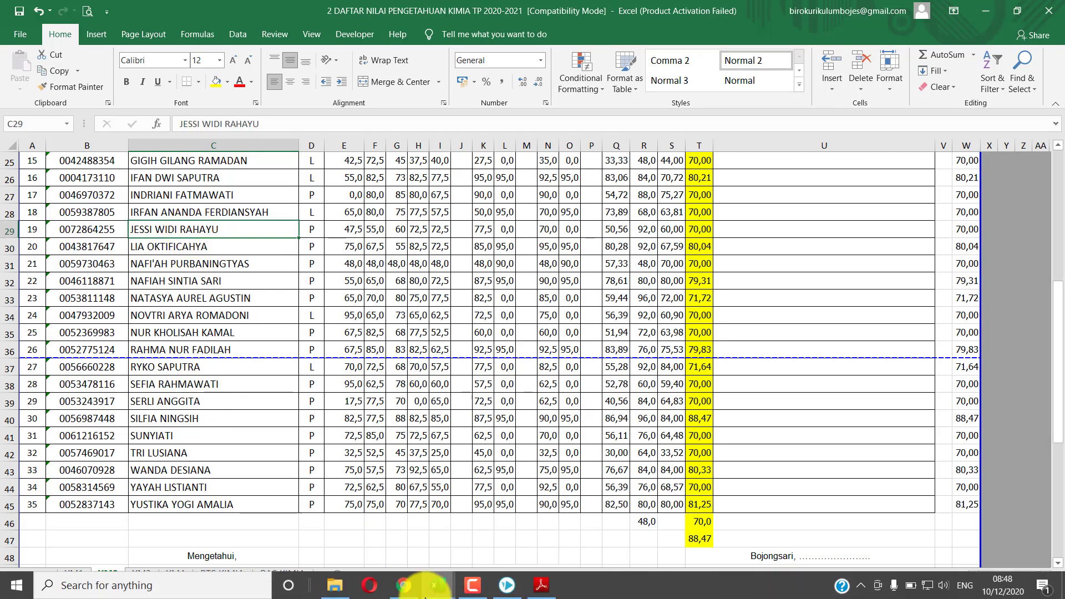
pyautogui.click(404, 585)
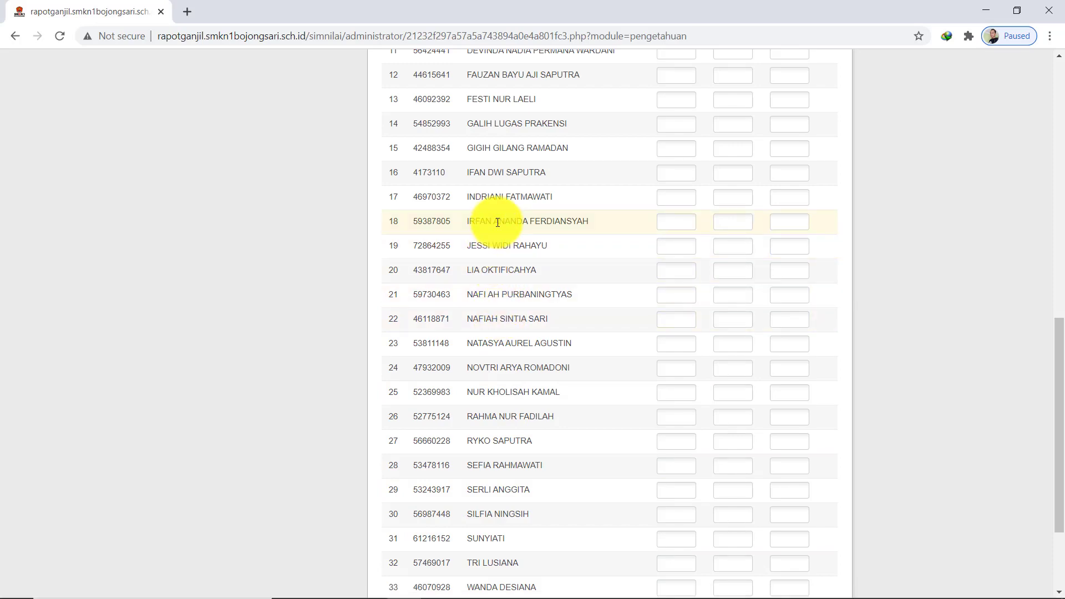
pyautogui.scroll(9, 625, 394)
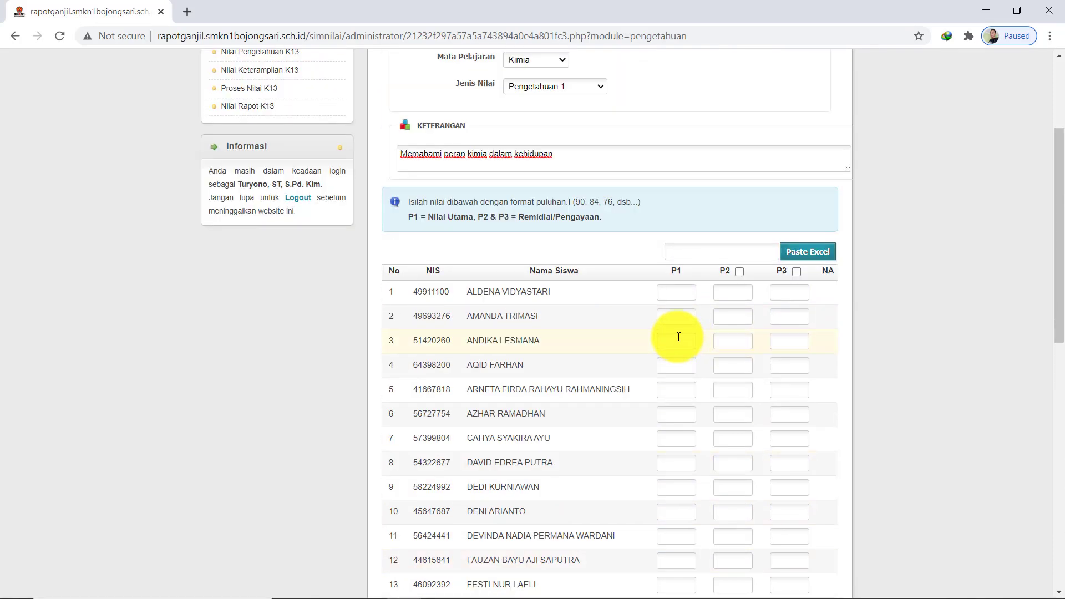
pyautogui.moveTo(557, 585)
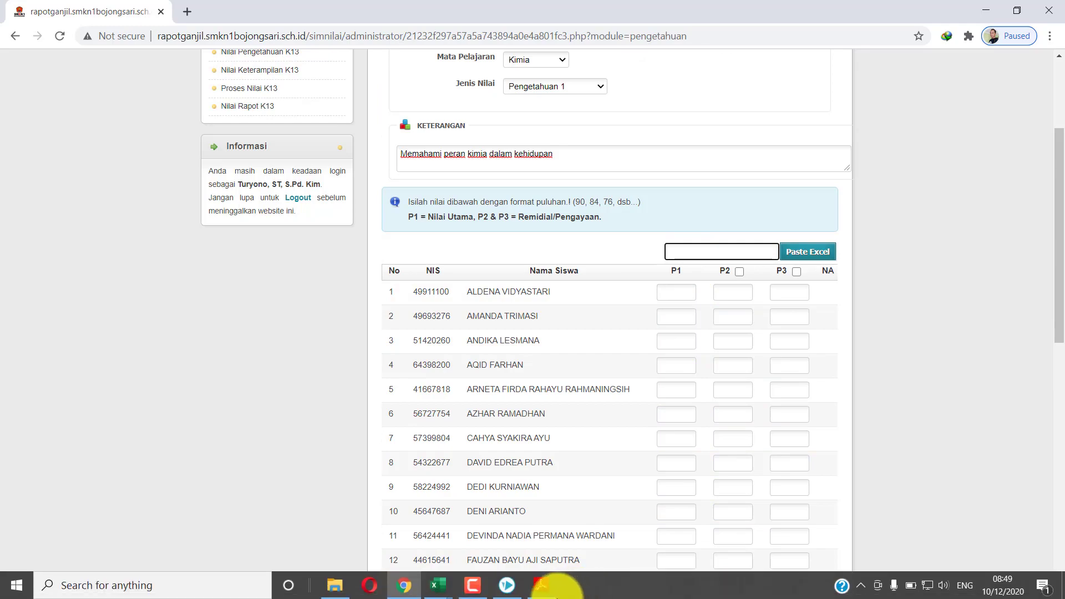
pyautogui.moveTo(449, 586)
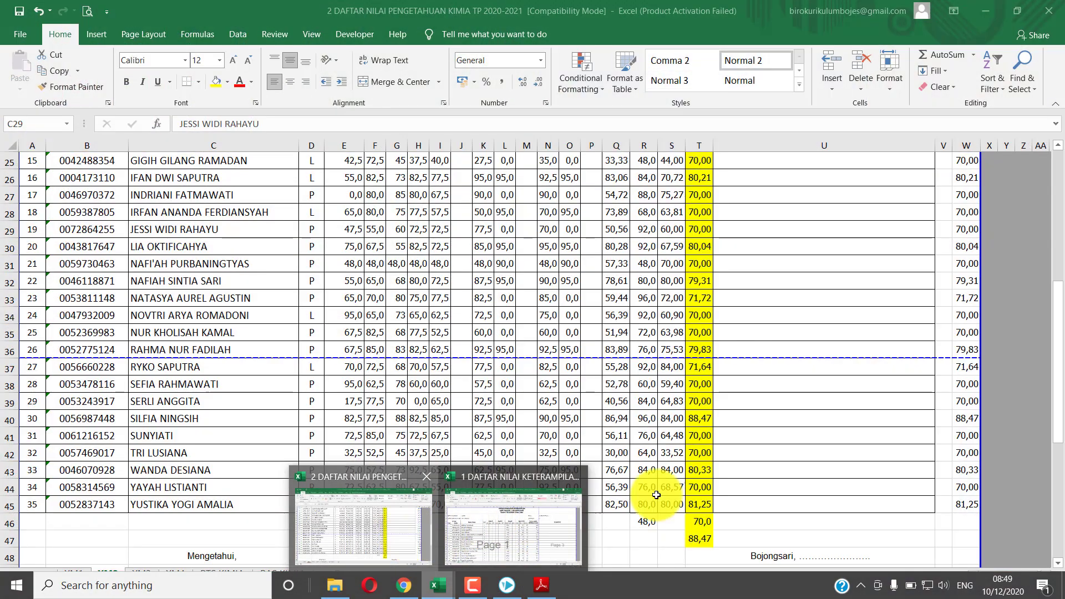
# Copy the 35 final knowledge grades in W11:W45 of the XM2 sheet
pyautogui.click(521, 516)
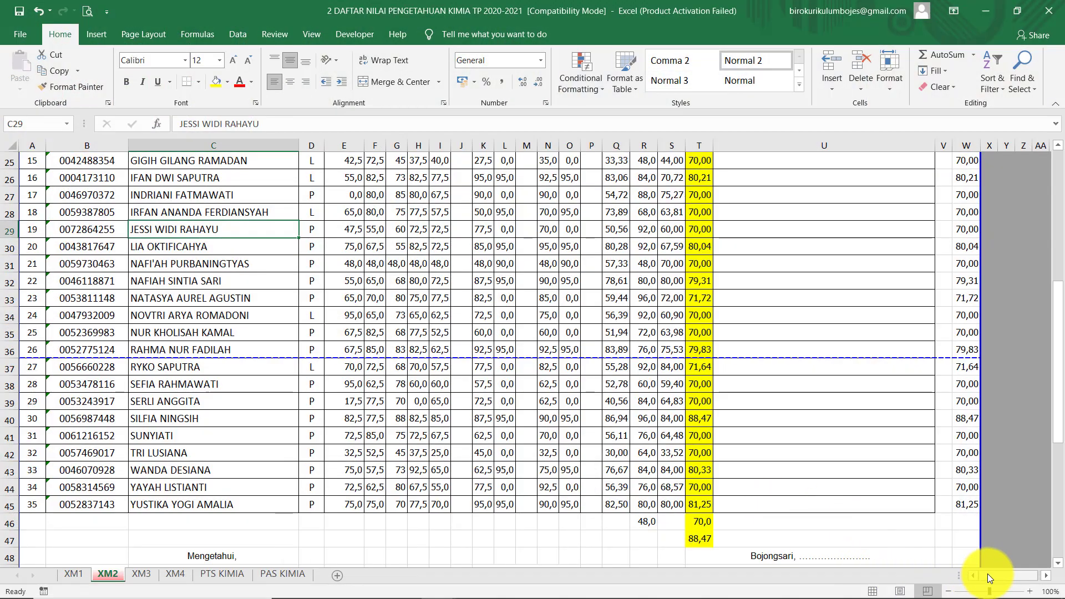
pyautogui.moveTo(987, 574); pyautogui.dragTo(1008, 575)
pyautogui.click(936, 503)
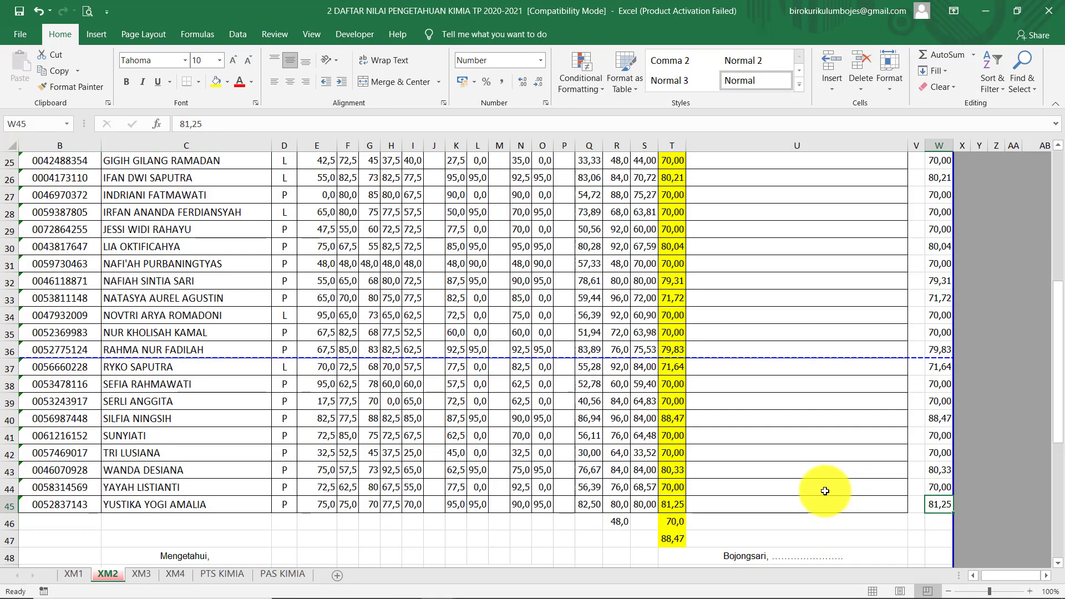
pyautogui.scroll(8, 825, 491)
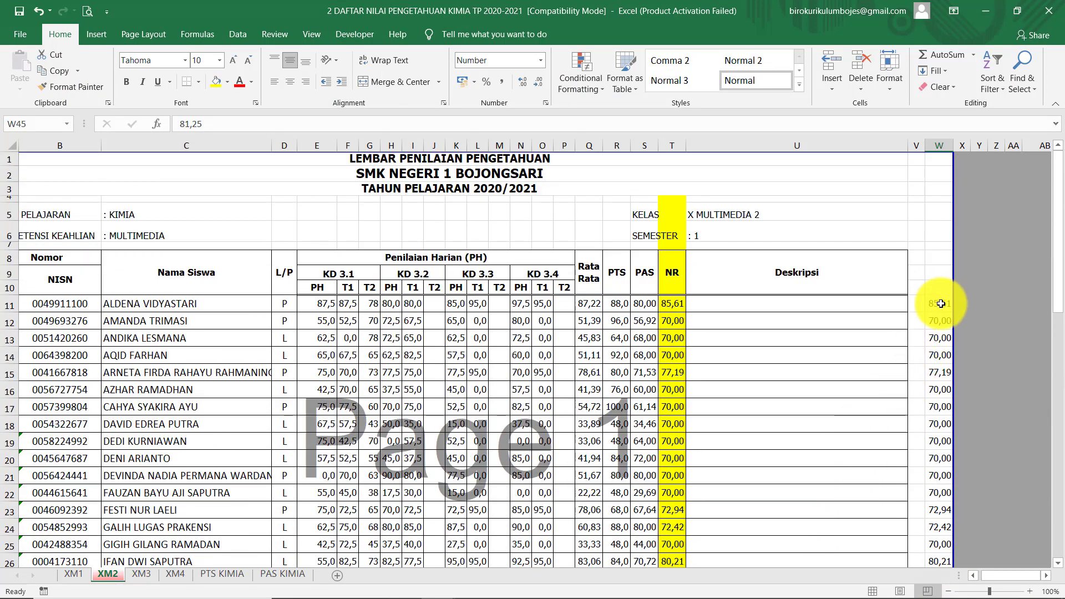
pyautogui.keyDown('shift'); pyautogui.click(941, 304); pyautogui.keyUp('shift')
pyautogui.hotkey('ctrl', 'c')
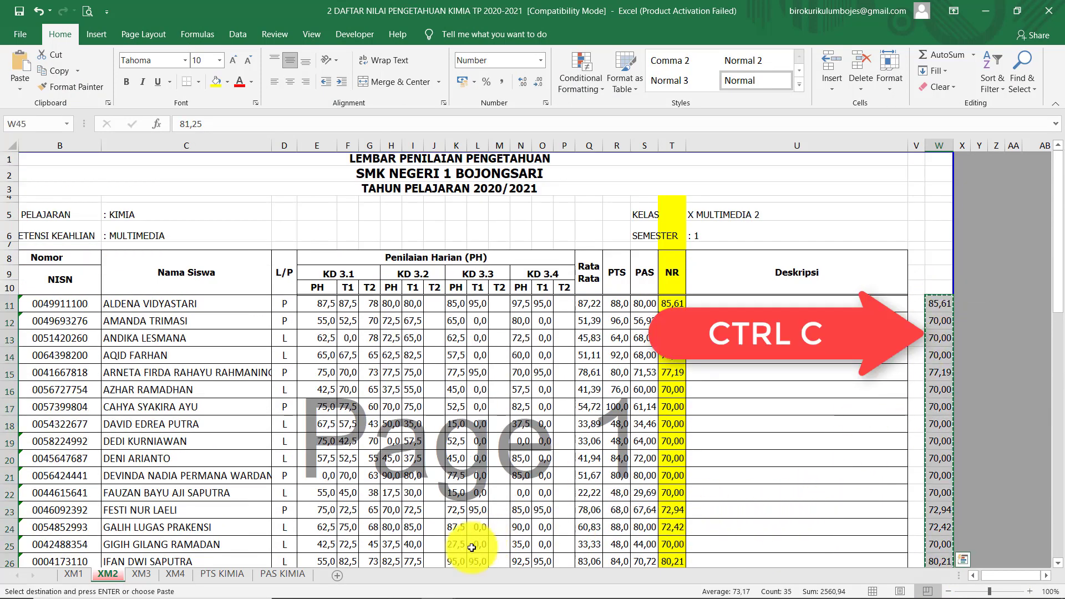
# Paste the Excel grades into SIMNILAI's P1 column for all 35 students, 85,61 through 81,25
pyautogui.click(404, 585)
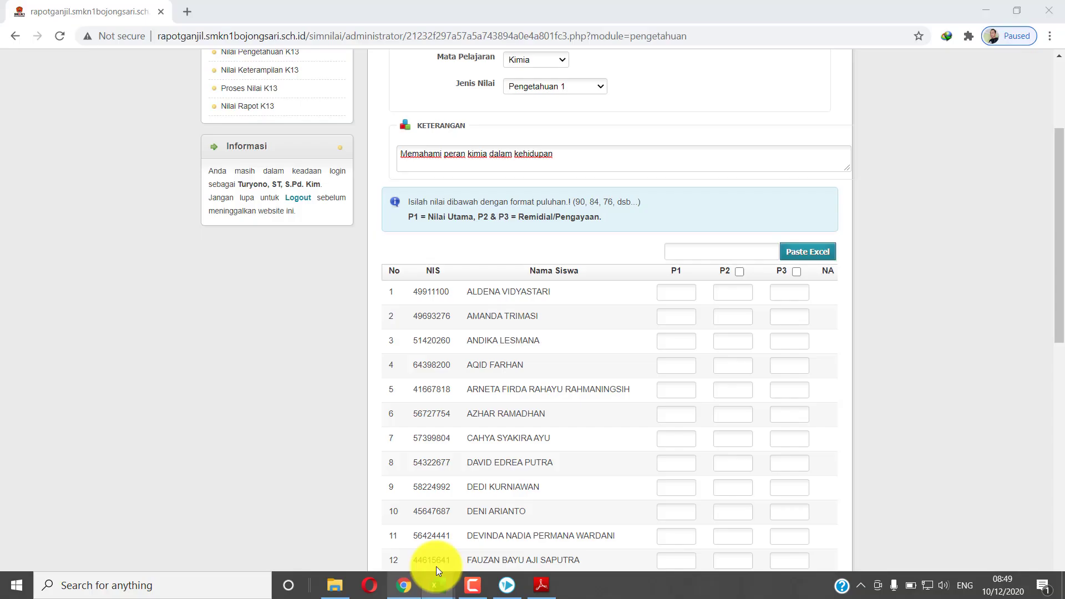
pyautogui.hotkey('ctrl', 'v')
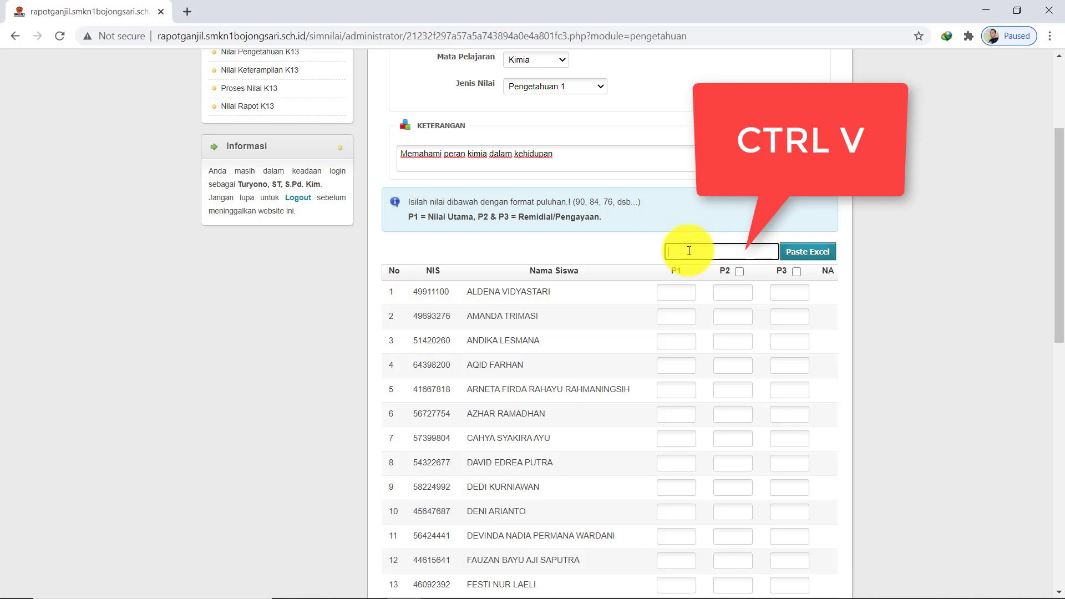
pyautogui.click(811, 253)
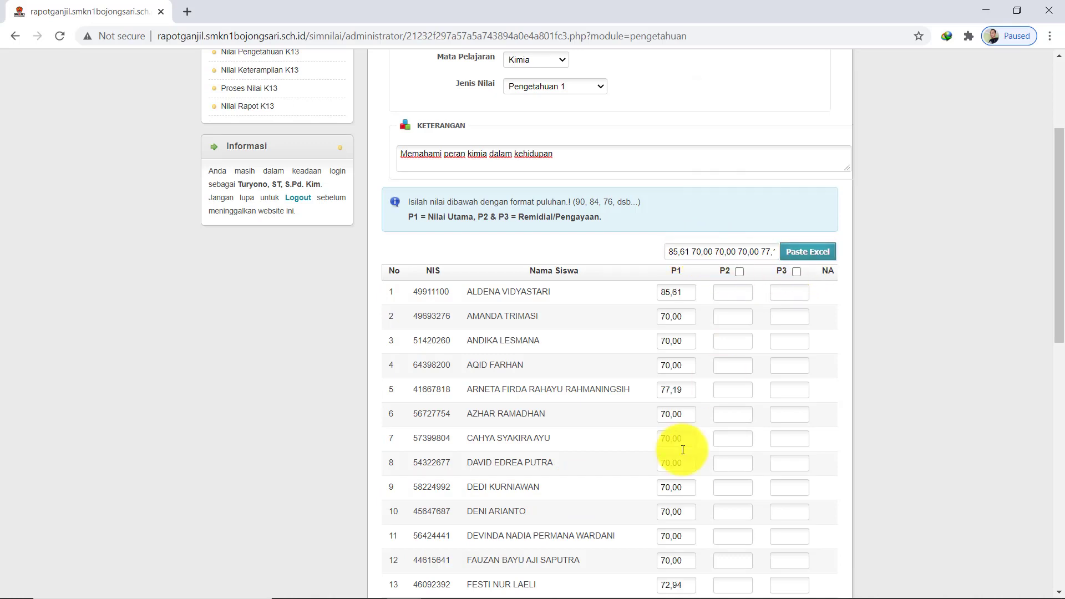
pyautogui.scroll(-4, 681, 456)
pyautogui.scroll(-2, 681, 456)
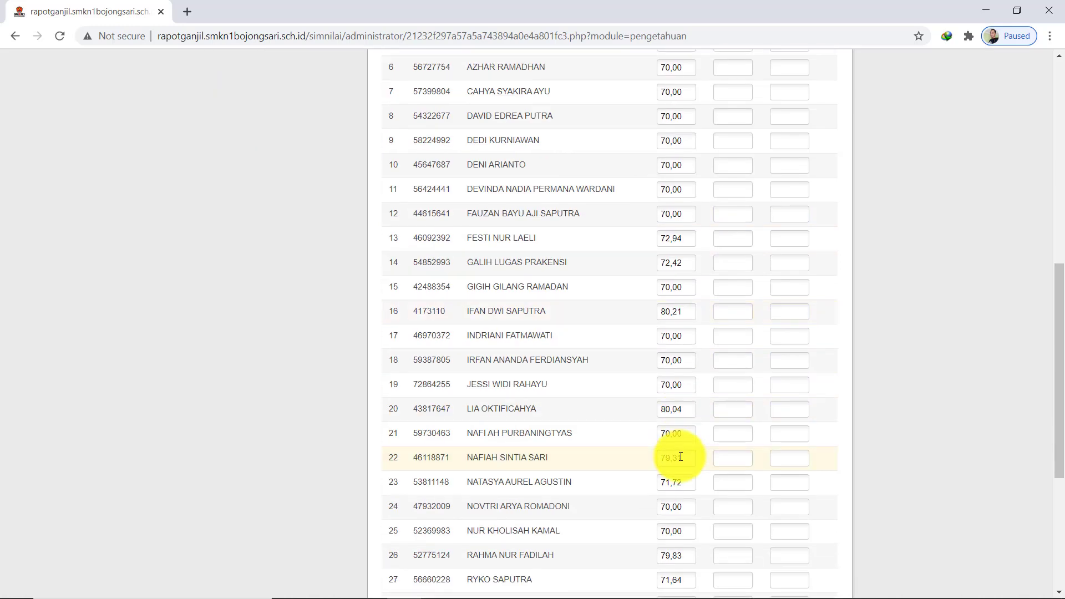
pyautogui.scroll(-1, 680, 456)
pyautogui.scroll(-2, 681, 454)
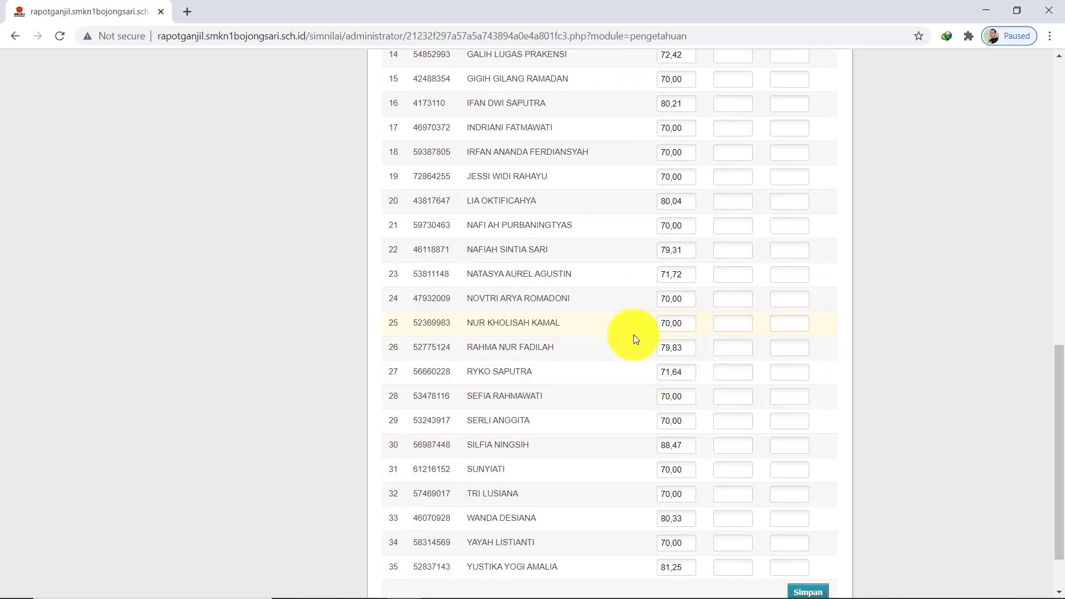
pyautogui.scroll(1, 634, 335)
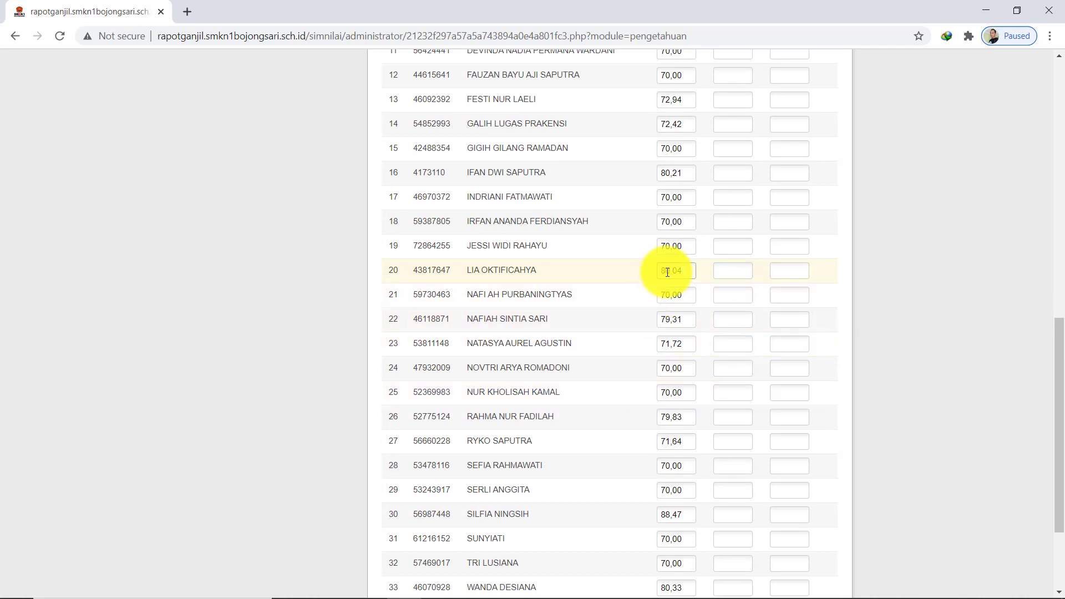
pyautogui.moveTo(488, 587)
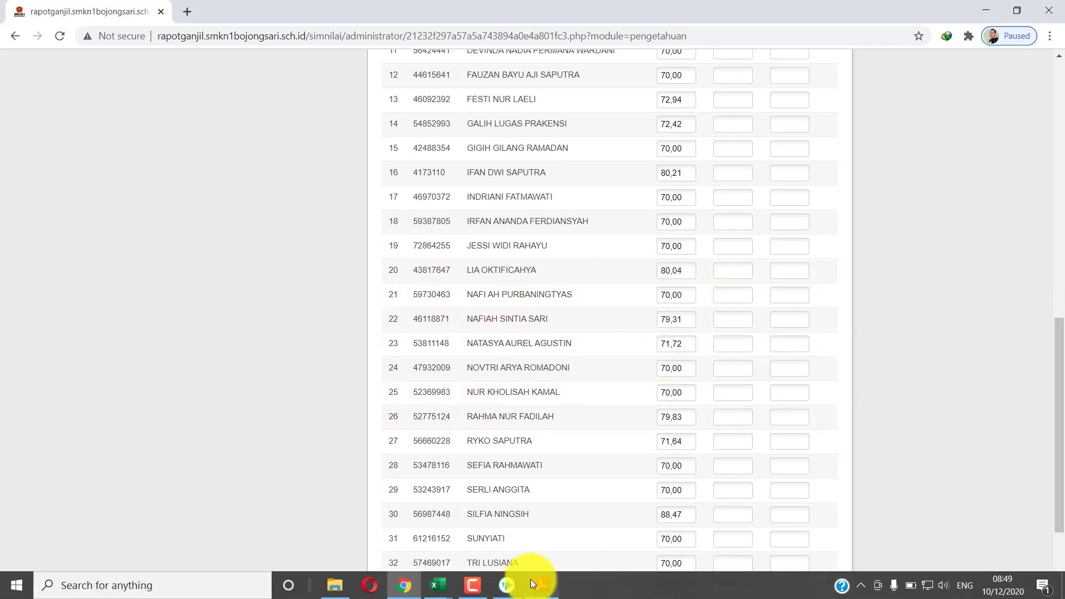
# Bring the knowledge grades workbook forward and scroll down through the column W grades
pyautogui.click(439, 587)
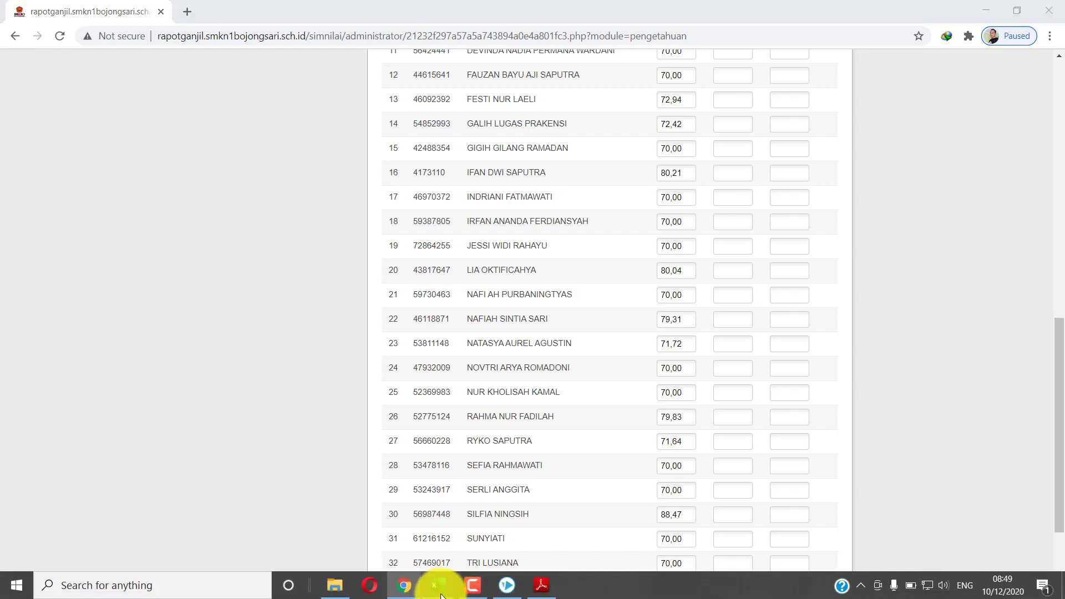
pyautogui.click(386, 547)
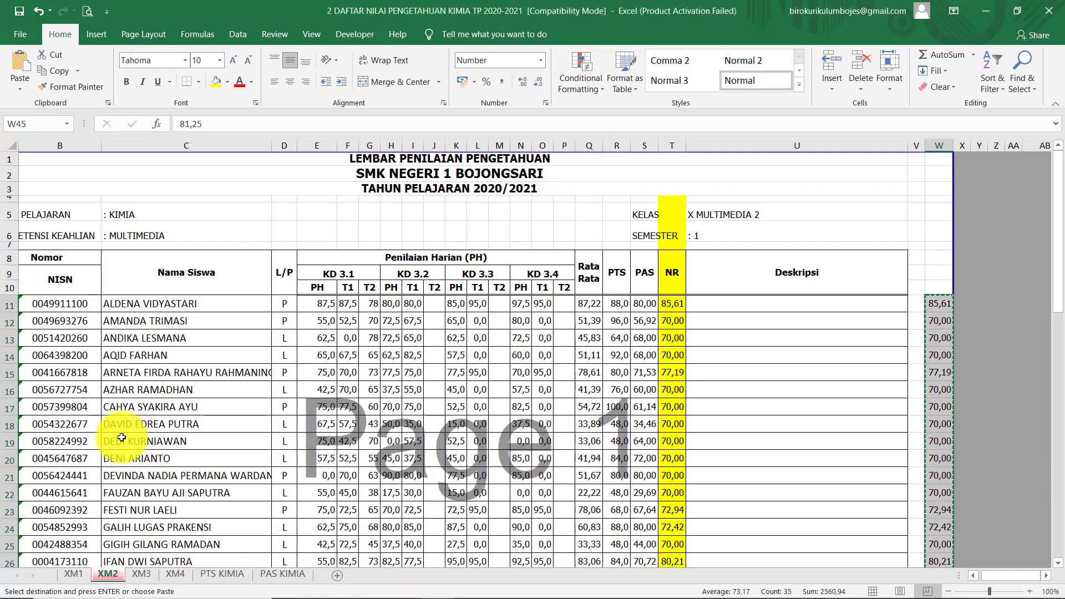
pyautogui.scroll(-2, 128, 472)
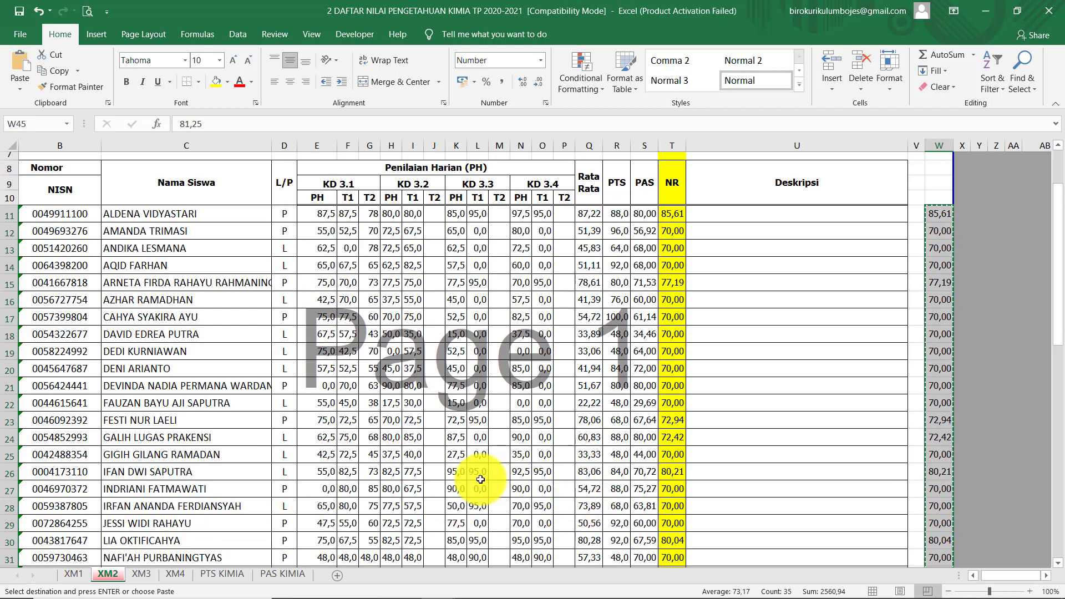
pyautogui.scroll(-2, 480, 480)
pyautogui.scroll(-2, 297, 487)
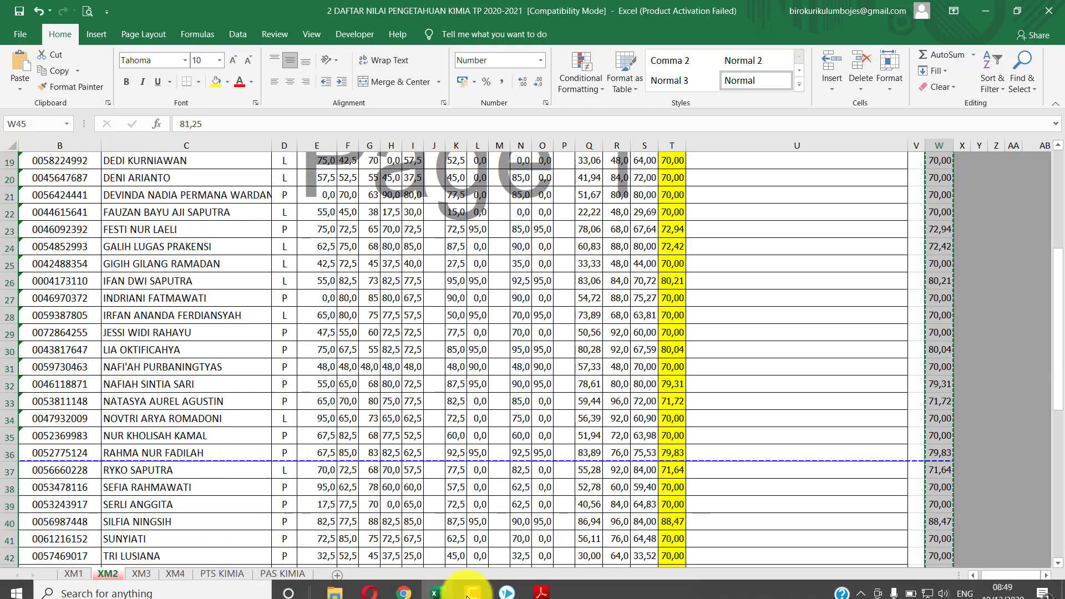
# Cross-check the workbook grades against the web form, ending on the SIMNILAI grade-entry page
pyautogui.click(404, 589)
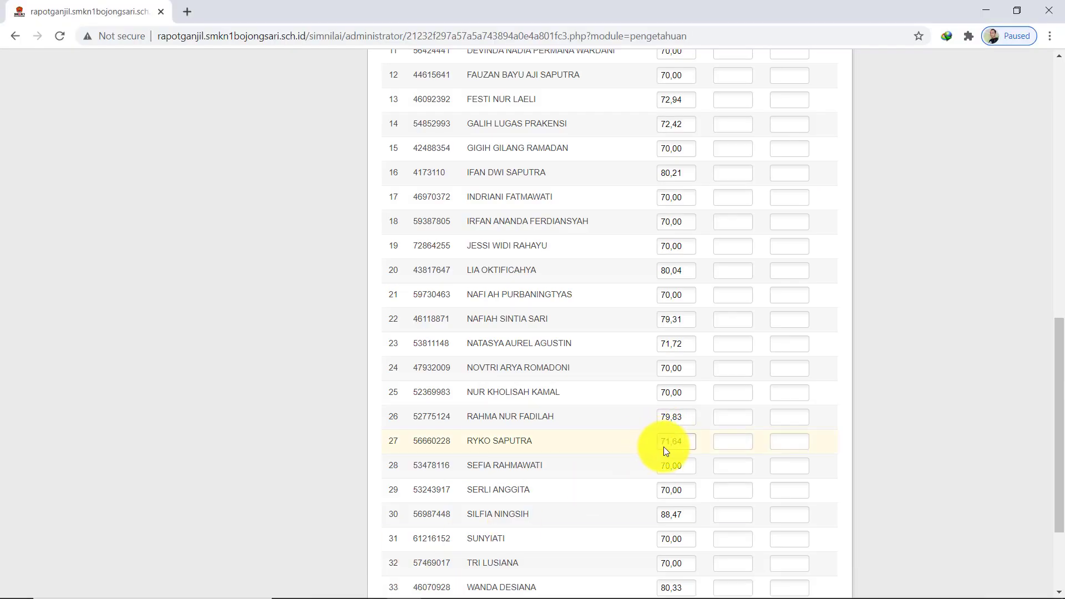
pyautogui.scroll(-3, 663, 447)
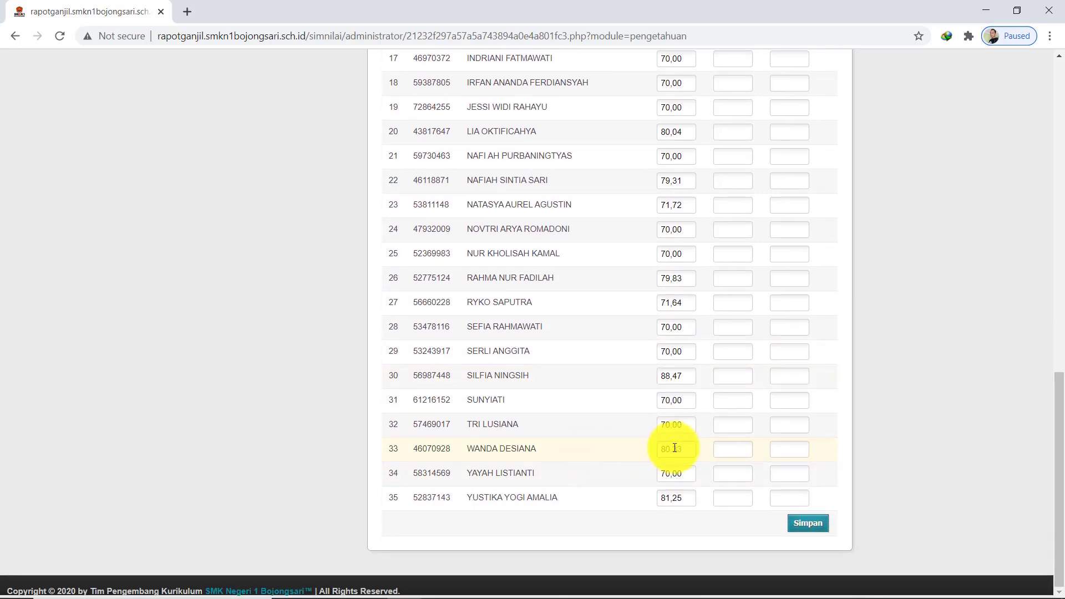
pyautogui.moveTo(362, 597)
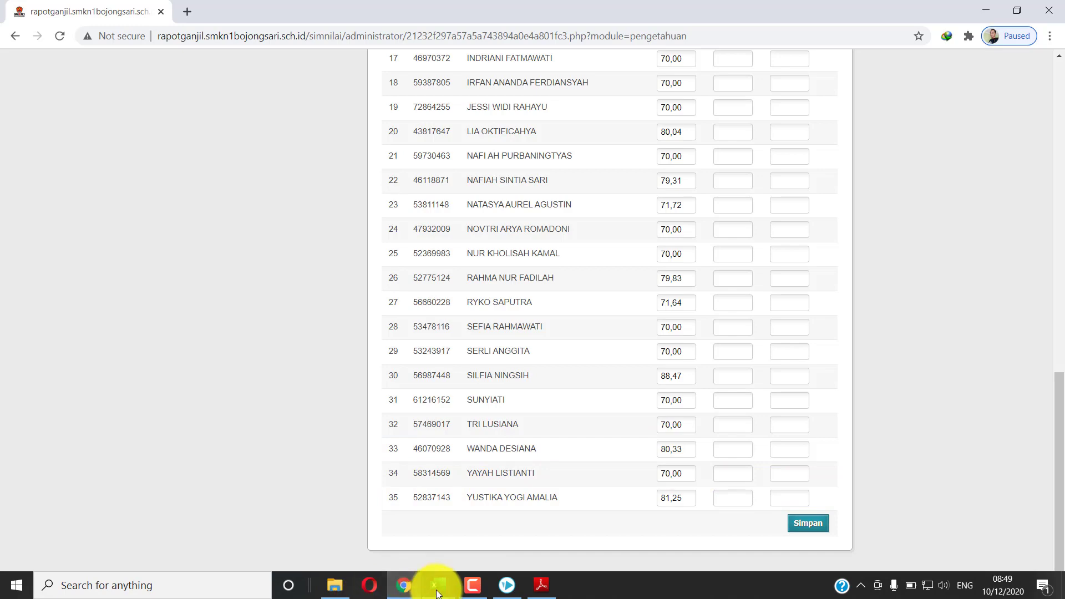
pyautogui.moveTo(440, 589)
pyautogui.click(344, 516)
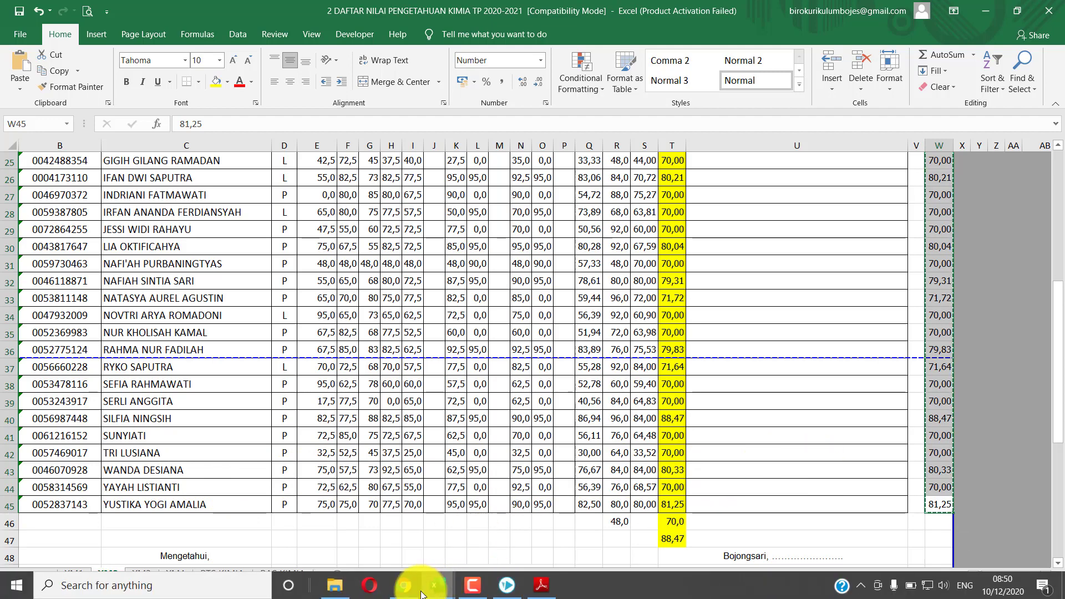
pyautogui.click(449, 578)
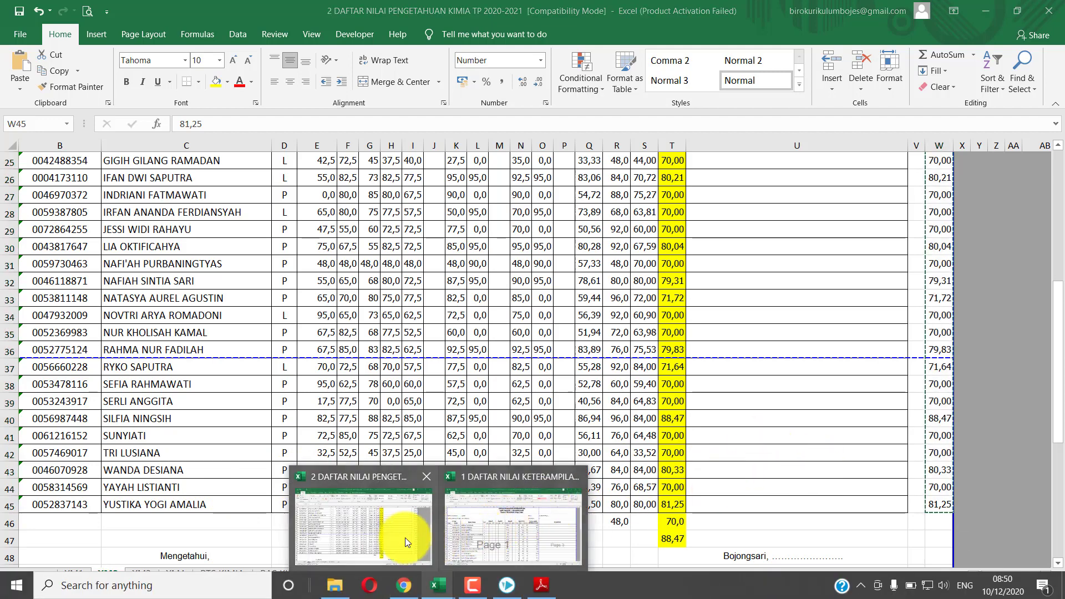
pyautogui.click(401, 536)
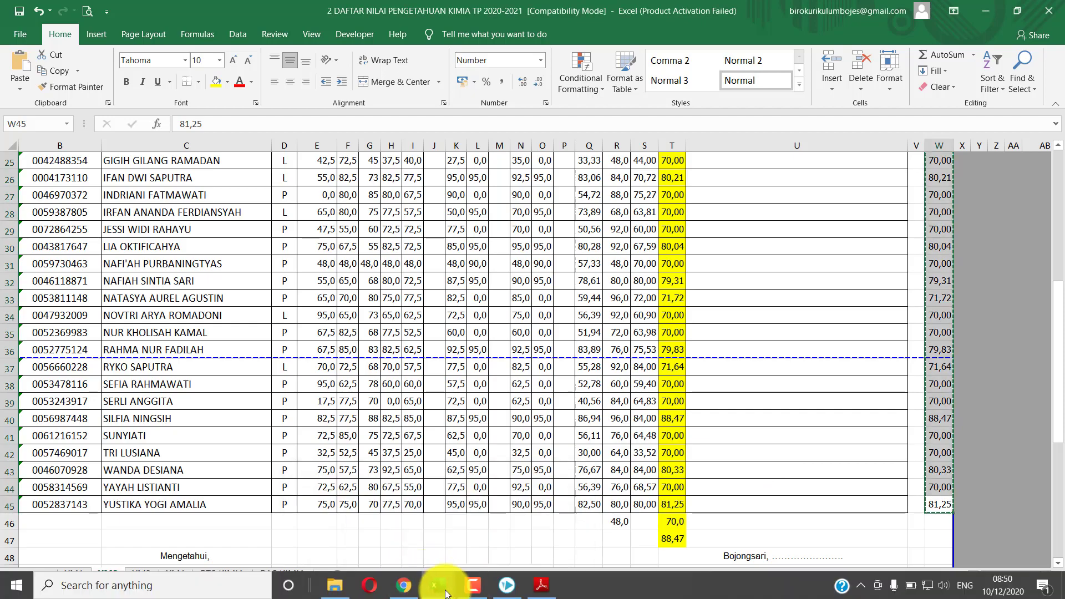
pyautogui.click(400, 589)
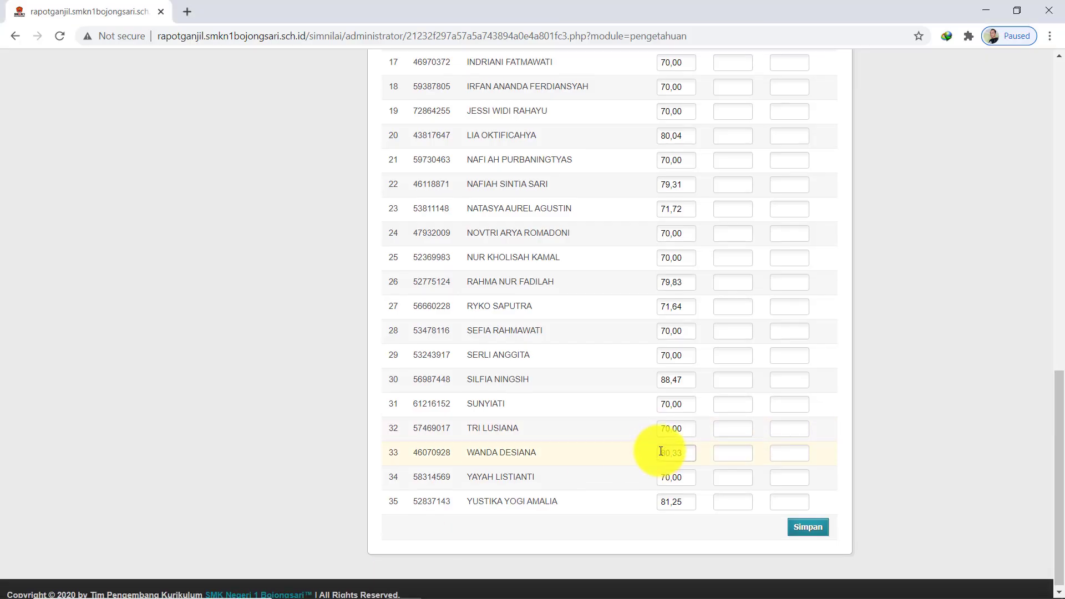
pyautogui.scroll(3, 663, 447)
pyautogui.scroll(-3, 813, 502)
# Save the 35 Pengetahuan 1 grades with Simpan and open the Jenis Nilai list
pyautogui.click(808, 522)
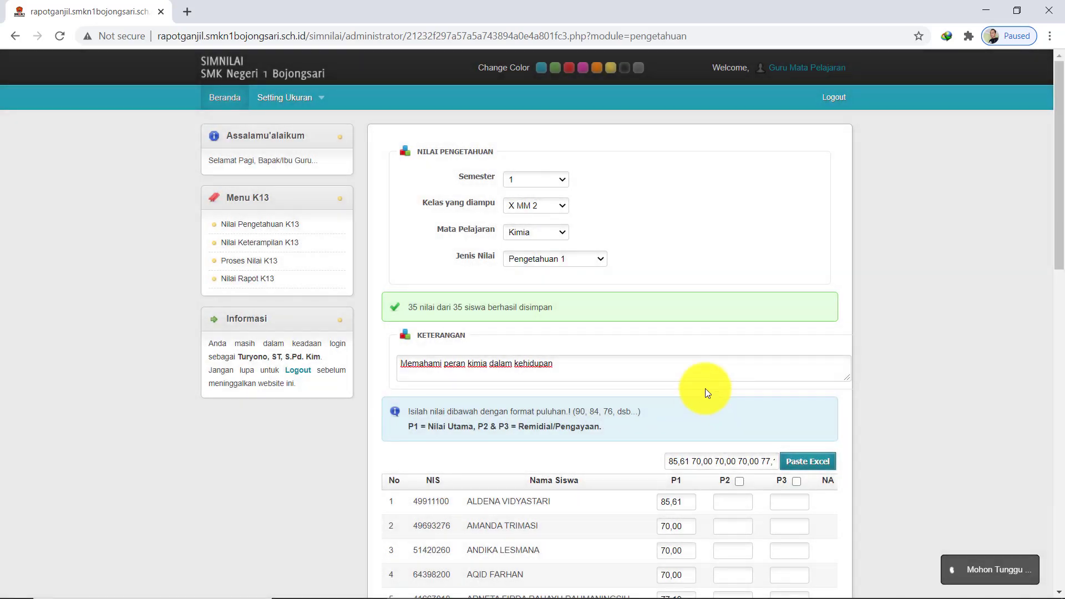
pyautogui.click(567, 257)
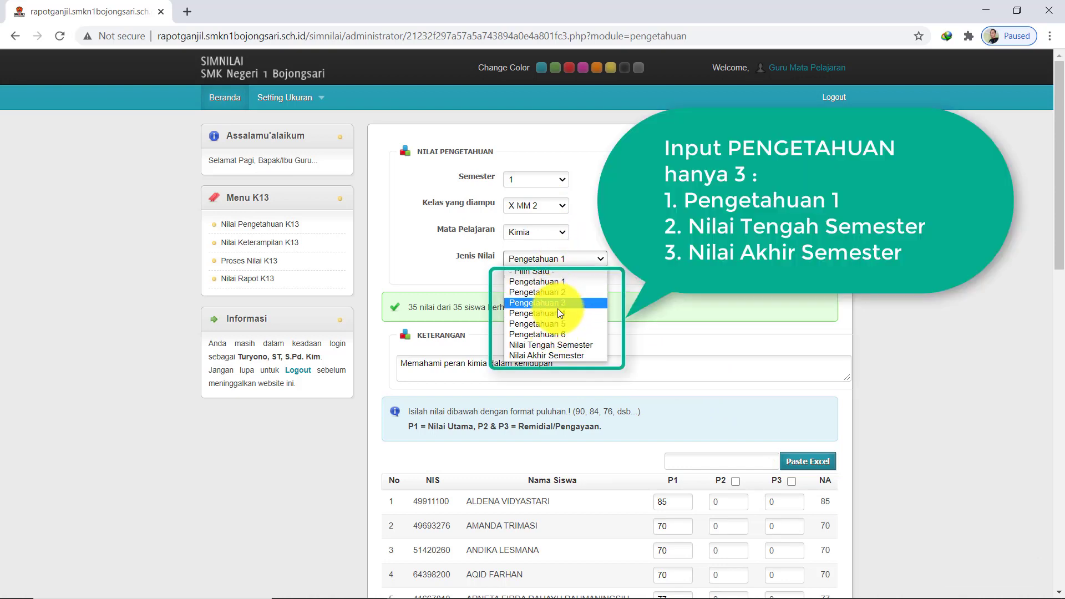
# Fill the Nilai Tengah Semester column with the Excel grades from 85,61 and save all 35
pyautogui.click(558, 344)
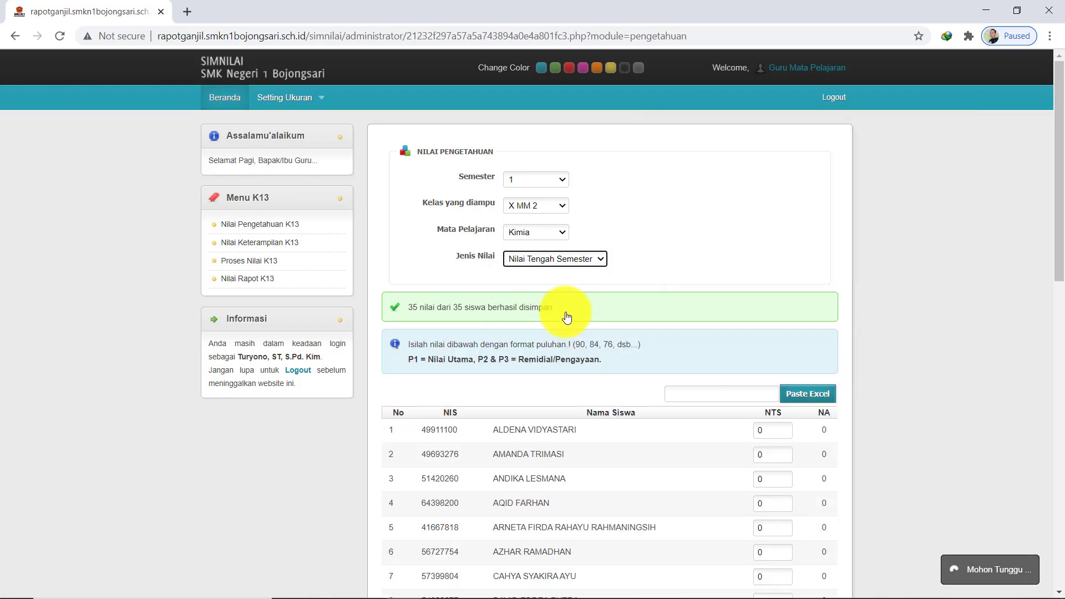
pyautogui.click(685, 392)
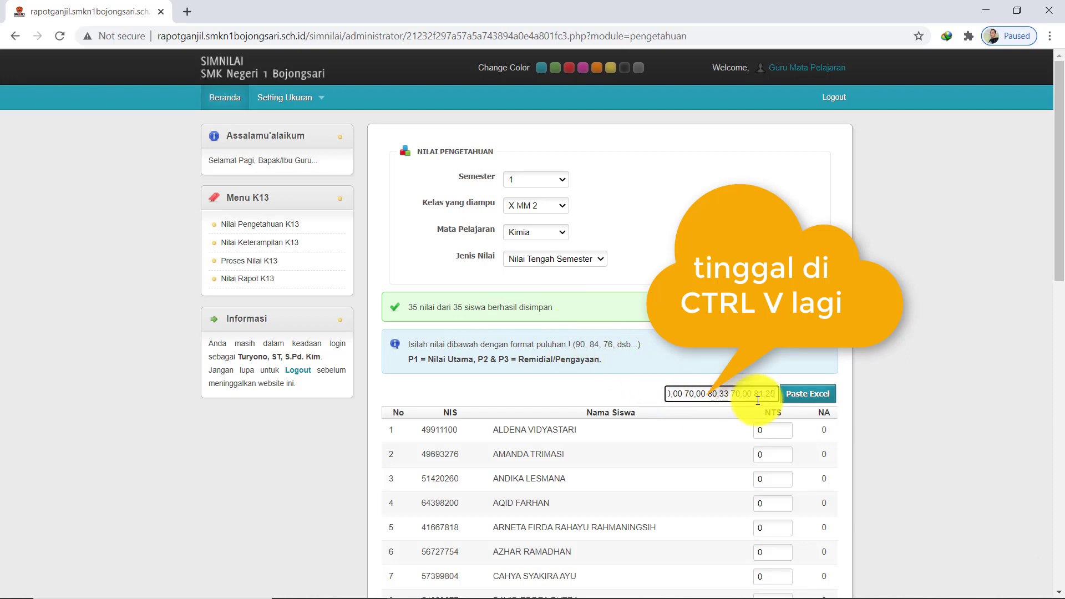
pyautogui.click(798, 400)
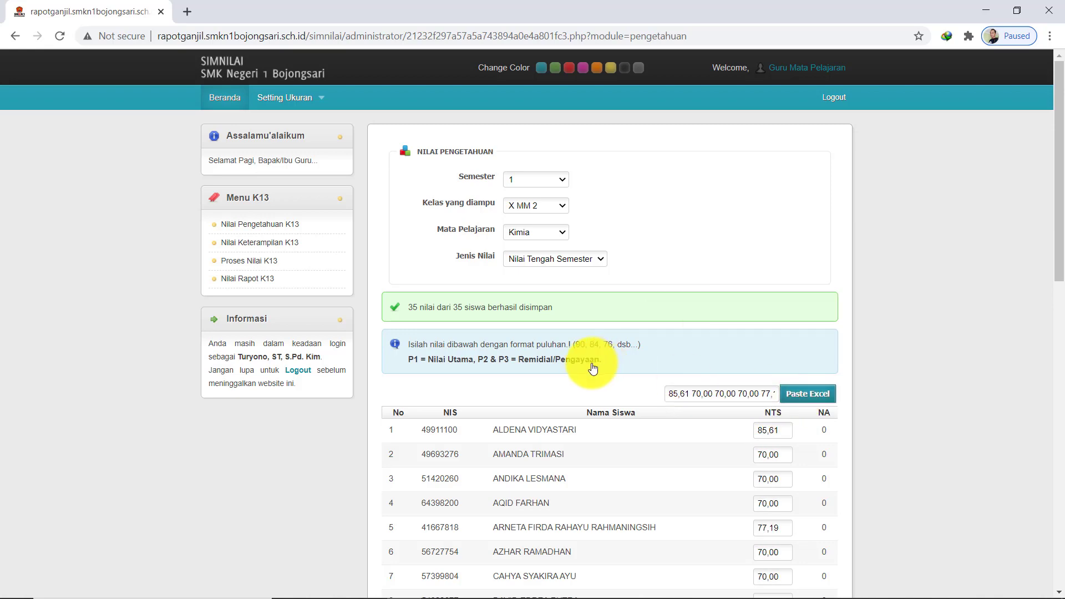
pyautogui.scroll(-5, 711, 436)
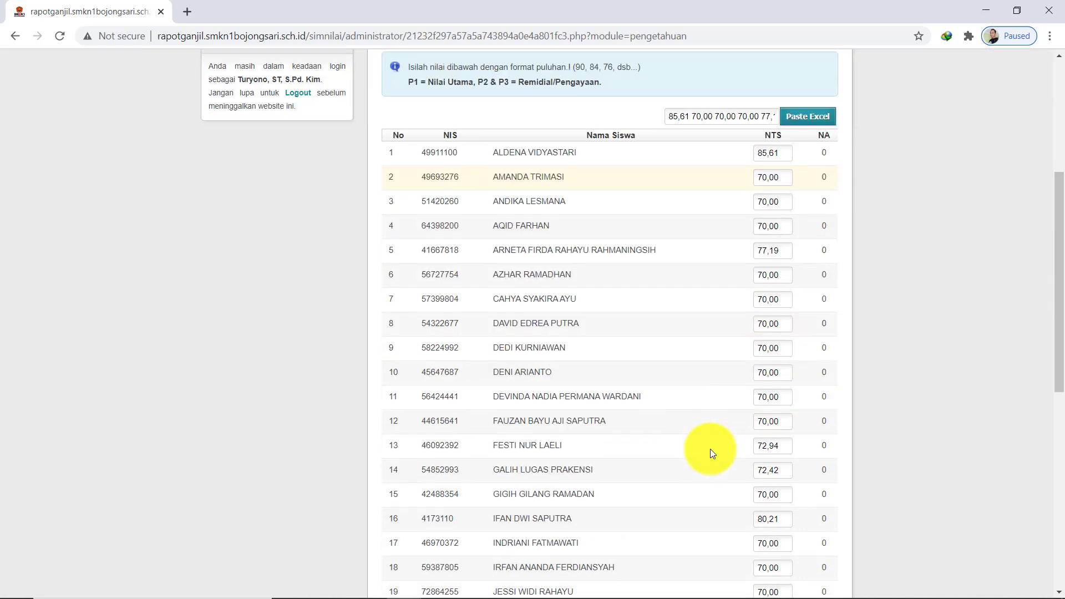
pyautogui.scroll(-6, 758, 407)
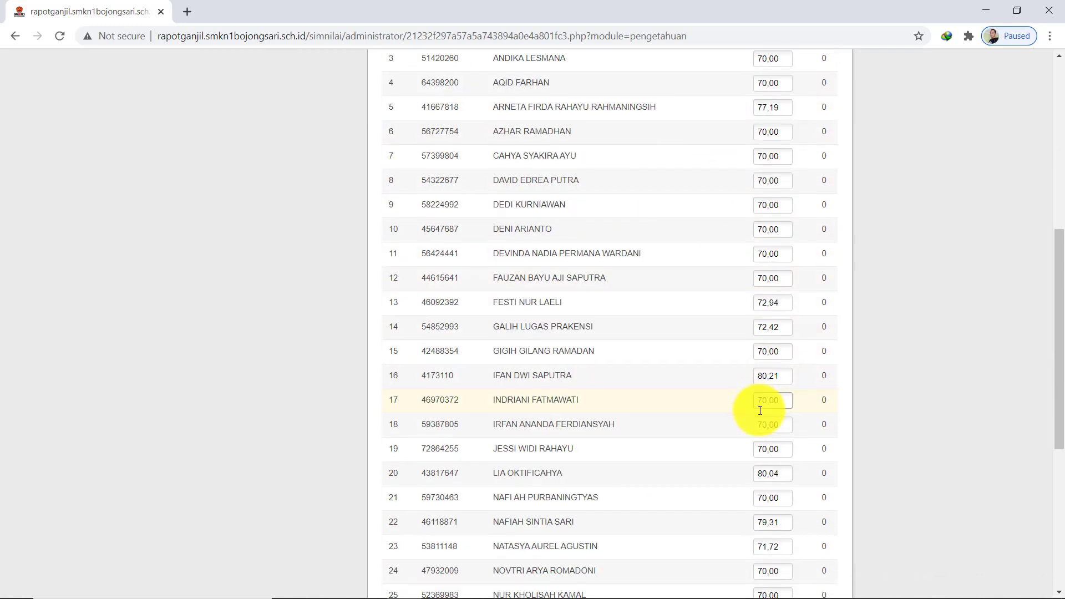
pyautogui.scroll(11, 762, 405)
pyautogui.scroll(-14, 762, 406)
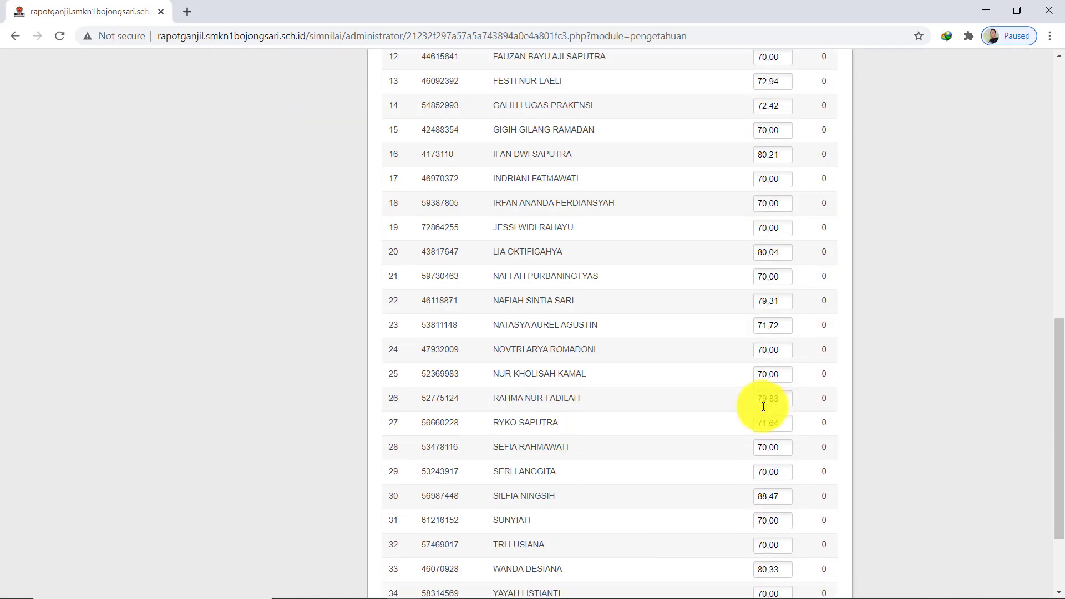
pyautogui.click(803, 530)
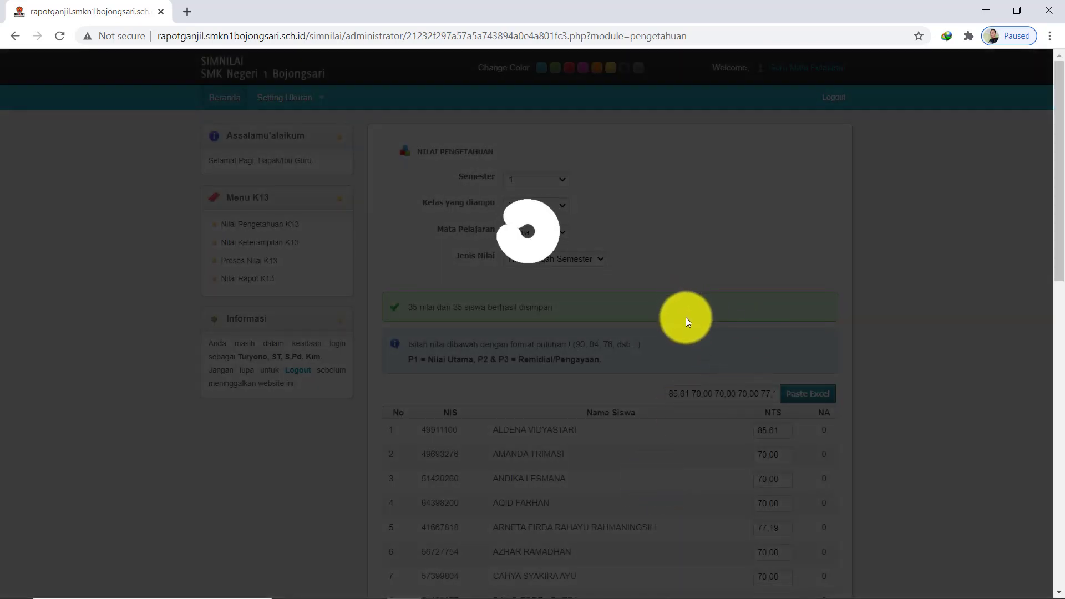
# Fill the Nilai Akhir Semester column with the grades 85,61 through 81,25 and save them
pyautogui.moveTo(714, 587)
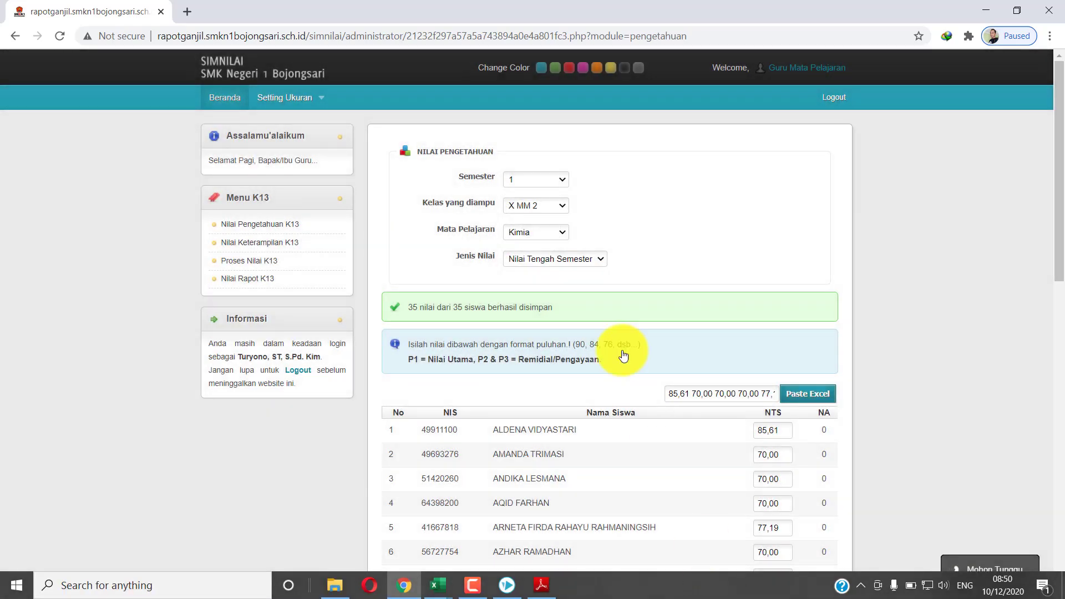
pyautogui.click(601, 257)
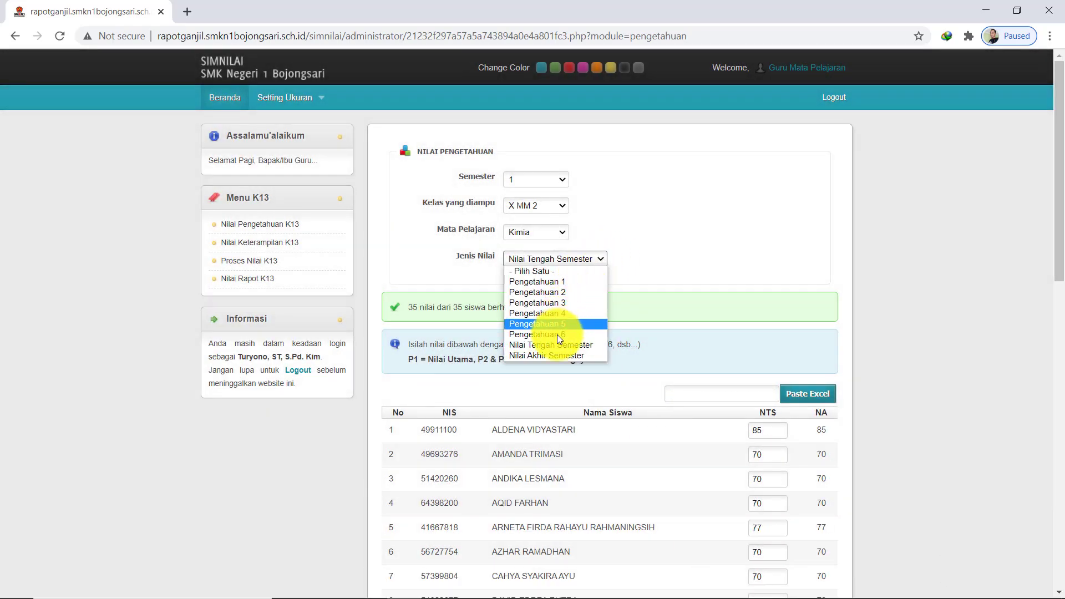
pyautogui.click(552, 356)
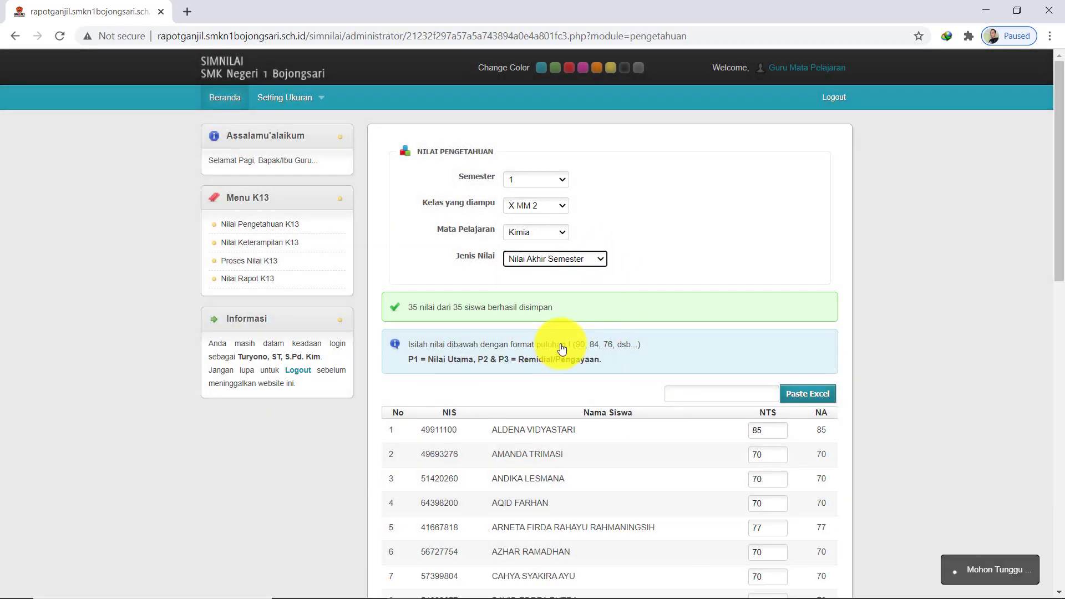
pyautogui.click(705, 394)
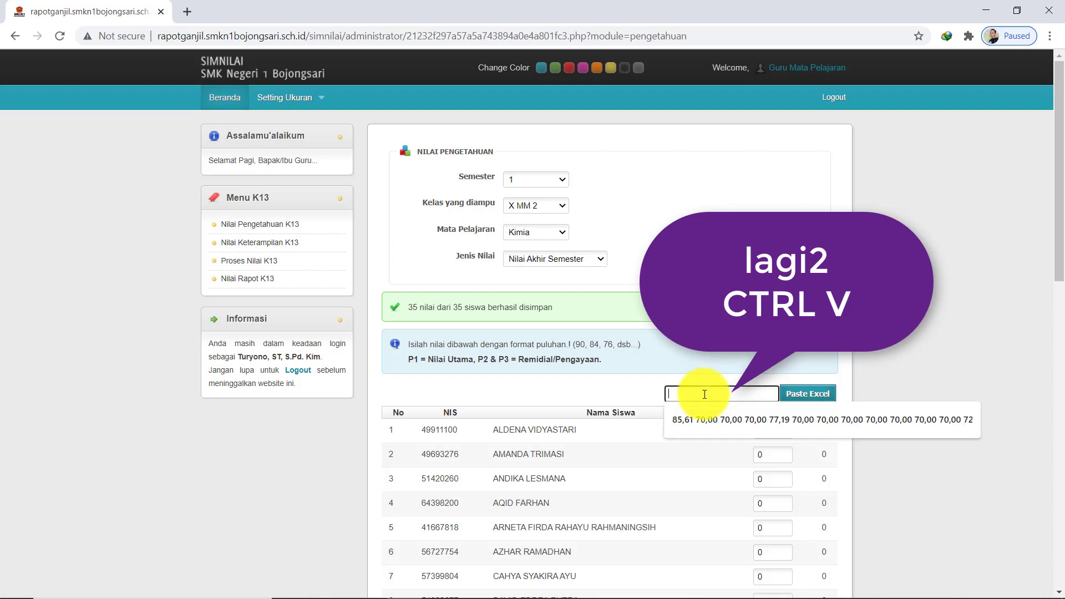
pyautogui.click(749, 413)
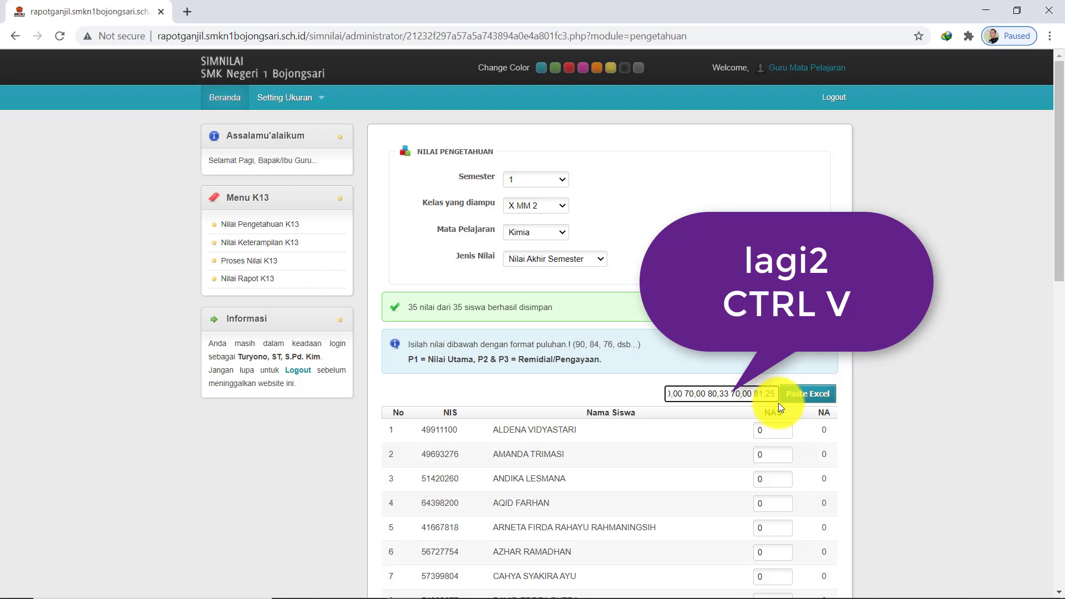
pyautogui.click(804, 388)
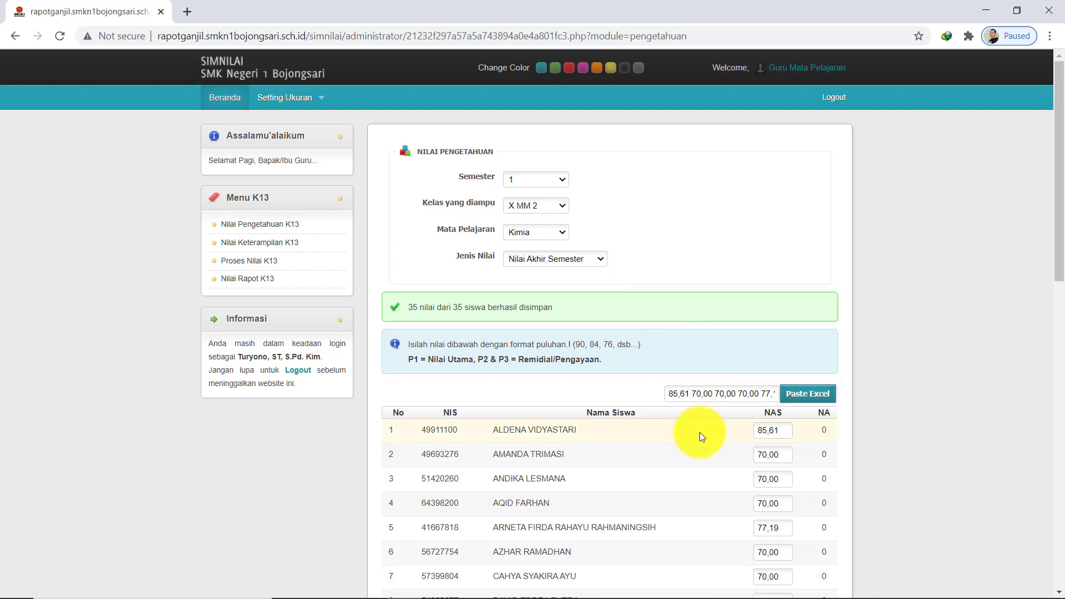
pyautogui.scroll(-12, 700, 431)
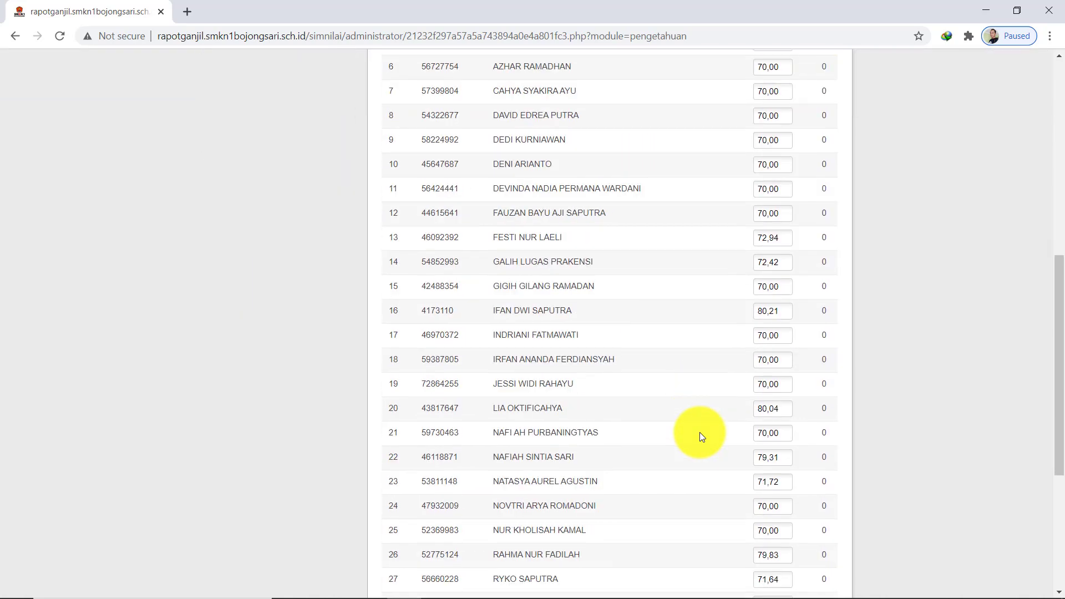
pyautogui.scroll(-2, 694, 441)
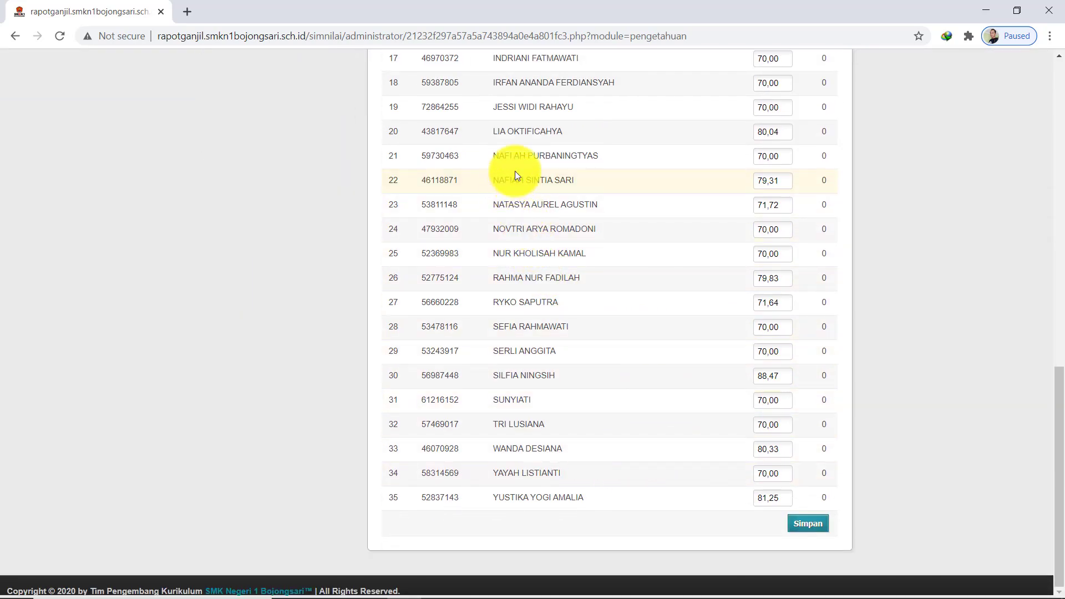
pyautogui.click(799, 524)
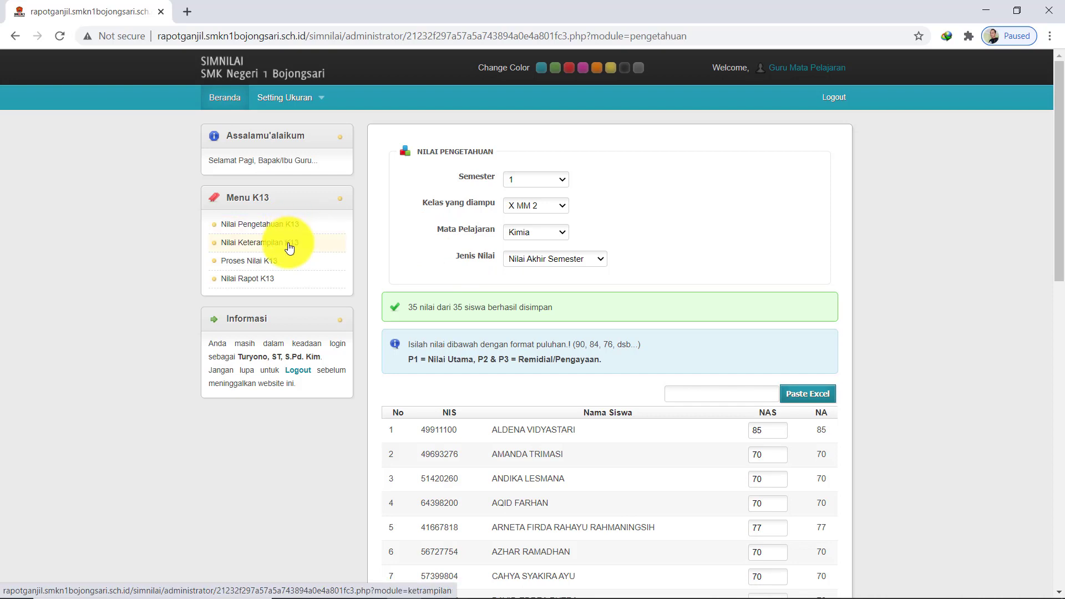
# Load the Nilai Keterampilan form for Semester 1, X MM 2, Kimia, Ketrampilan 1
pyautogui.click(289, 242)
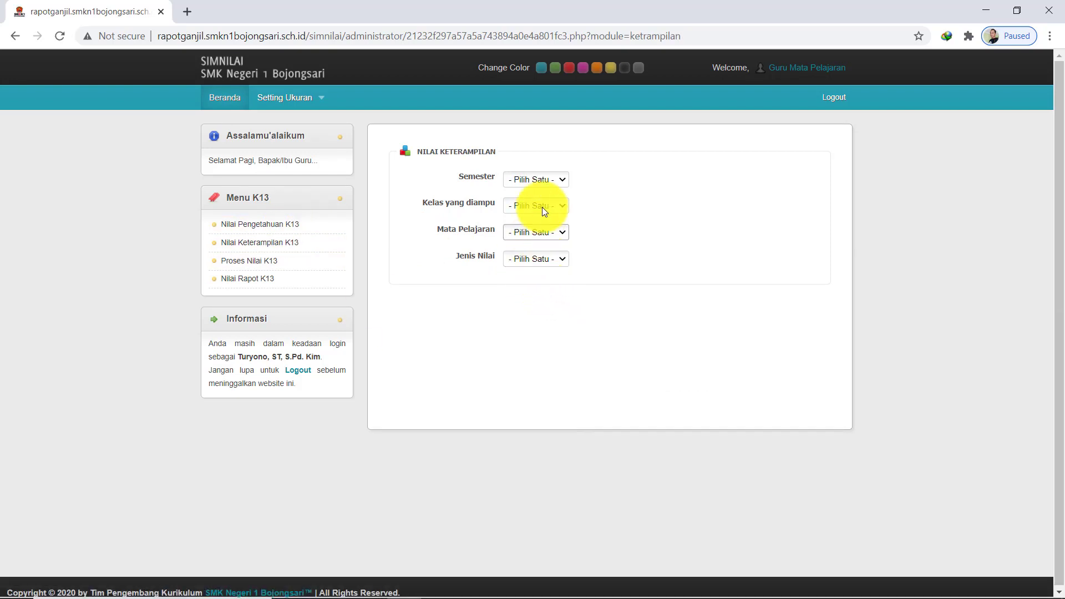
pyautogui.click(534, 180)
pyautogui.click(535, 201)
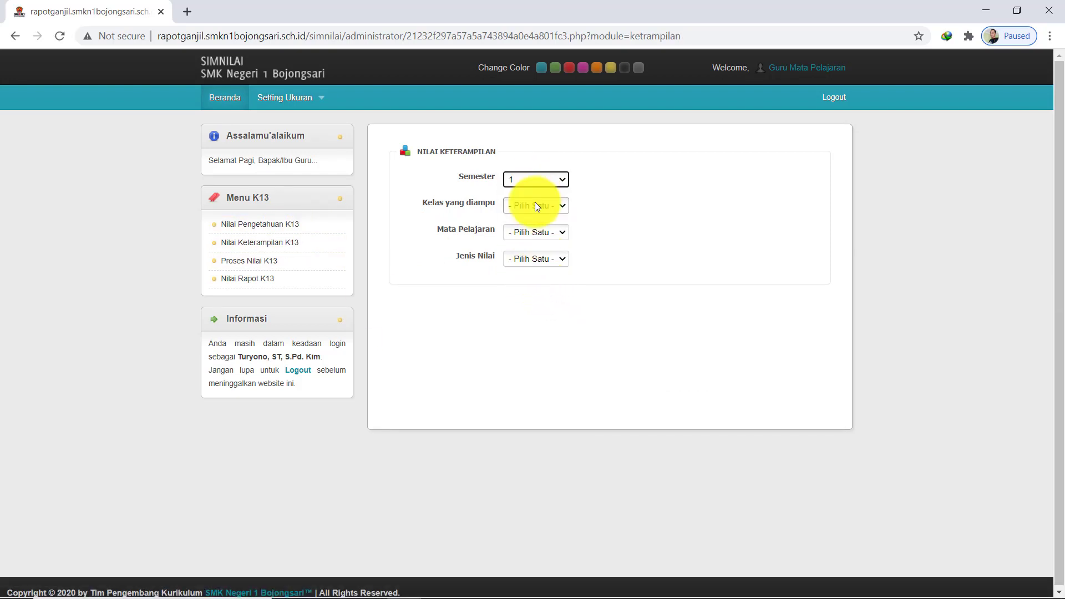
pyautogui.click(534, 205)
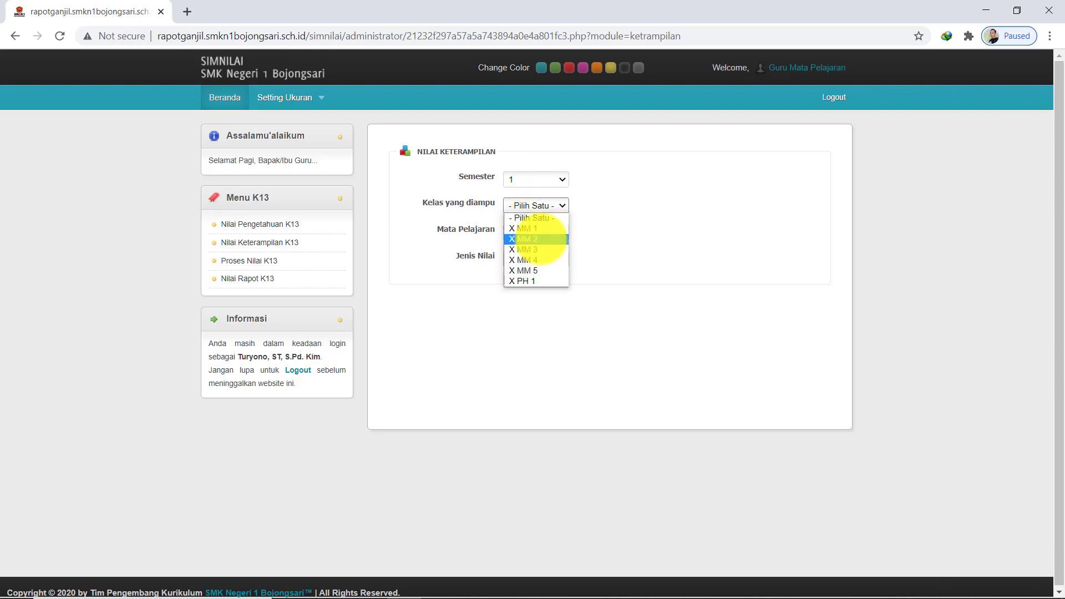
pyautogui.click(541, 238)
pyautogui.click(534, 231)
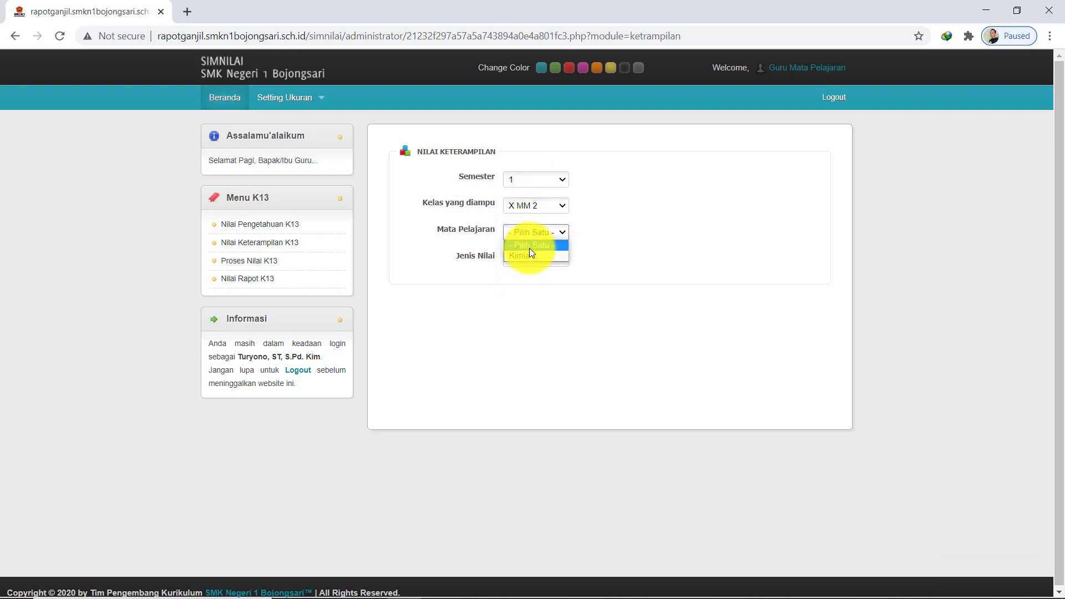
pyautogui.click(529, 248)
pyautogui.click(534, 235)
pyautogui.click(530, 257)
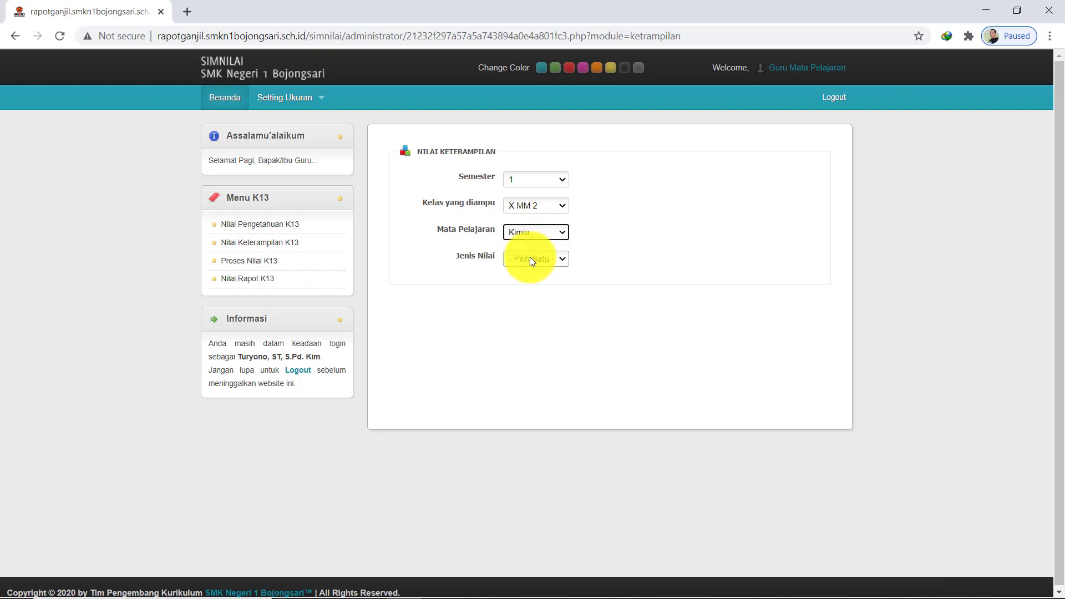
pyautogui.click(536, 256)
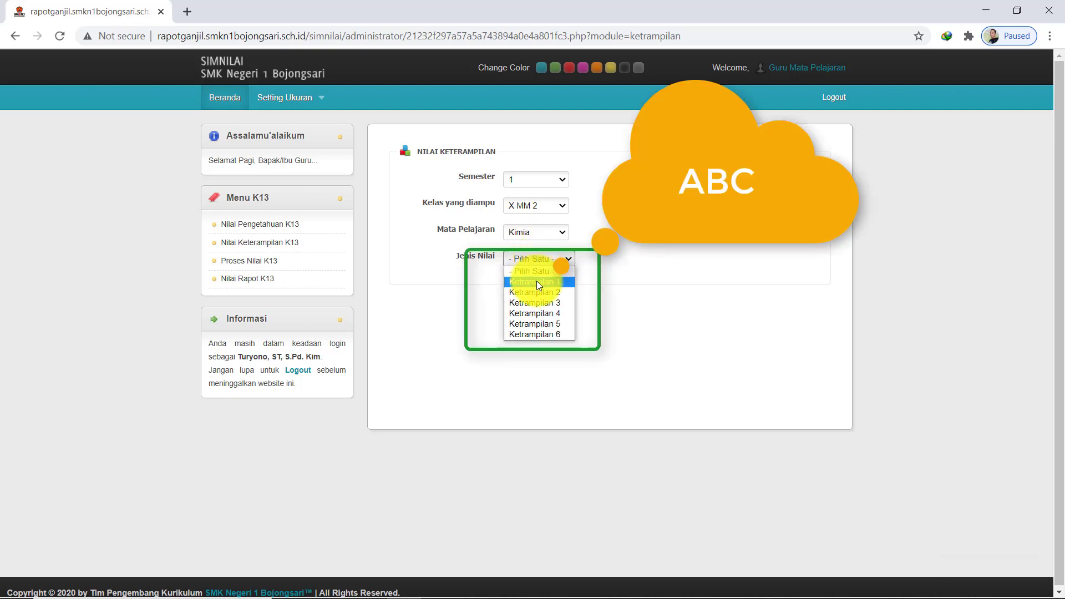
pyautogui.click(537, 281)
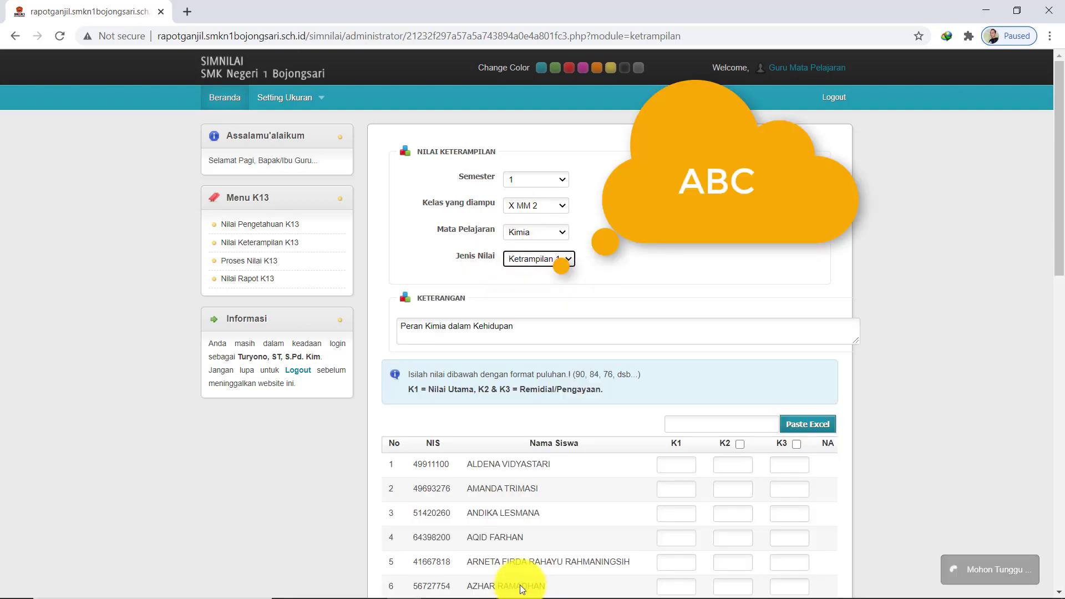
pyautogui.click(509, 339)
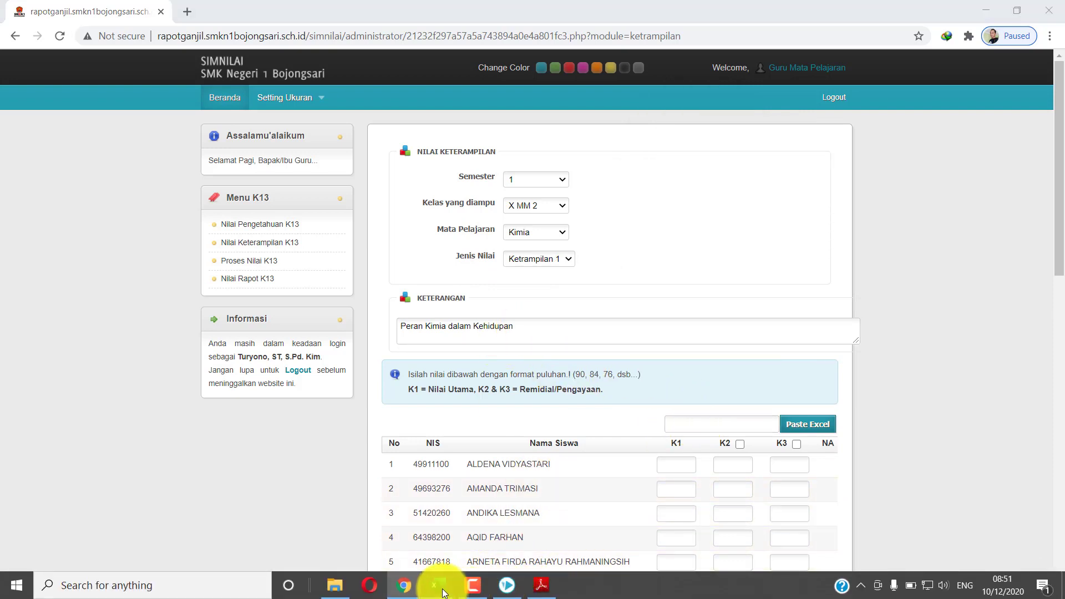
# Paste the Q10:Q44 final skill grades as plain values into column R starting at R10
pyautogui.moveTo(438, 585)
pyautogui.click(477, 536)
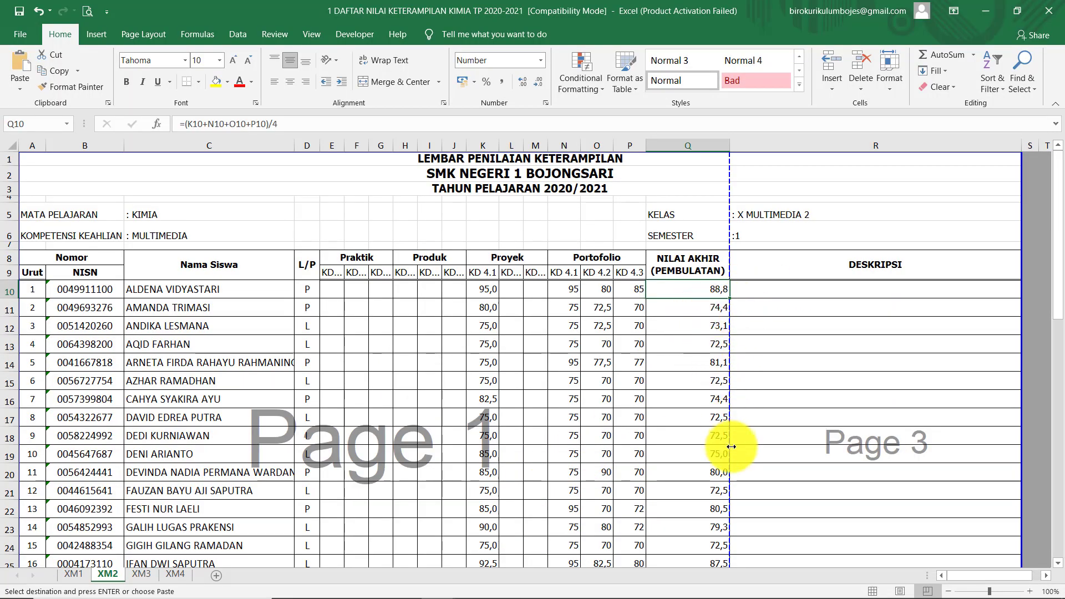
pyautogui.scroll(-7, 731, 446)
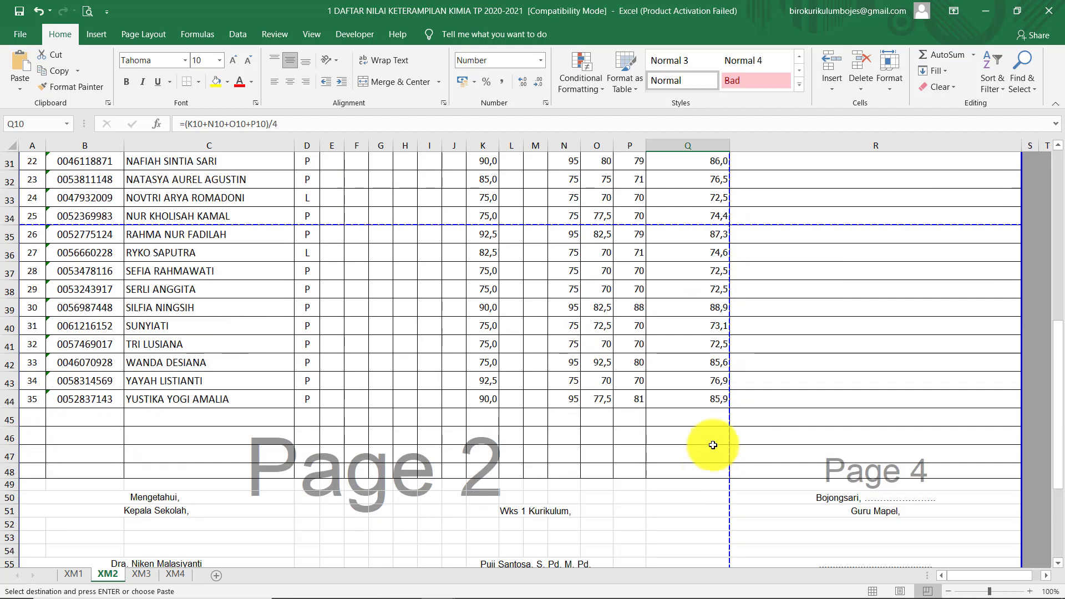
pyautogui.keyDown('shift'); pyautogui.click(710, 402); pyautogui.keyUp('shift')
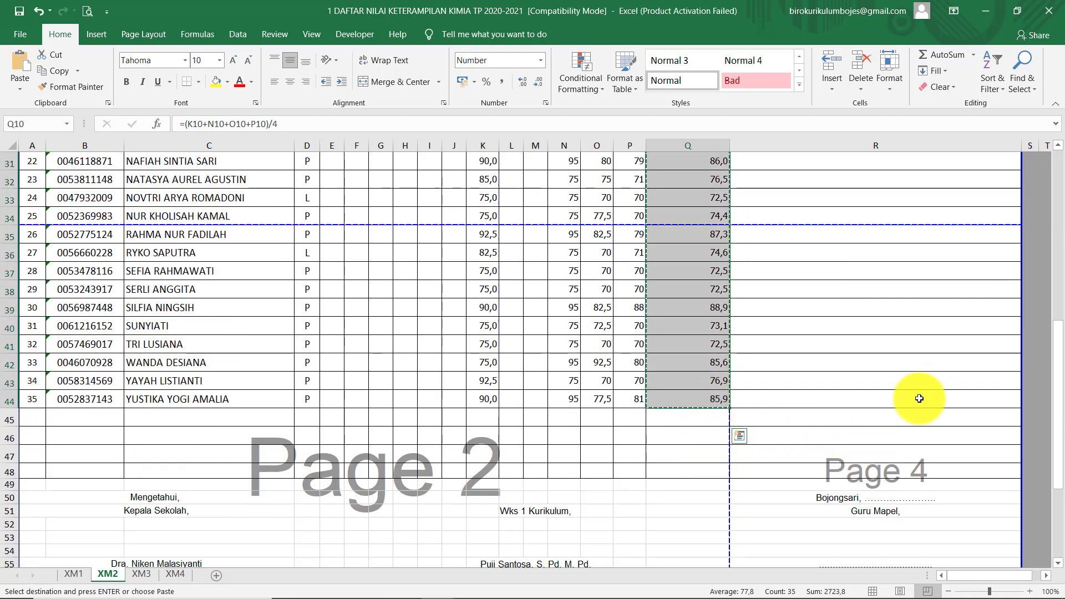
pyautogui.scroll(4, 1044, 327)
pyautogui.scroll(6, 1044, 328)
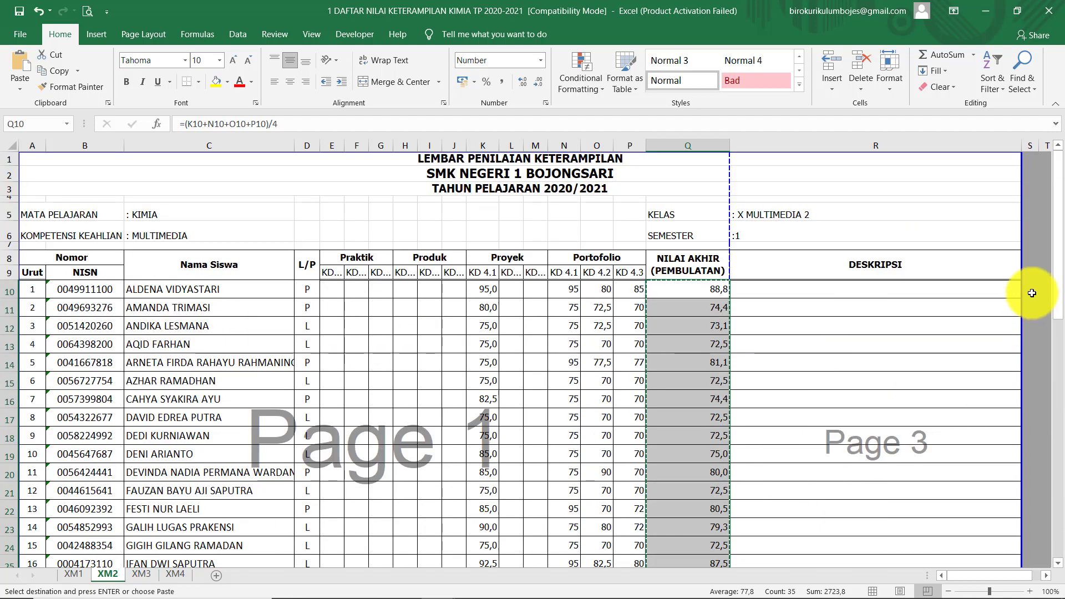
pyautogui.click(929, 288)
pyautogui.rightClick(927, 288)
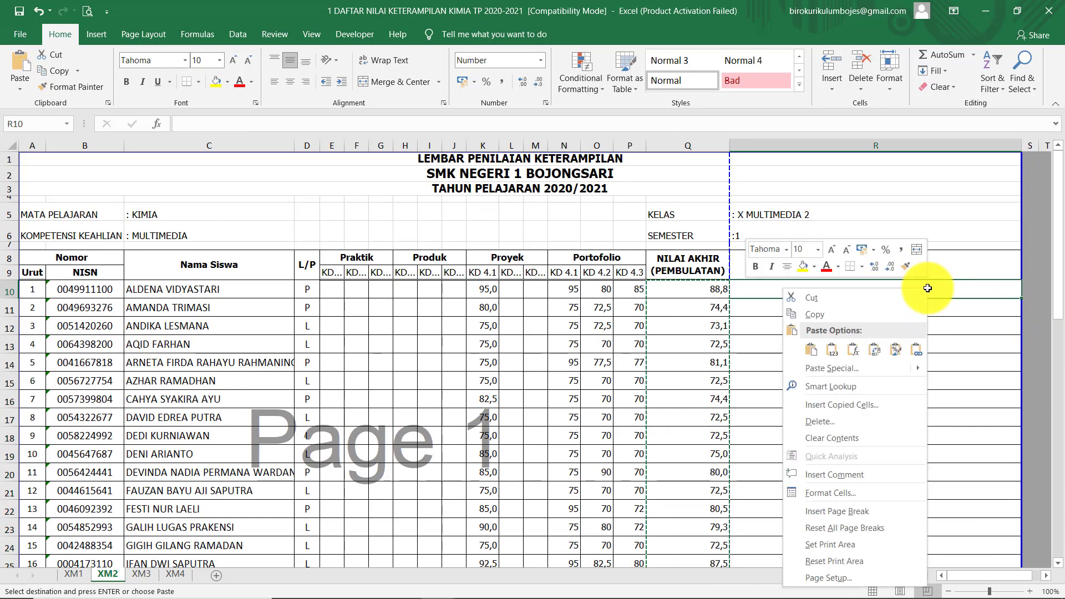
pyautogui.click(832, 351)
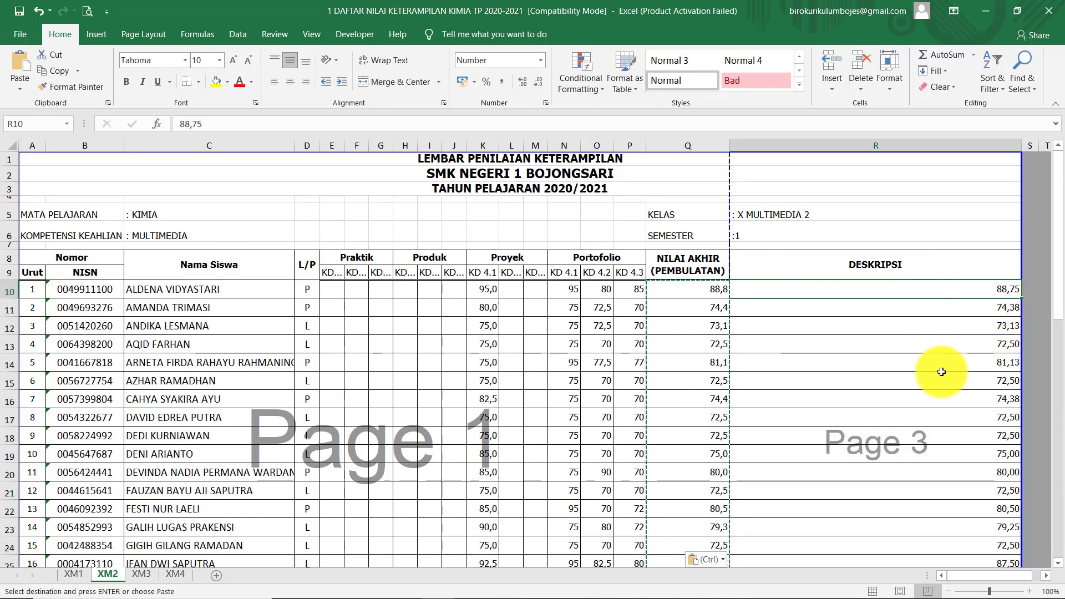
# Check the pasted column R grades from 88,75 and bring MULTIMEDIA.pdf back up
pyautogui.scroll(-7, 642, 409)
pyautogui.scroll(2, 798, 385)
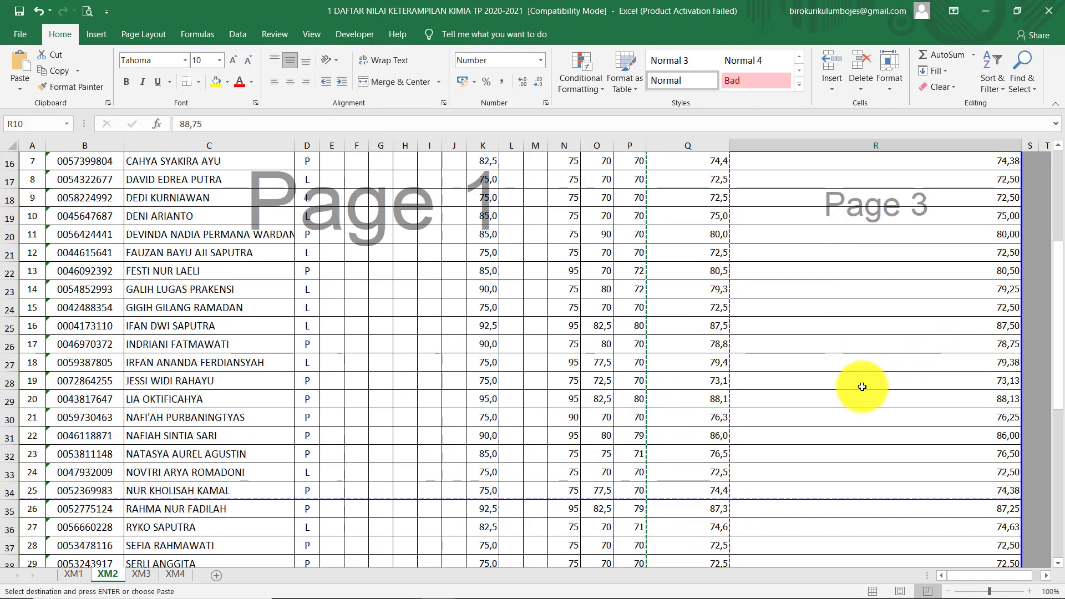
pyautogui.scroll(3, 808, 374)
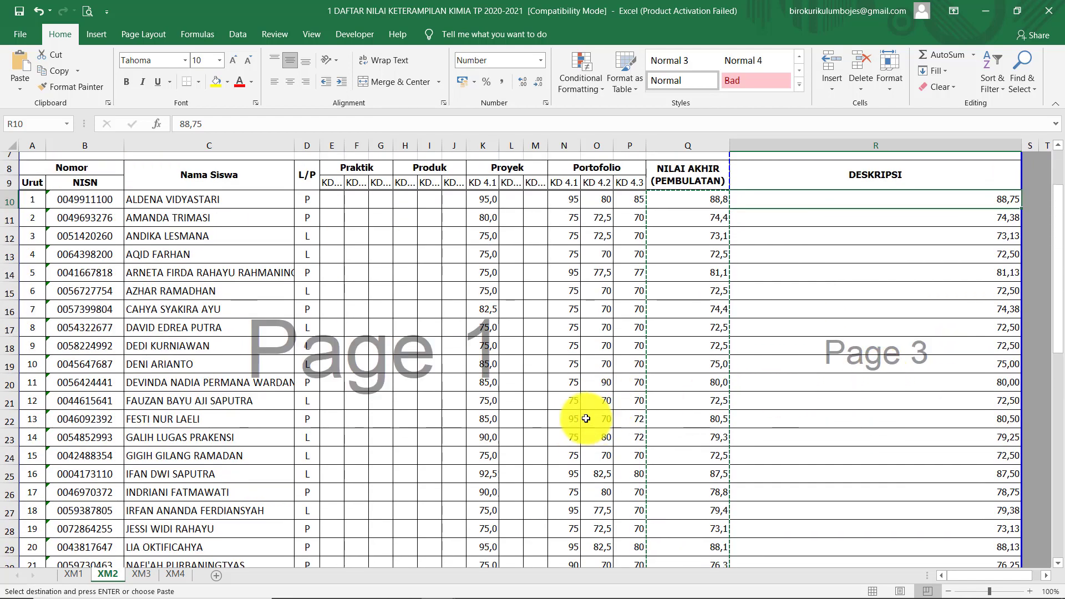
pyautogui.moveTo(408, 585)
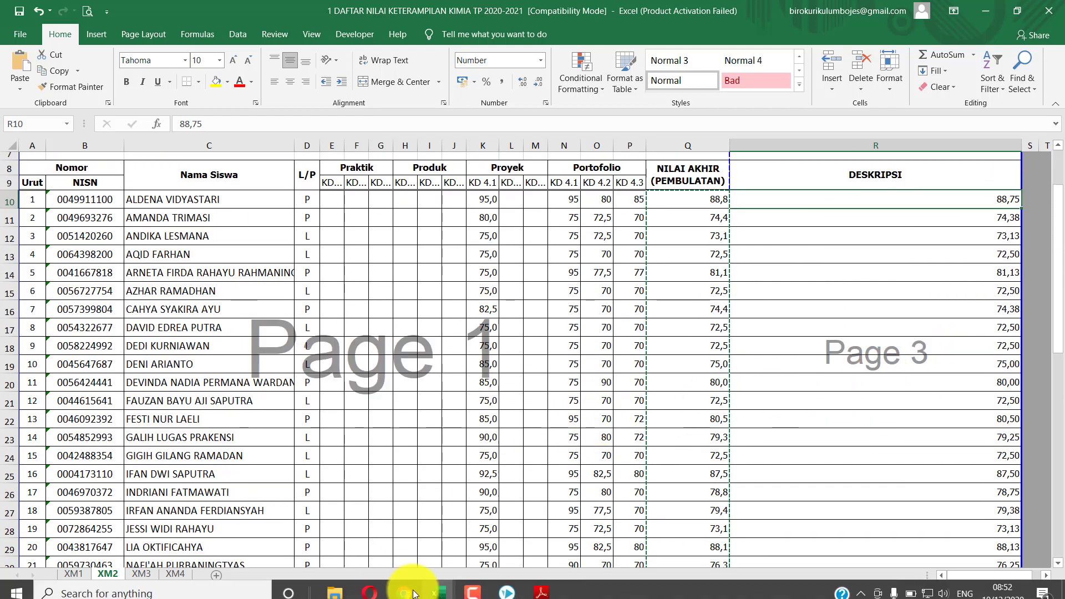
pyautogui.click(541, 583)
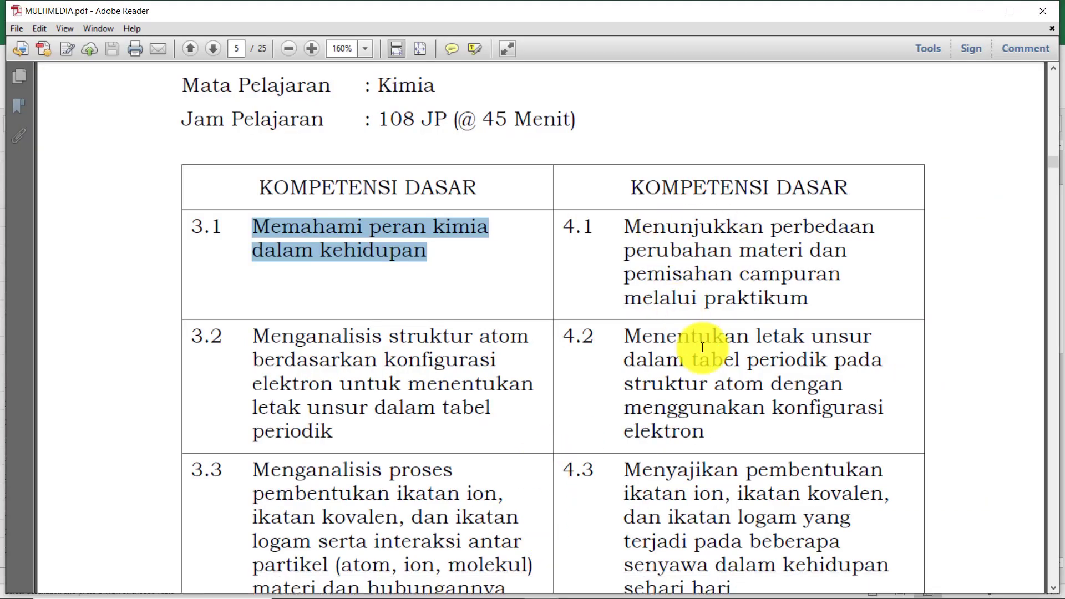
# Replace SIMNILAI's Keterangan text with the 4.1 competency description copied from MULTIMEDIA.pdf
pyautogui.scroll(-5, 701, 344)
pyautogui.scroll(-3, 702, 347)
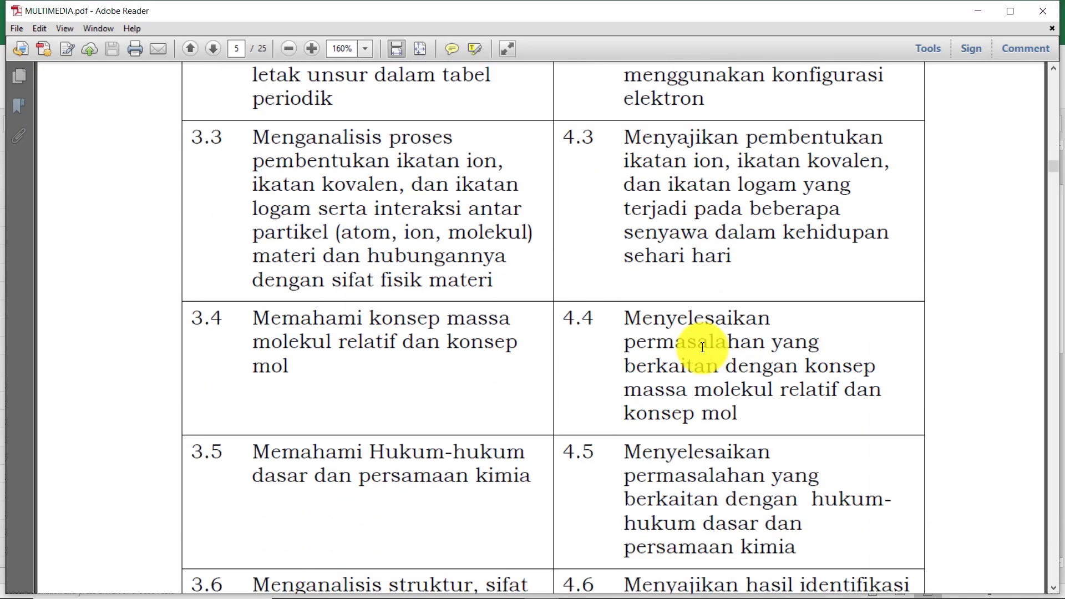
pyautogui.scroll(7, 702, 347)
pyautogui.scroll(1, 703, 348)
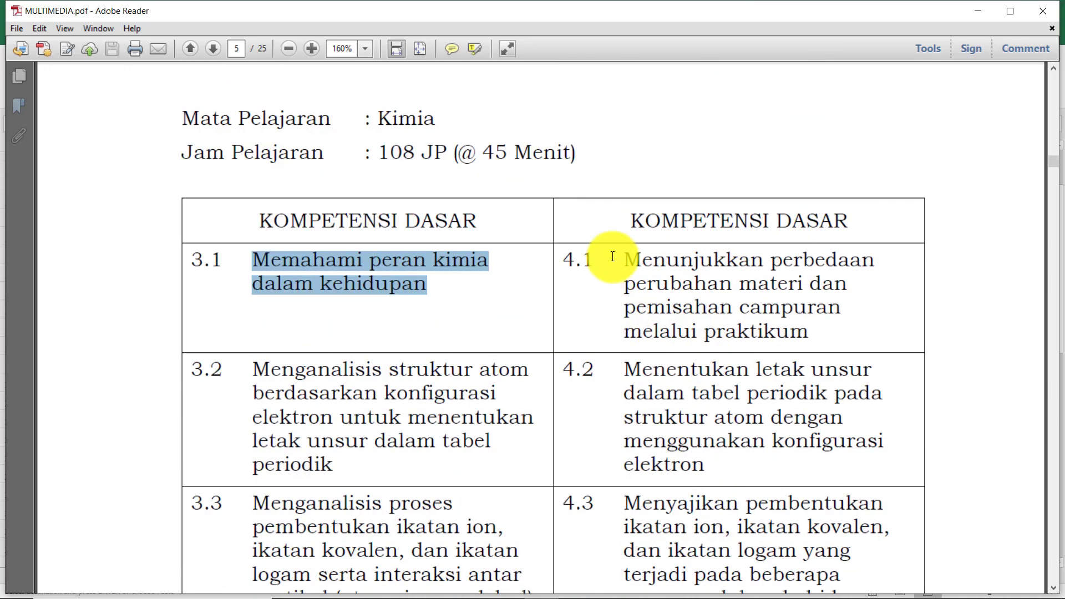
pyautogui.moveTo(622, 258); pyautogui.dragTo(765, 325)
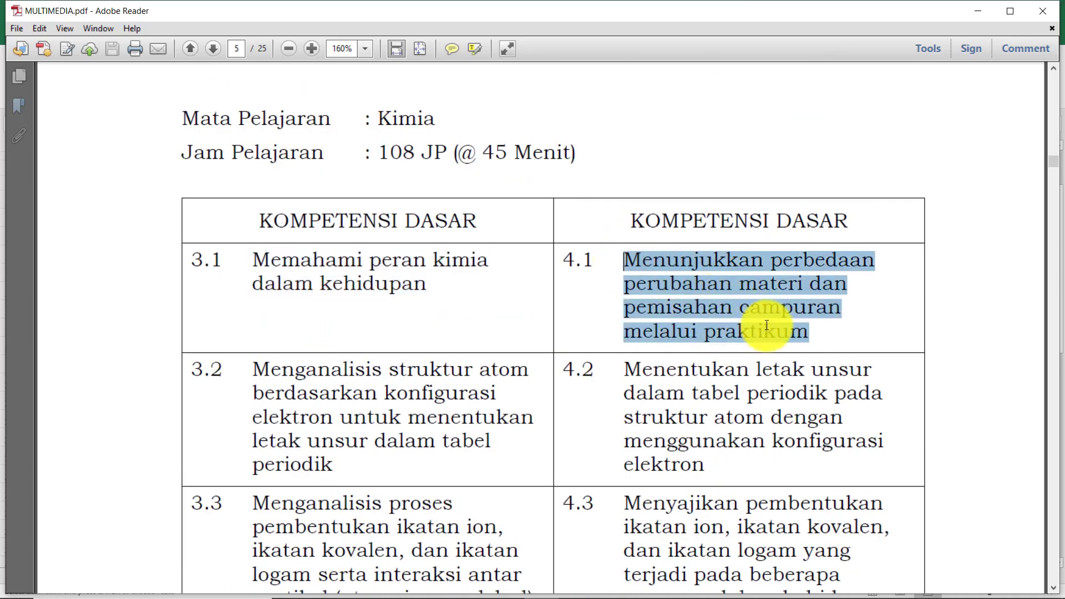
pyautogui.hotkey('ctrl', 'c')
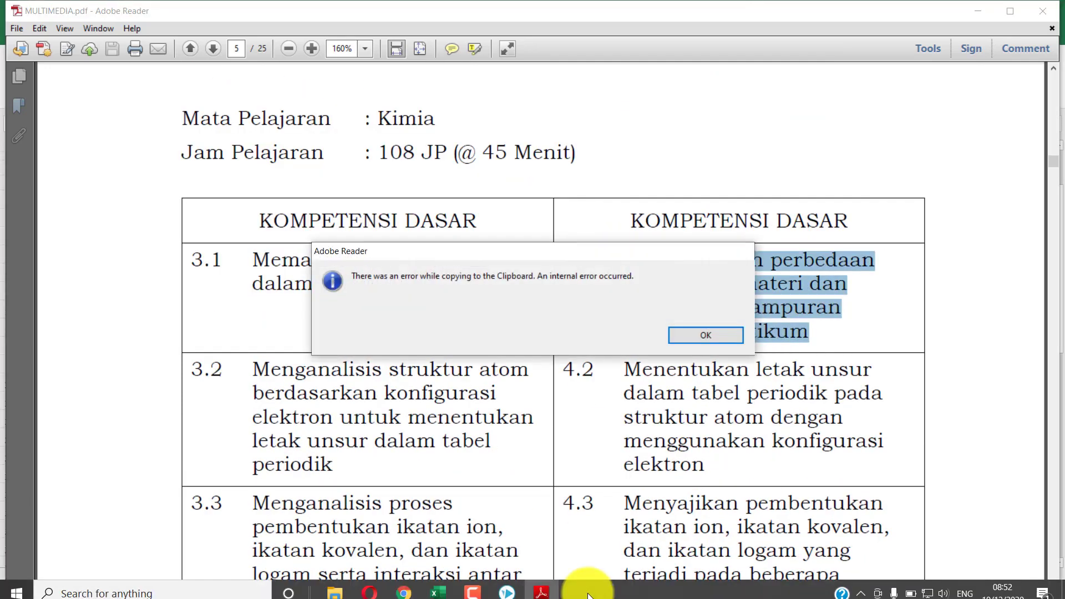
pyautogui.click(410, 583)
pyautogui.moveTo(527, 331); pyautogui.dragTo(382, 328)
pyautogui.hotkey('ctrl', 'v')
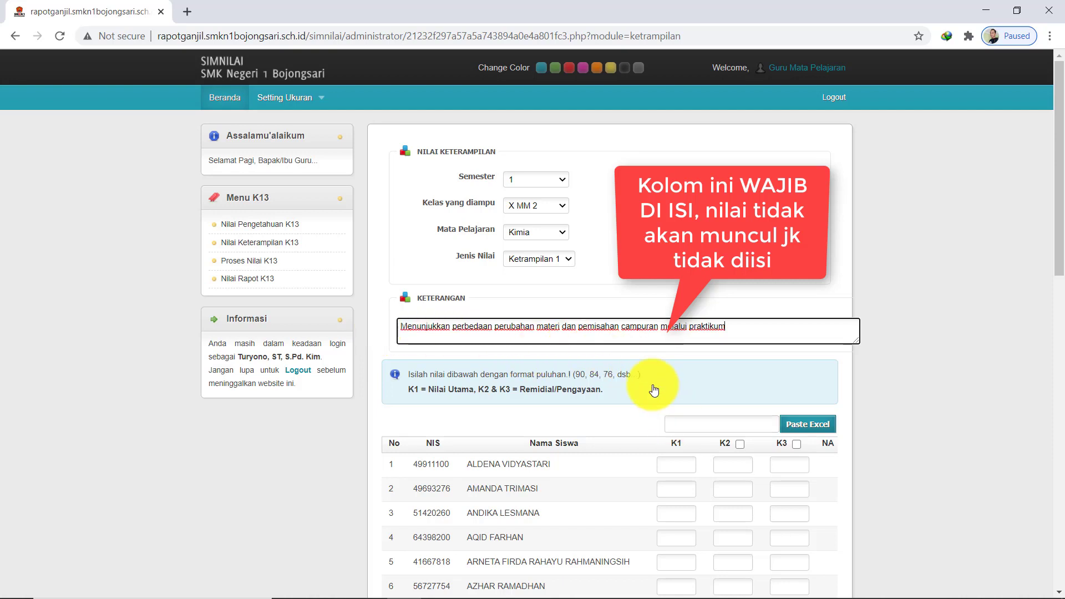
# Bring the 1 DAFTAR NILAI KETERAMPILAN KIMIA TP 2020-2021 workbook to the front in Excel
pyautogui.moveTo(583, 585)
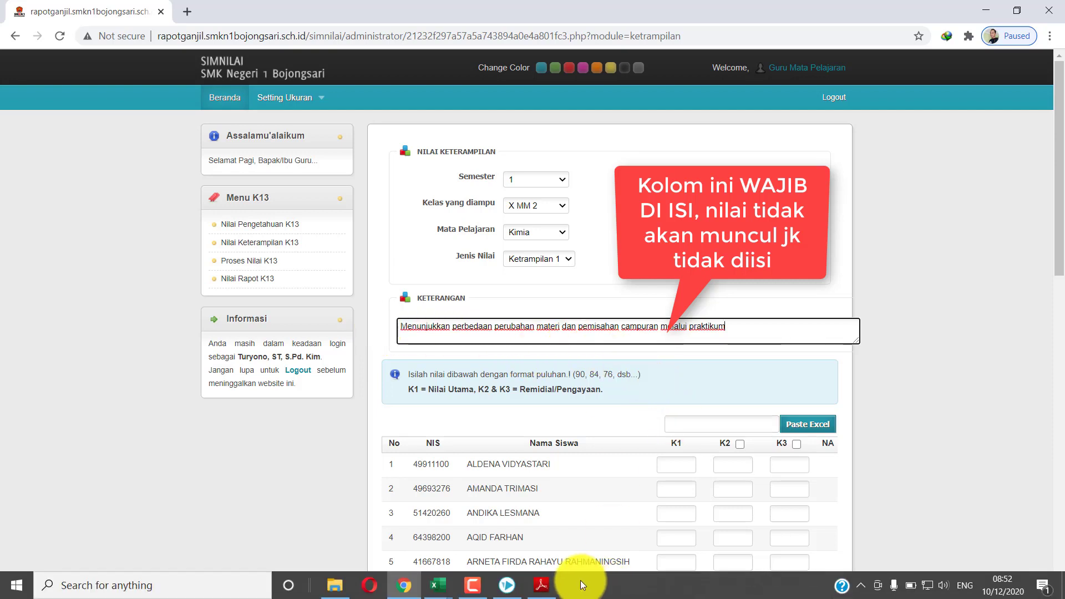
pyautogui.click(439, 584)
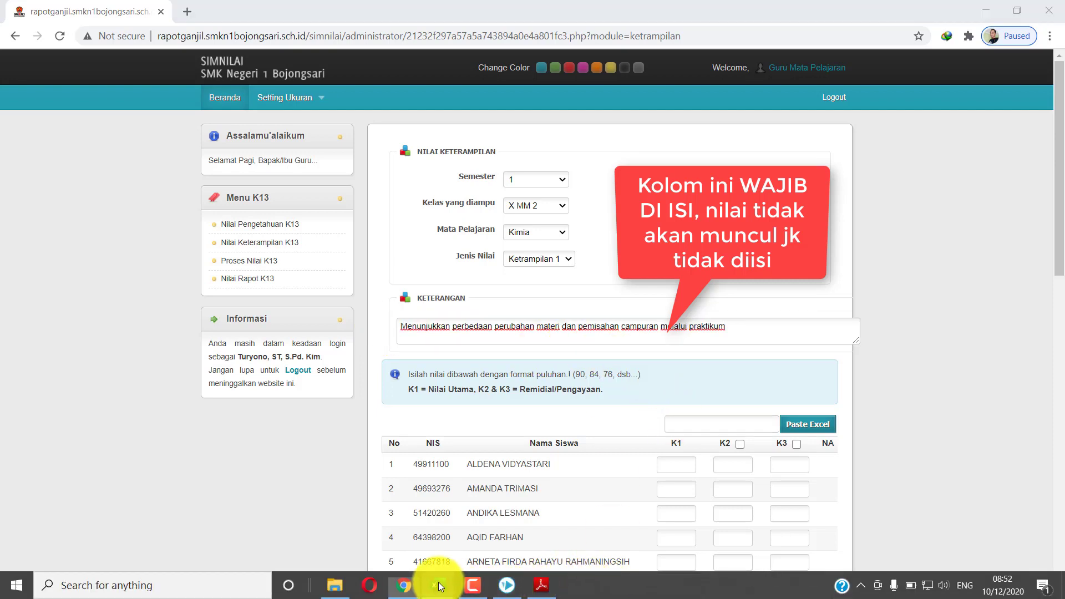
pyautogui.click(697, 426)
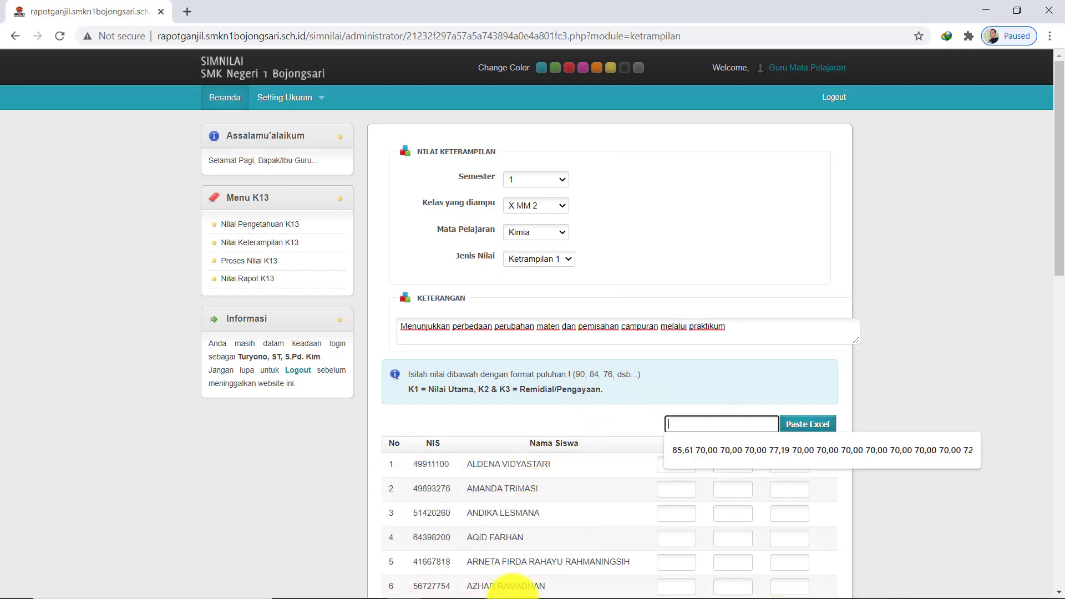
pyautogui.click(437, 588)
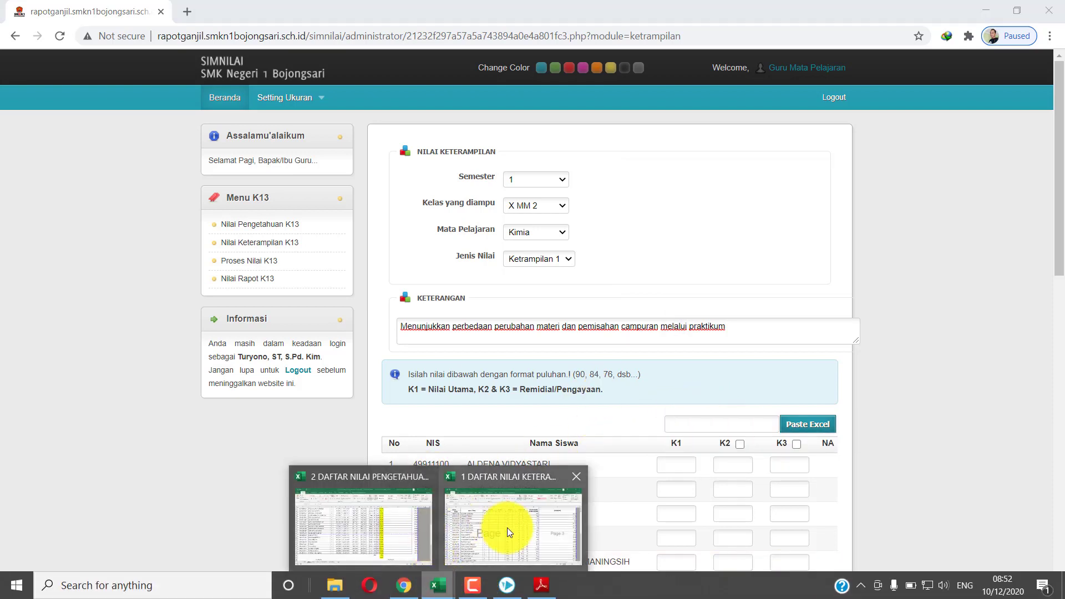
pyautogui.click(507, 527)
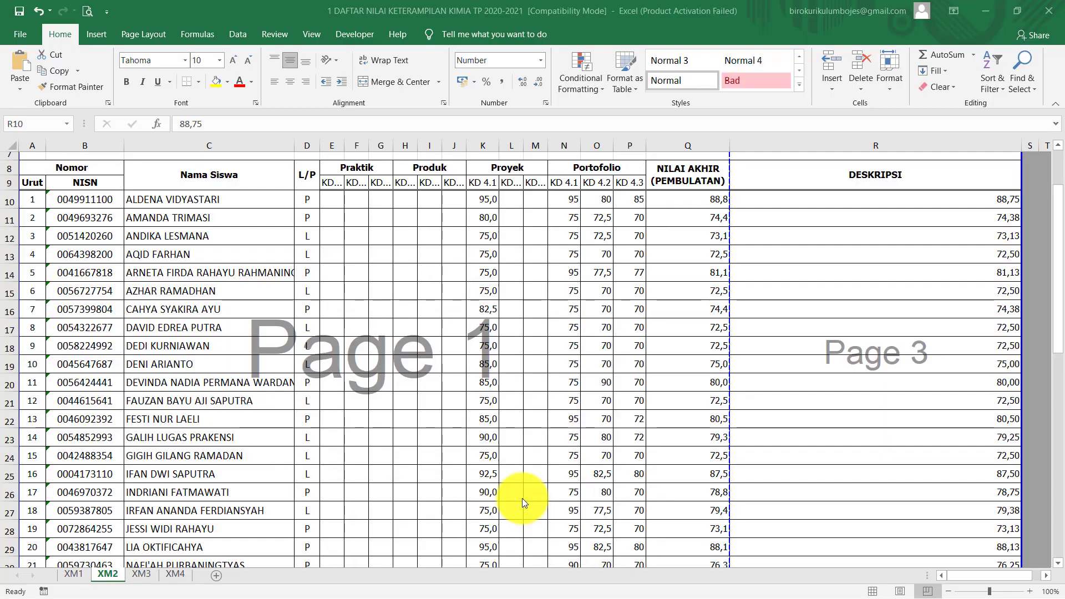
# Check the final skill grades in R10, R11 and the formula in Q10
pyautogui.click(993, 219)
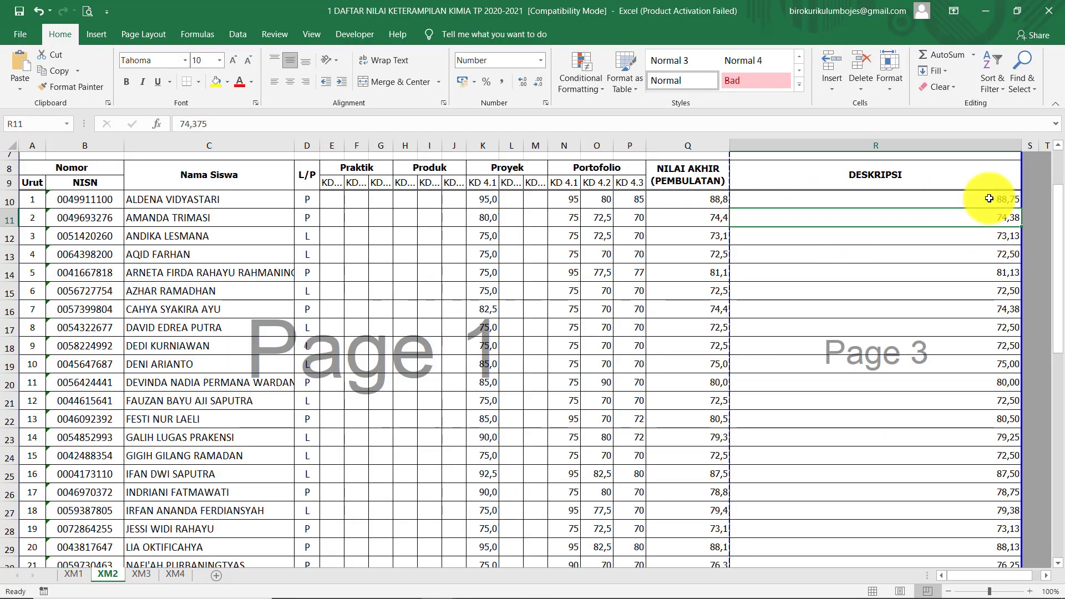
pyautogui.click(989, 199)
pyautogui.scroll(-5, 973, 389)
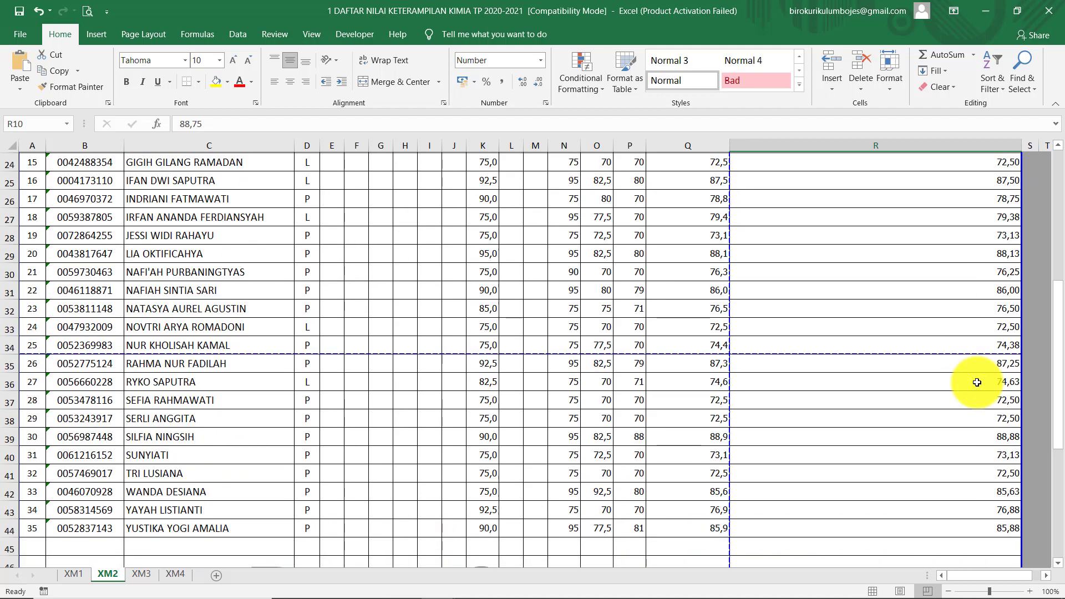
pyautogui.scroll(-1, 973, 388)
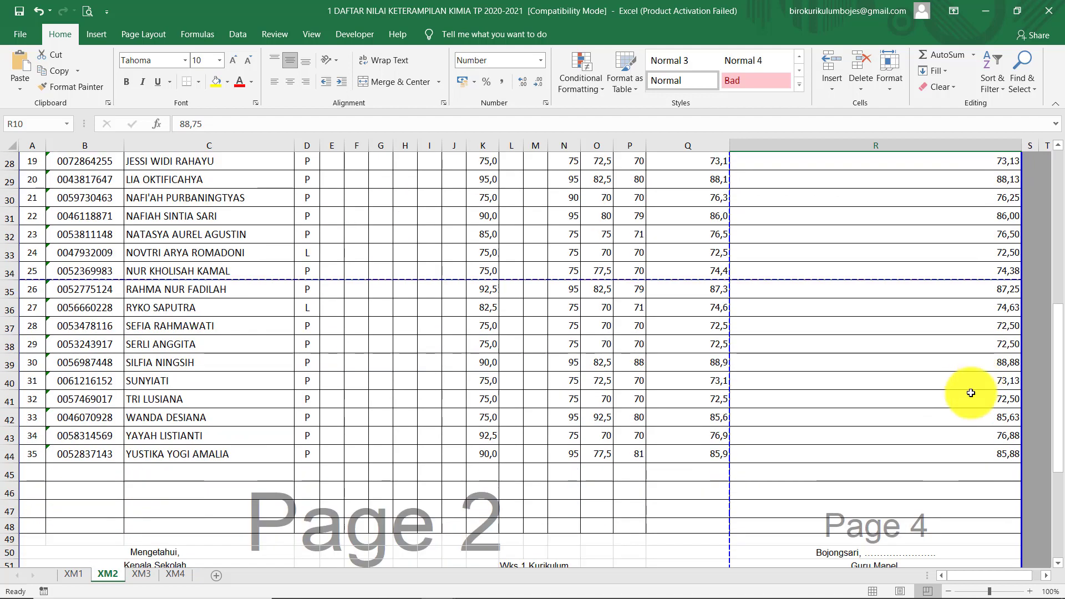
pyautogui.keyDown('shift'); pyautogui.click(997, 452); pyautogui.keyUp('shift')
pyautogui.scroll(9, 951, 319)
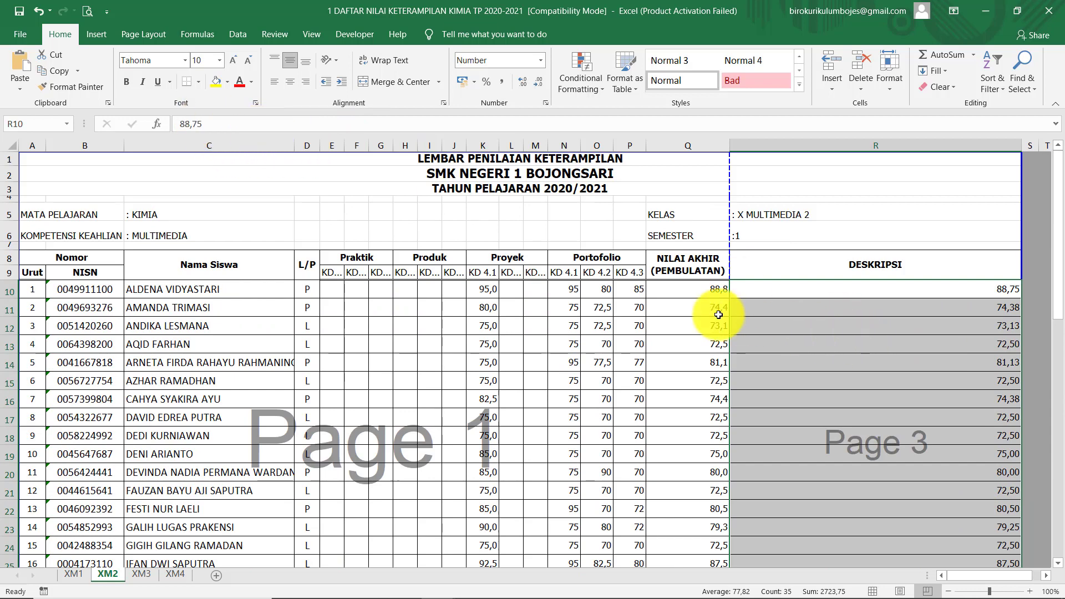
pyautogui.click(724, 289)
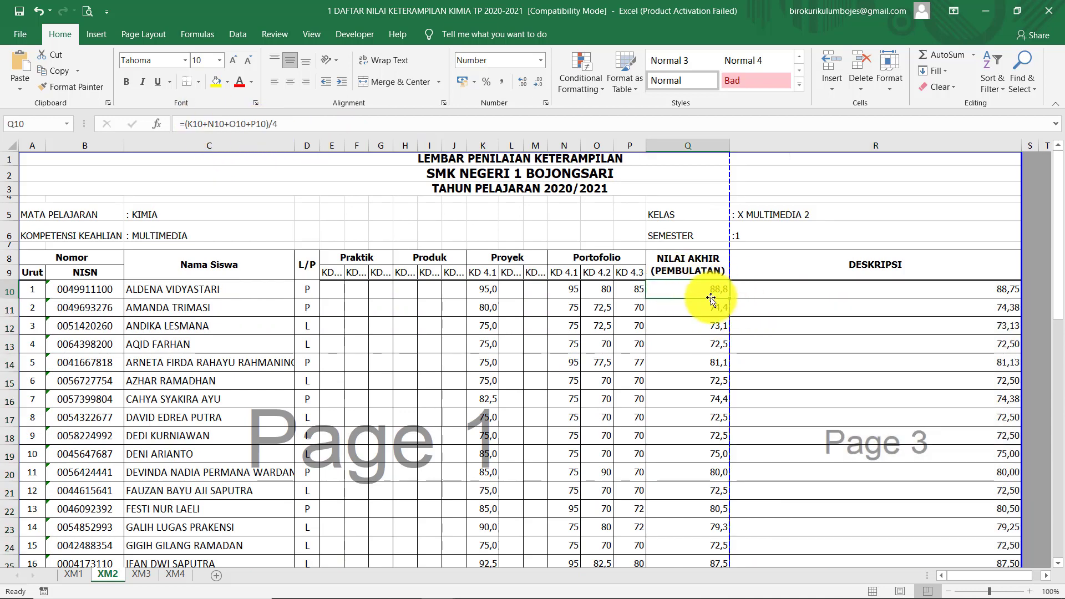
# Copy the 35 final skill grades in R10:R44 and return to SIMNILAI
pyautogui.click(866, 289)
pyautogui.scroll(-11, 870, 392)
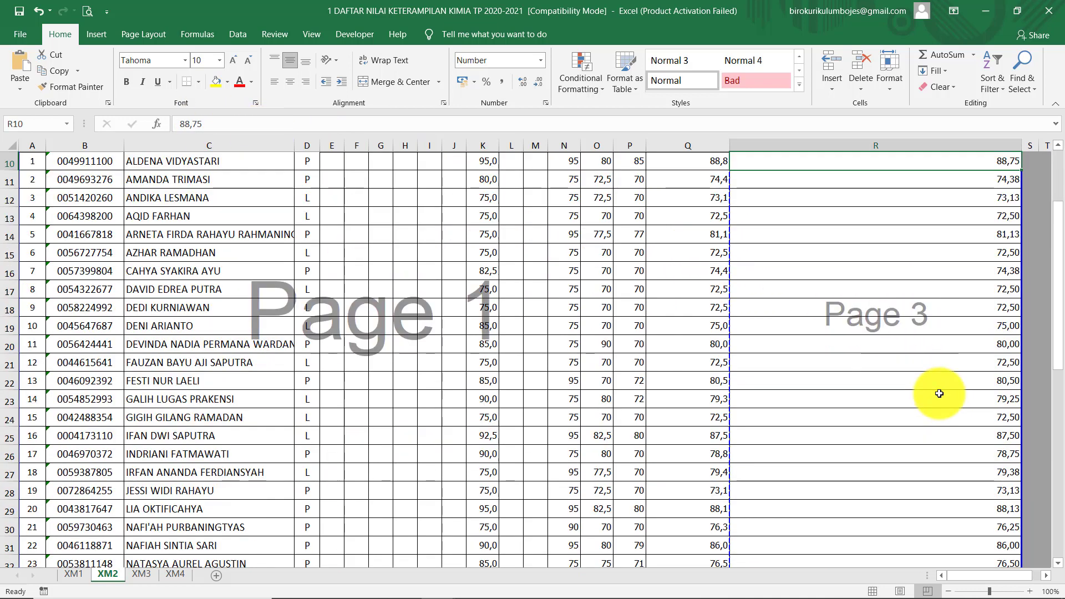
pyautogui.keyDown('shift'); pyautogui.click(944, 347); pyautogui.keyUp('shift')
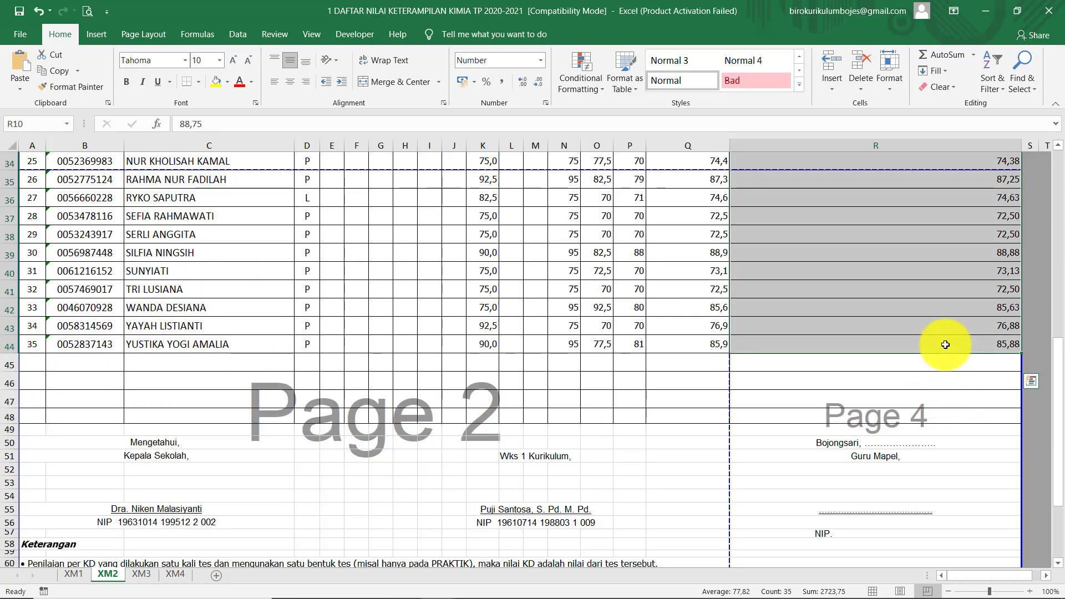
pyautogui.hotkey('ctrl', 'c')
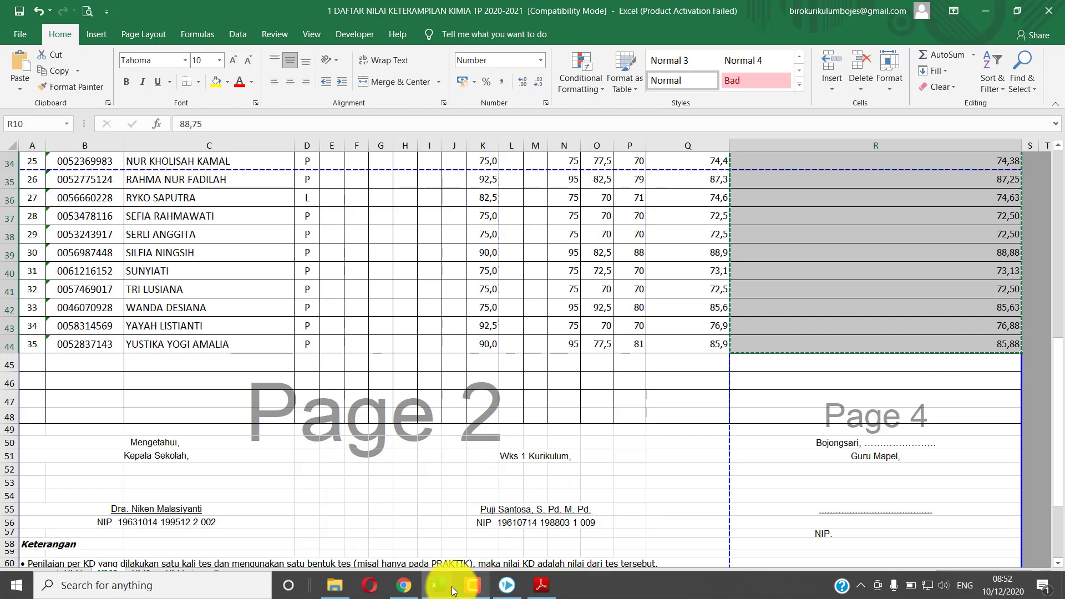
pyautogui.click(404, 585)
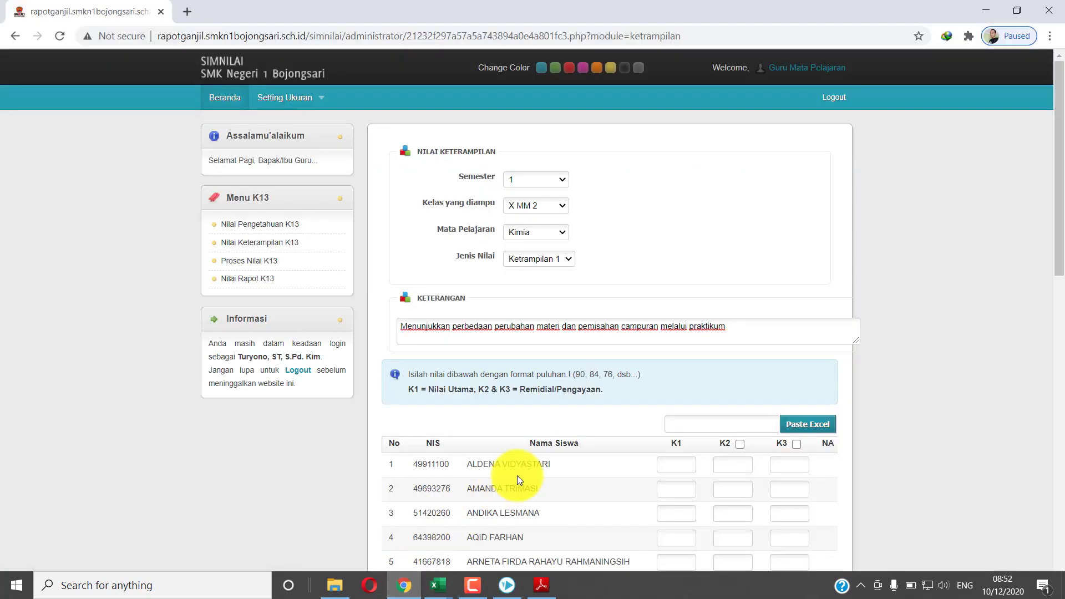
# Paste the copied grades into the K1 column for all 35 students and save them
pyautogui.click(685, 424)
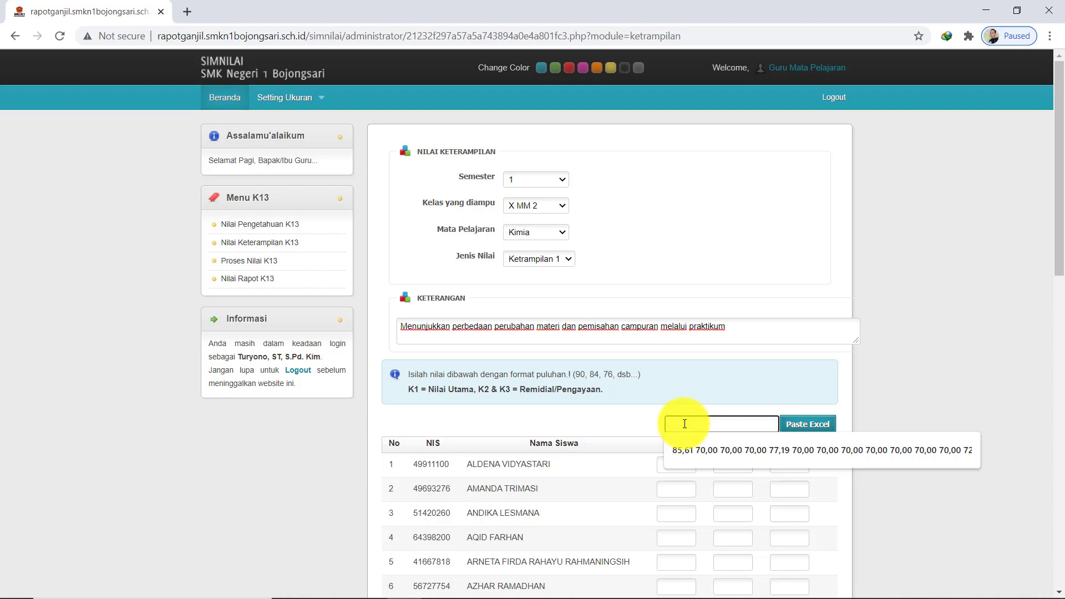
pyautogui.hotkey('ctrl', 'v')
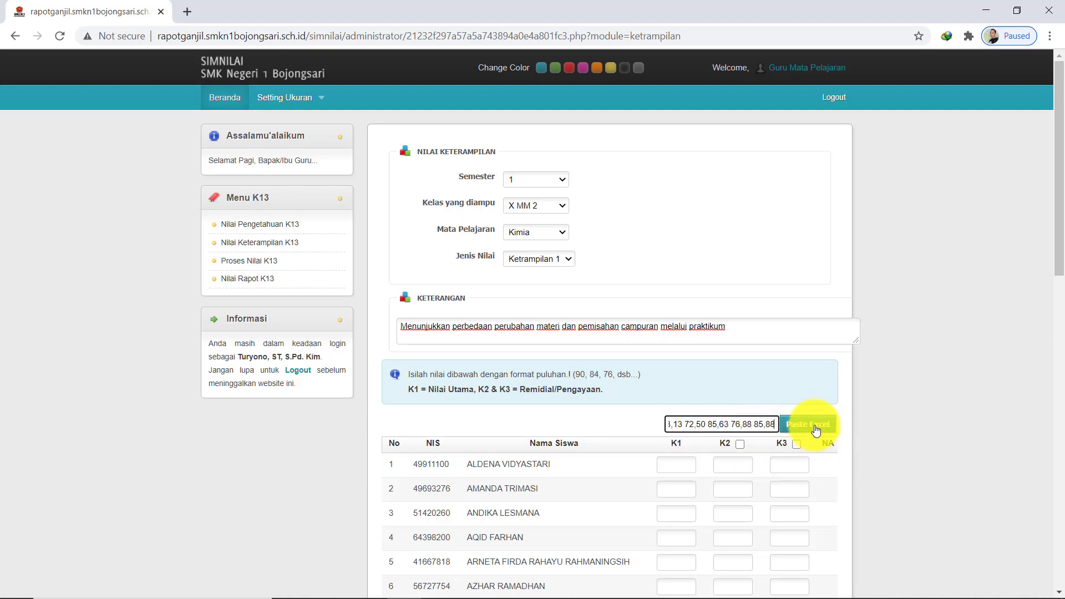
pyautogui.click(810, 425)
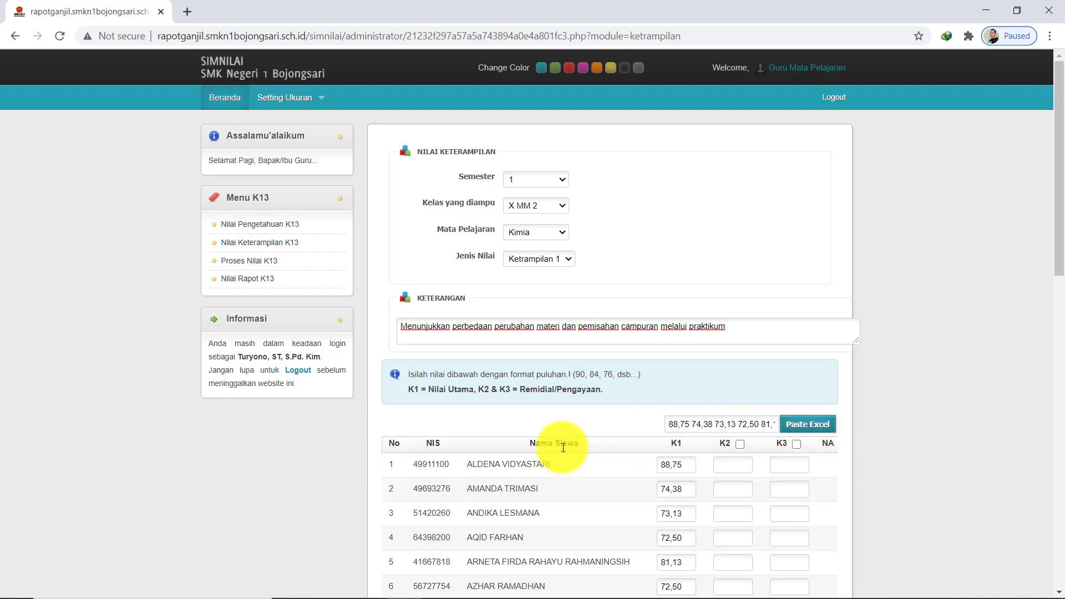
pyautogui.scroll(-8, 564, 448)
pyautogui.scroll(-6, 565, 451)
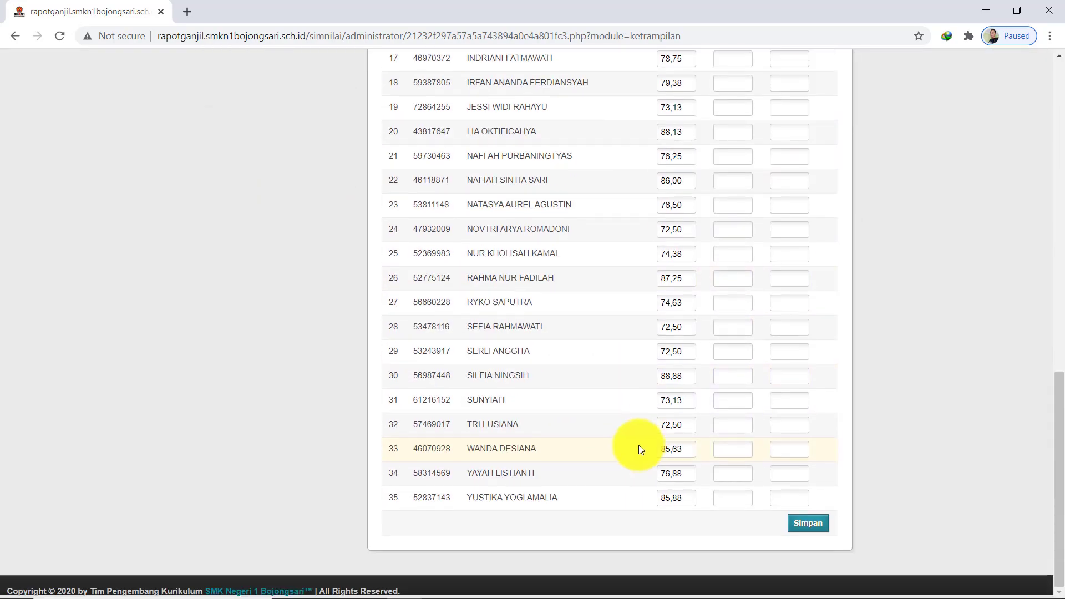
pyautogui.click(805, 524)
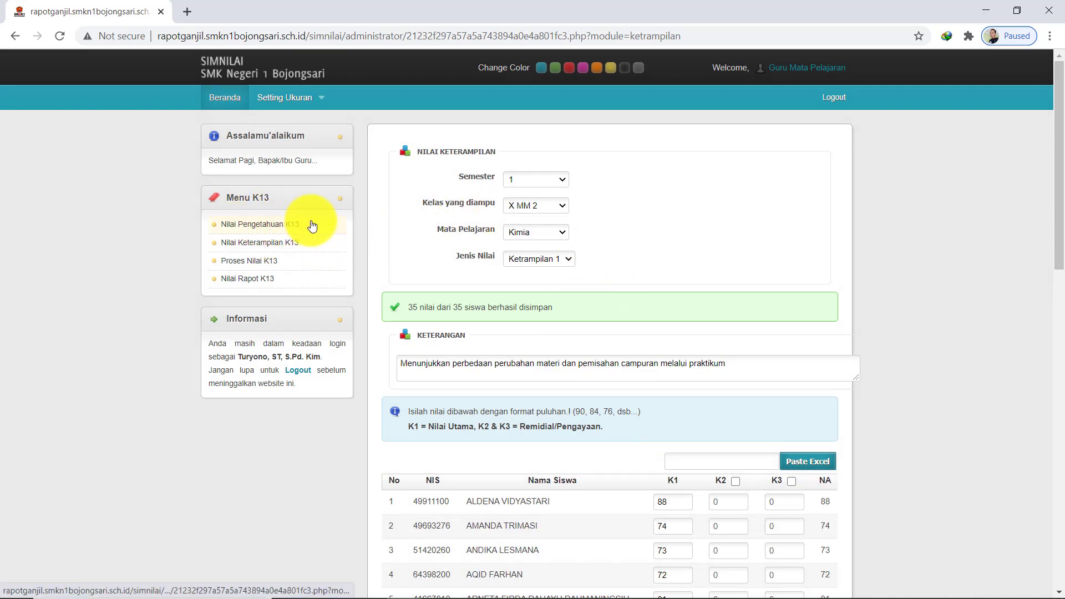
# Load the Nilai Pengetahuan grades for semester 1, X MM 2, Kimia in Proses Nilai K13
pyautogui.click(267, 261)
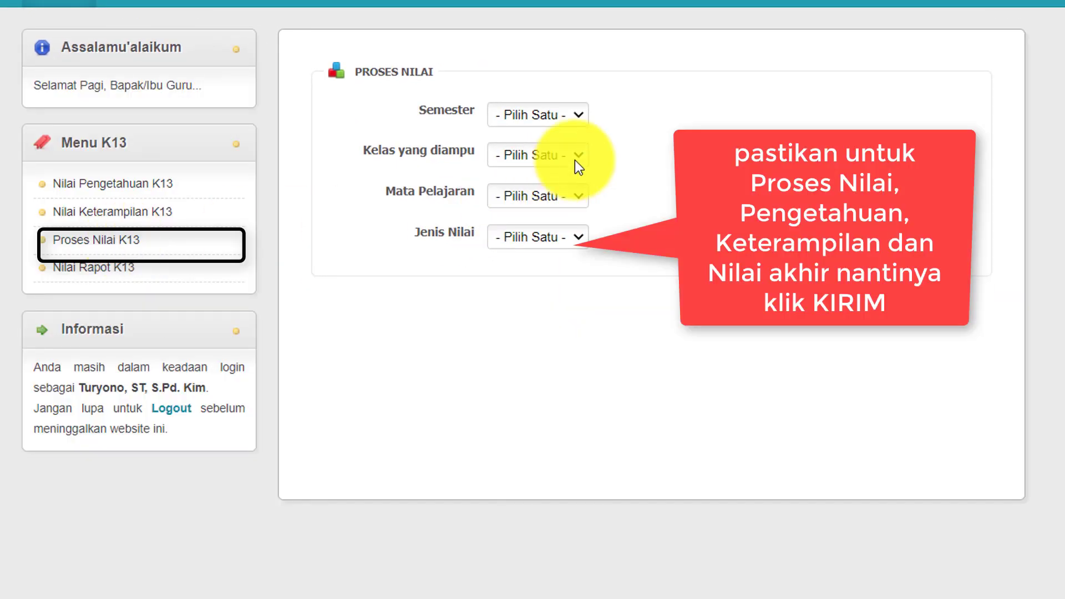
pyautogui.click(564, 114)
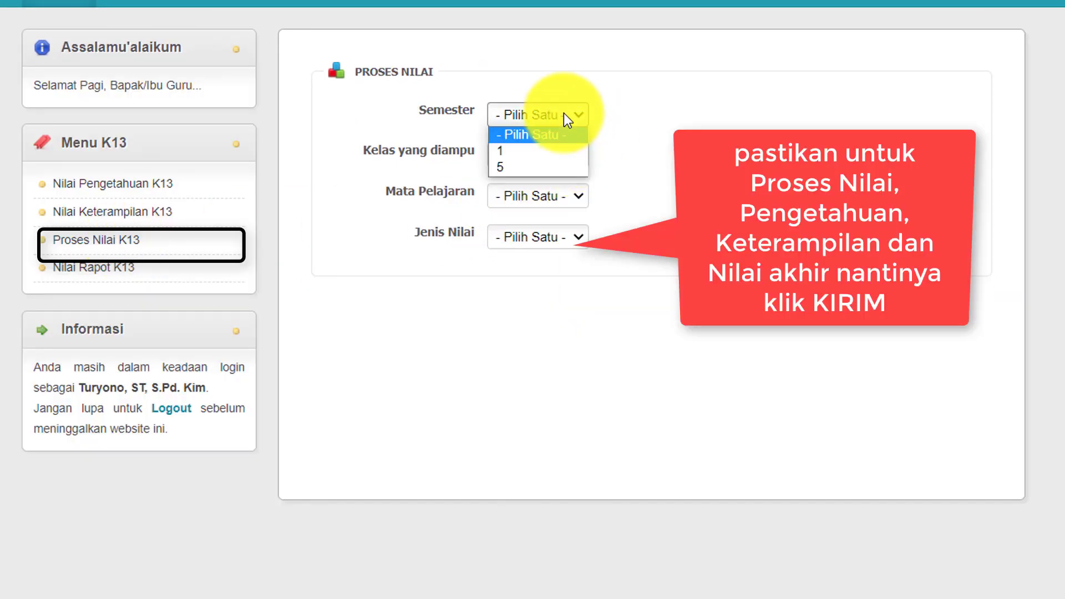
pyautogui.click(544, 149)
pyautogui.click(562, 154)
pyautogui.click(532, 204)
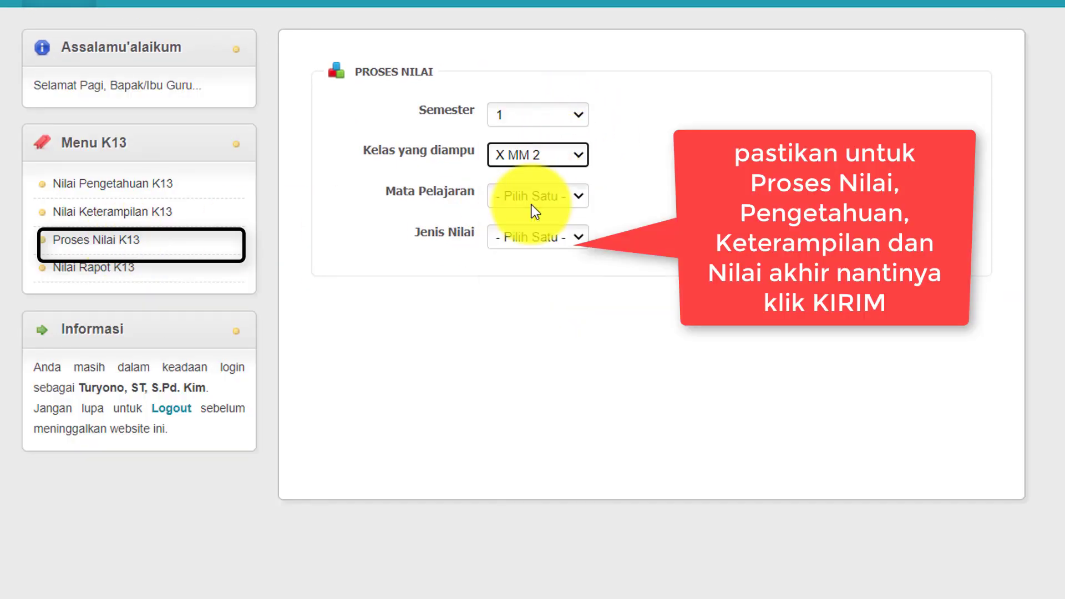
pyautogui.click(534, 199)
pyautogui.click(524, 237)
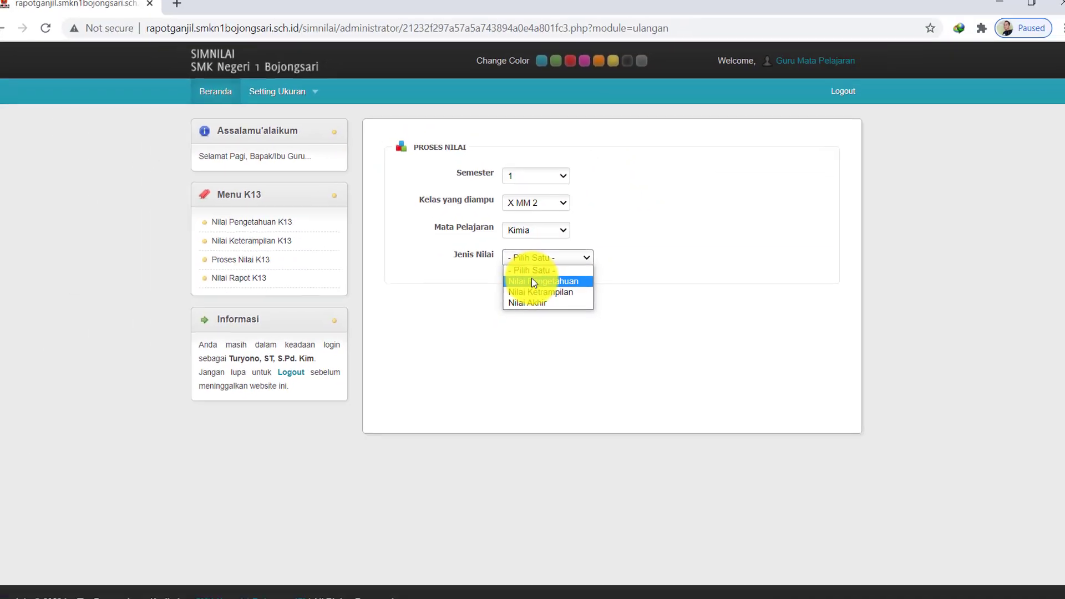
pyautogui.click(532, 281)
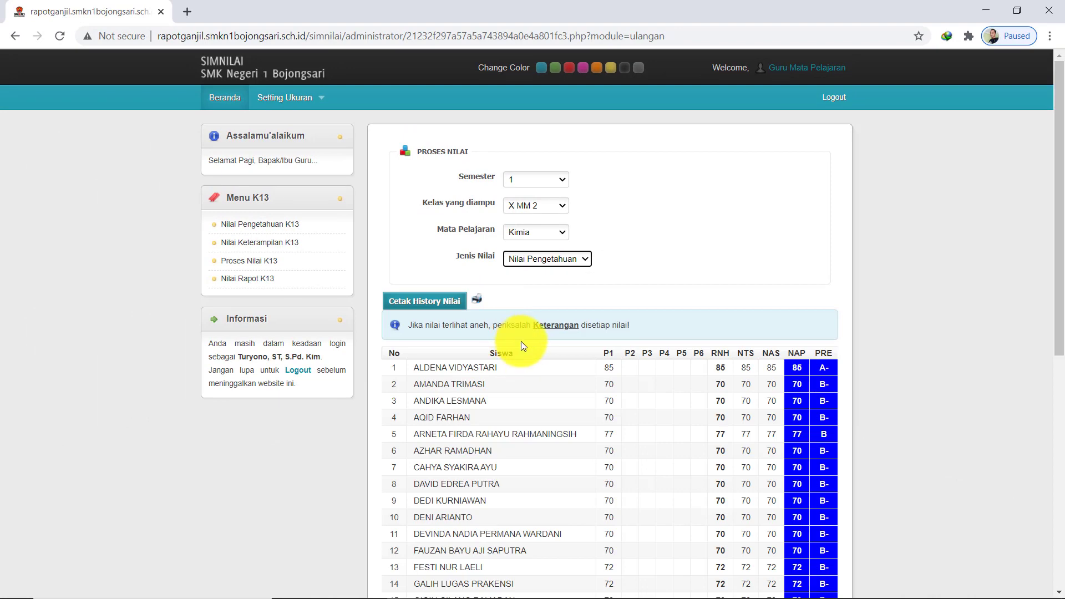
# Review the processed knowledge grades and send them with Kirim
pyautogui.scroll(-3, 682, 399)
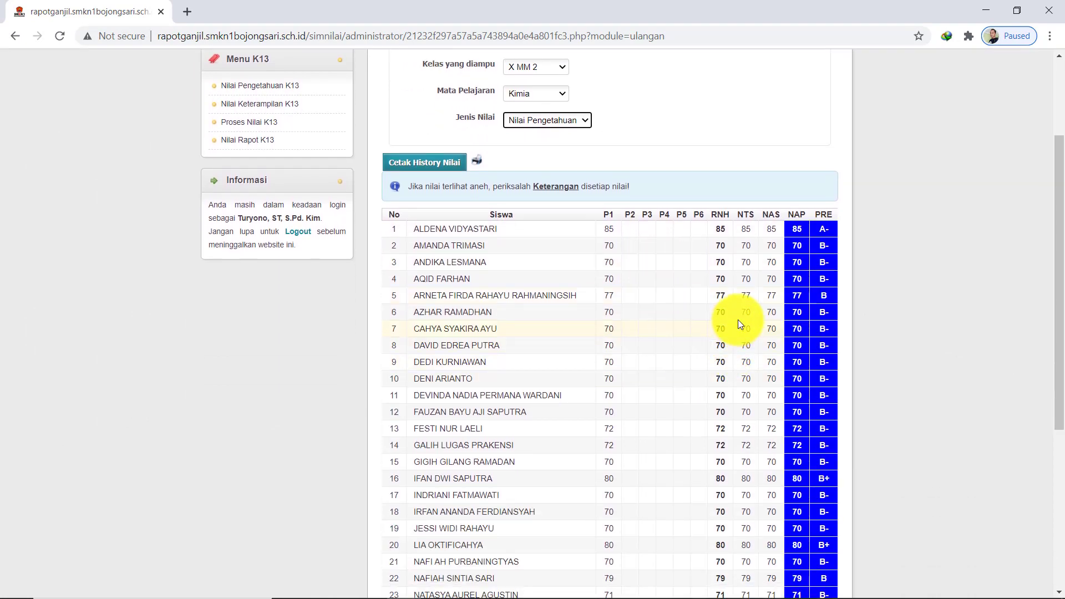
pyautogui.scroll(-5, 738, 323)
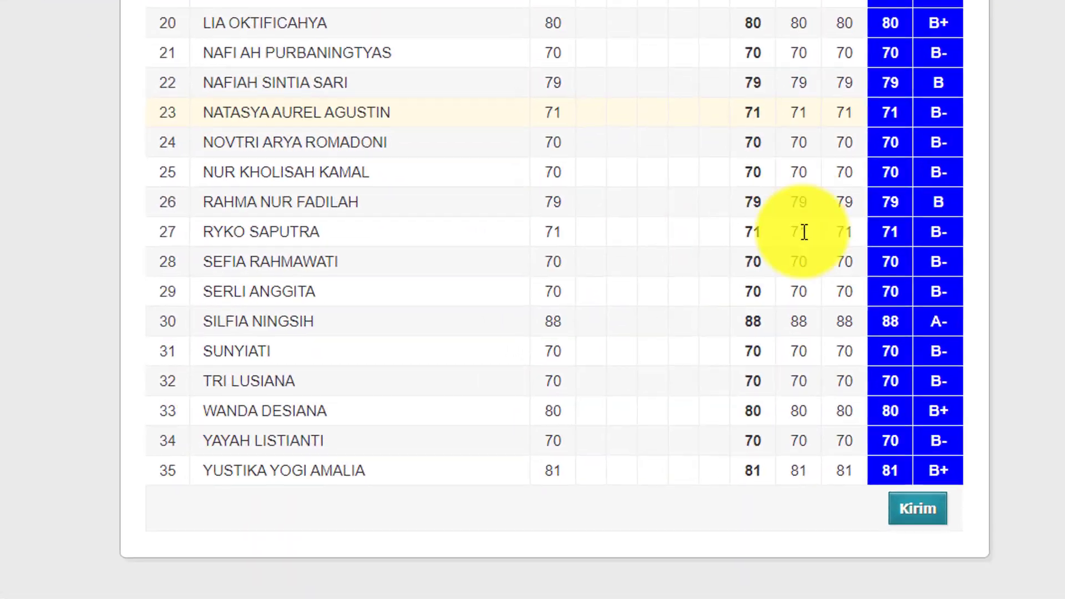
pyautogui.scroll(2, 891, 447)
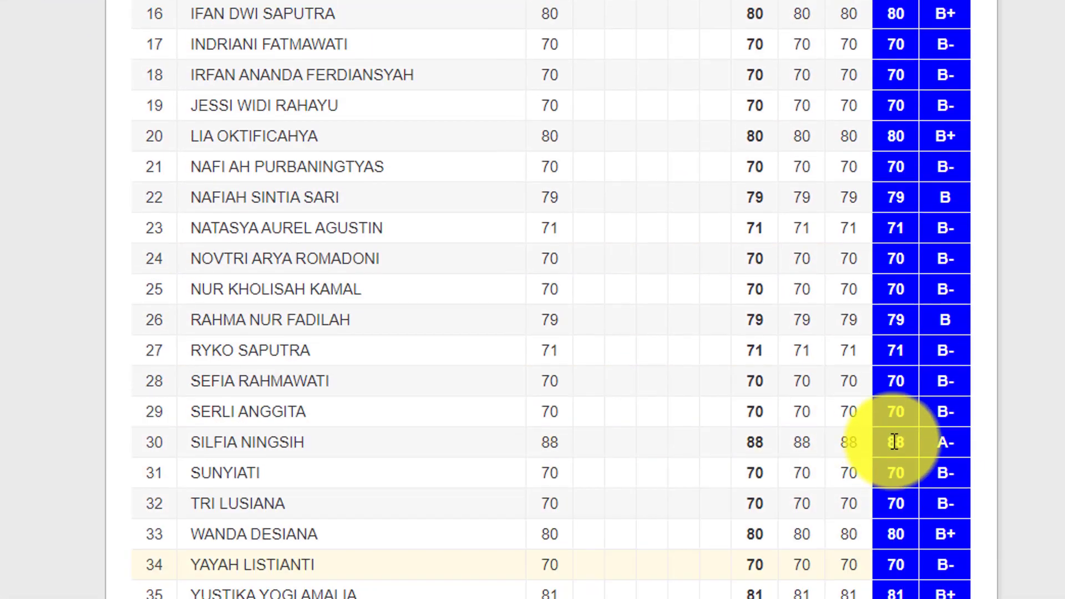
pyautogui.scroll(5, 894, 442)
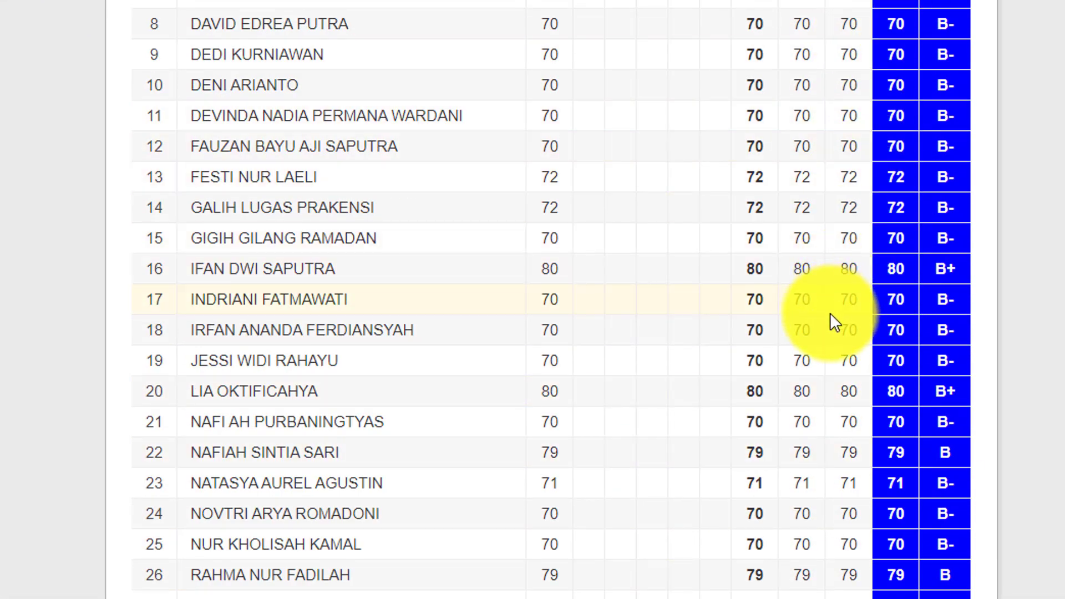
pyautogui.scroll(-7, 830, 313)
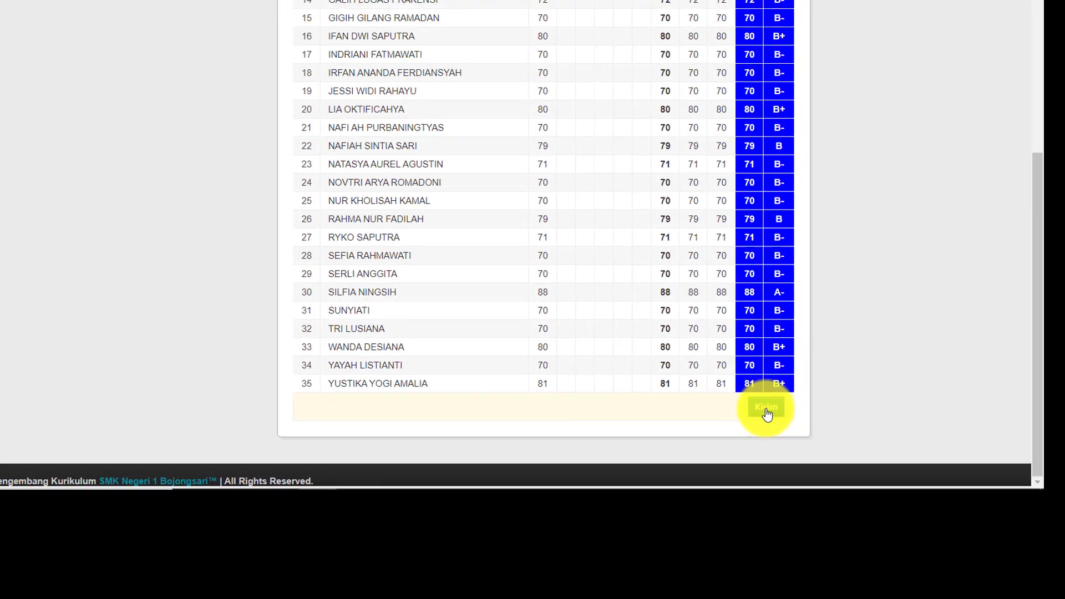
pyautogui.click(767, 411)
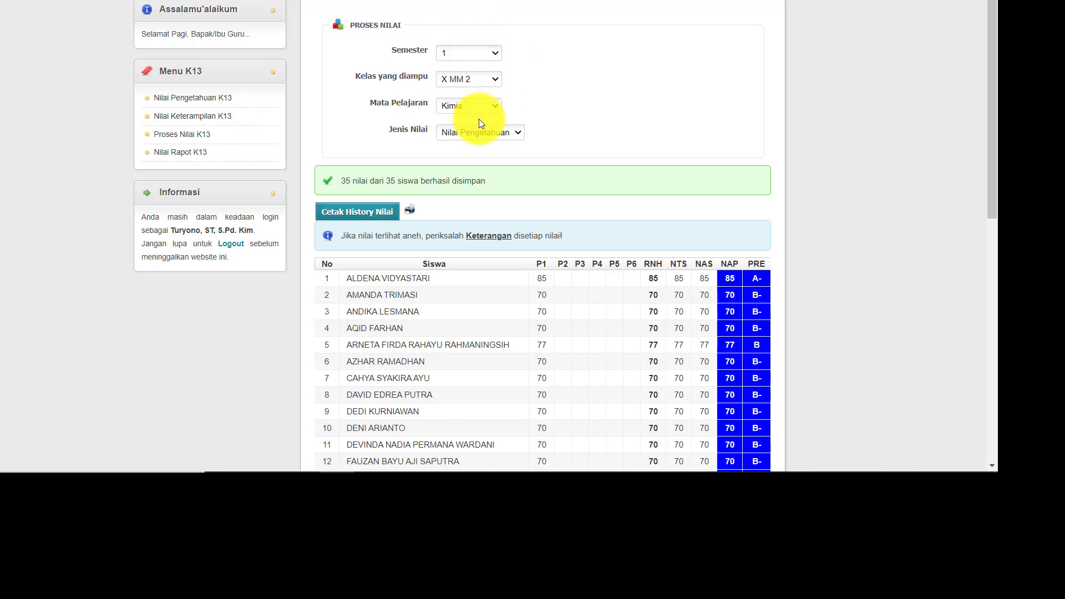
# Switch Jenis Nilai to Nilai Ketrampilan and send the 35 processed NAK grades
pyautogui.click(469, 131)
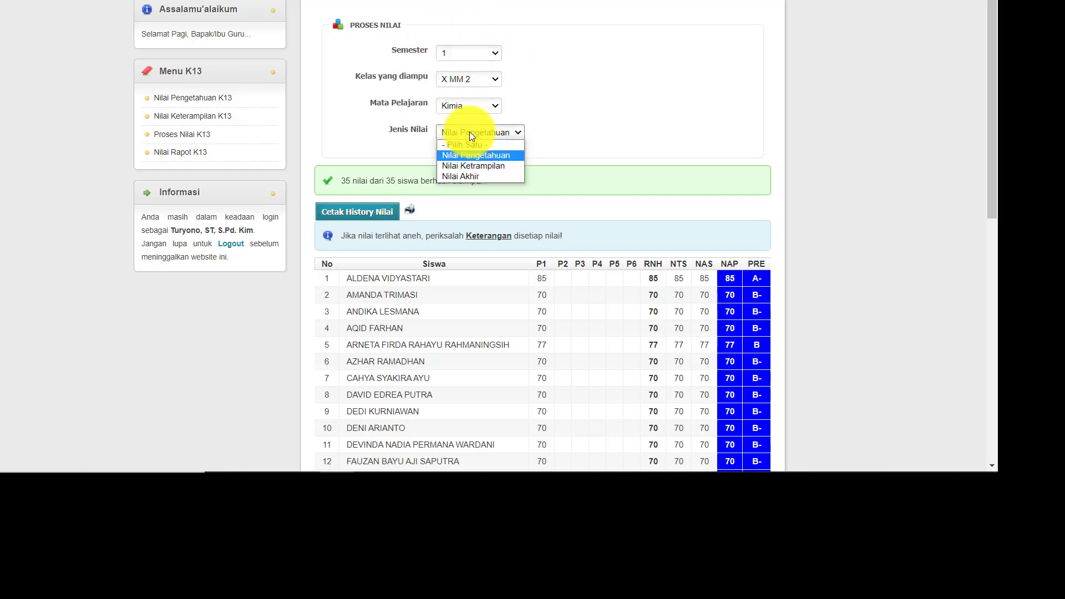
pyautogui.click(474, 164)
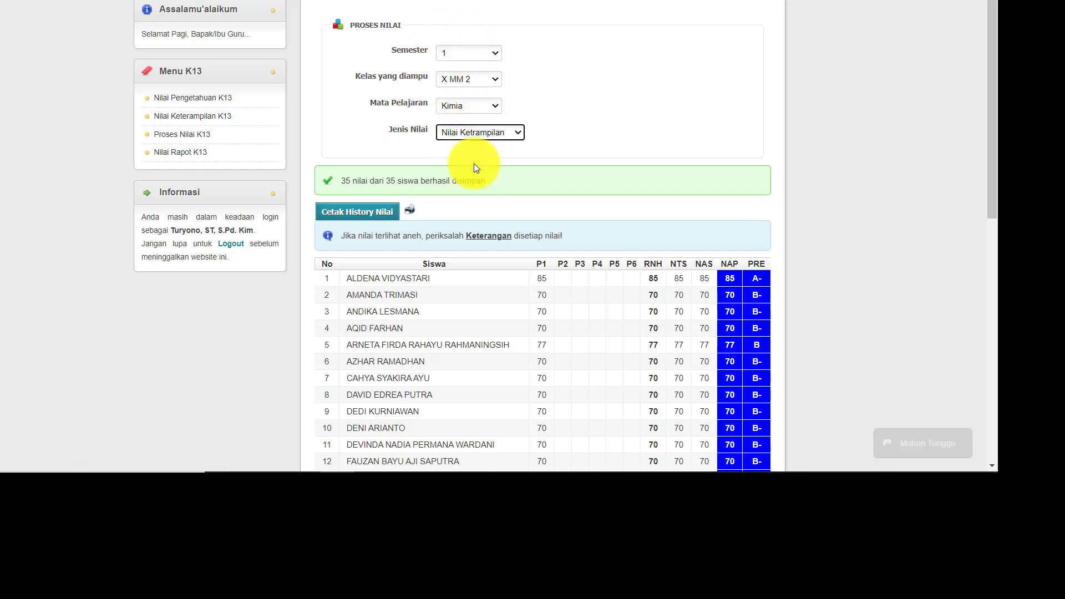
pyautogui.scroll(-3, 724, 183)
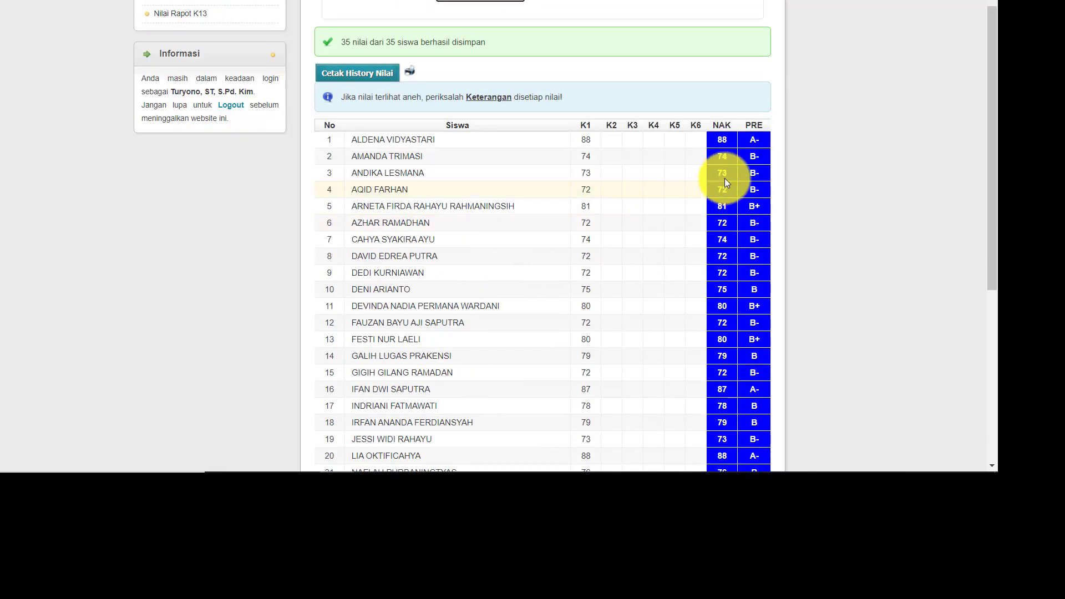
pyautogui.scroll(-5, 740, 169)
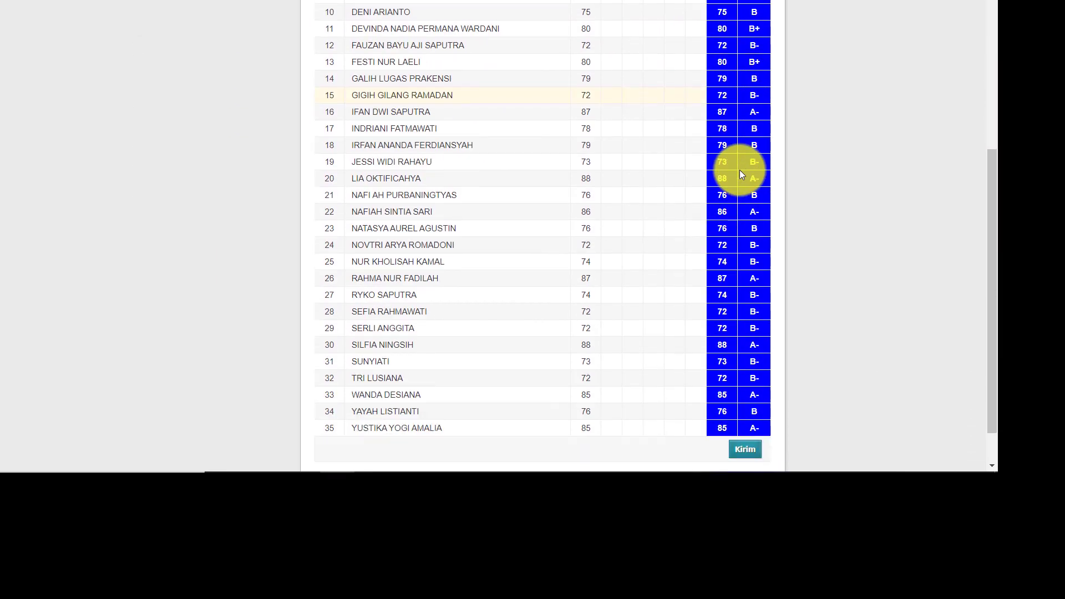
pyautogui.scroll(-2, 740, 170)
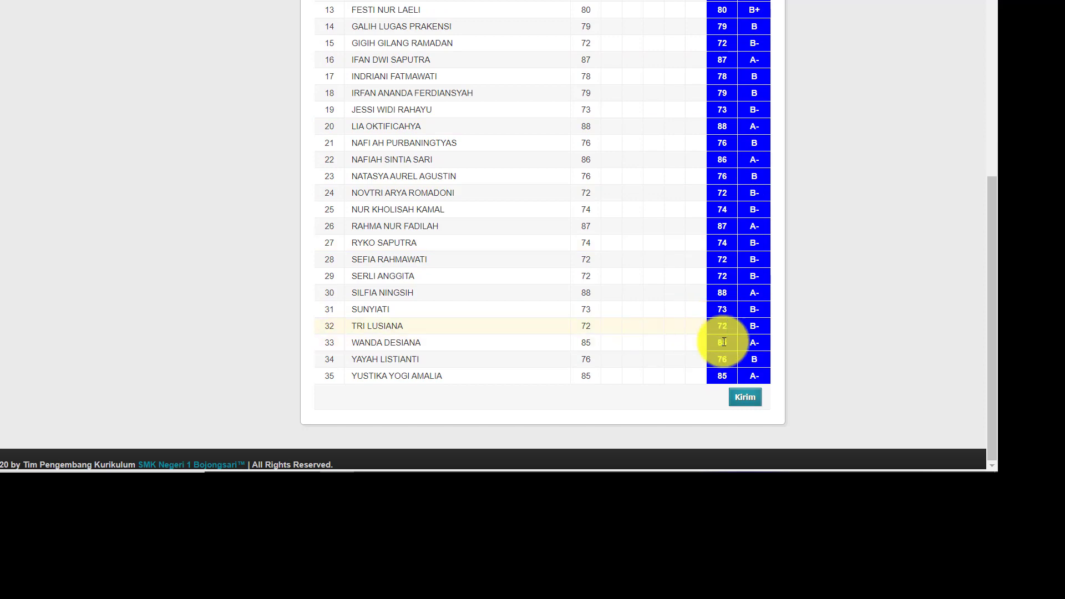
pyautogui.click(744, 399)
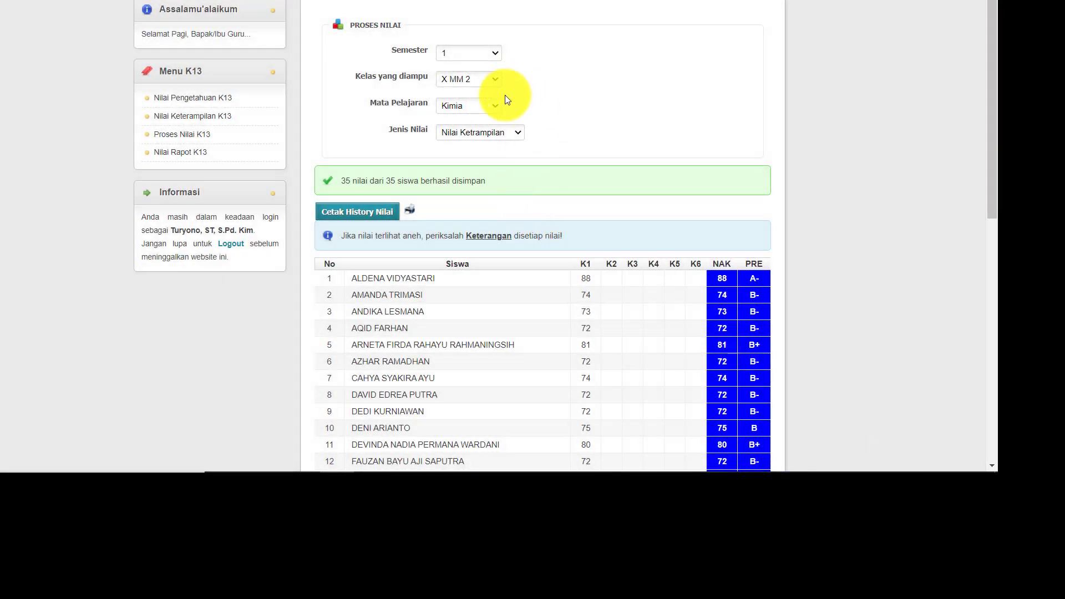
# Switch to Nilai Akhir at a 50 P : 50 K ratio and send the combined grades
pyautogui.click(509, 128)
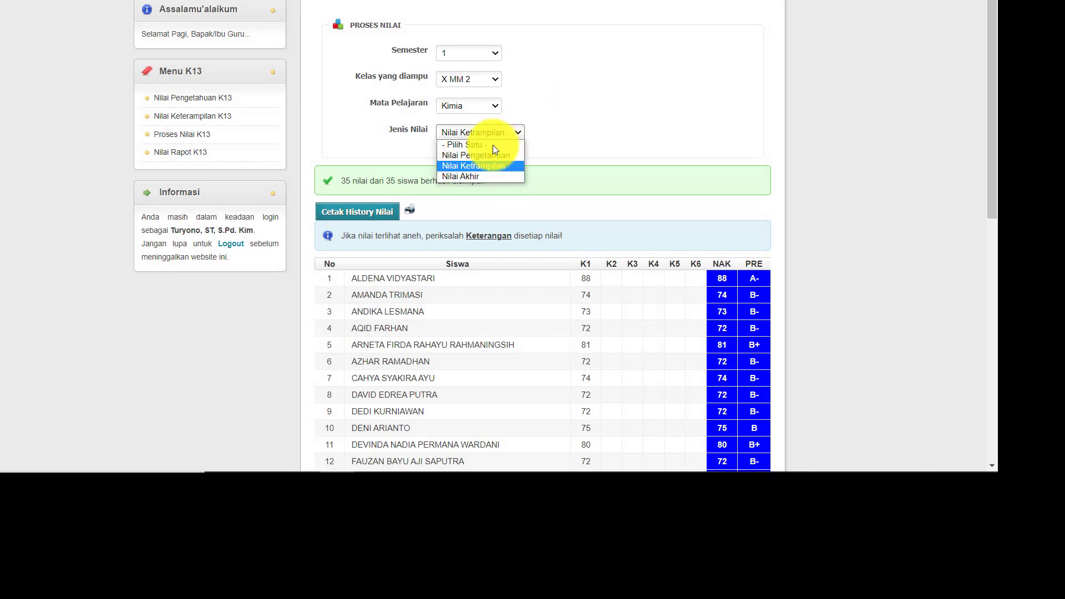
pyautogui.click(474, 176)
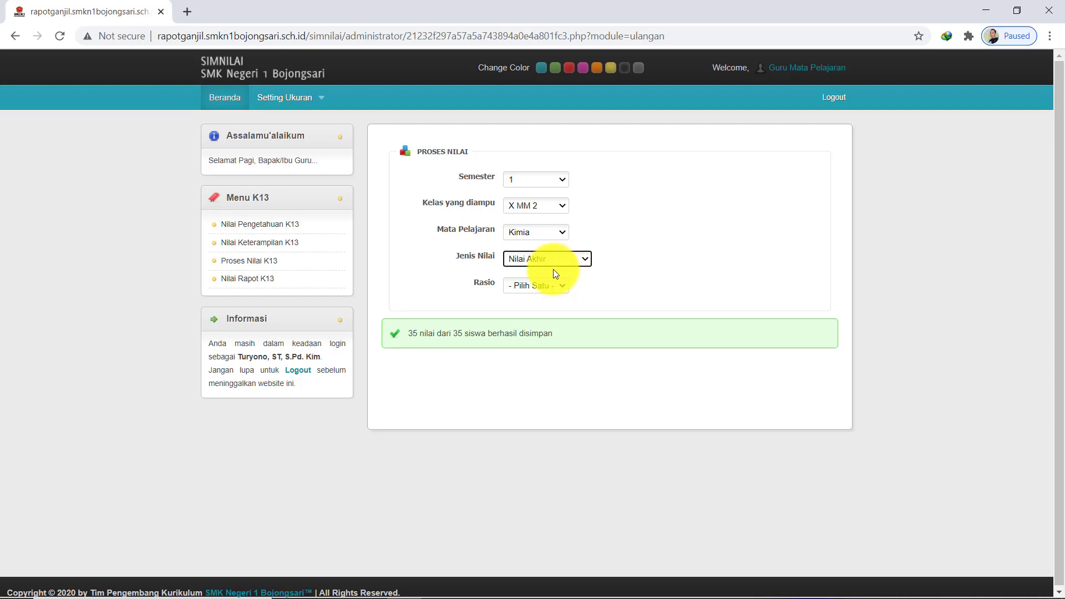
pyautogui.click(563, 288)
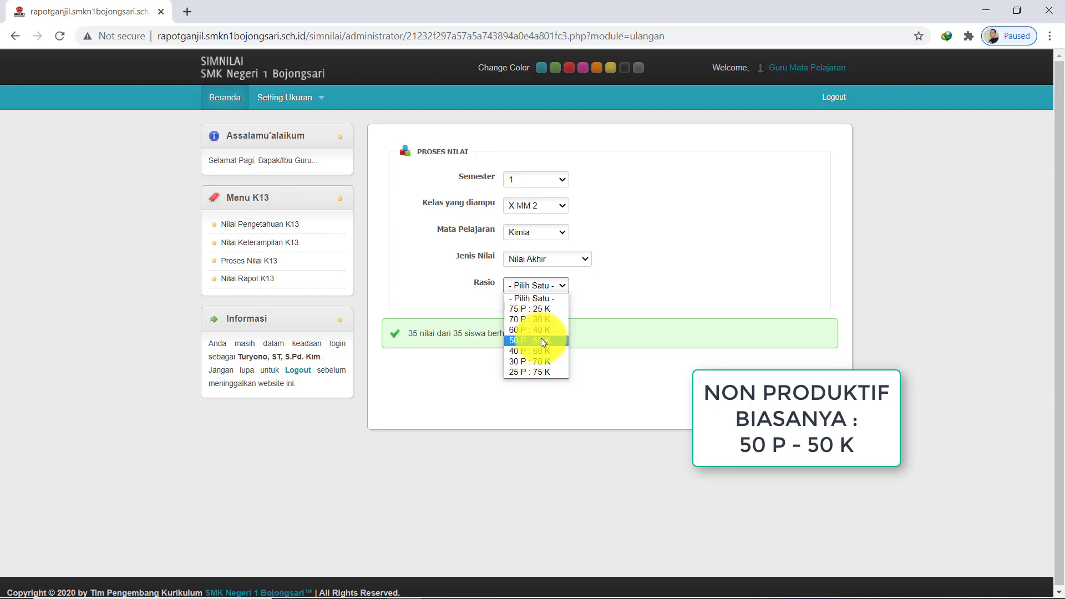
pyautogui.click(541, 340)
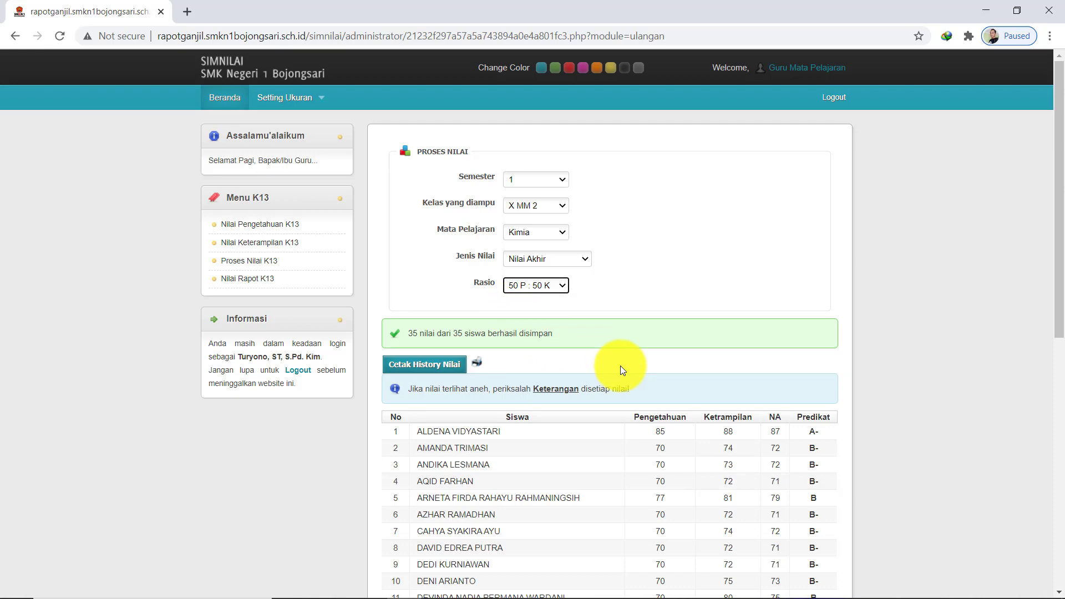
pyautogui.scroll(-6, 621, 371)
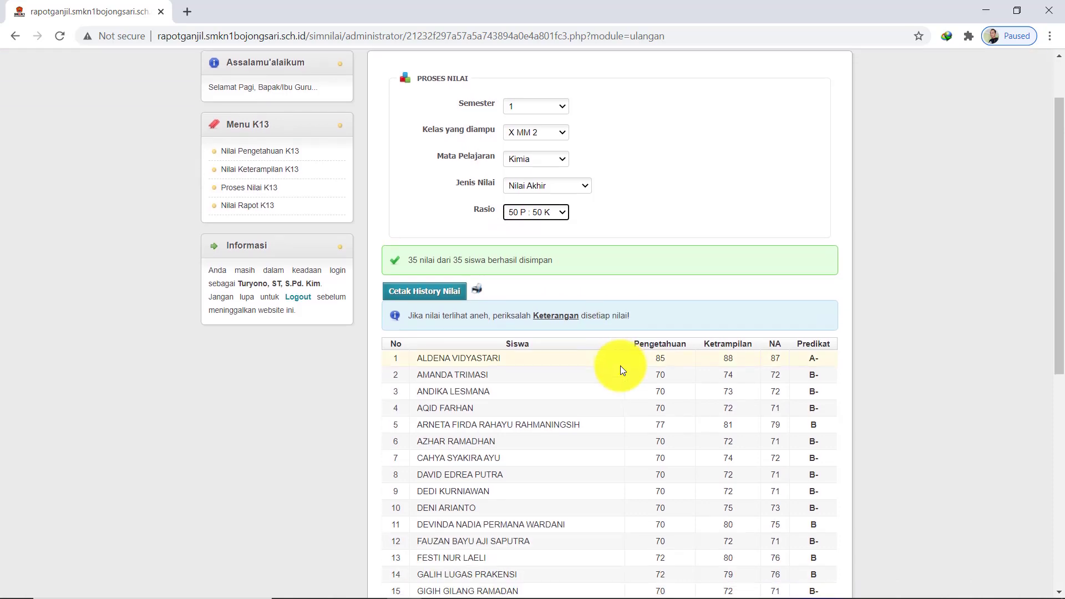
pyautogui.scroll(-3, 622, 370)
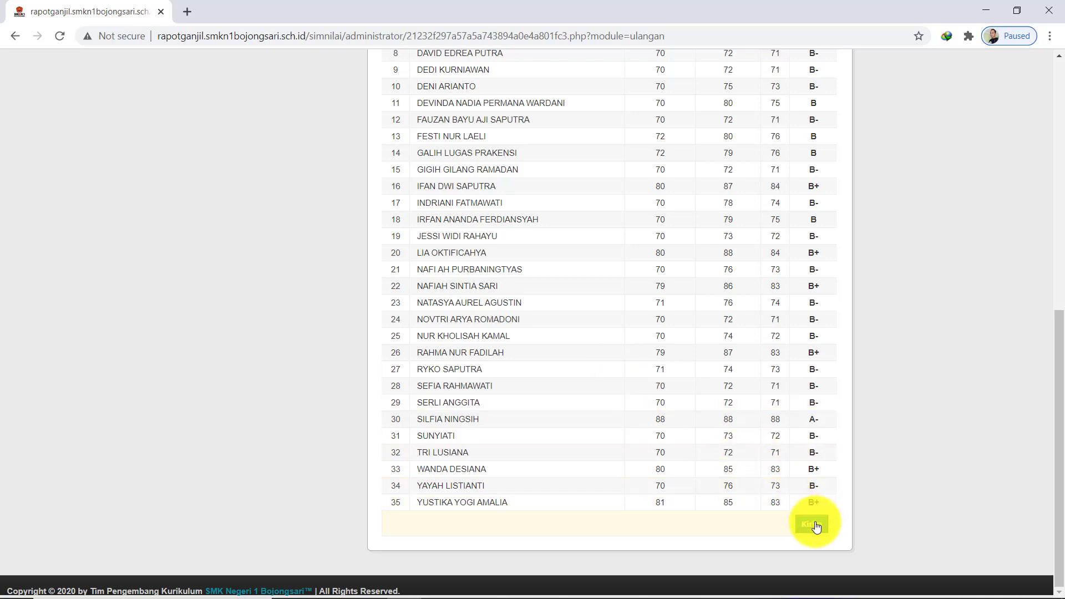
pyautogui.click(813, 525)
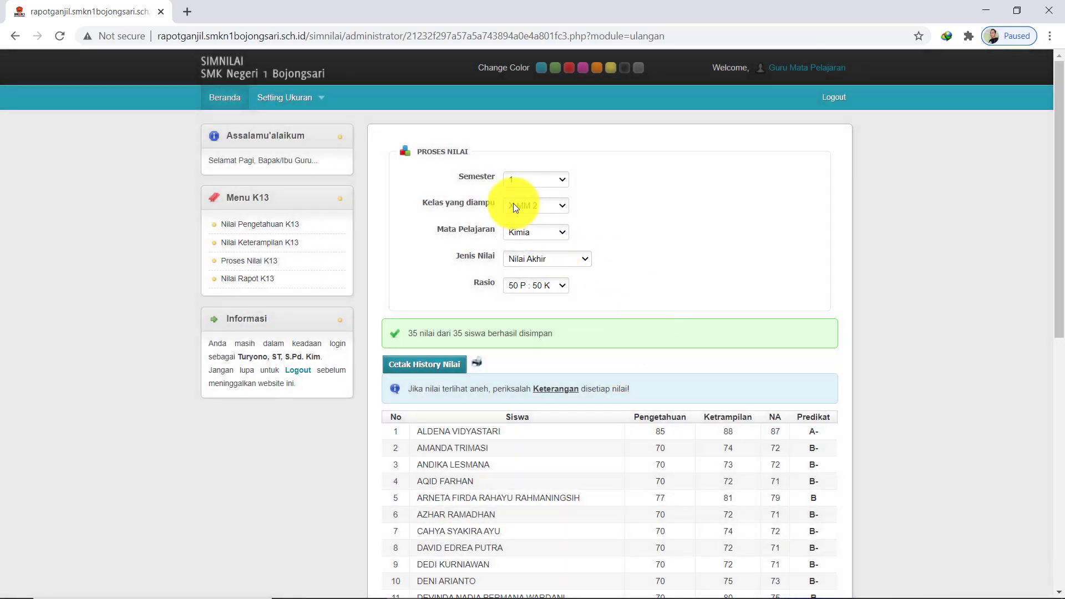
# Show the Nilai Rapot K13 report for semester 1, X MM 2, Kimia and scroll through it
pyautogui.click(257, 282)
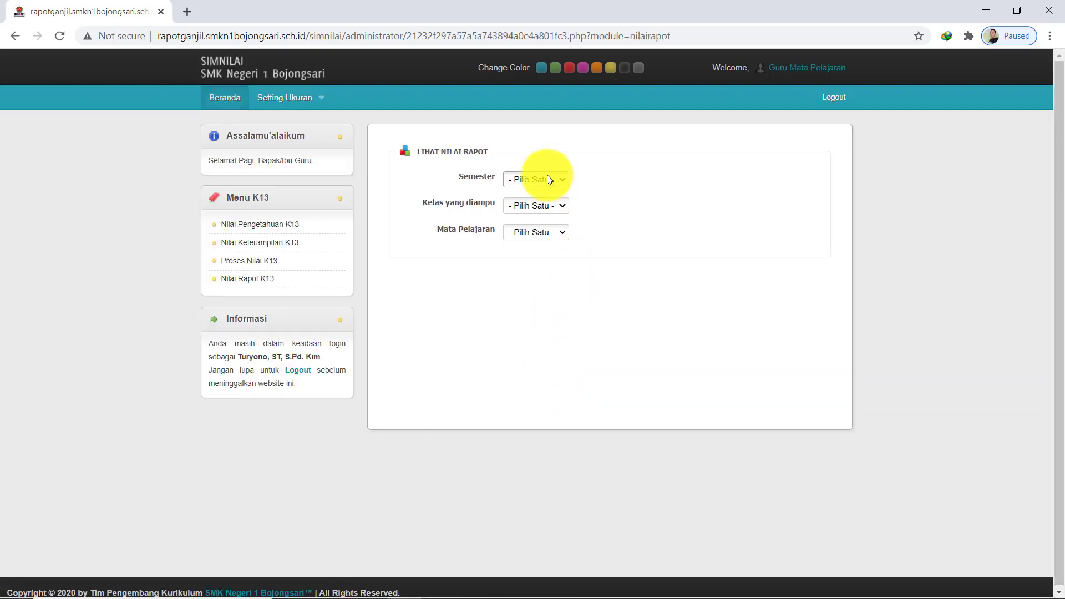
pyautogui.click(547, 179)
pyautogui.click(541, 205)
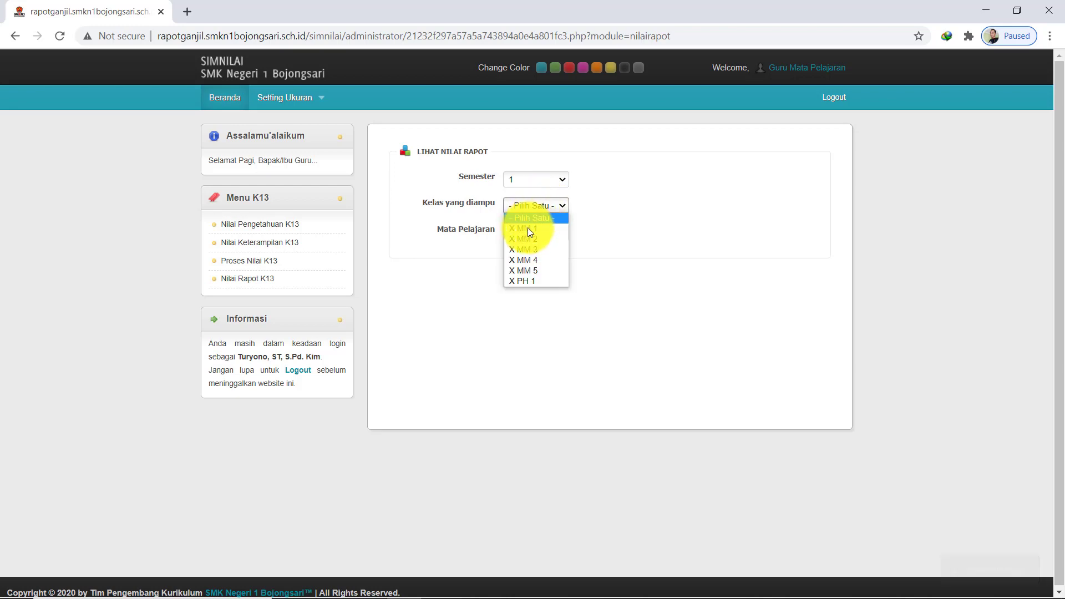
pyautogui.click(527, 236)
pyautogui.click(538, 232)
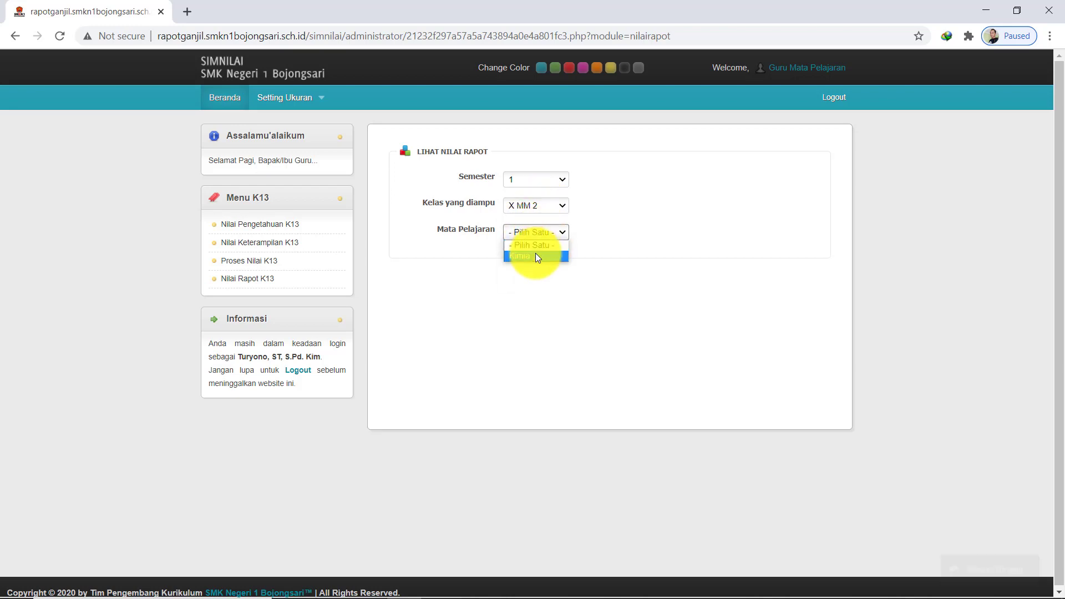
pyautogui.click(535, 255)
pyautogui.scroll(-1, 638, 366)
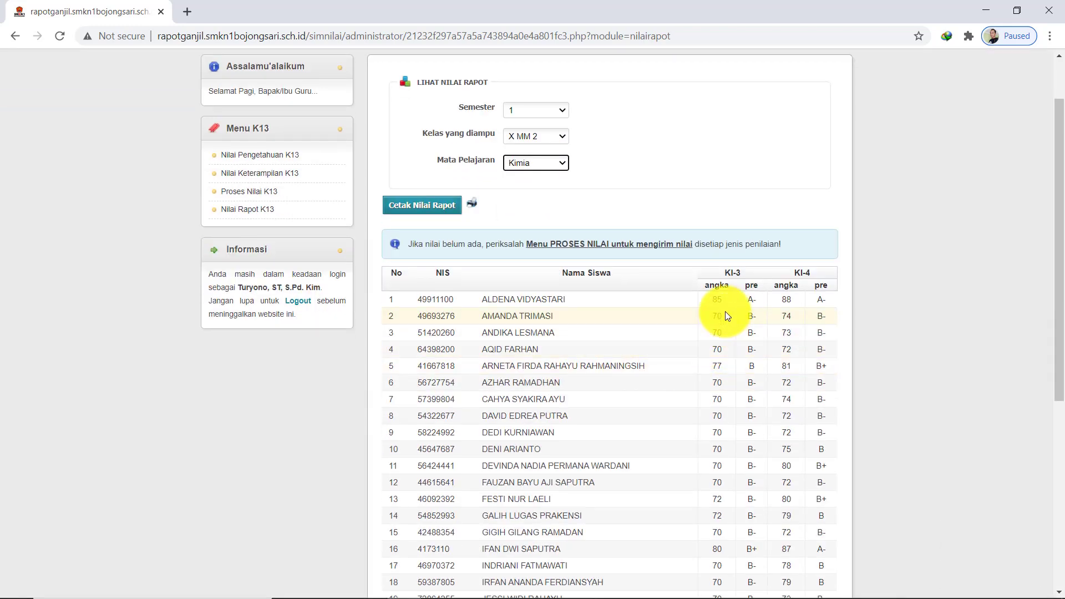
pyautogui.scroll(-3, 773, 319)
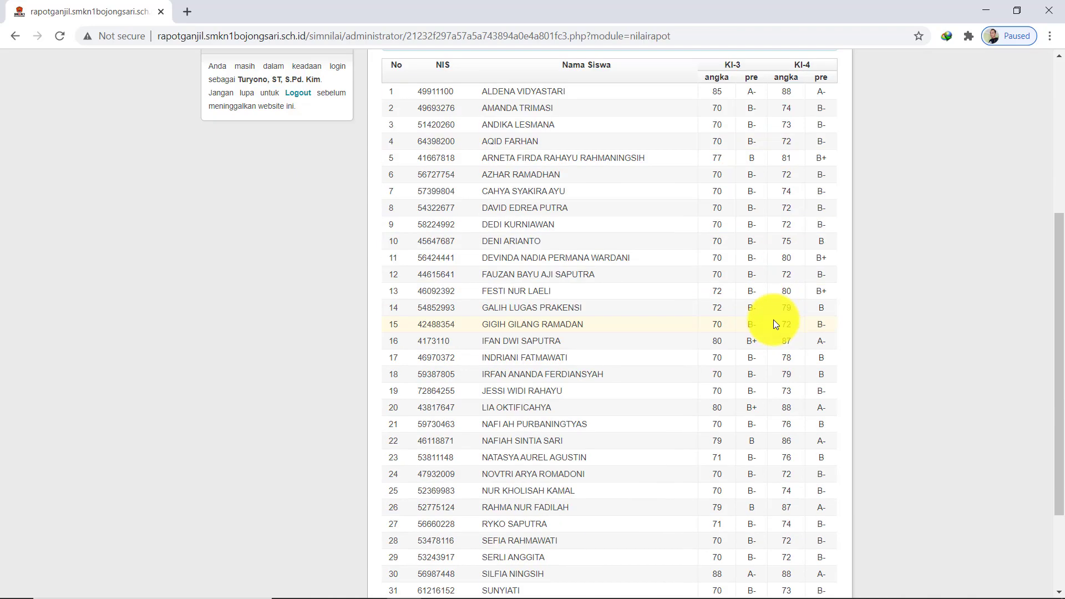
pyautogui.scroll(5, 773, 320)
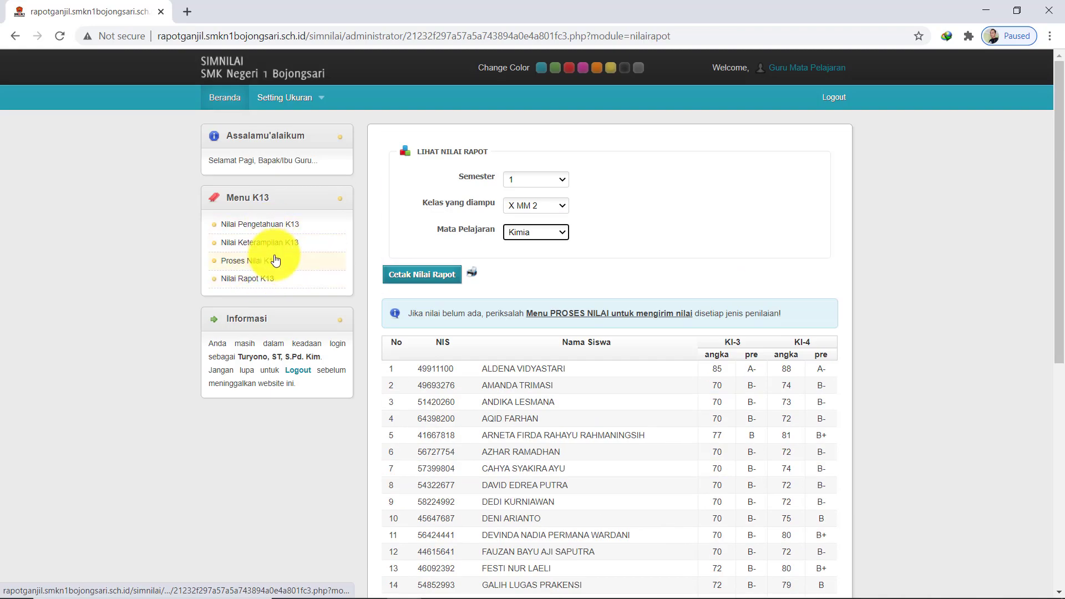
# Select semester 1, X MM 2, Kimia on the Nilai Pengetahuan K13 page
pyautogui.click(297, 226)
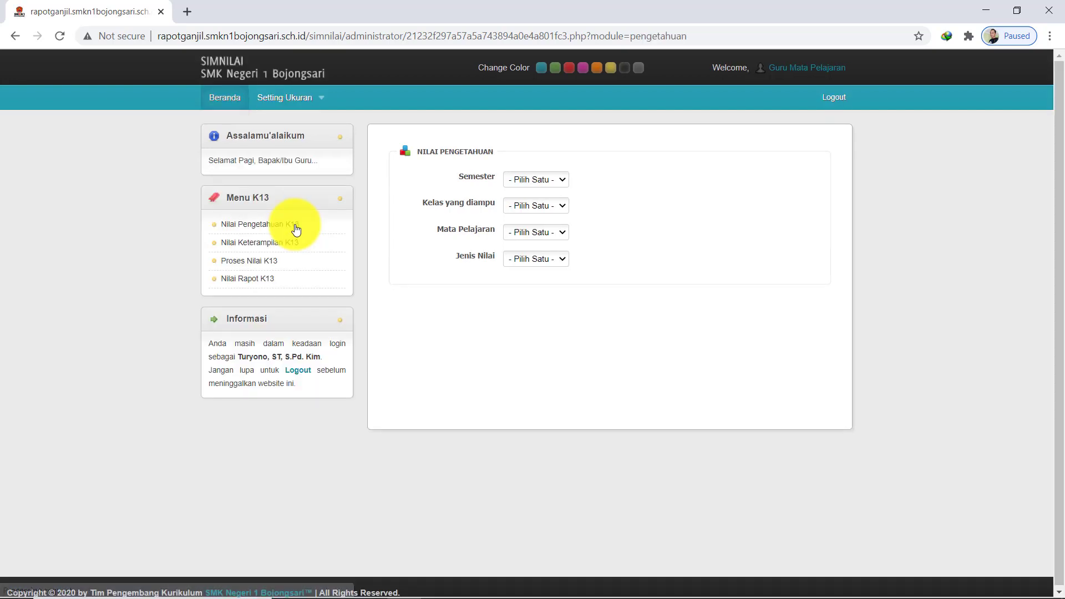
pyautogui.click(540, 181)
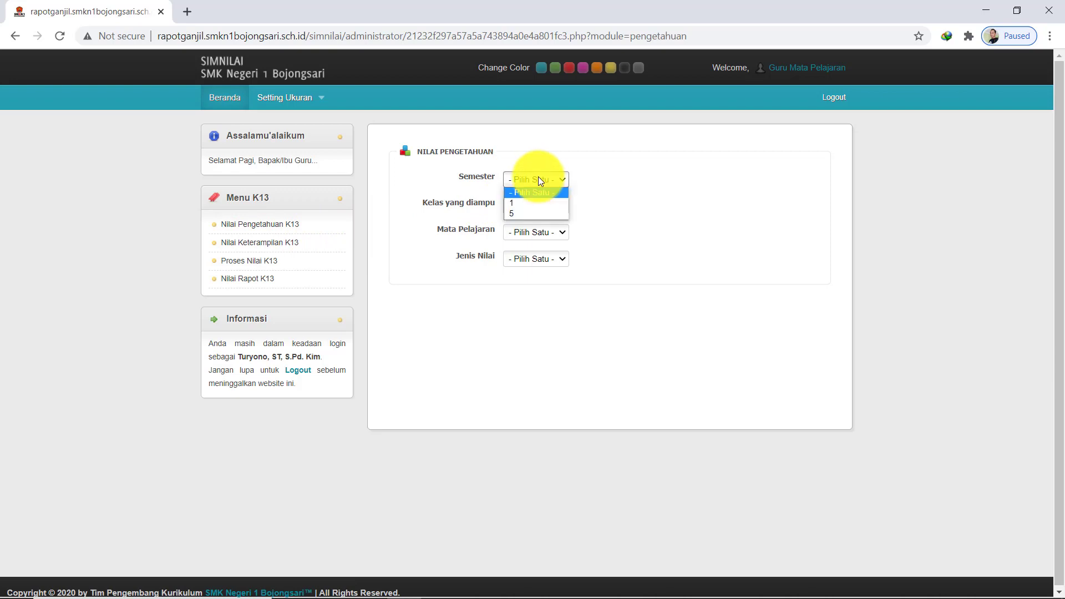
pyautogui.click(535, 208)
pyautogui.click(536, 205)
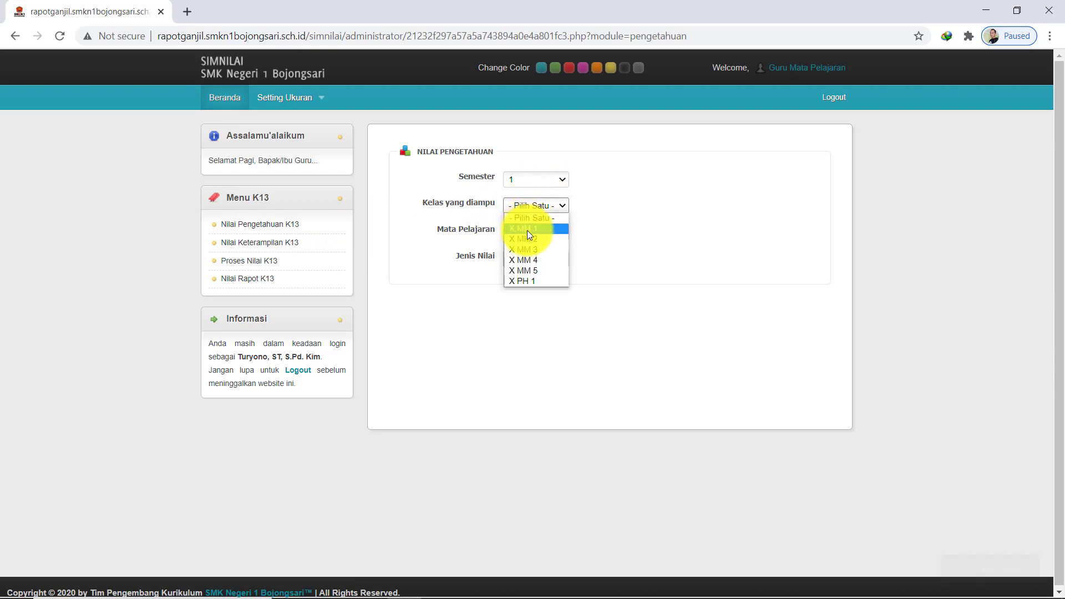
pyautogui.click(528, 239)
pyautogui.click(531, 230)
pyautogui.click(528, 250)
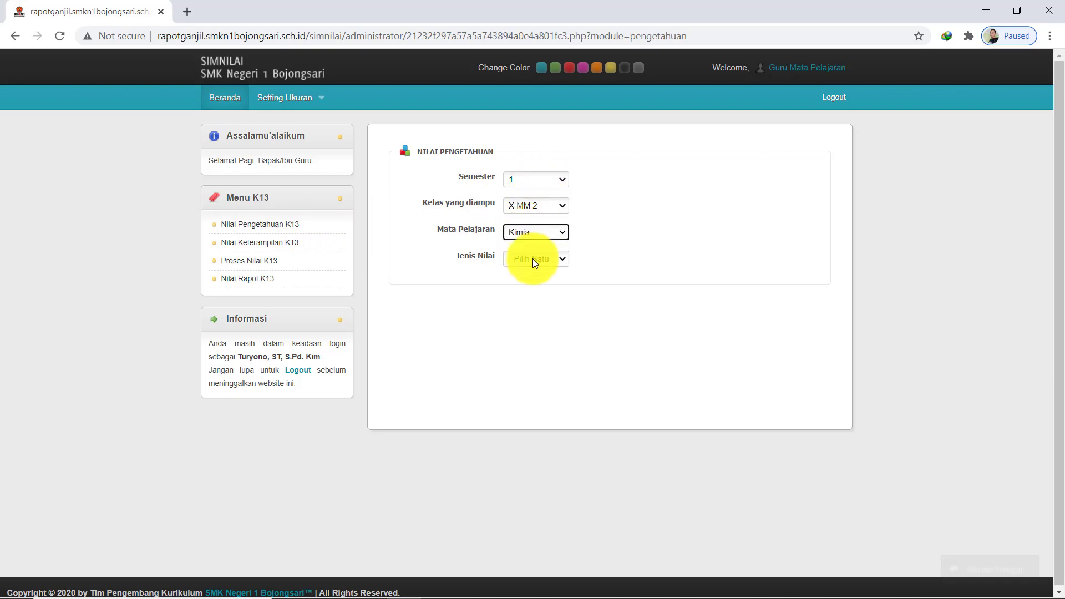
pyautogui.click(534, 258)
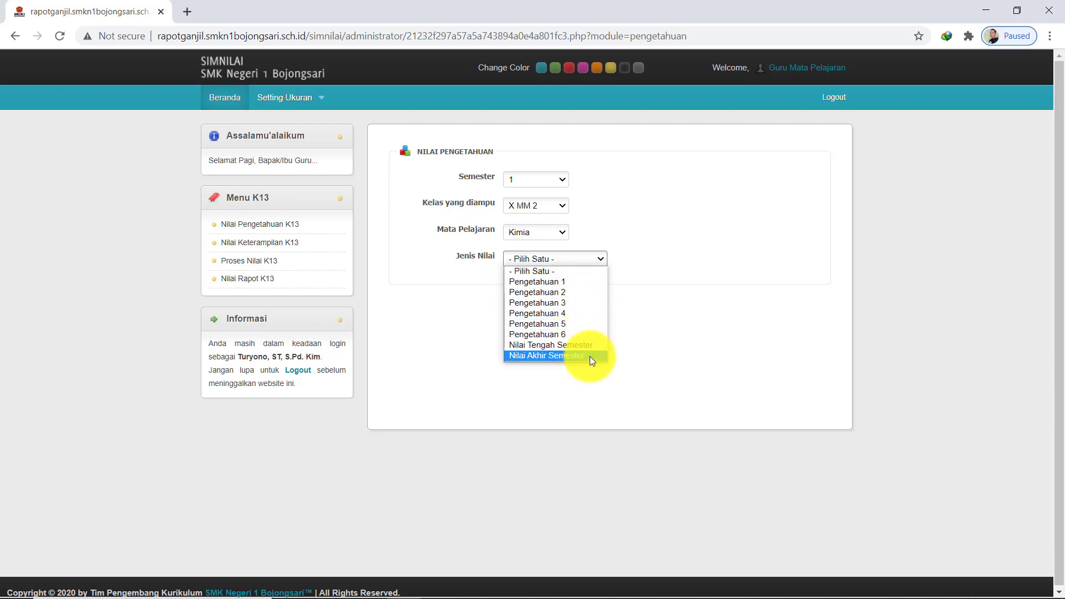
pyautogui.click(711, 348)
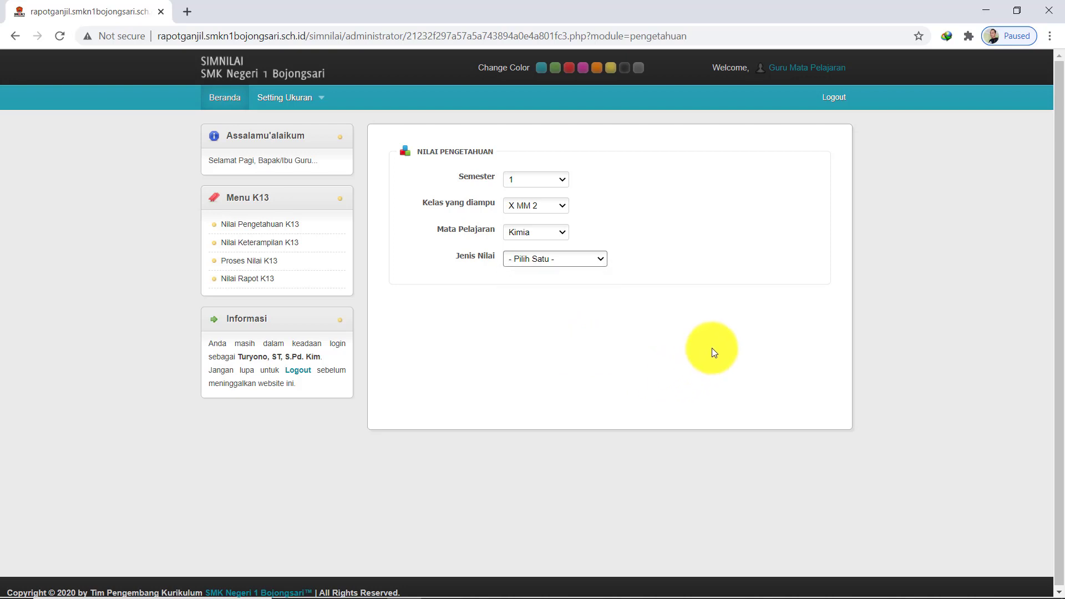
# Display the Ketrampilan 1 scores for semester 1, X MM 2, Kimia, then return to Proses Nilai
pyautogui.click(283, 244)
pyautogui.click(534, 179)
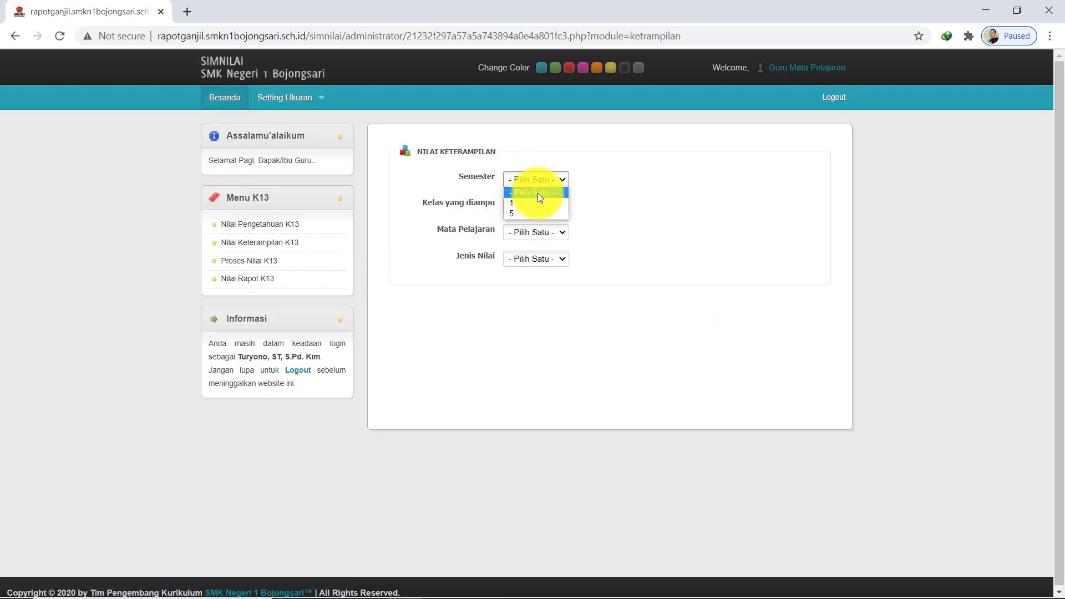
pyautogui.click(534, 205)
pyautogui.click(537, 204)
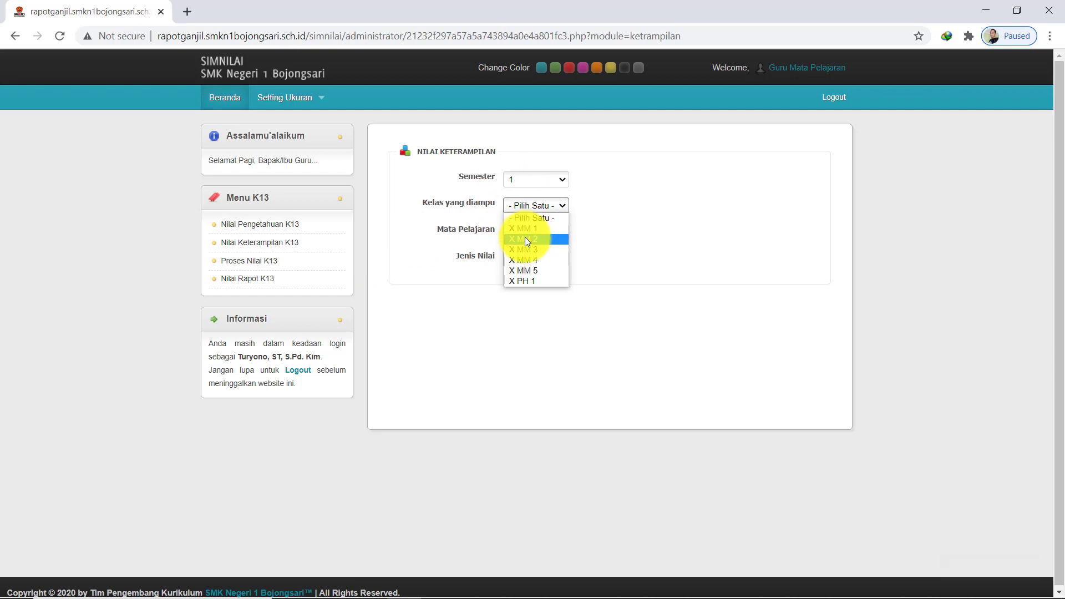
pyautogui.click(525, 238)
pyautogui.click(534, 230)
pyautogui.click(531, 254)
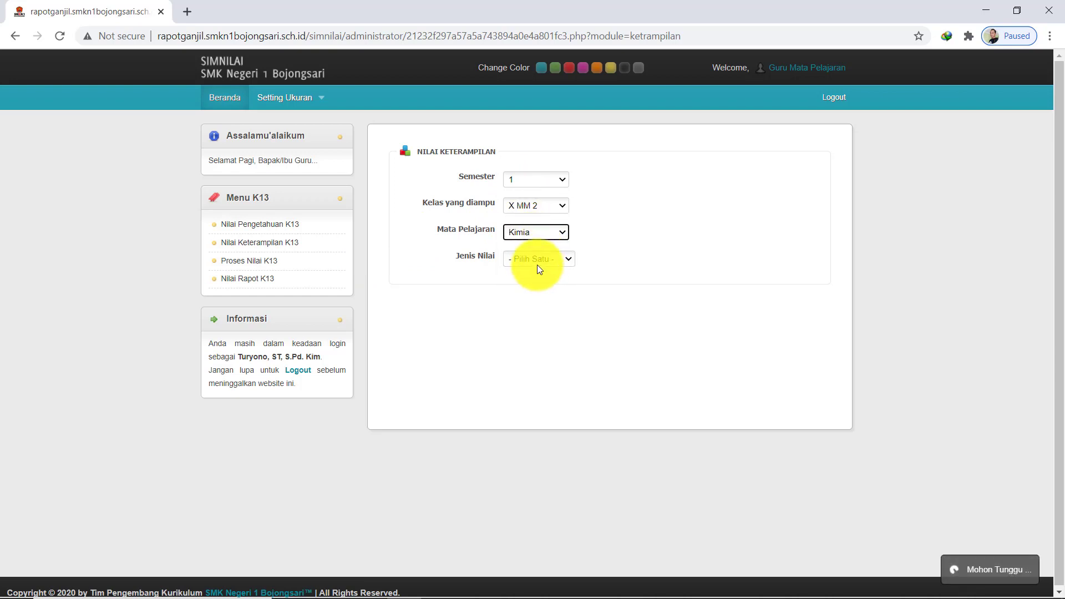
pyautogui.click(538, 258)
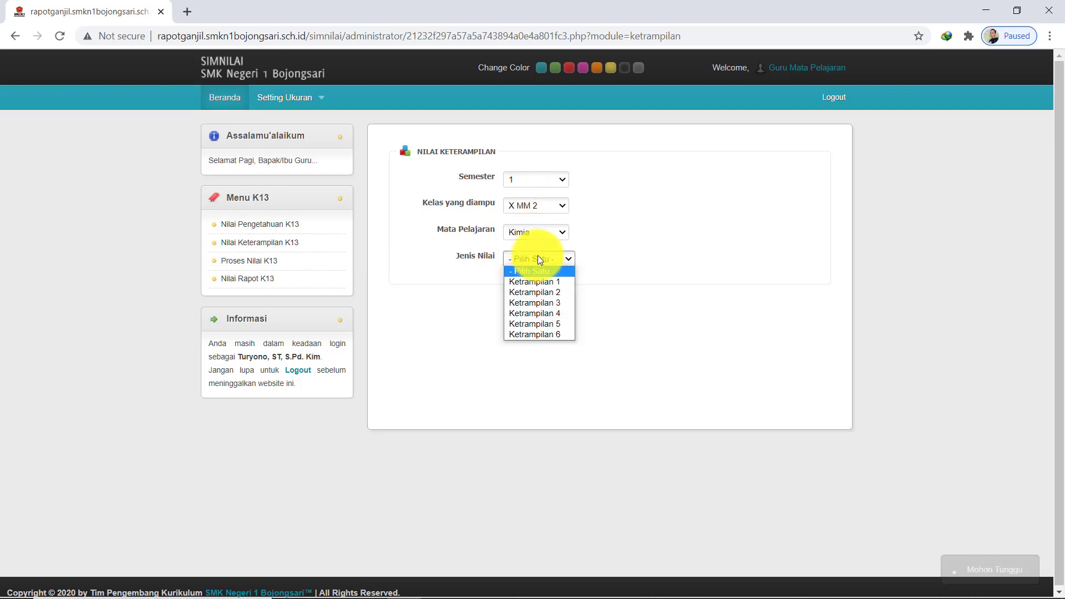
pyautogui.click(556, 284)
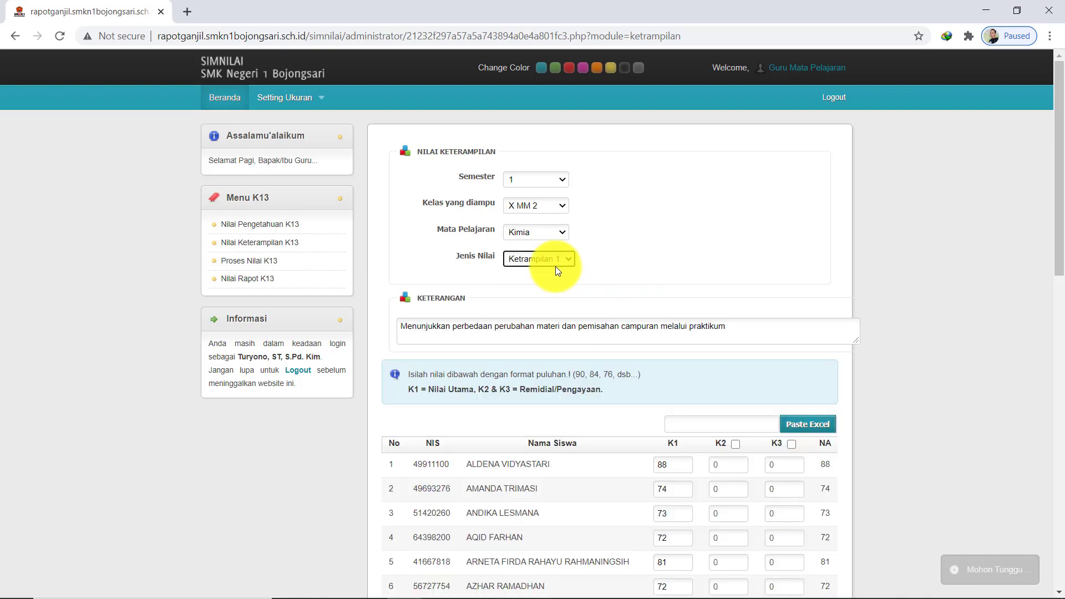
pyautogui.click(274, 261)
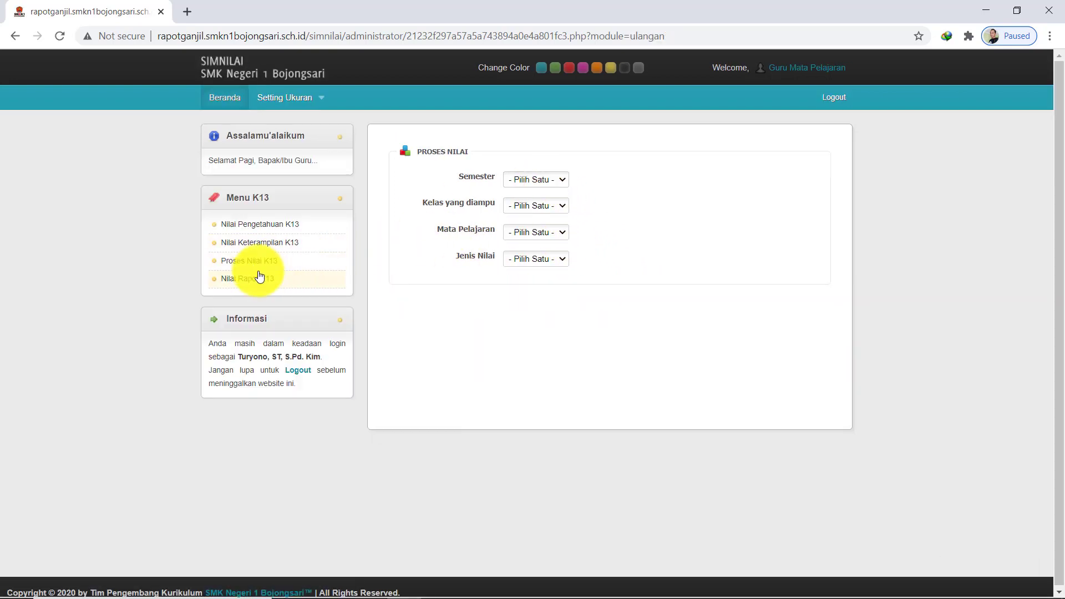
# Show the processed Nilai Pengetahuan grades for semester 1, X MM 2, Kimia
pyautogui.click(542, 183)
pyautogui.click(541, 204)
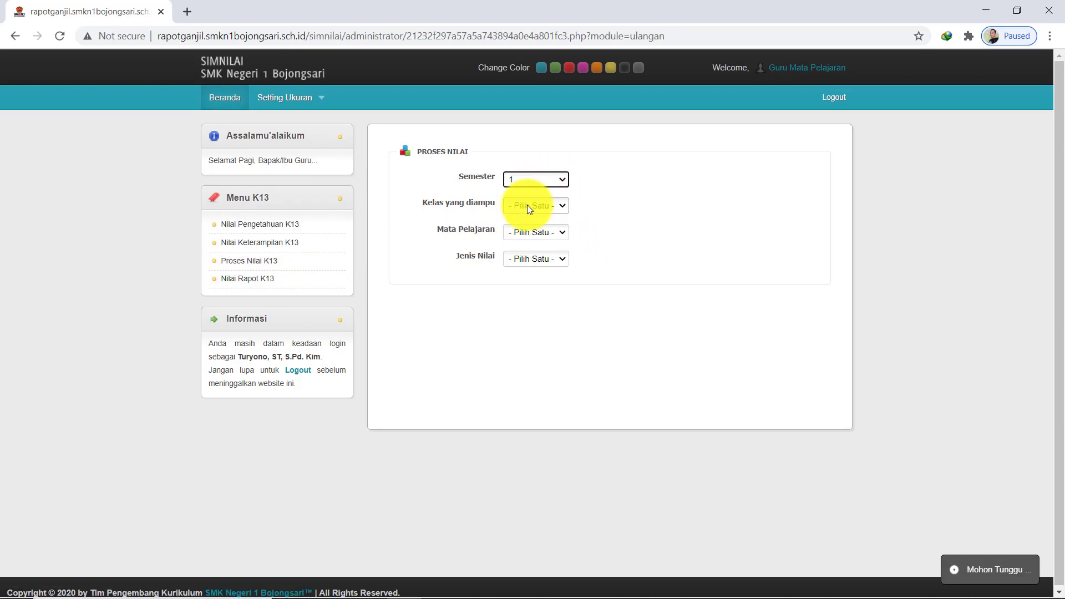
pyautogui.click(527, 205)
pyautogui.click(527, 238)
pyautogui.click(538, 233)
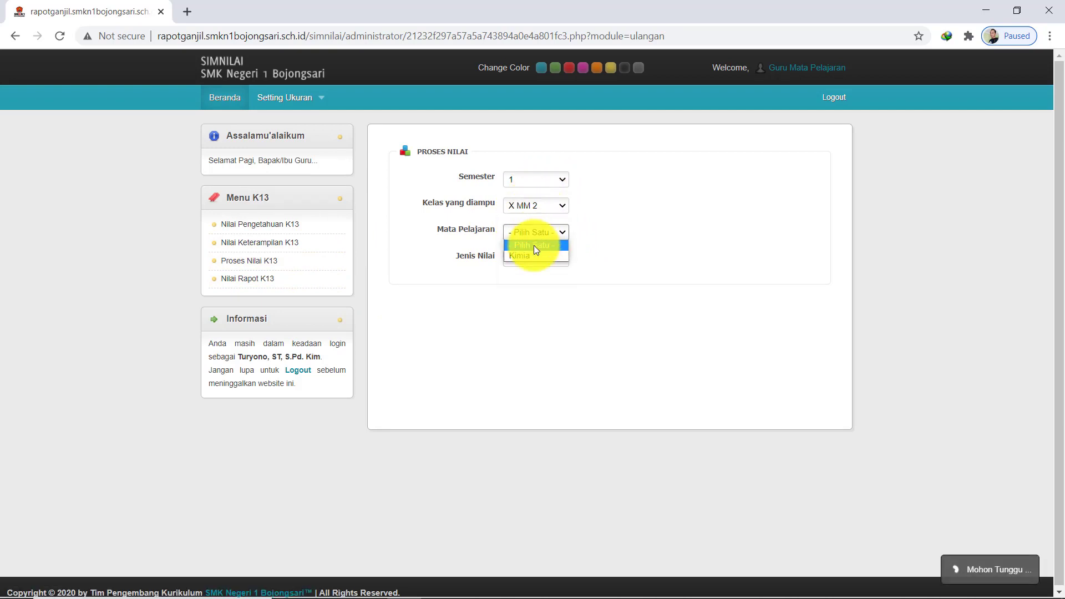
pyautogui.click(533, 257)
pyautogui.click(541, 258)
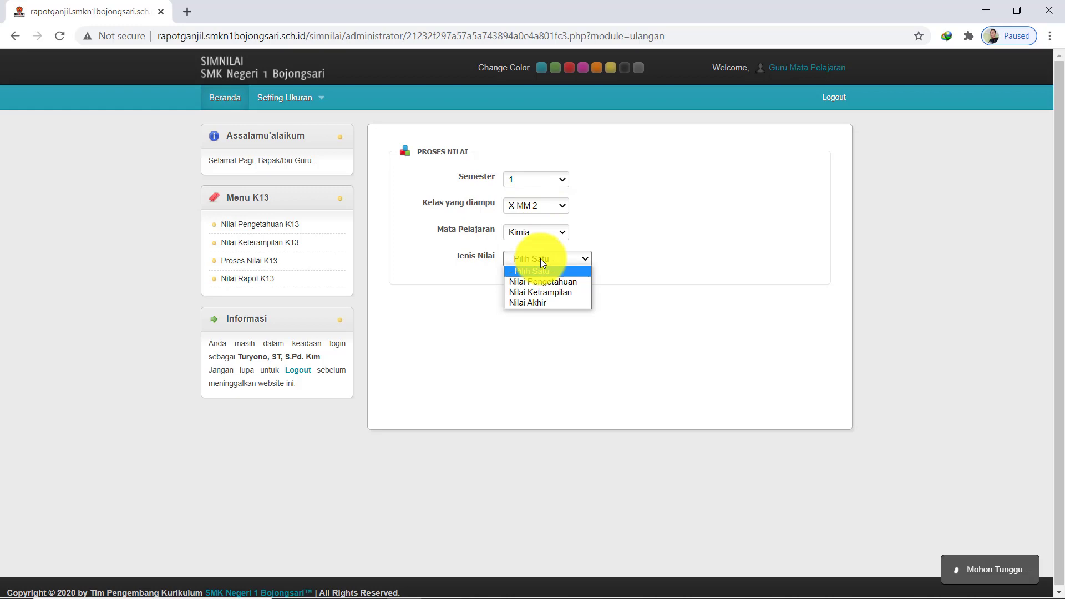
pyautogui.click(557, 282)
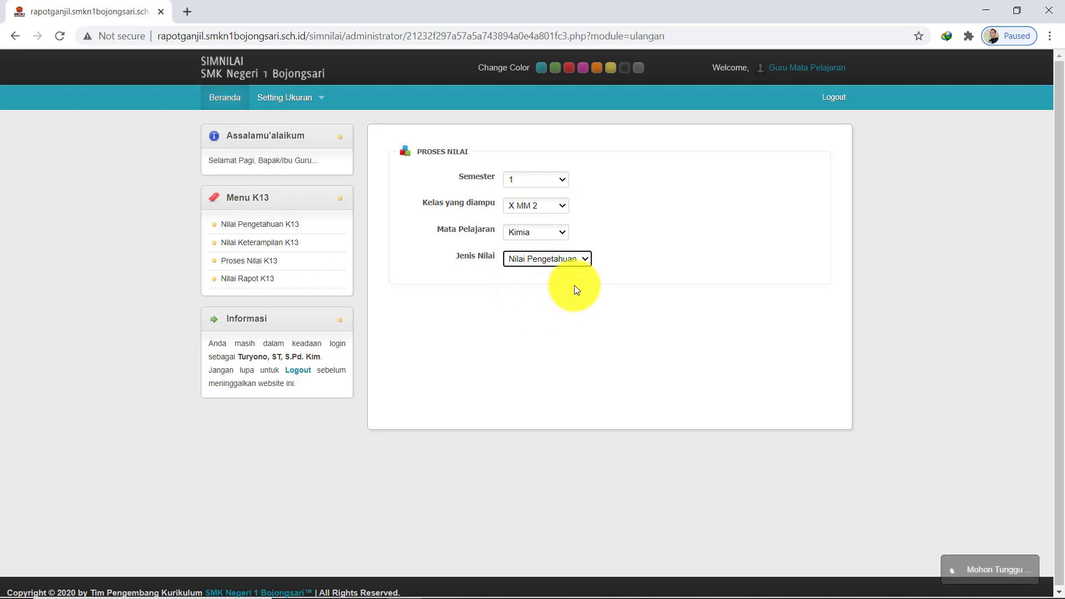
pyautogui.scroll(-10, 641, 367)
pyautogui.scroll(10, 727, 501)
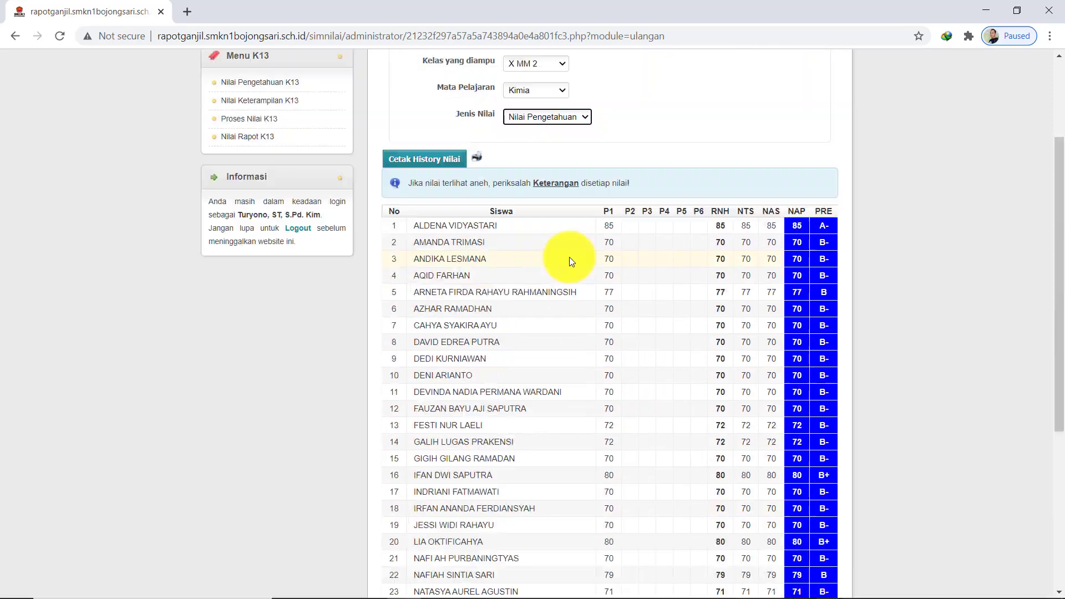
# View the Nilai Ketrampilan grades, then select Nilai Akhir, leaving Rasio unchosen
pyautogui.click(551, 264)
pyautogui.click(540, 291)
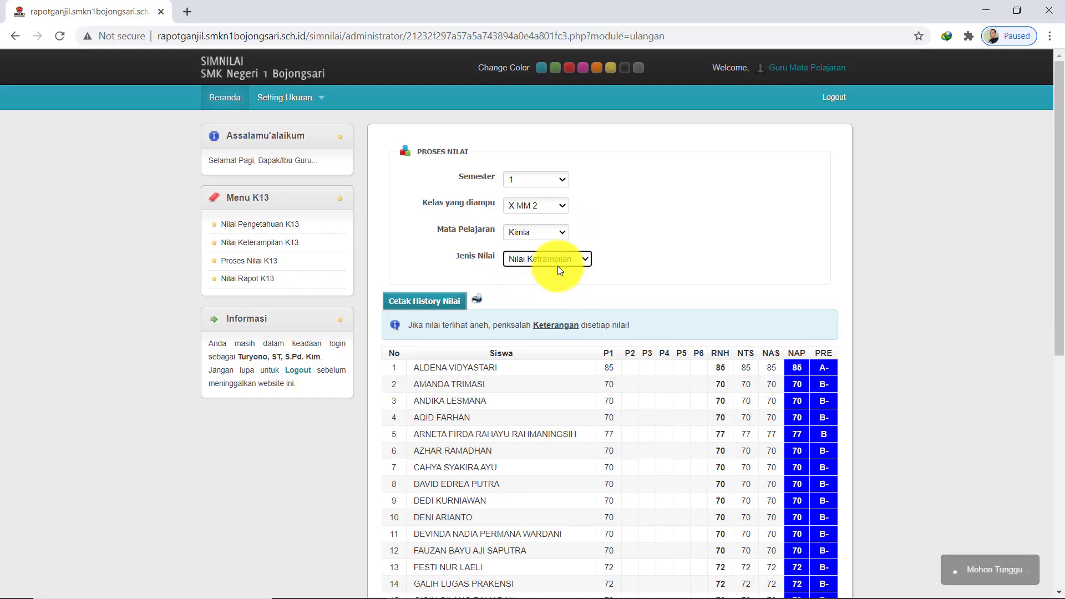
pyautogui.scroll(-10, 607, 294)
pyautogui.scroll(10, 606, 295)
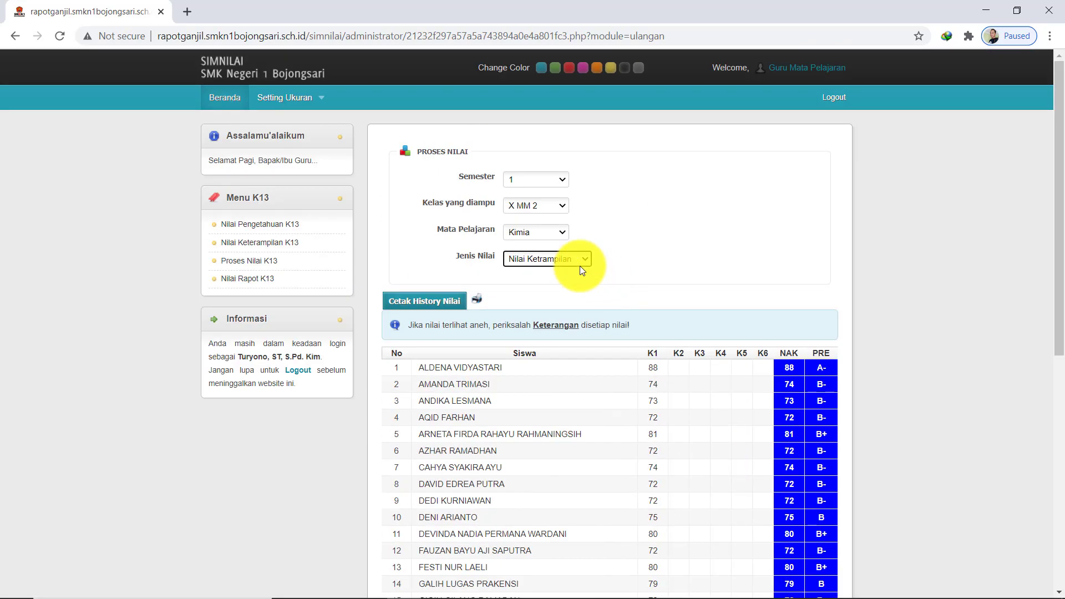
pyautogui.click(561, 258)
pyautogui.click(550, 301)
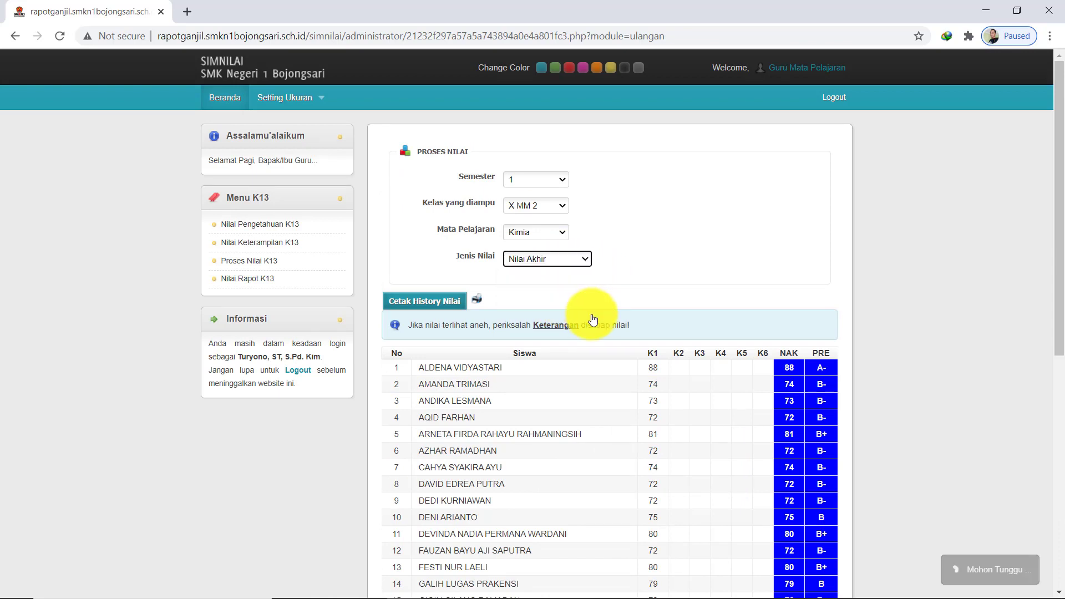
pyautogui.click(554, 286)
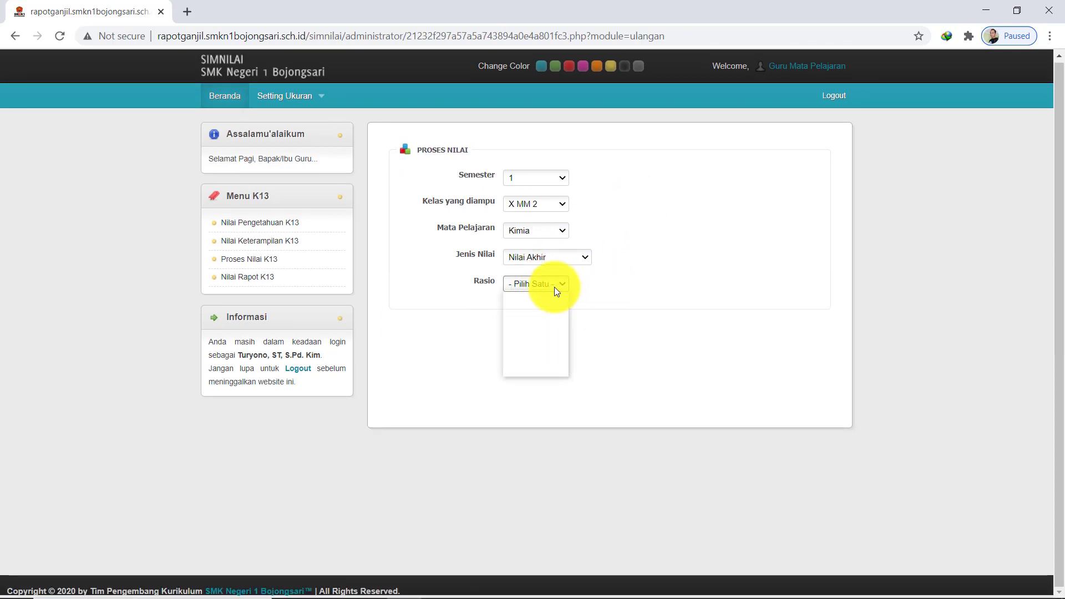
pyautogui.click(654, 285)
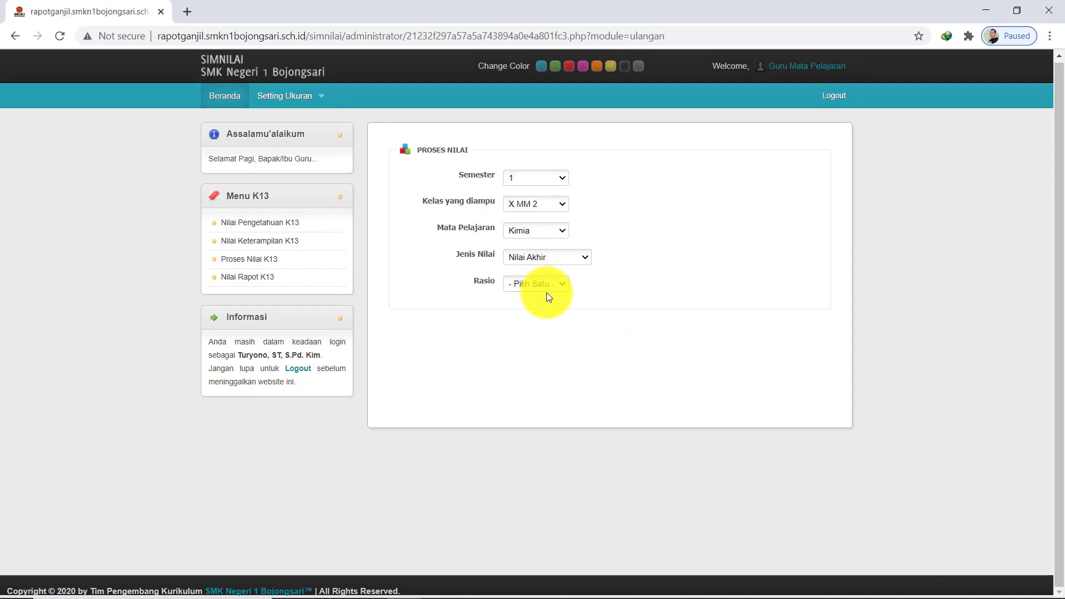
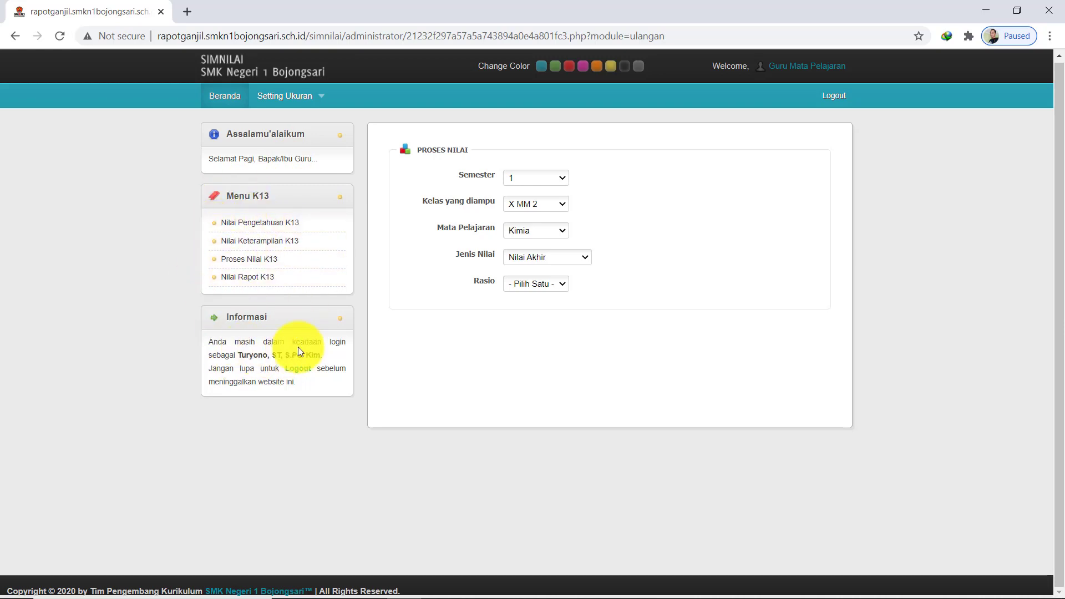
# Log out of the subject-teacher account and sign in with the homeroom teacher's saved login
pyautogui.click(844, 97)
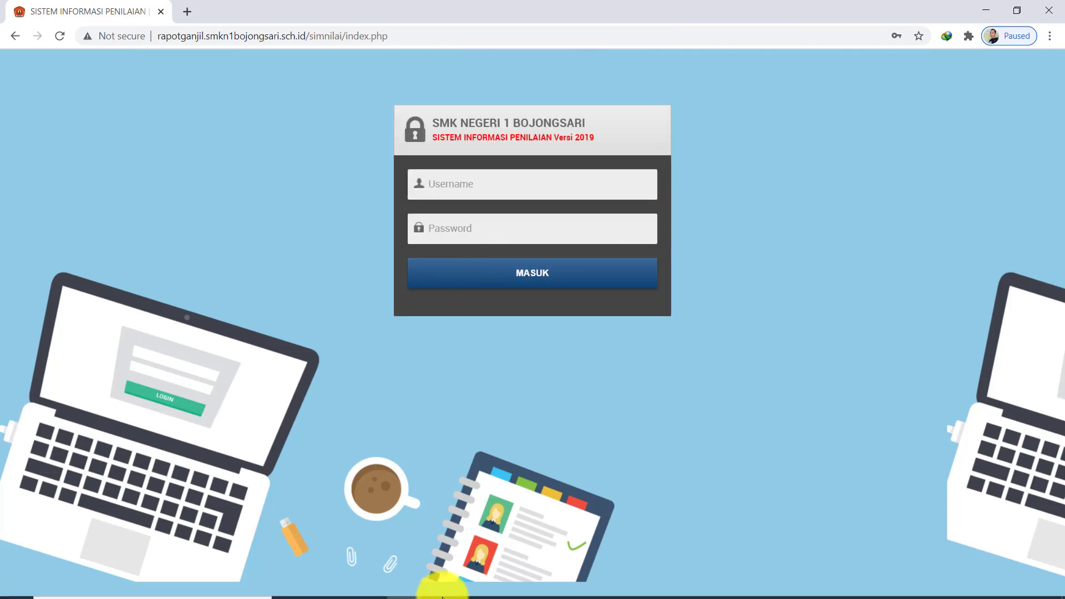
pyautogui.moveTo(449, 593)
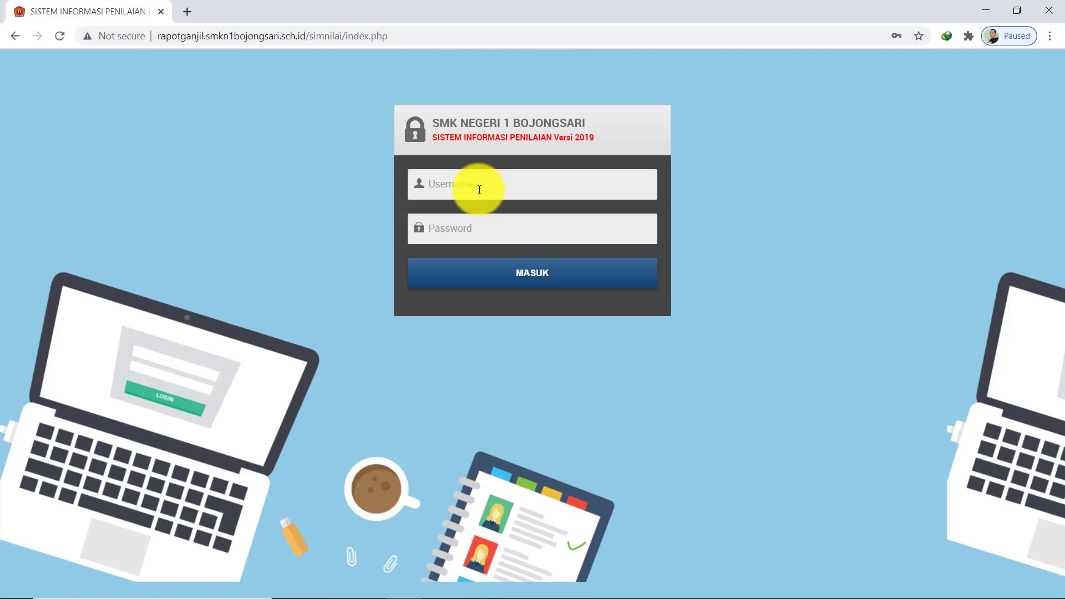
pyautogui.click(479, 190)
pyautogui.click(473, 218)
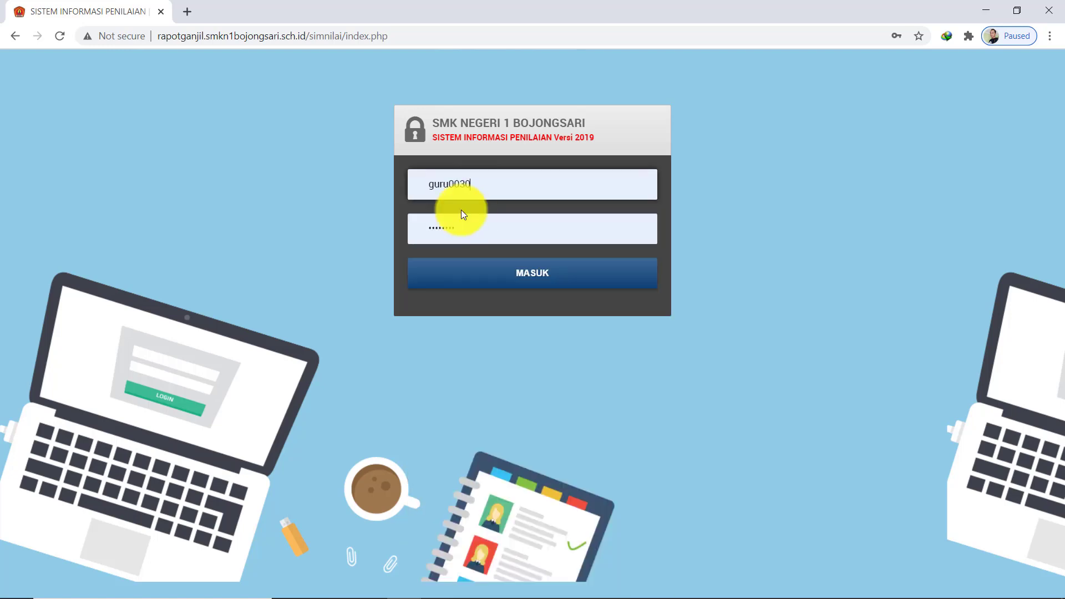
pyautogui.click(488, 276)
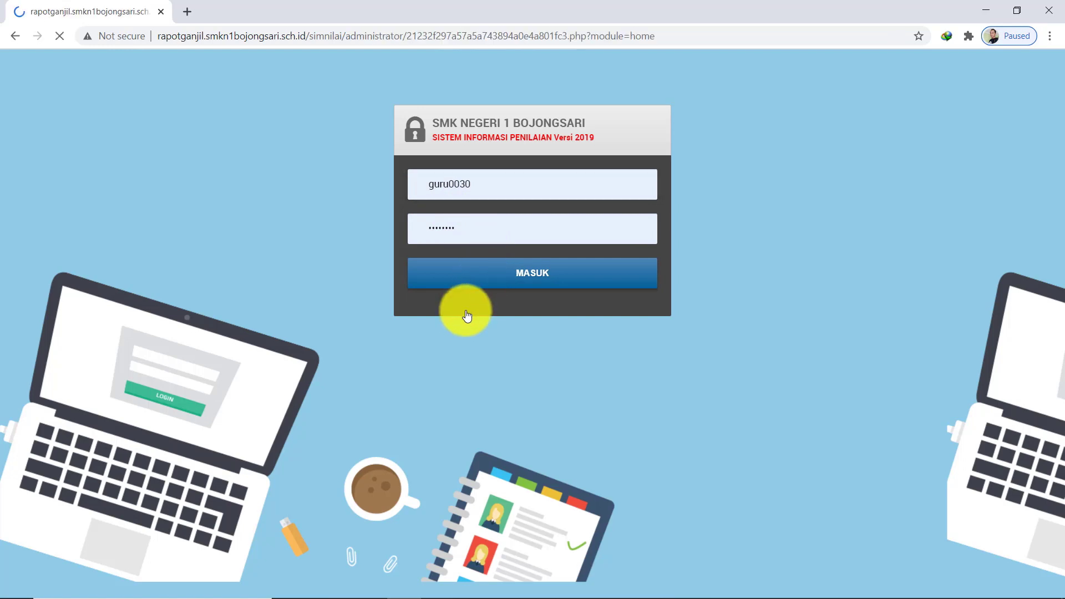
# Open Peserta Didik and scroll through the X MM 2 class student list
pyautogui.scroll(-1, 466, 310)
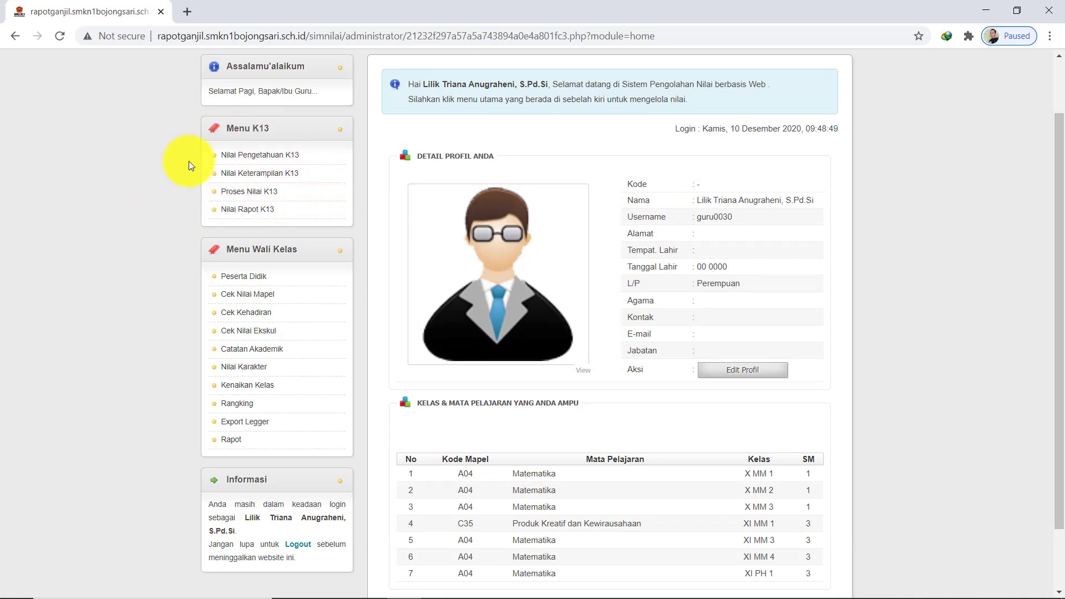
pyautogui.scroll(-1, 291, 247)
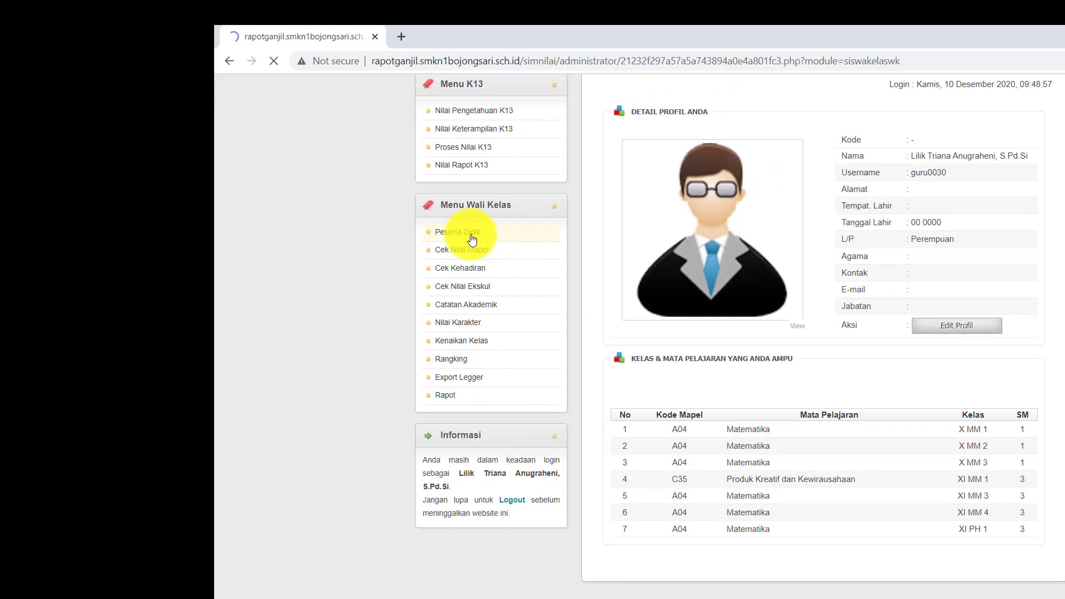
pyautogui.click(412, 177)
pyautogui.scroll(-1, 675, 356)
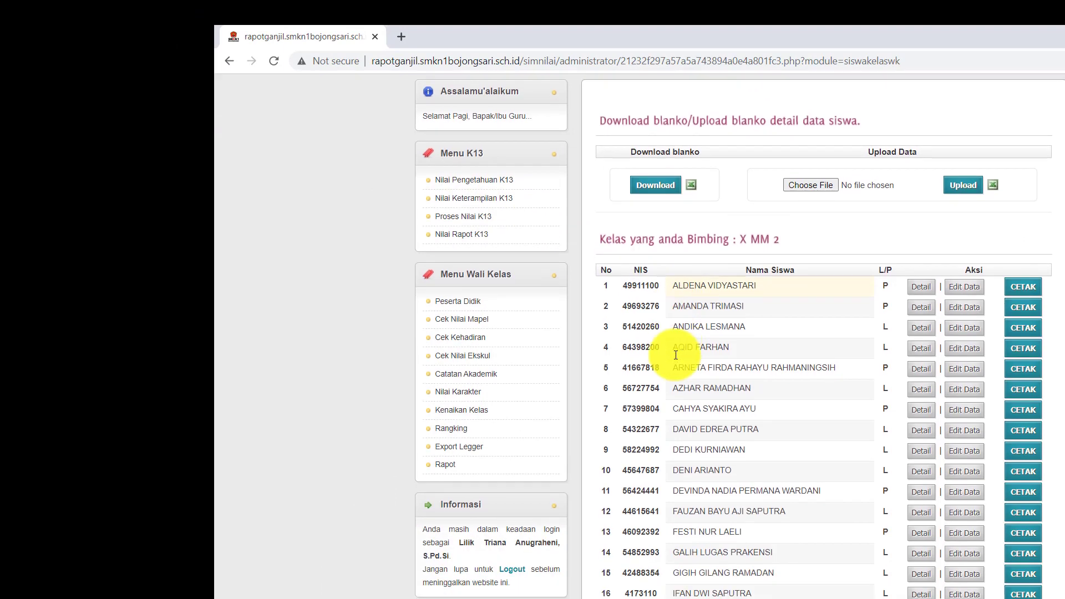
pyautogui.scroll(-7, 727, 295)
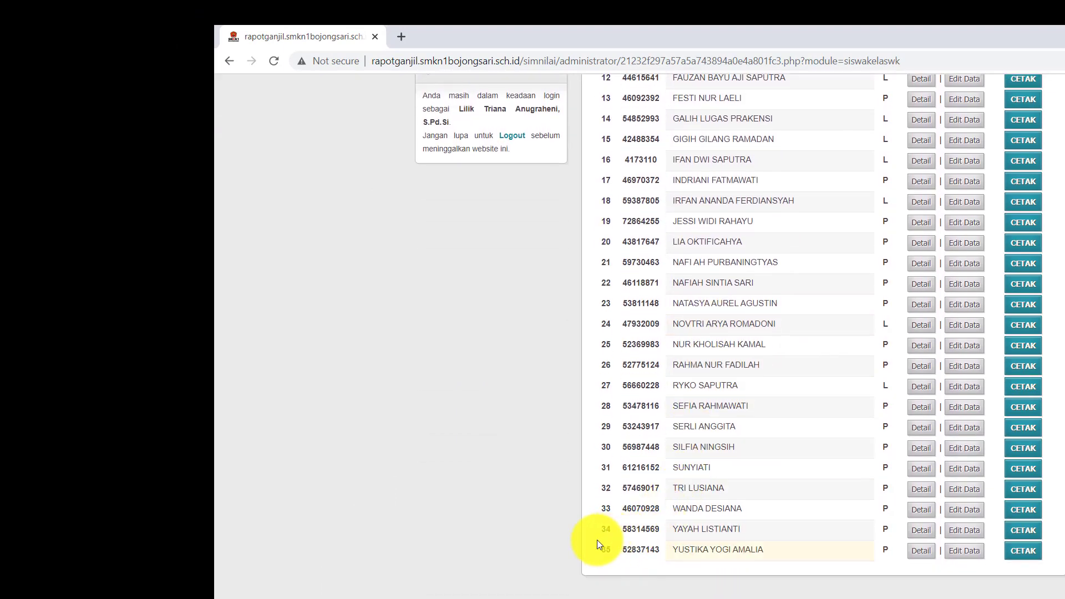
pyautogui.scroll(3, 778, 481)
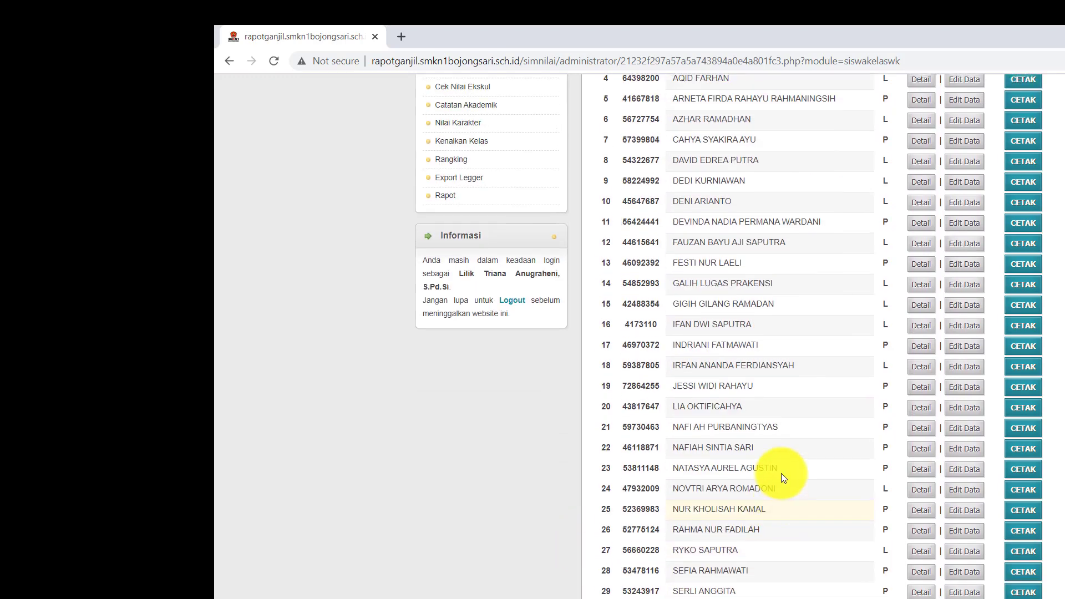
pyautogui.scroll(2, 781, 473)
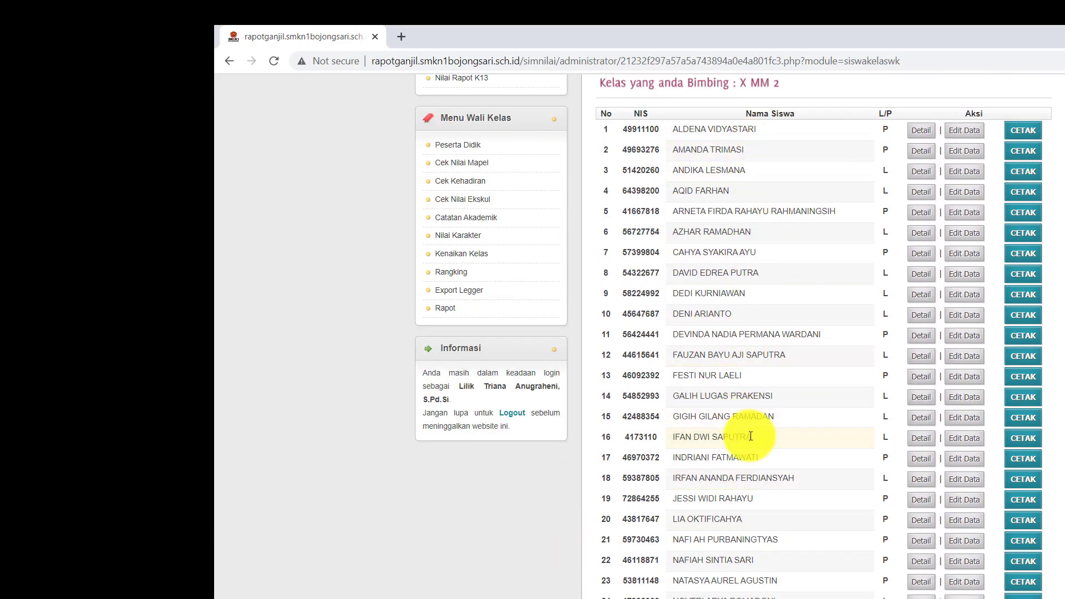
pyautogui.scroll(3, 751, 433)
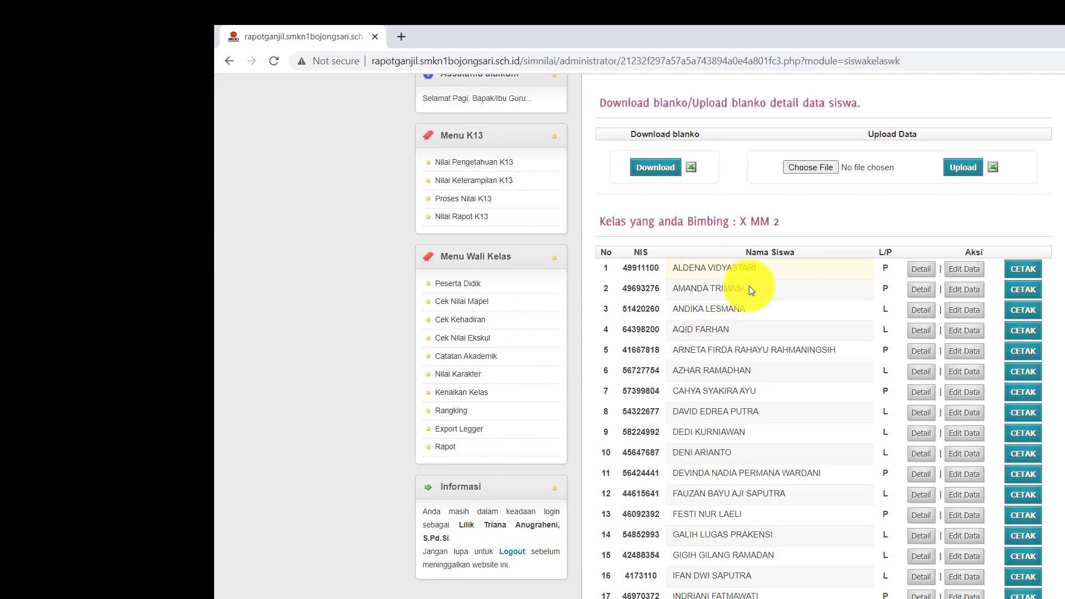
pyautogui.scroll(-4, 764, 432)
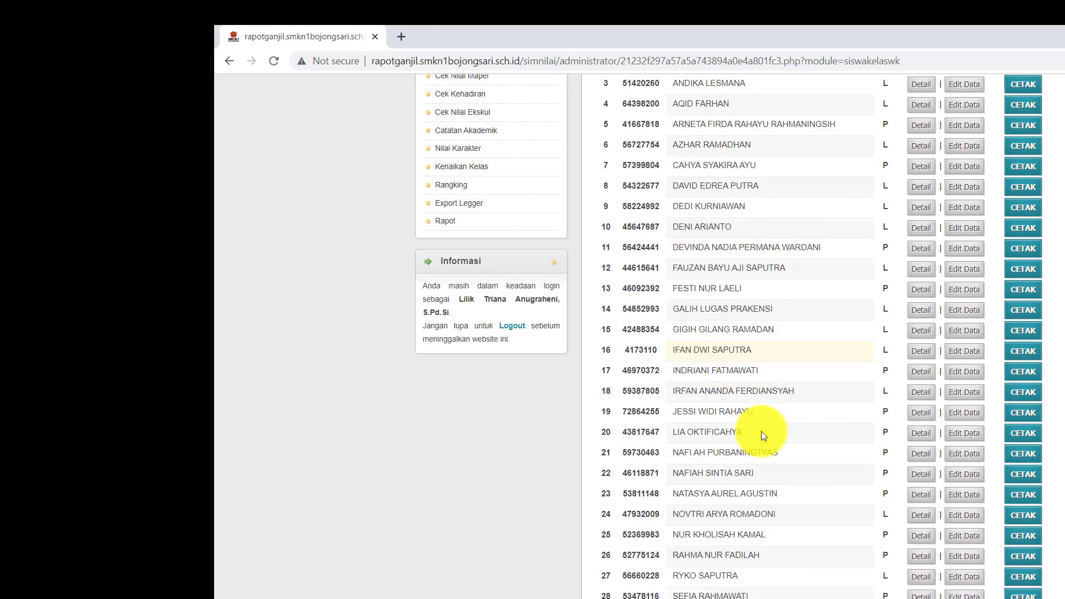
pyautogui.scroll(4, 761, 432)
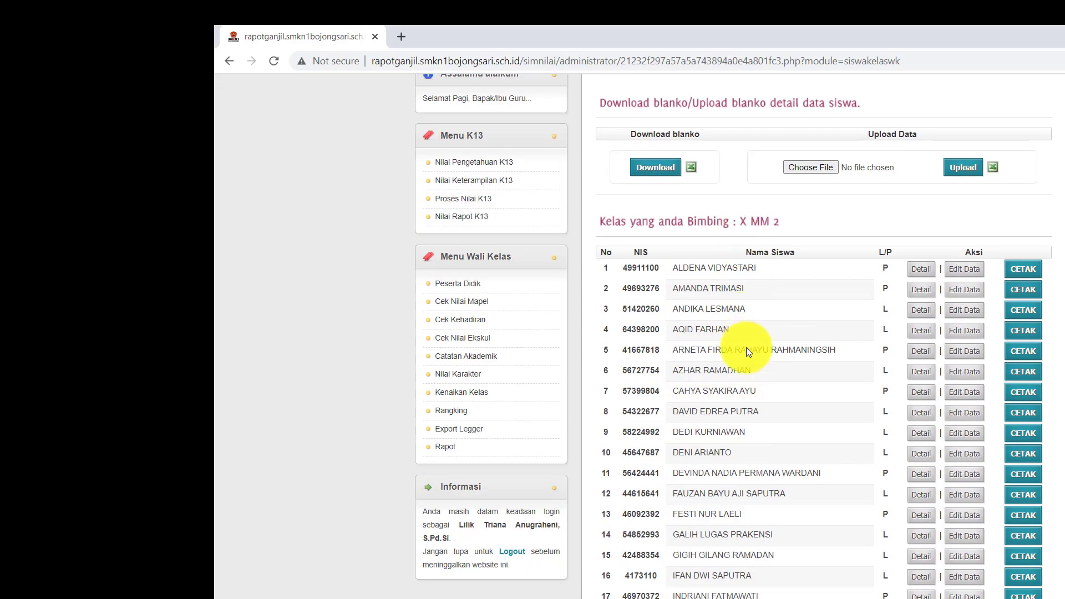
pyautogui.scroll(-3, 754, 410)
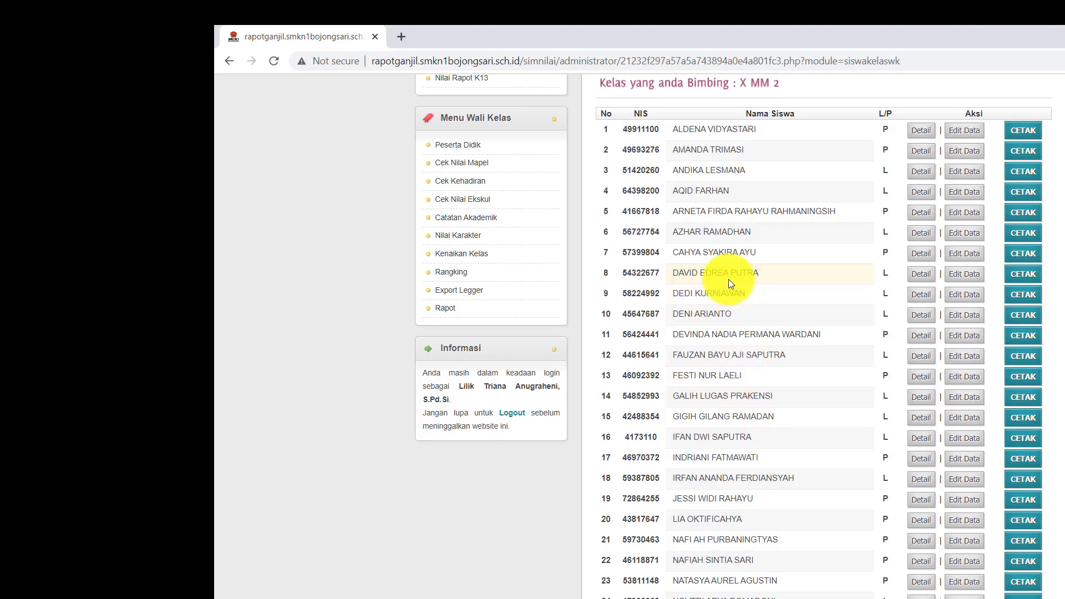
pyautogui.scroll(-6, 727, 382)
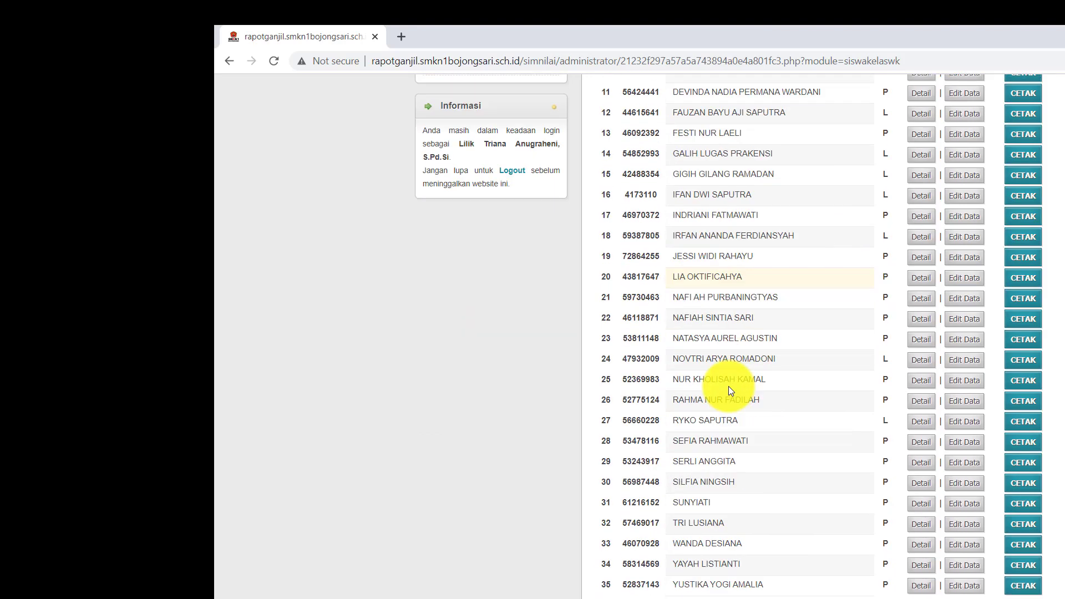
pyautogui.scroll(3, 614, 528)
pyautogui.scroll(6, 704, 390)
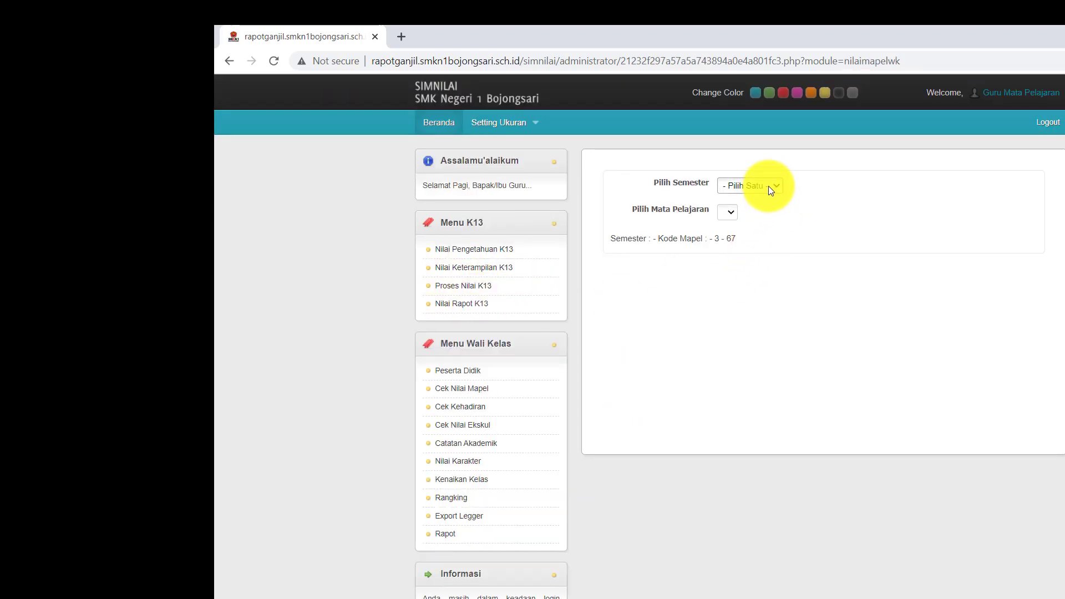
# Choose semester 1 and show the class grades for Kimia, after briefly viewing Fisika
pyautogui.click(769, 189)
pyautogui.click(753, 208)
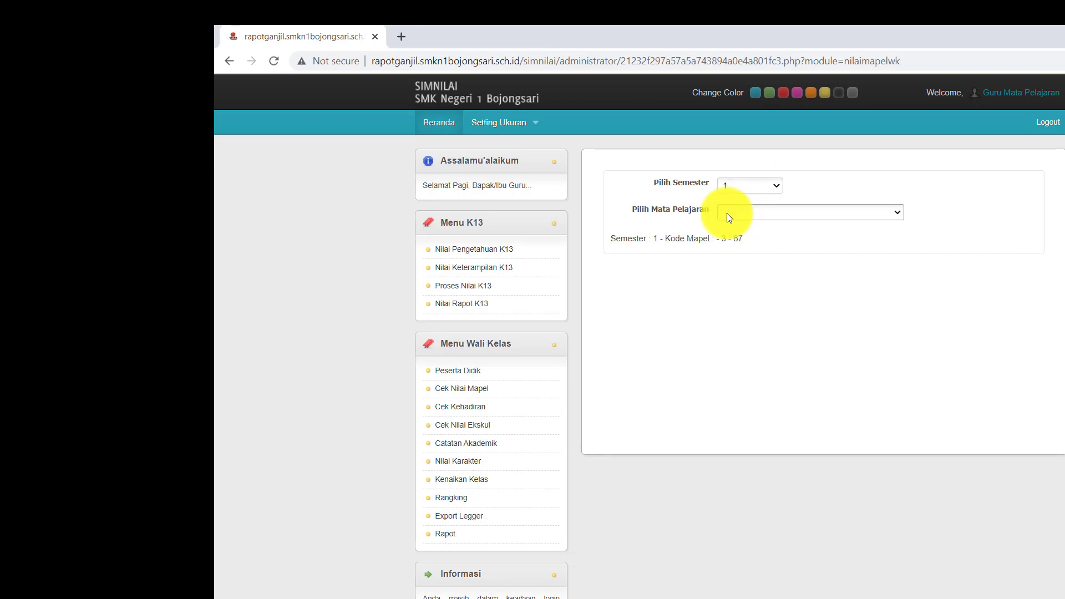
pyautogui.click(728, 215)
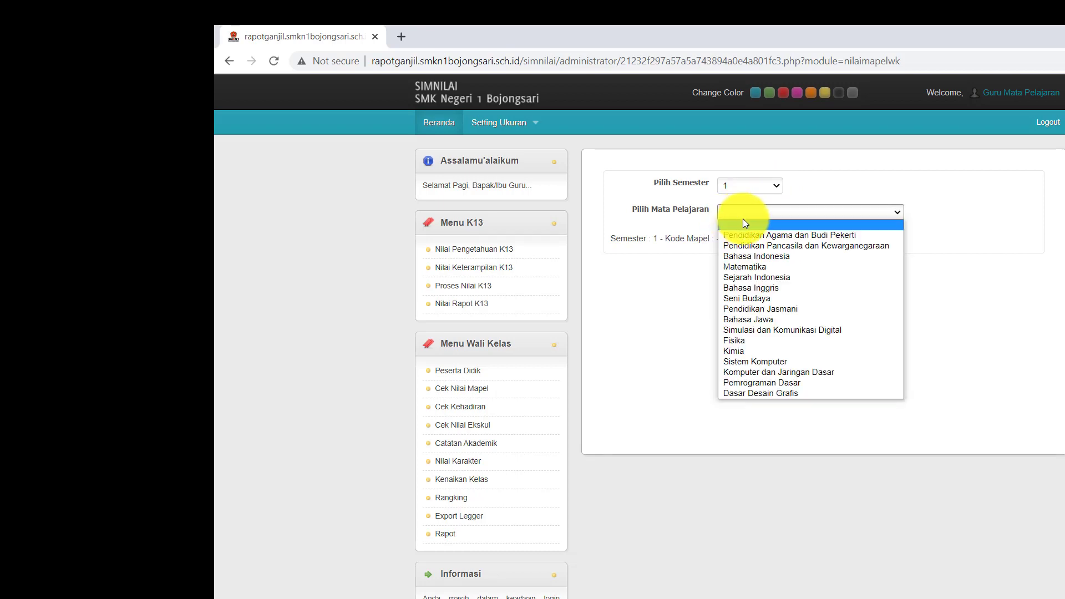
pyautogui.click(767, 344)
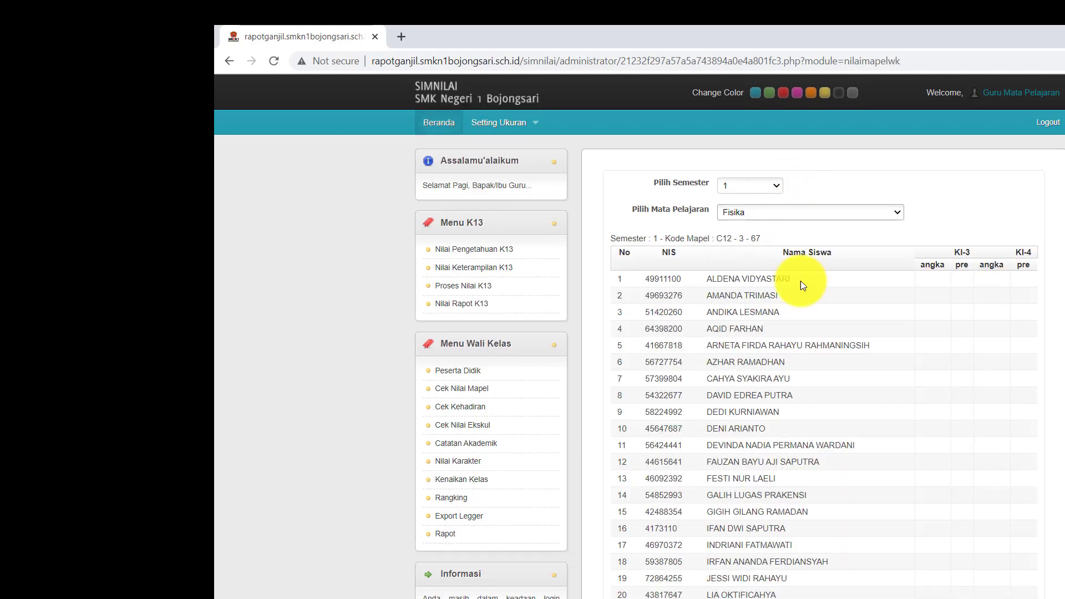
pyautogui.click(793, 214)
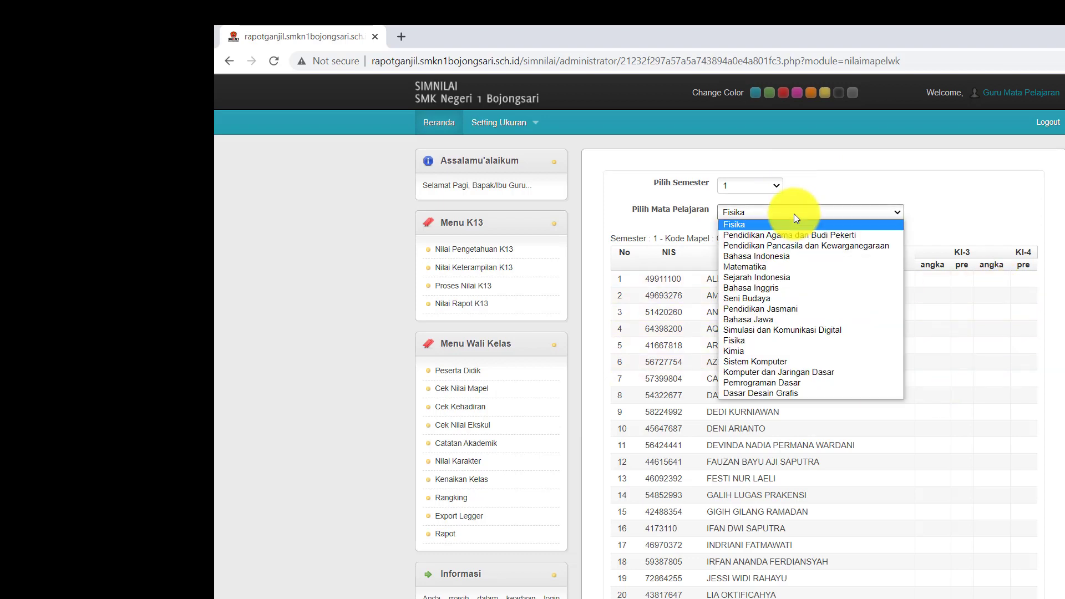
pyautogui.click(752, 349)
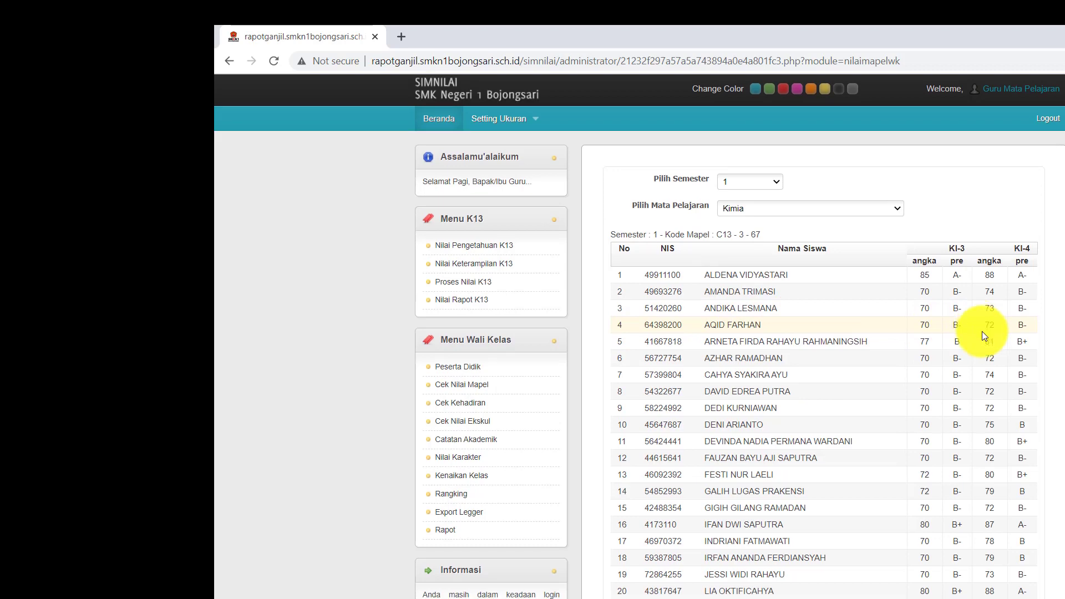
# Scroll through the KI-3 and KI-4 Kimia scores for rows 1–35 and back to the top
pyautogui.scroll(-5, 982, 331)
pyautogui.scroll(5, 870, 311)
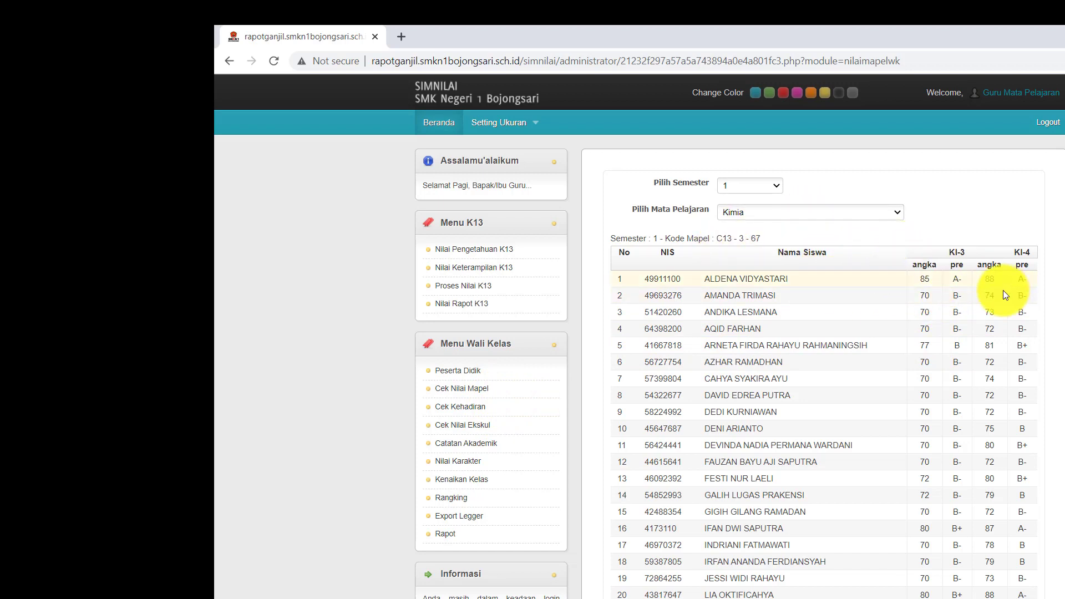
pyautogui.scroll(-5, 961, 381)
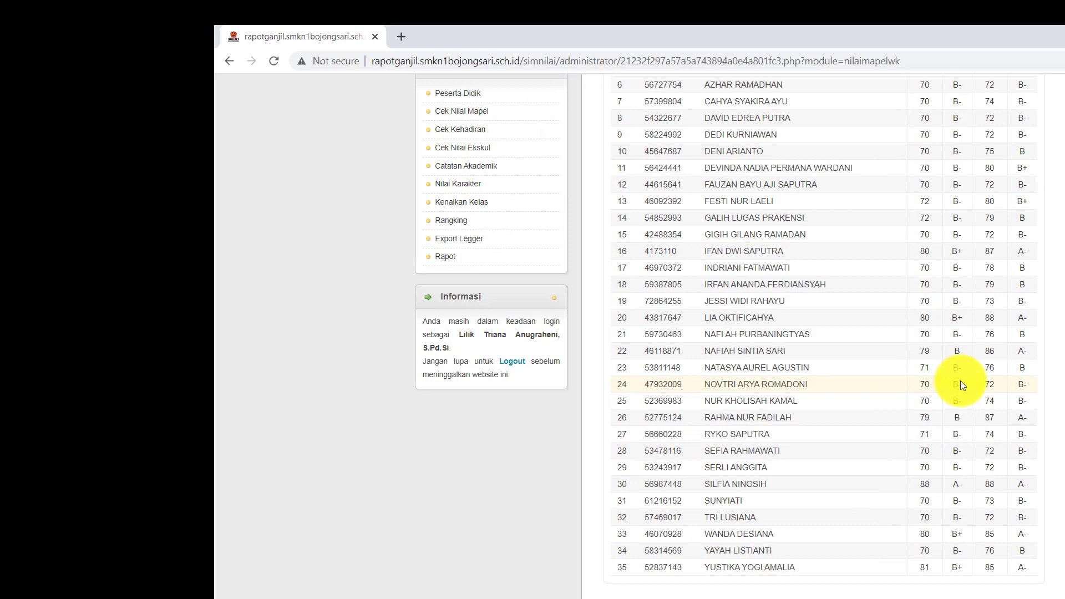
pyautogui.scroll(1, 961, 382)
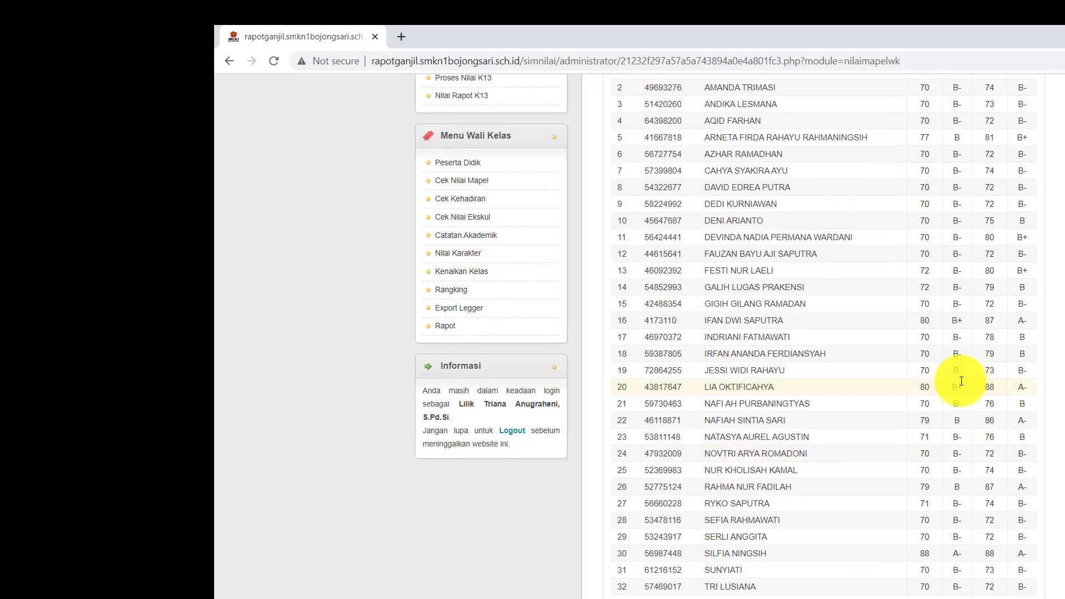
pyautogui.scroll(2, 961, 381)
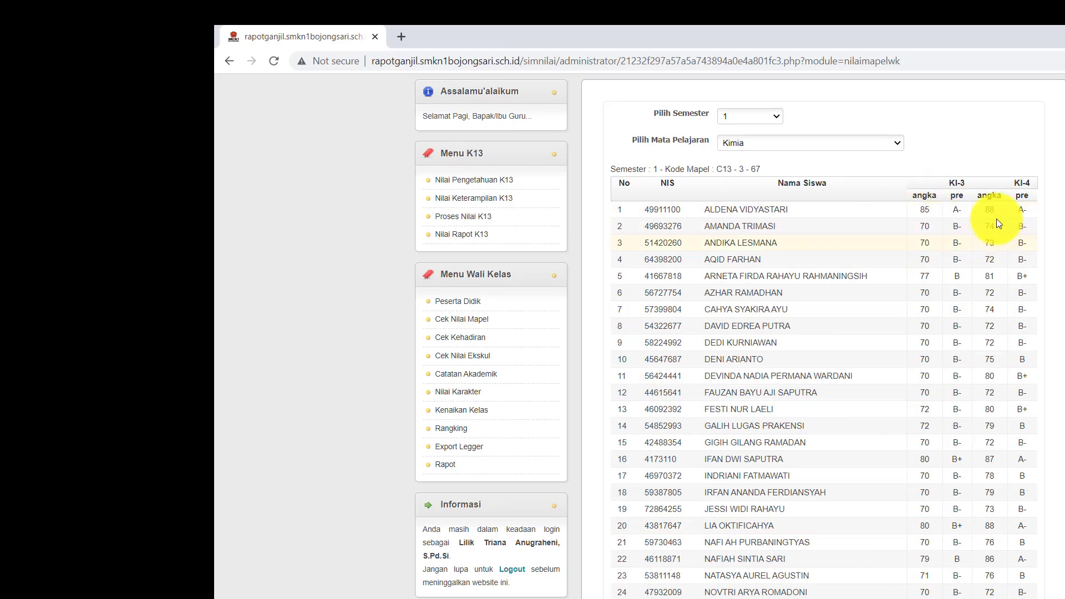
pyautogui.scroll(-4, 959, 235)
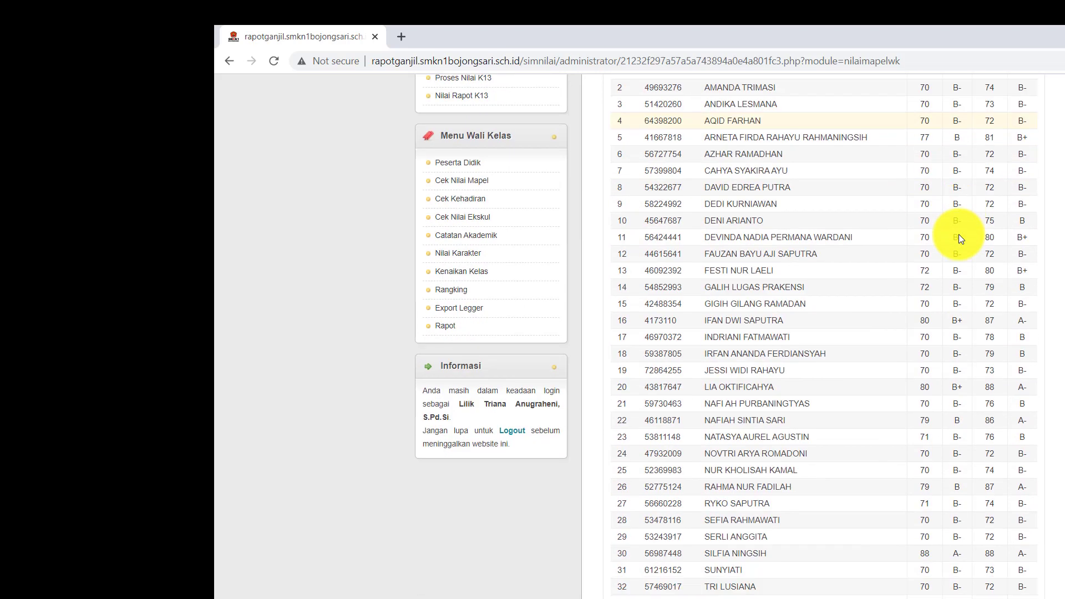
pyautogui.scroll(5, 963, 284)
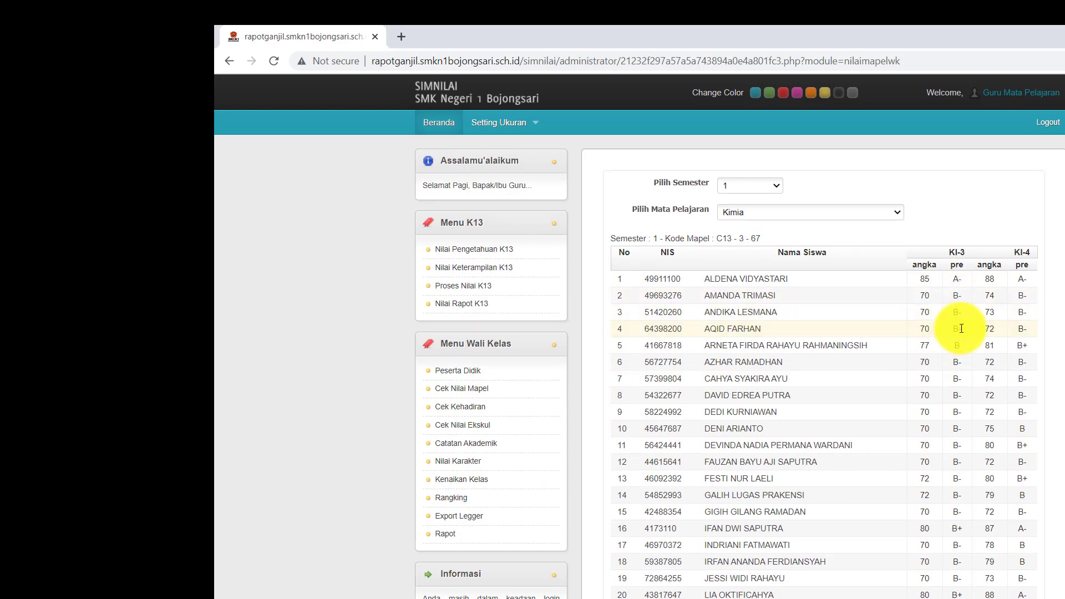
pyautogui.scroll(-1, 961, 329)
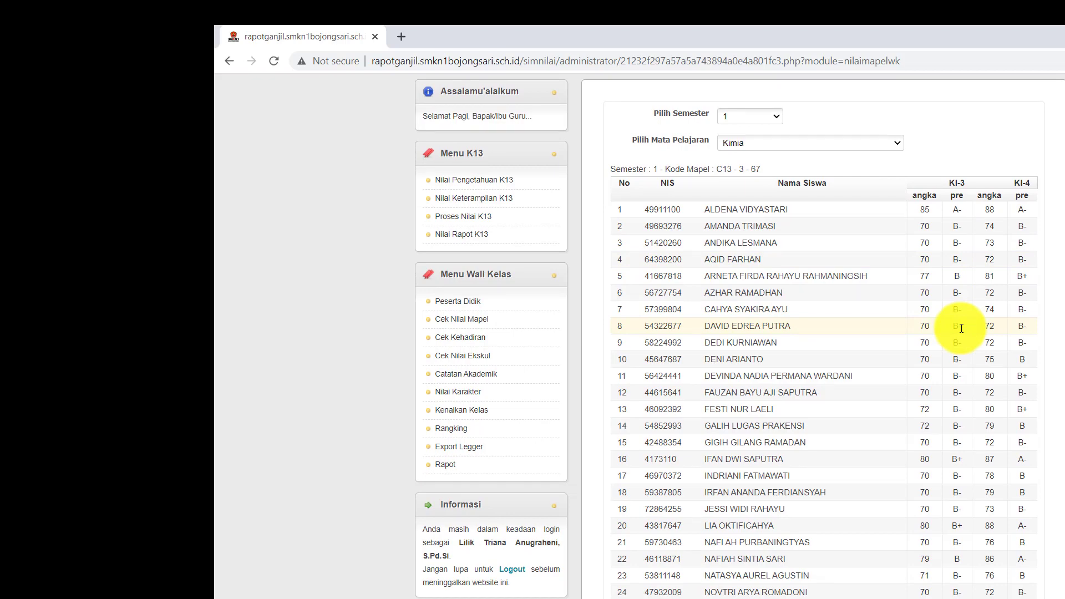
pyautogui.scroll(-2, 961, 329)
pyautogui.scroll(-2, 961, 328)
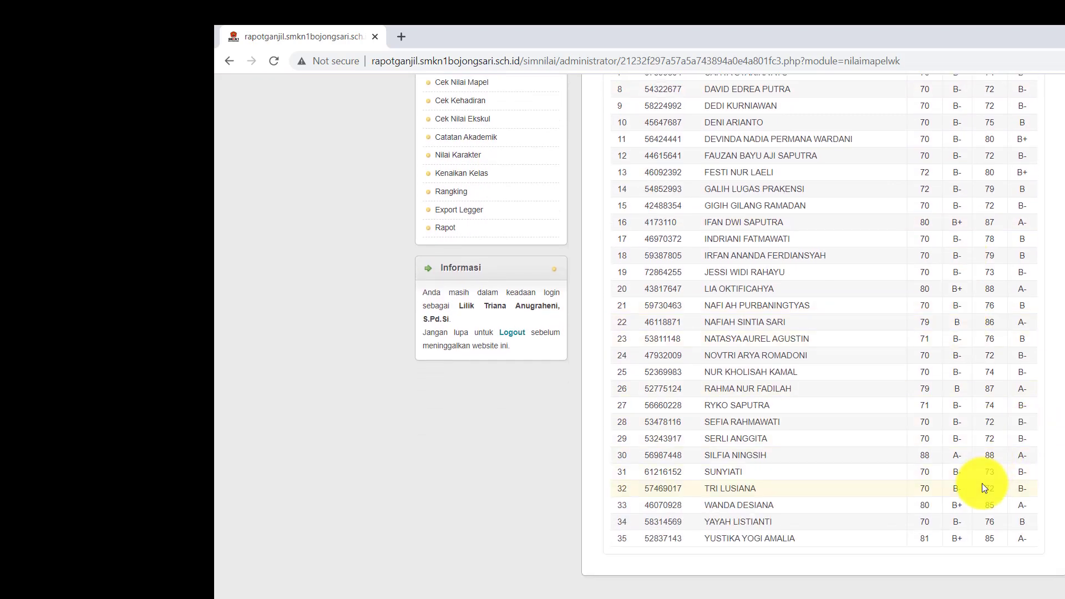
pyautogui.scroll(5, 976, 538)
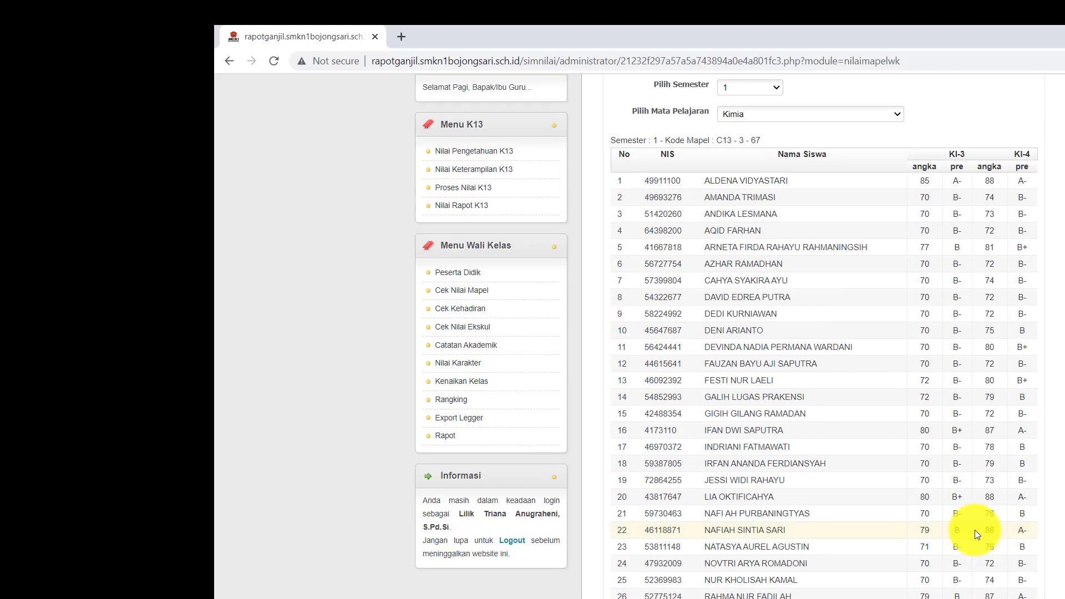
pyautogui.scroll(-5, 956, 279)
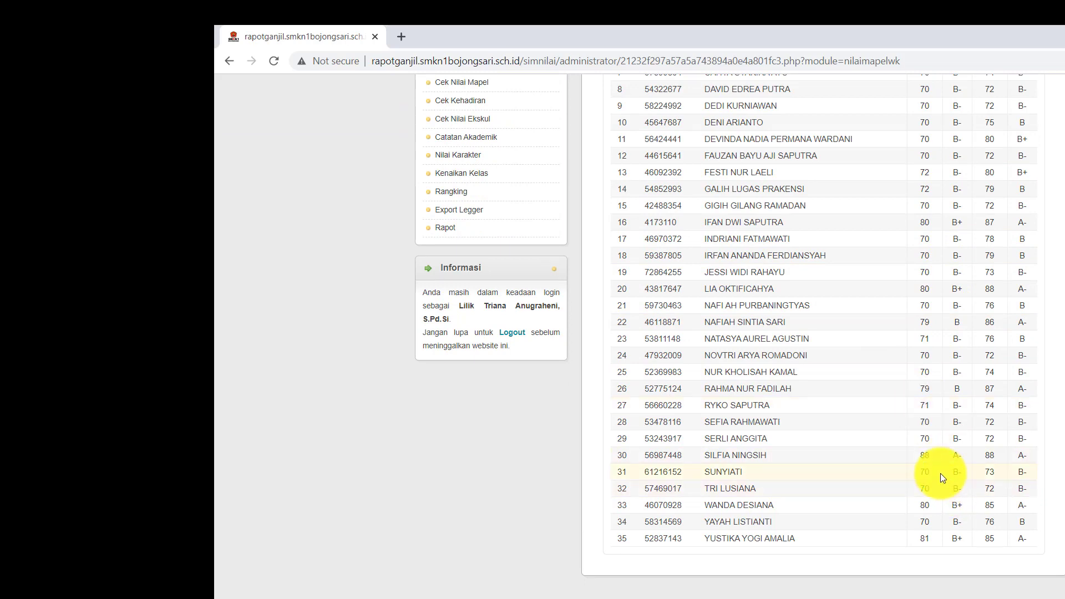
pyautogui.scroll(5, 966, 439)
pyautogui.scroll(1, 966, 438)
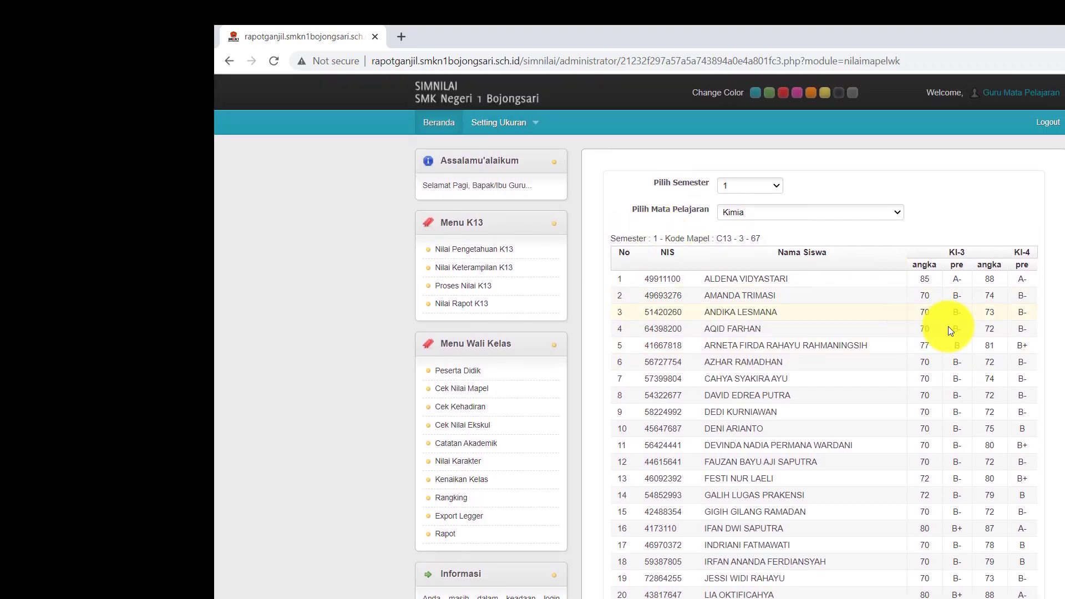
pyautogui.scroll(-5, 992, 283)
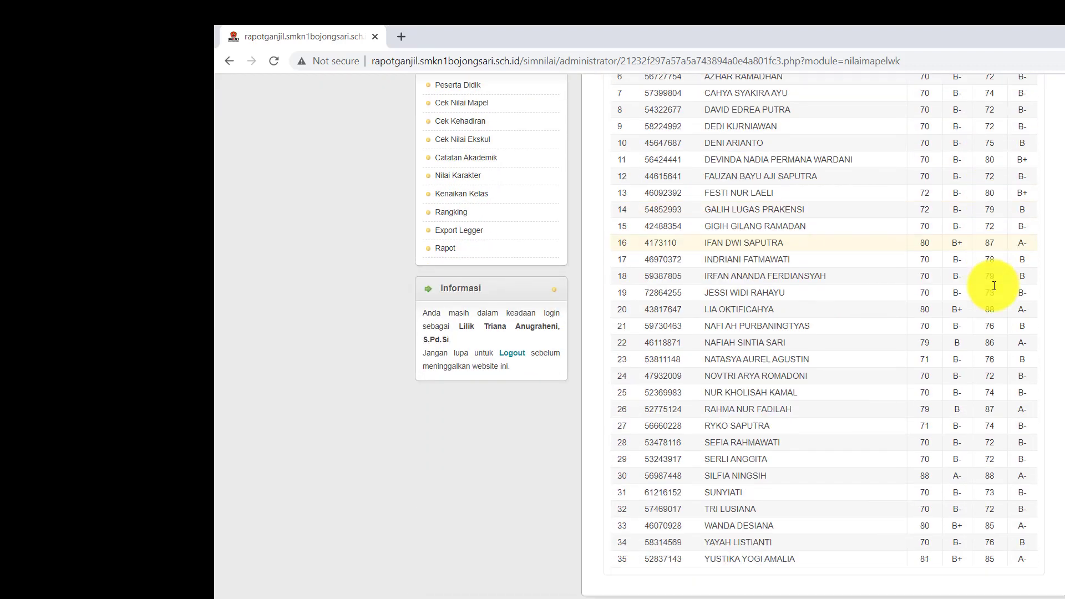
pyautogui.scroll(5, 994, 287)
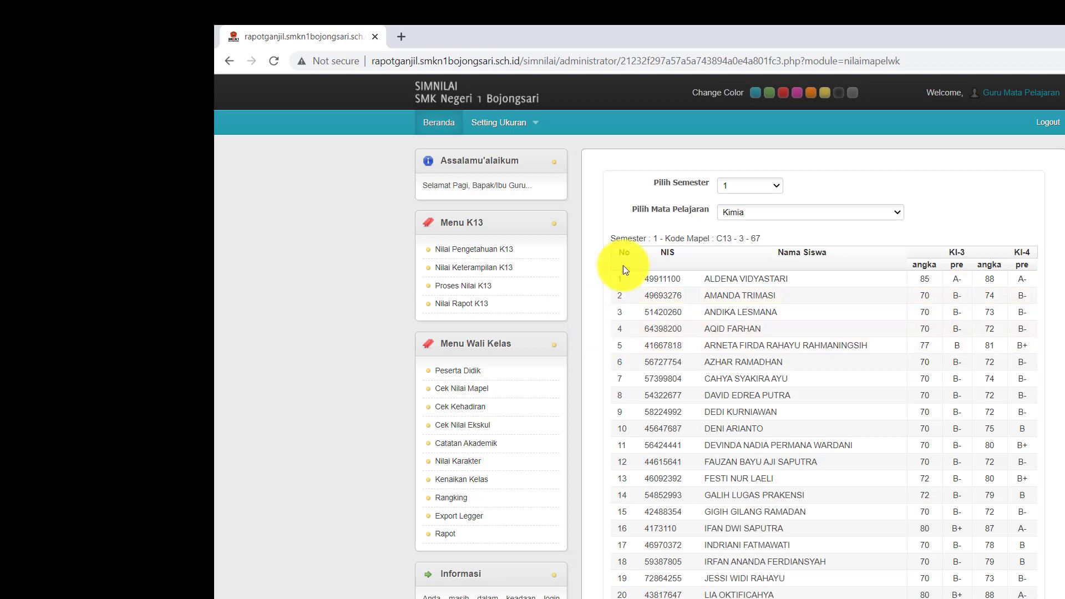
pyautogui.scroll(-4, 794, 335)
pyautogui.scroll(4, 794, 334)
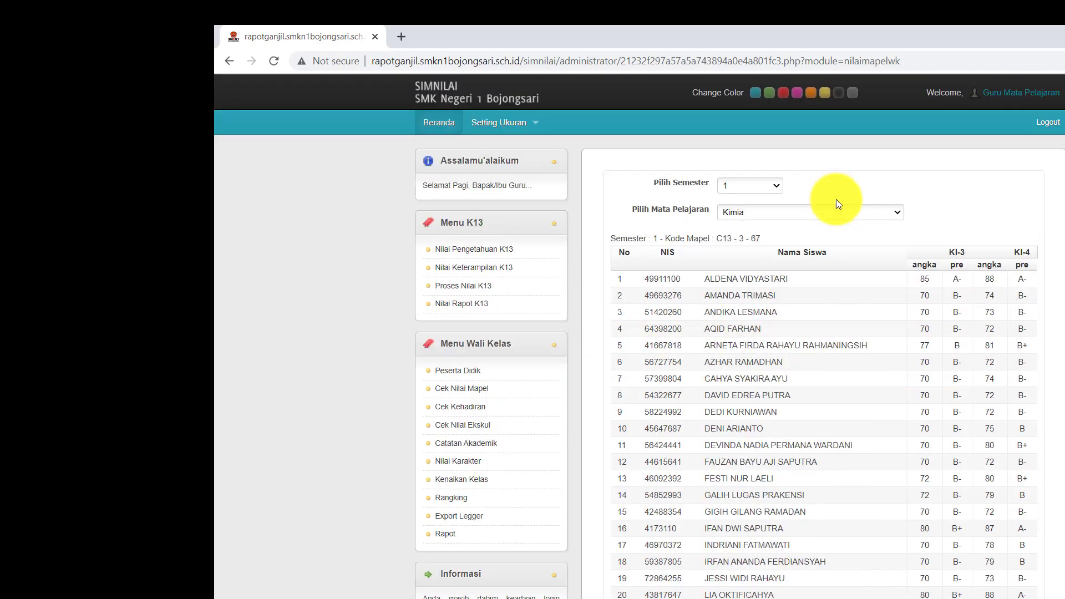
pyautogui.click(832, 212)
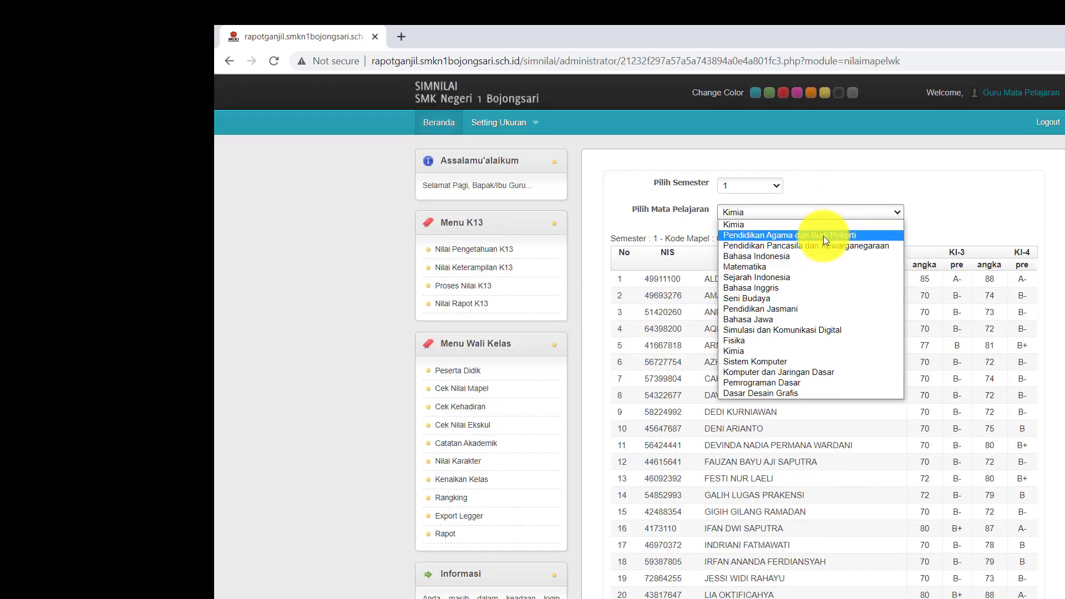
pyautogui.click(823, 235)
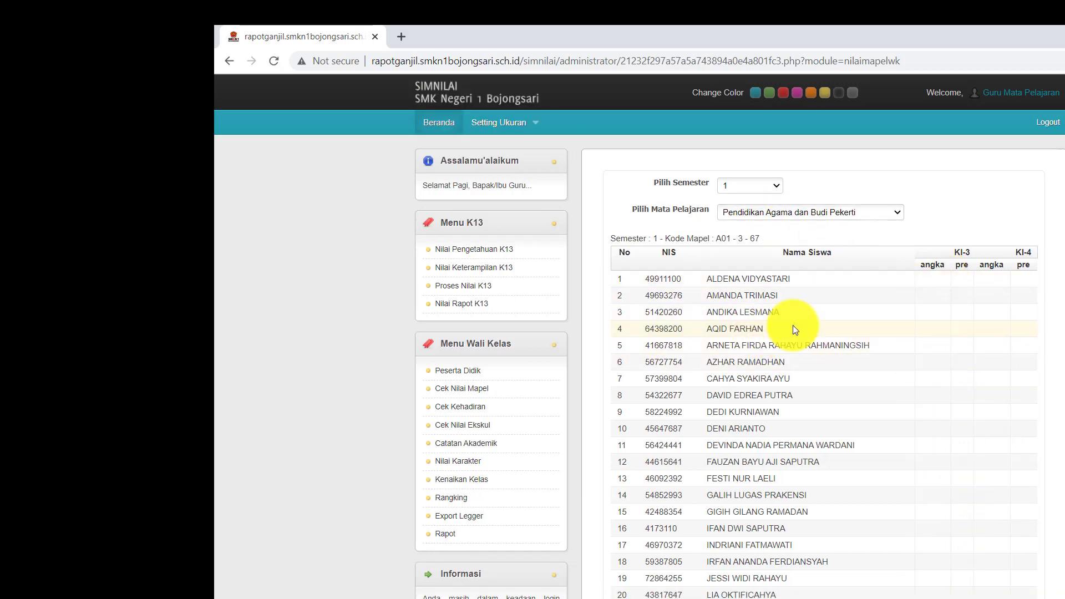
pyautogui.click(852, 212)
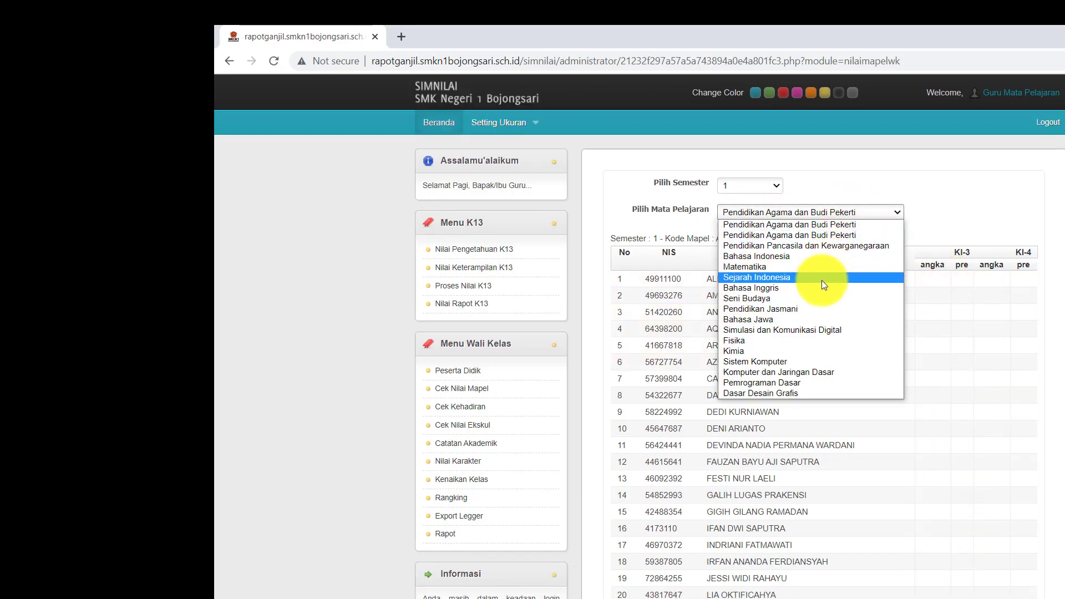
pyautogui.click(802, 361)
pyautogui.click(834, 214)
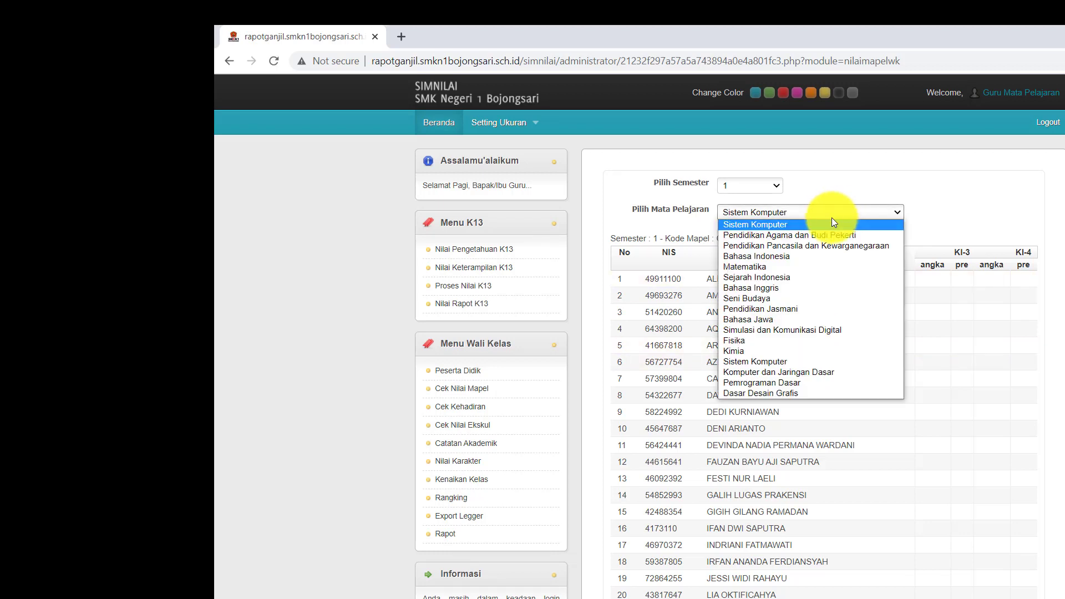
pyautogui.click(782, 350)
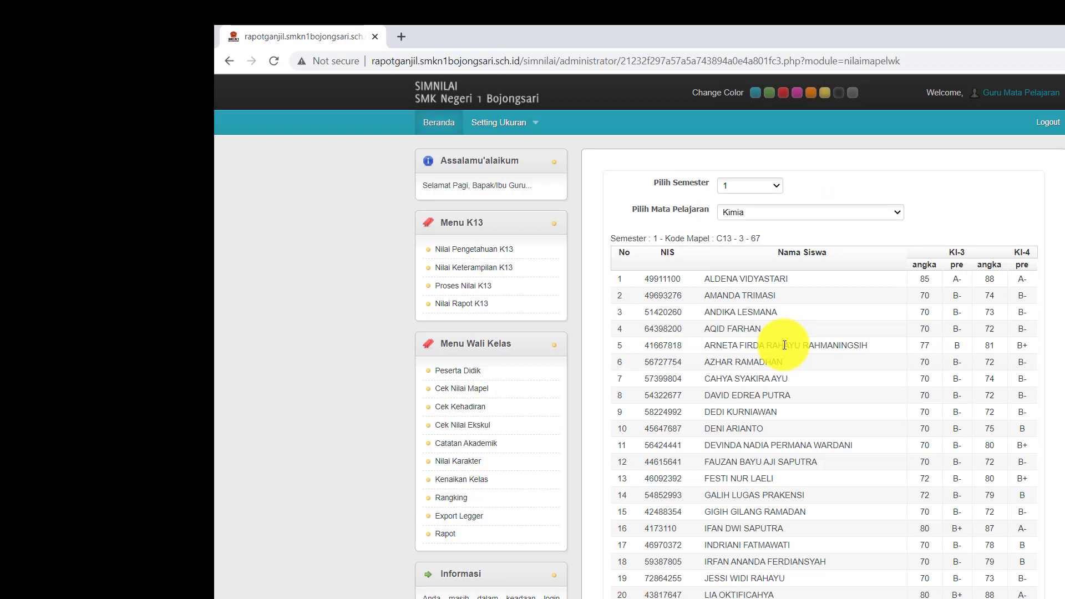
pyautogui.scroll(-4, 948, 362)
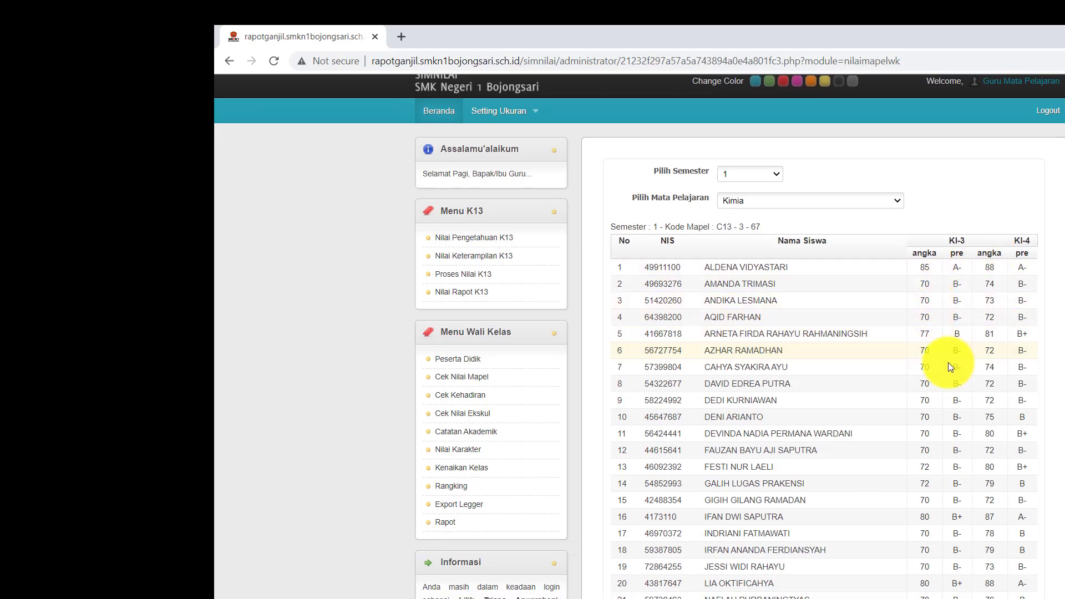
pyautogui.scroll(-2, 947, 362)
pyautogui.scroll(5, 943, 367)
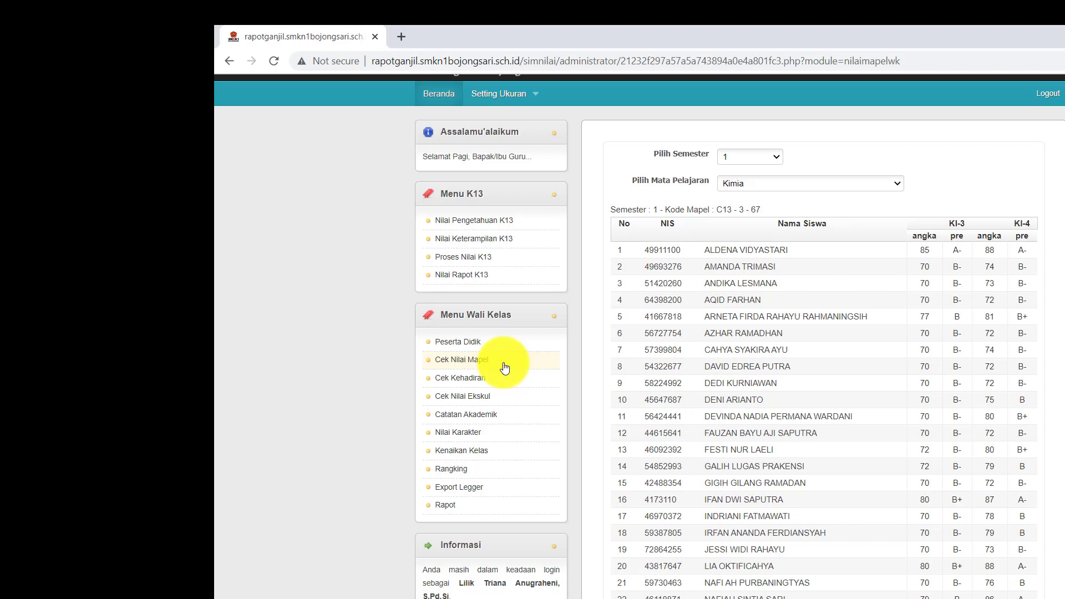
# Open Cek Kehadiran and scroll through the attendance table with its empty S, I, A columns
pyautogui.click(474, 381)
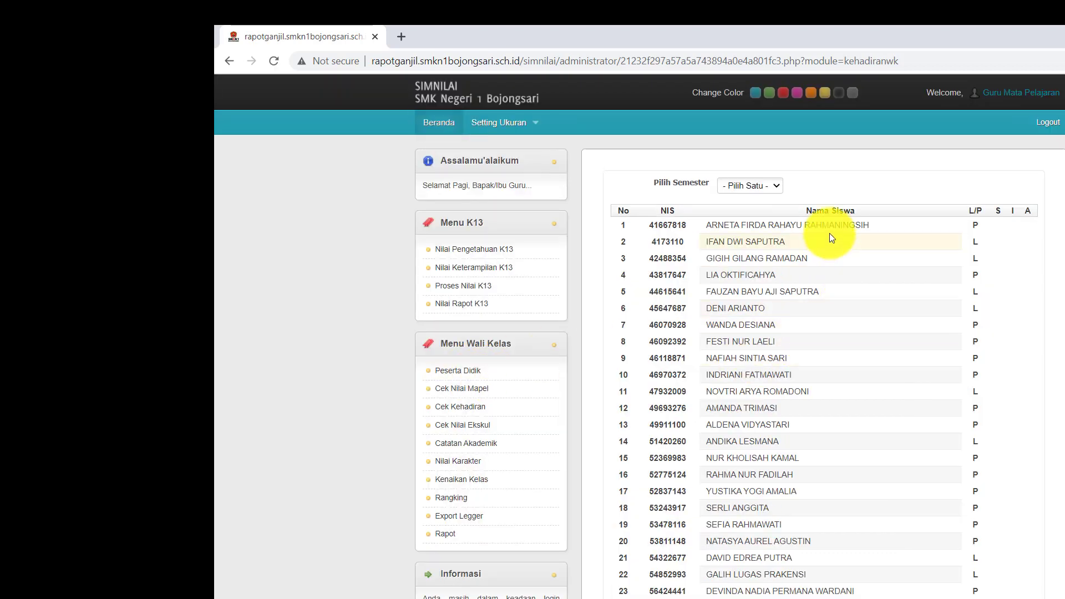
pyautogui.scroll(-5, 830, 233)
pyautogui.scroll(5, 829, 233)
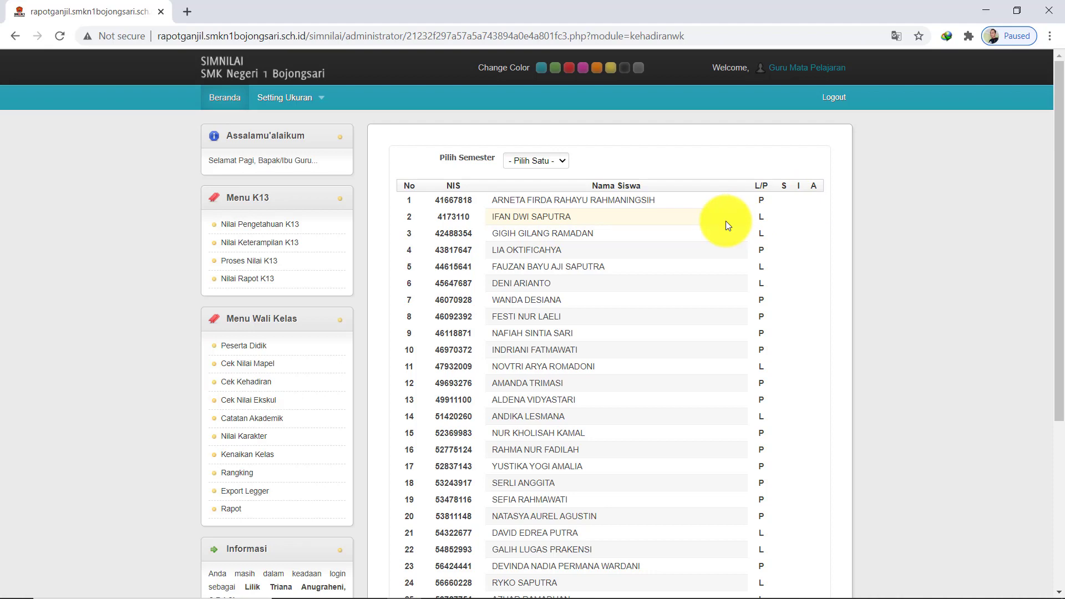
pyautogui.scroll(-1, 726, 221)
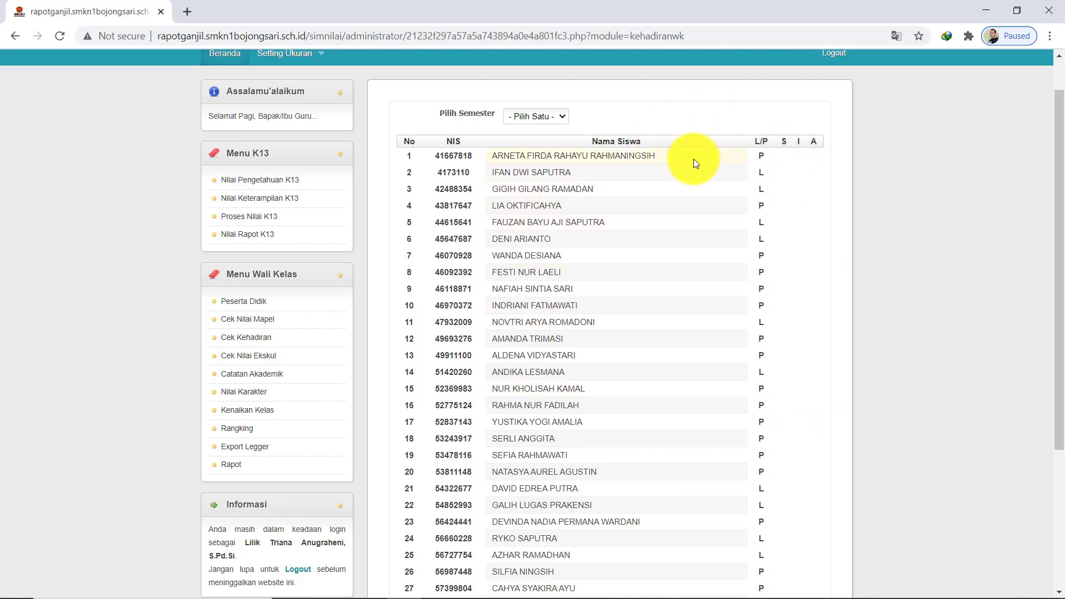
pyautogui.scroll(-5, 685, 172)
pyautogui.scroll(5, 685, 172)
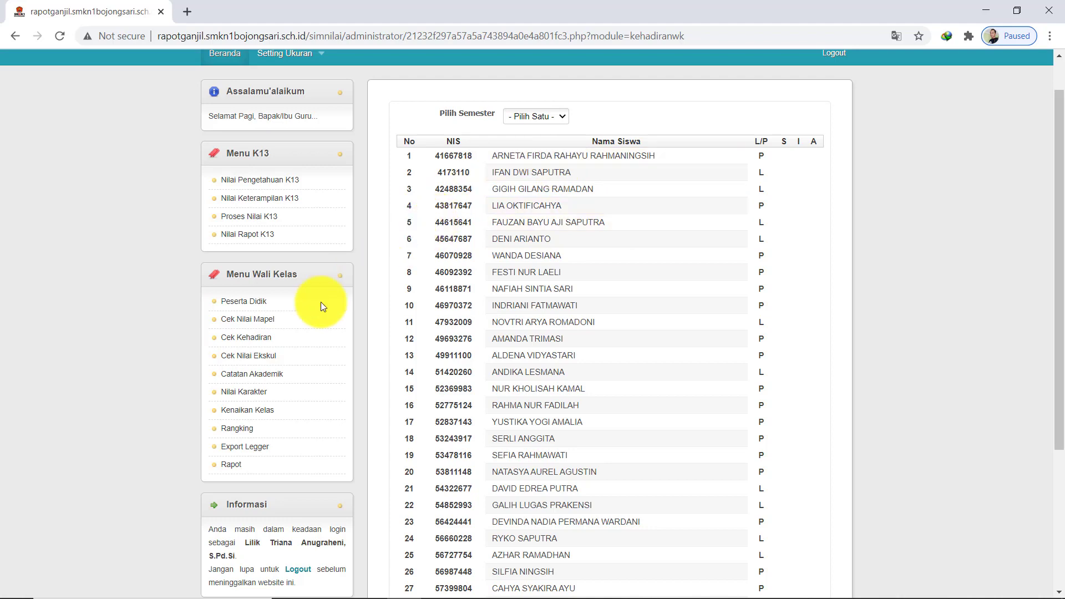
# Check the Pramuka extracurricular grades for semester 1, then go to the academic notes page
pyautogui.click(276, 357)
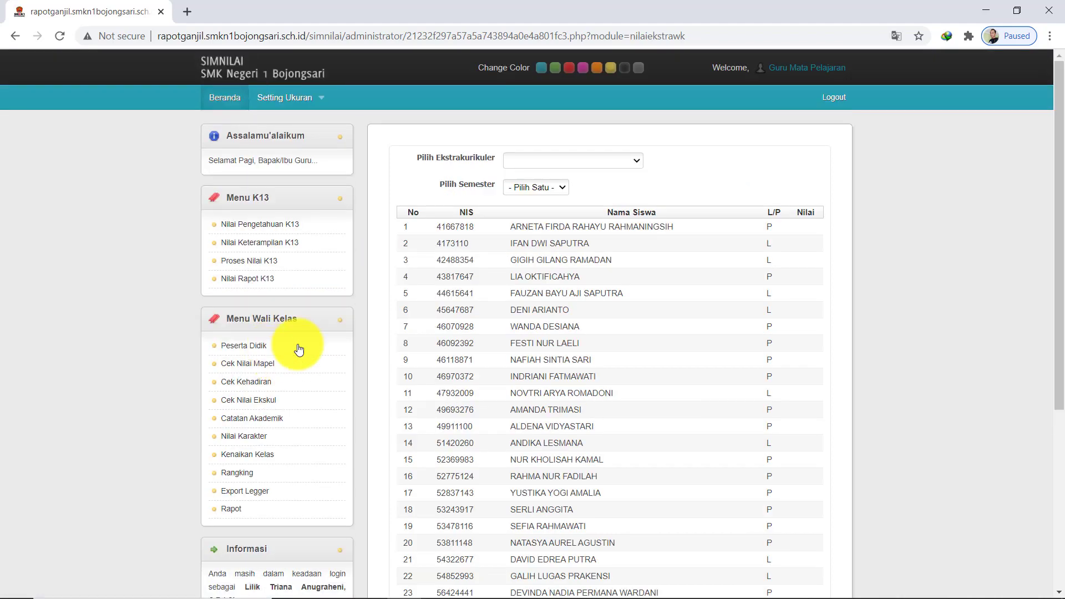
pyautogui.click(280, 400)
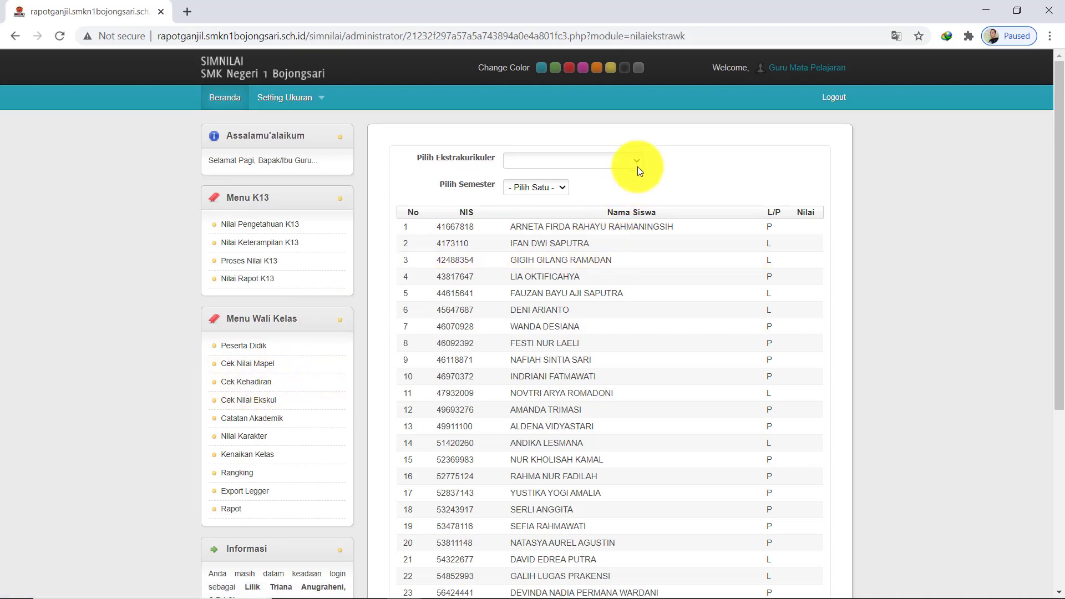
pyautogui.click(635, 160)
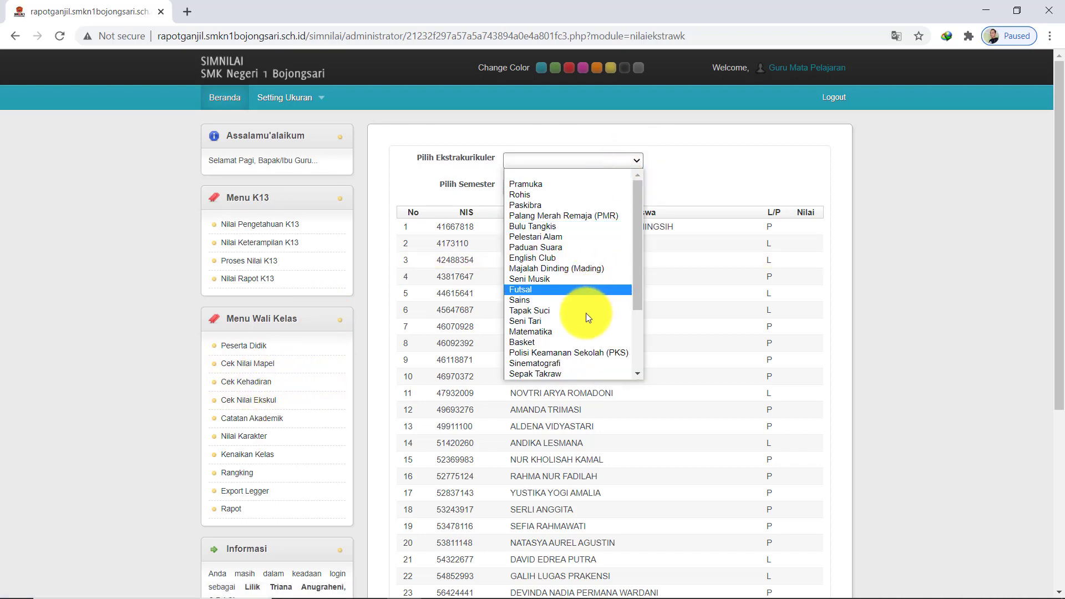
pyautogui.click(574, 187)
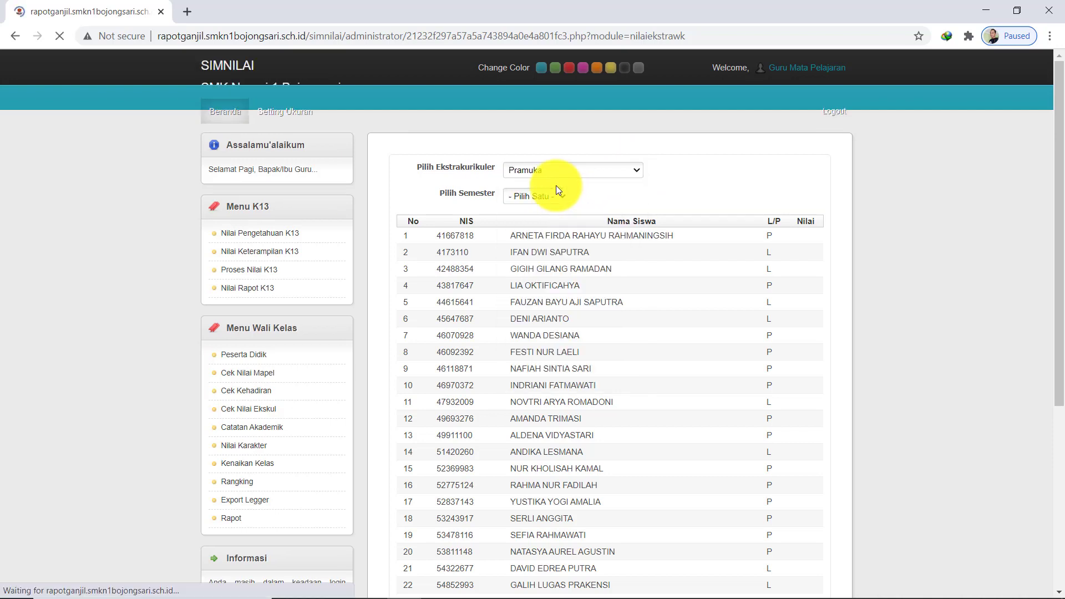
pyautogui.click(554, 188)
pyautogui.click(541, 205)
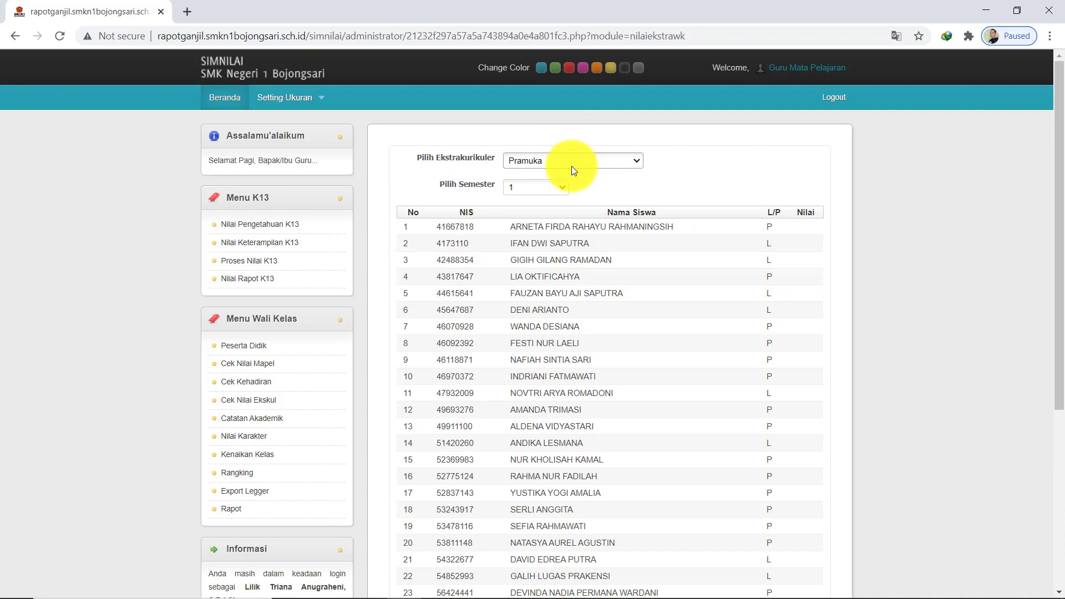
pyautogui.click(607, 161)
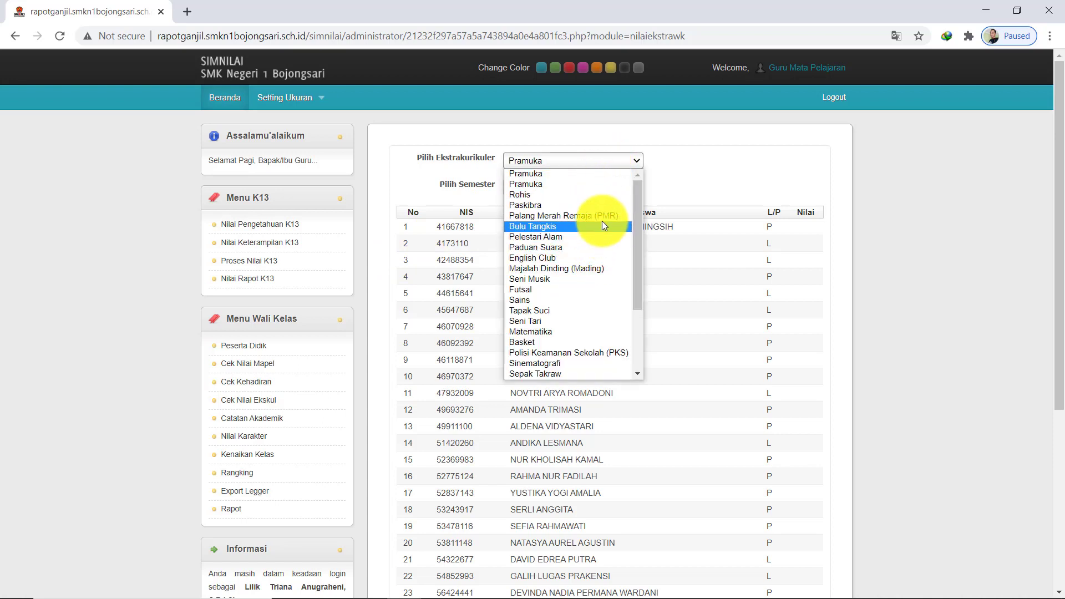
pyautogui.click(678, 333)
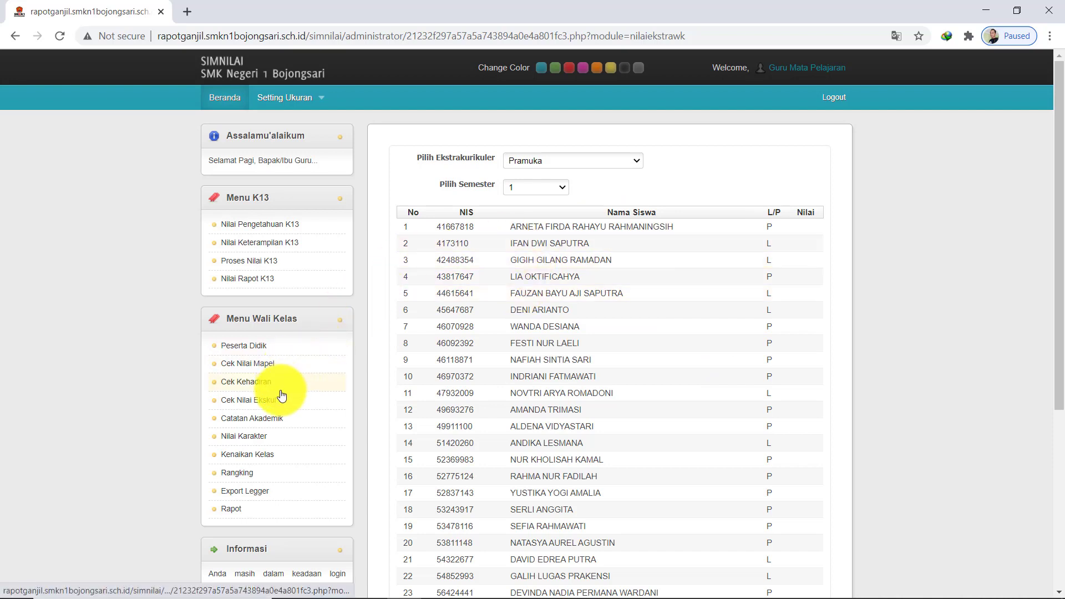
pyautogui.click(283, 409)
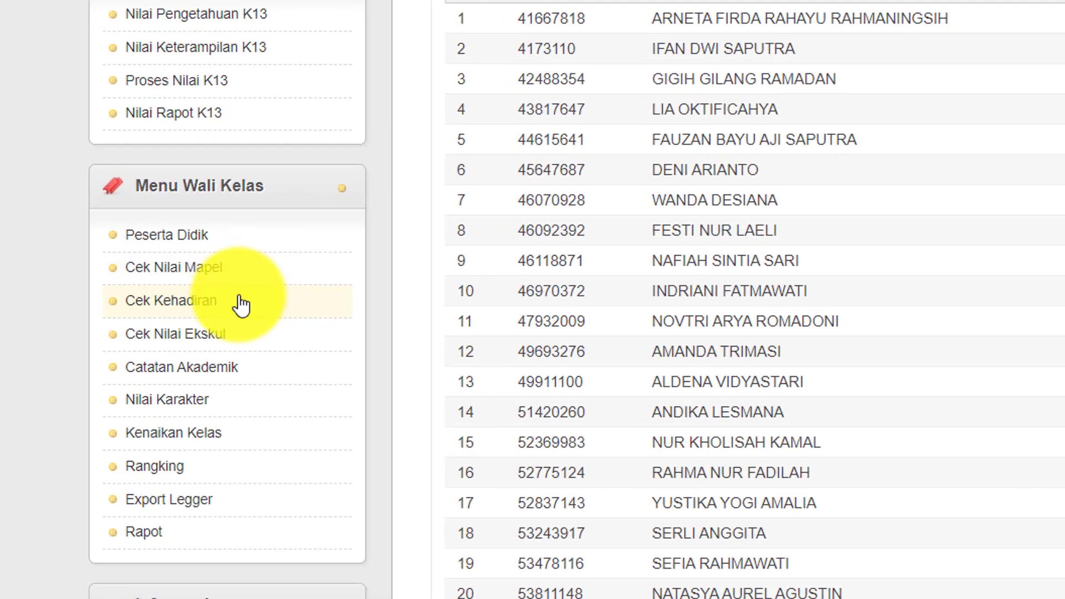
pyautogui.click(241, 355)
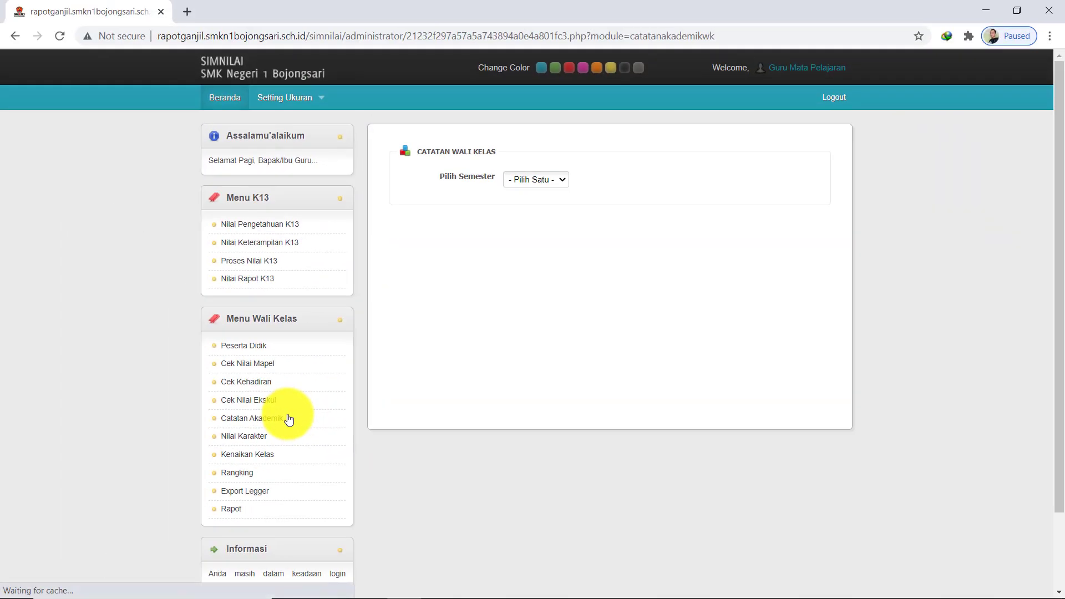
pyautogui.click(561, 182)
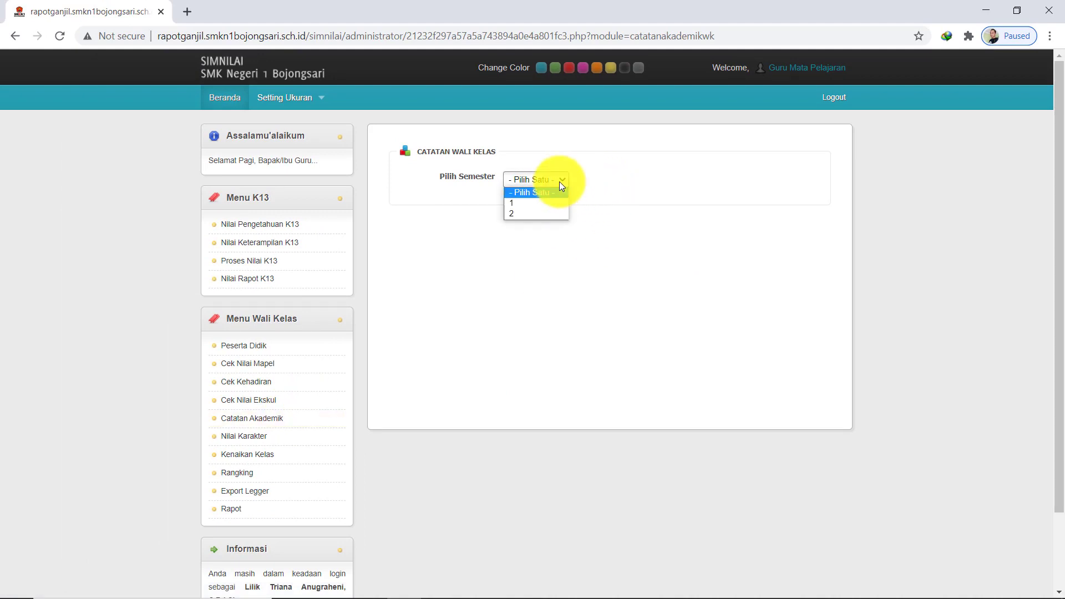
pyautogui.click(545, 201)
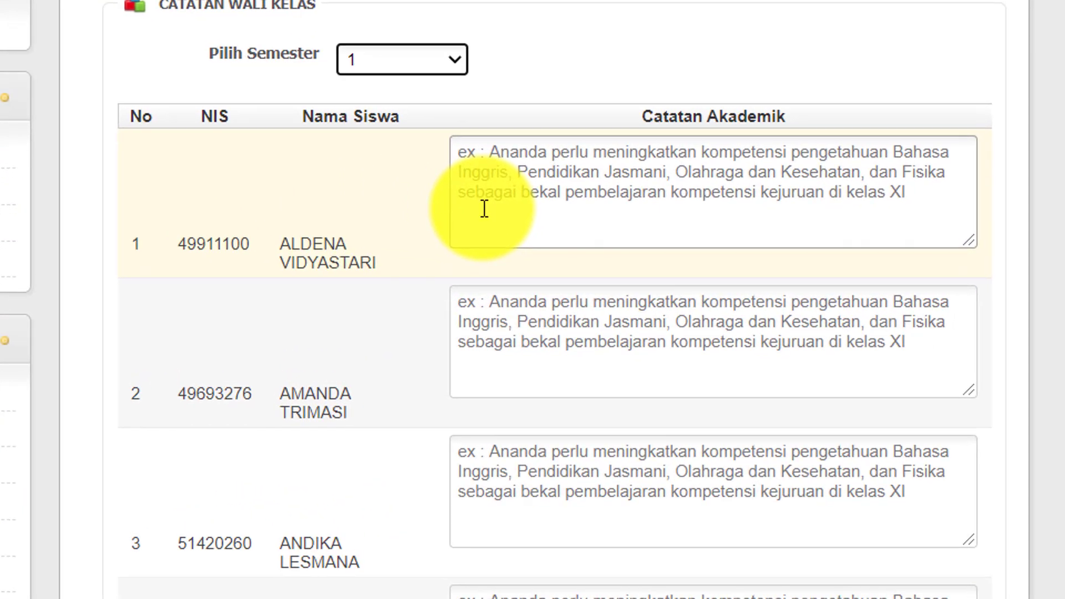
pyautogui.click(484, 208)
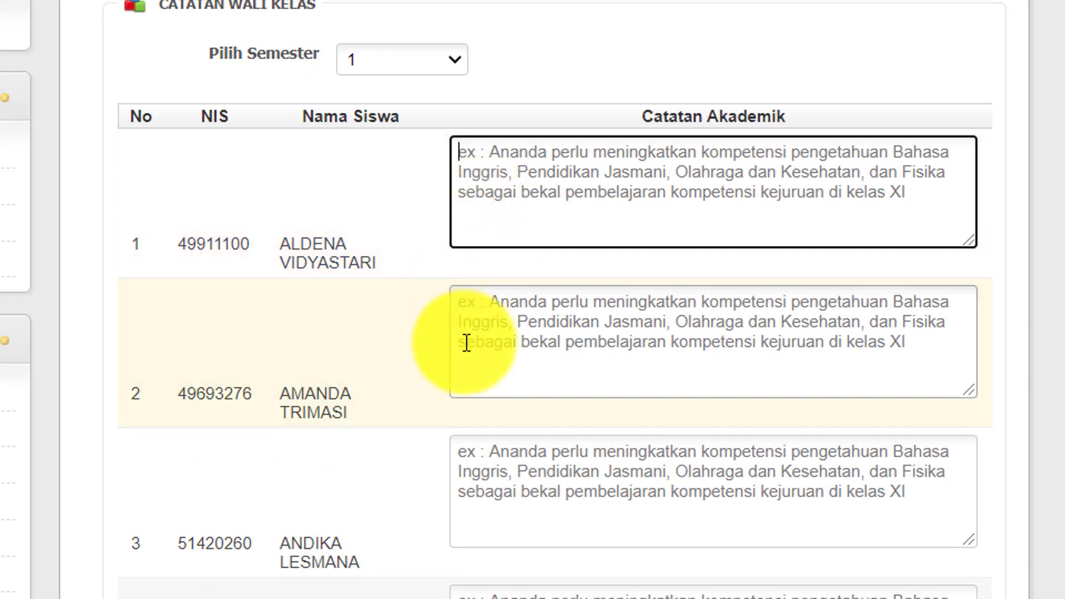
pyautogui.scroll(-15, 466, 342)
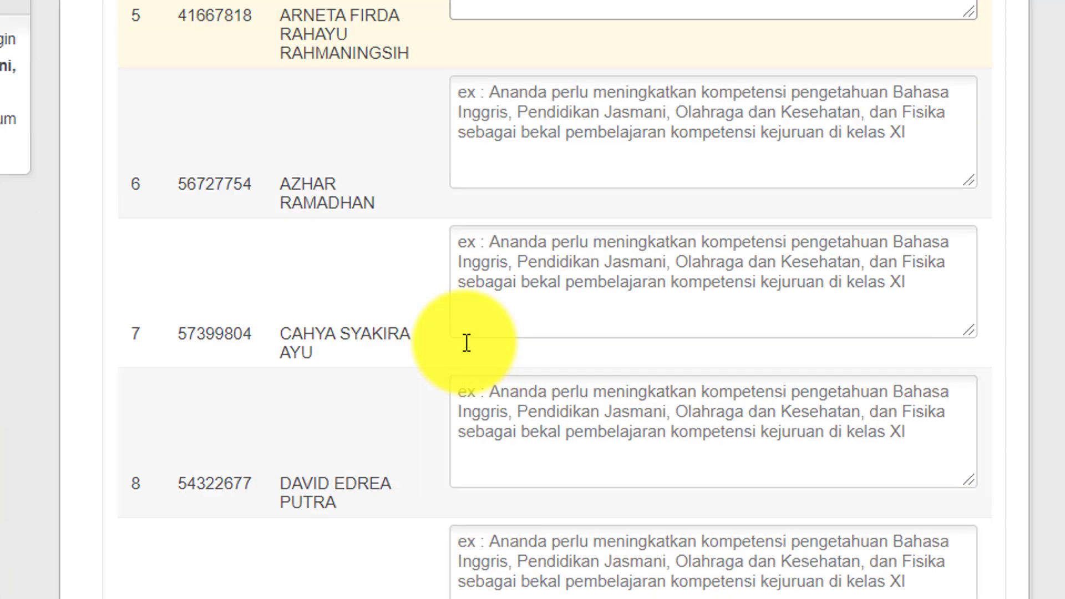
pyautogui.scroll(15, 466, 340)
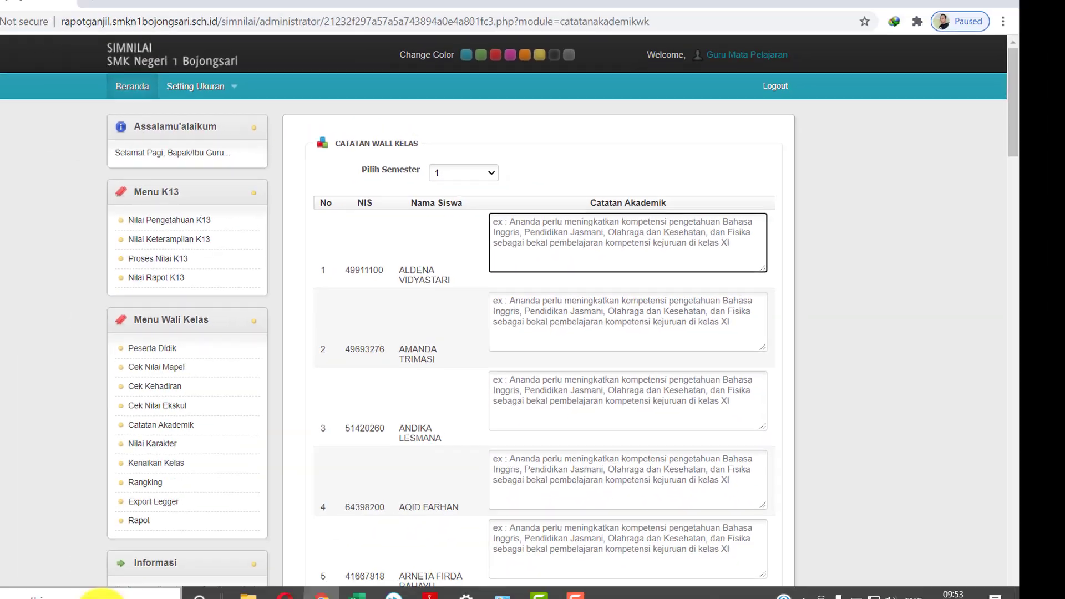
pyautogui.click(121, 592)
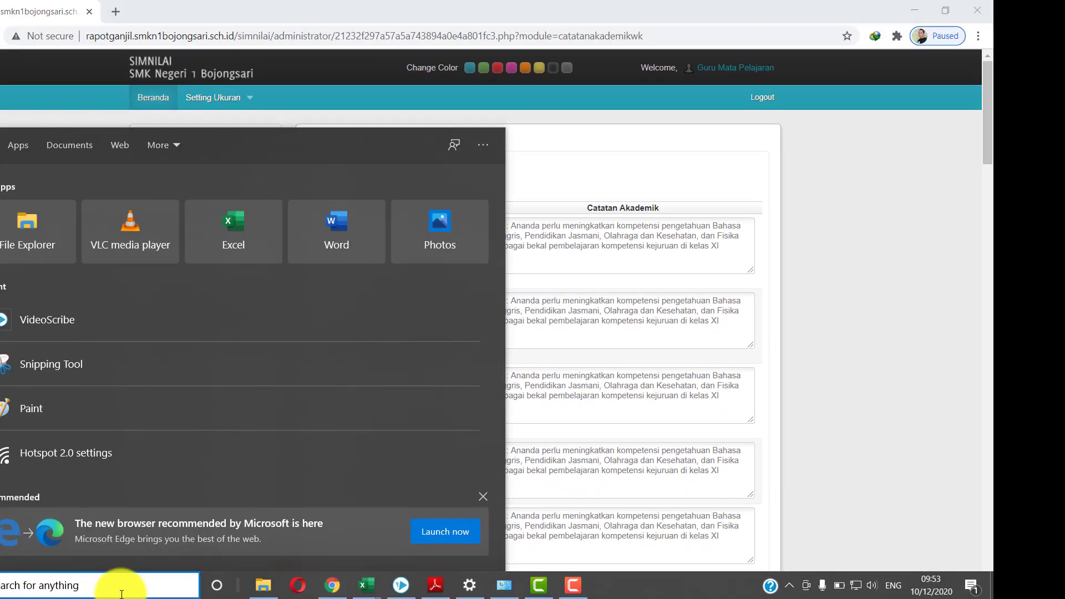
# Launch Notepad and edit the sample note, adding a comma and changing XI to X
pyautogui.write('notepad')
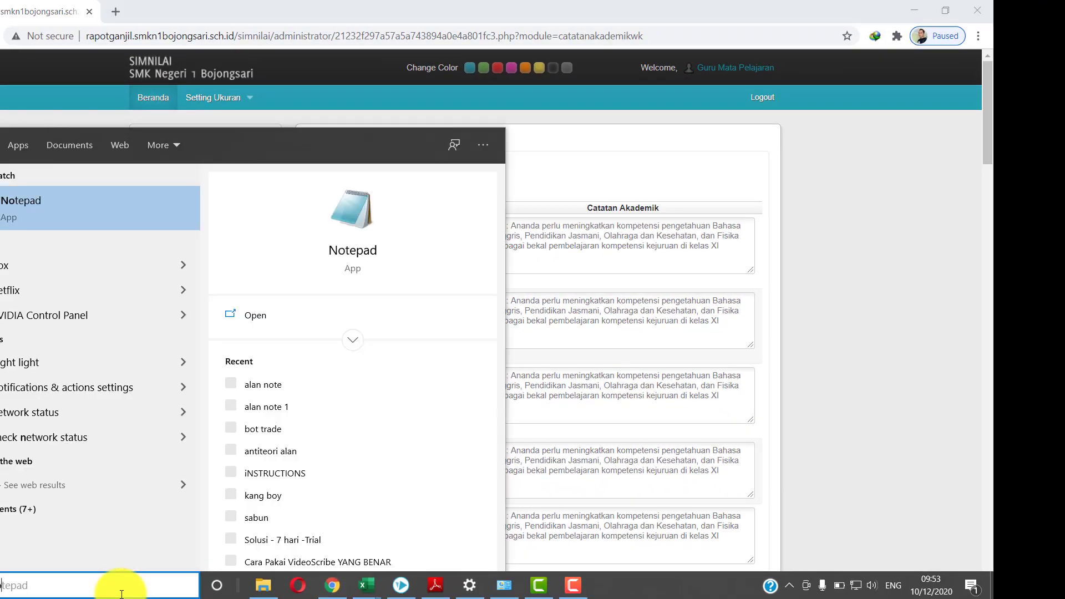
pyautogui.press('Return')
pyautogui.moveTo(796, 94); pyautogui.dragTo(177, 104)
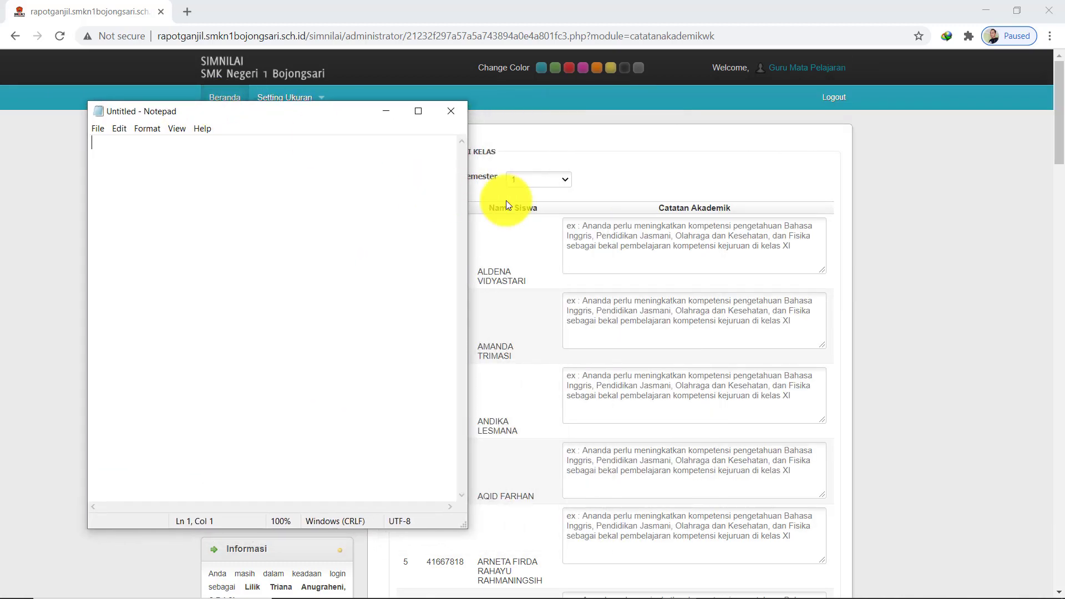
pyautogui.click(582, 232)
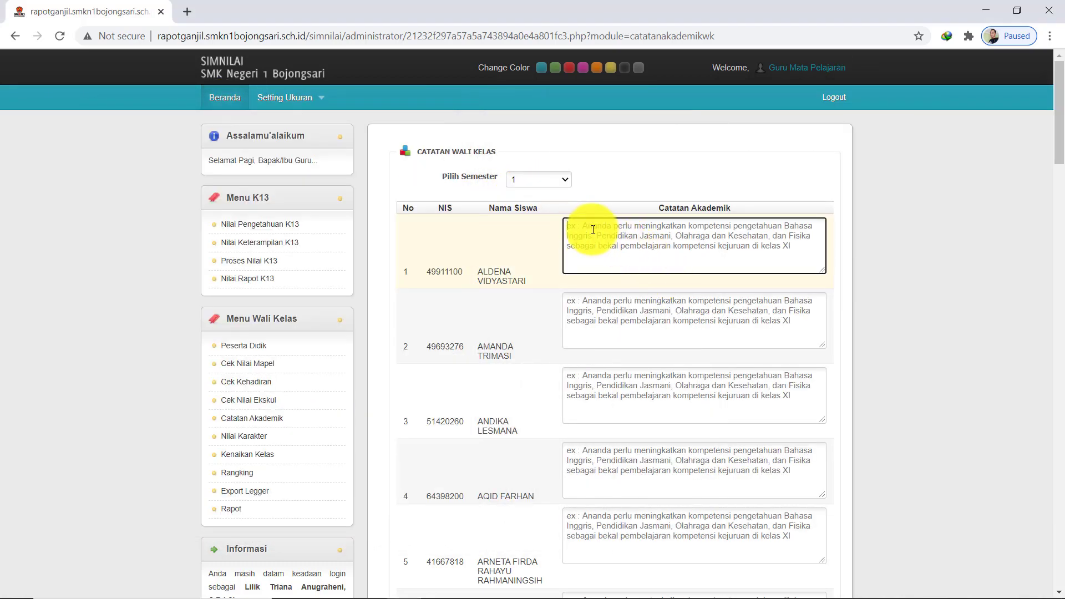
pyautogui.moveTo(444, 597)
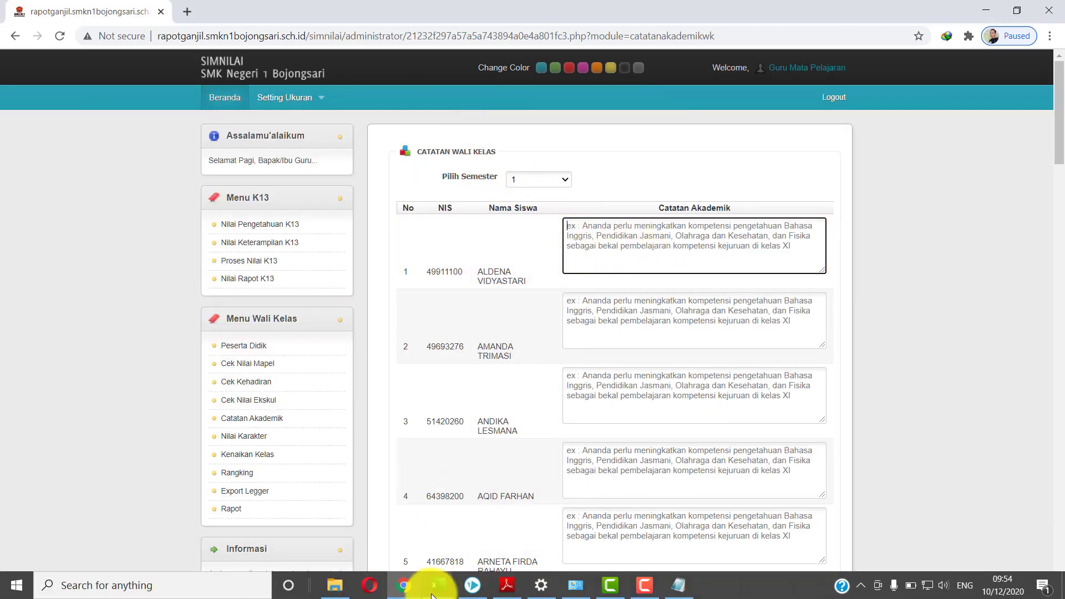
pyautogui.click(677, 587)
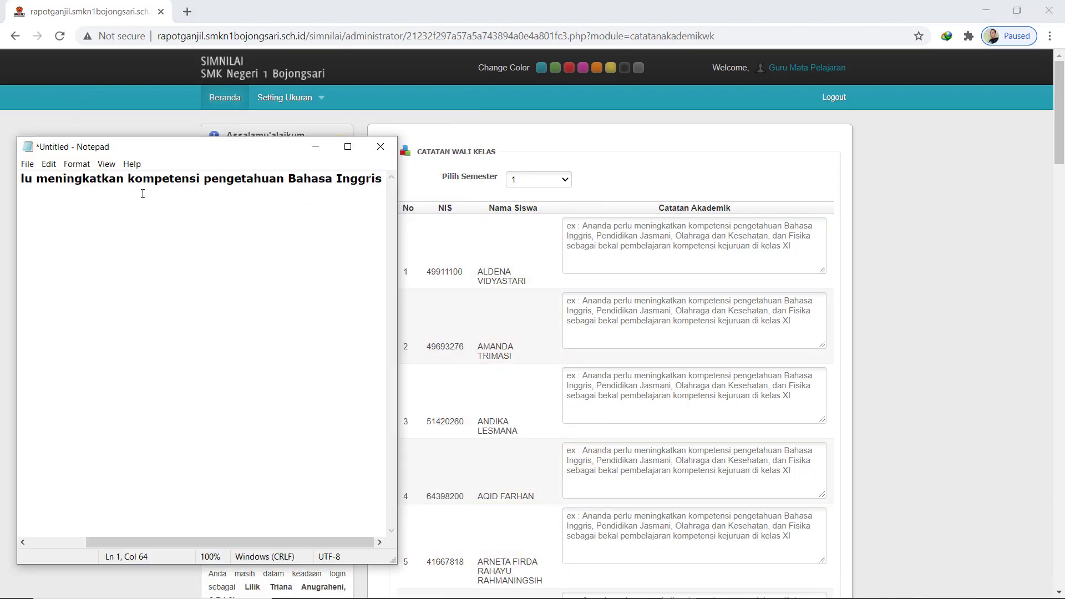
pyautogui.write(',')
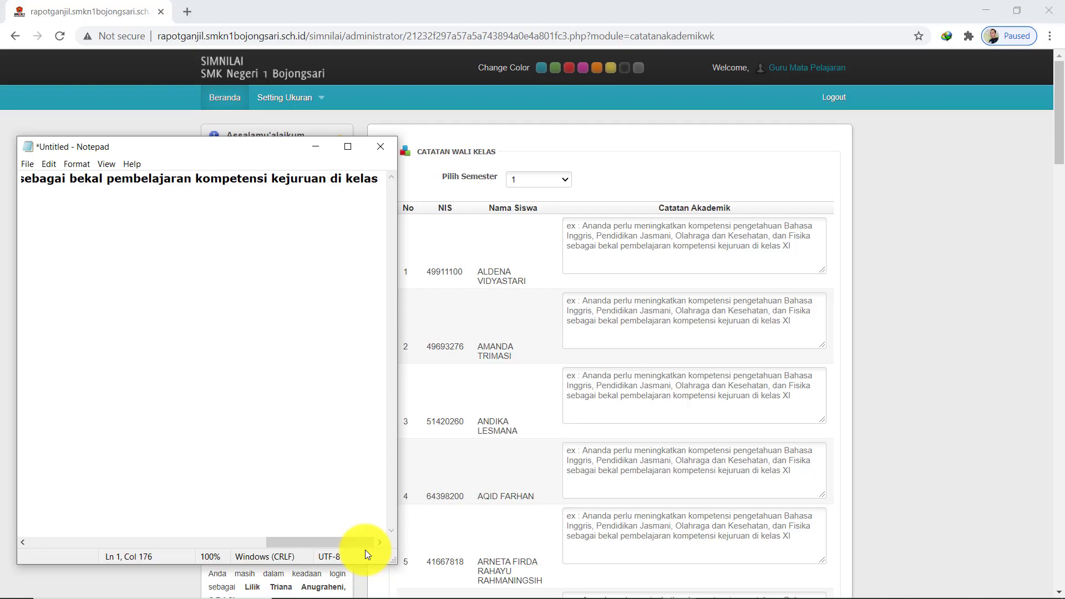
pyautogui.write('X')
# Check the full note line, copy the entire text, and return to the SIMNILAI notes page
pyautogui.press('super+Up')
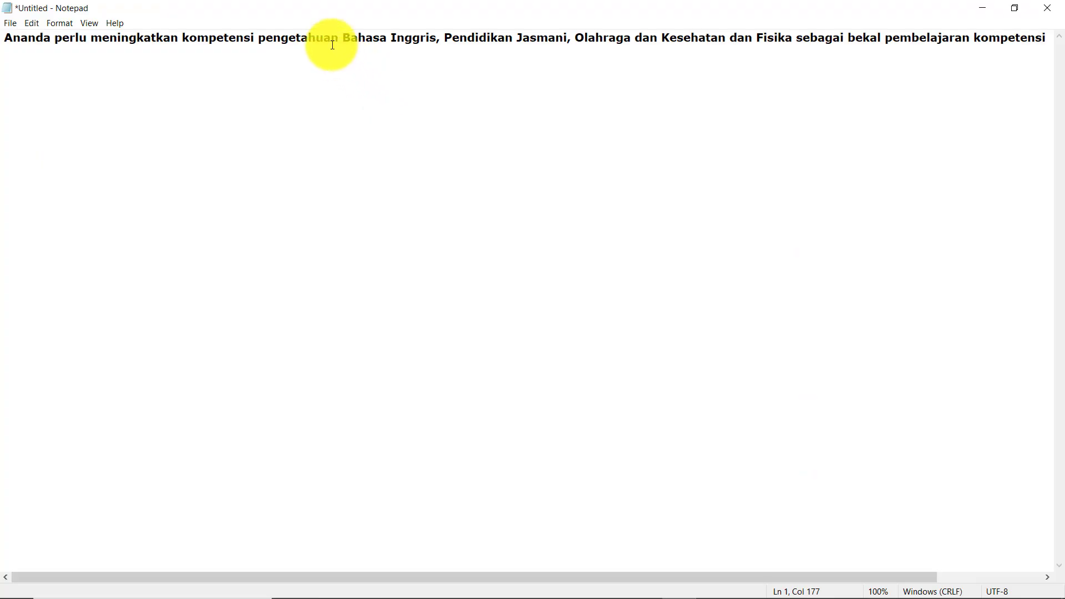
pyautogui.moveTo(343, 40); pyautogui.dragTo(803, 41)
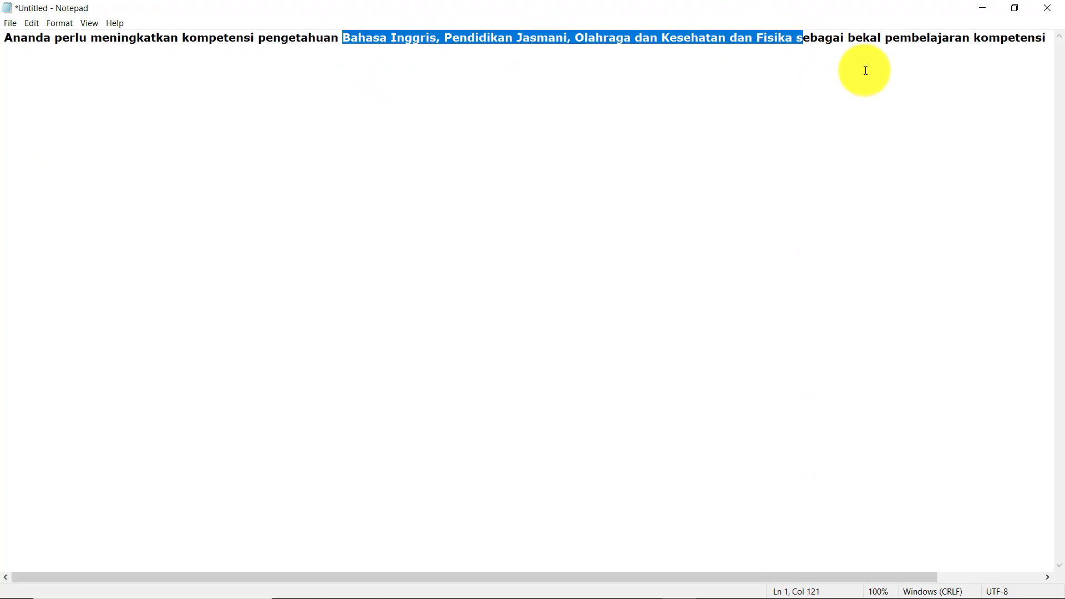
pyautogui.click(863, 45)
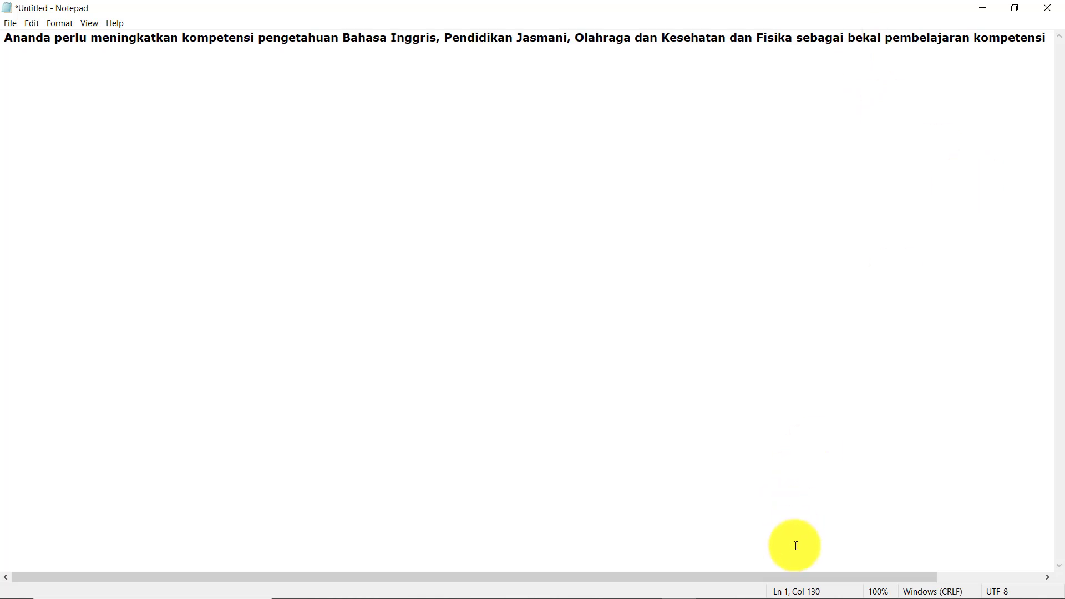
pyautogui.moveTo(797, 576); pyautogui.dragTo(913, 579)
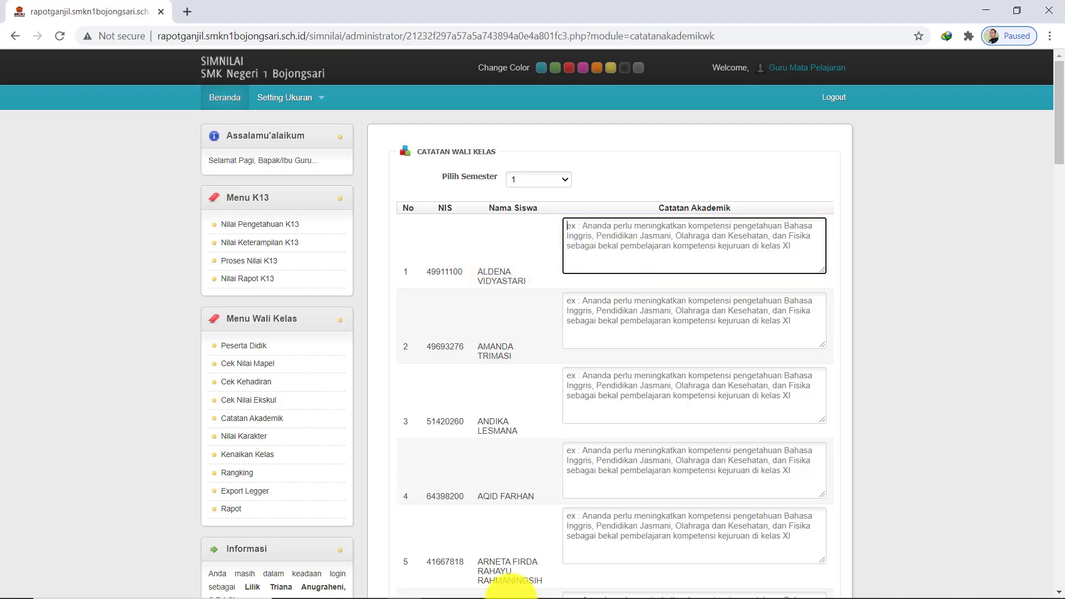
pyautogui.moveTo(511, 593)
pyautogui.click(643, 586)
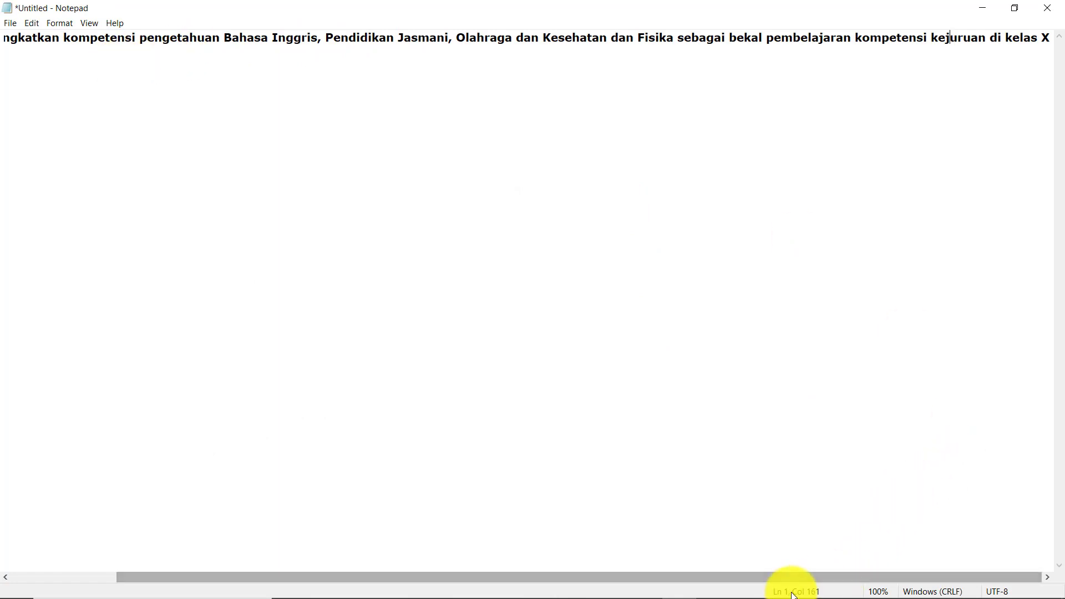
pyautogui.moveTo(768, 576); pyautogui.dragTo(505, 444)
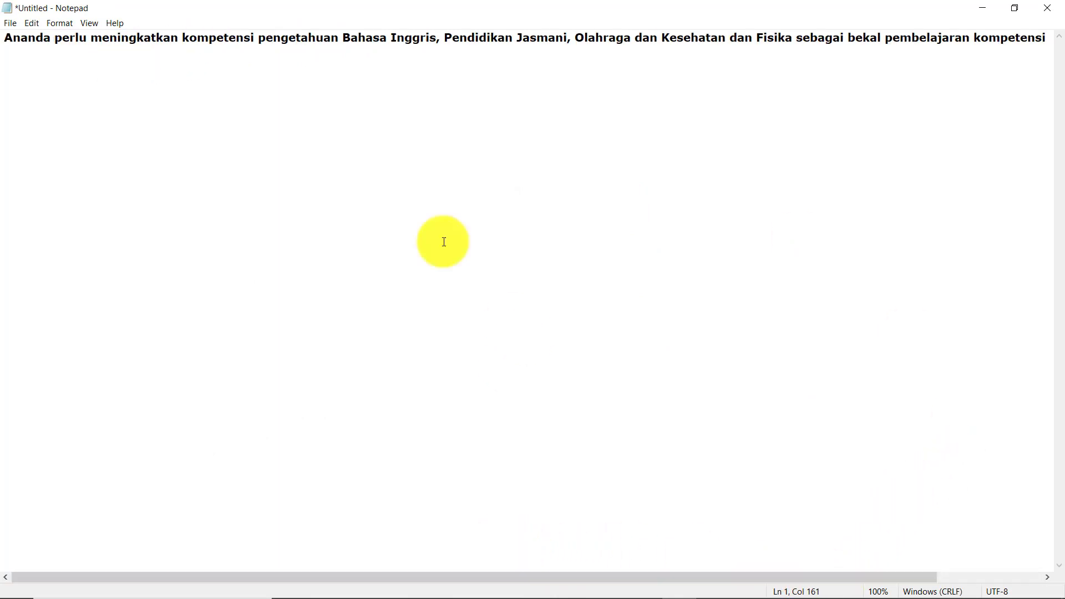
pyautogui.click(12, 41)
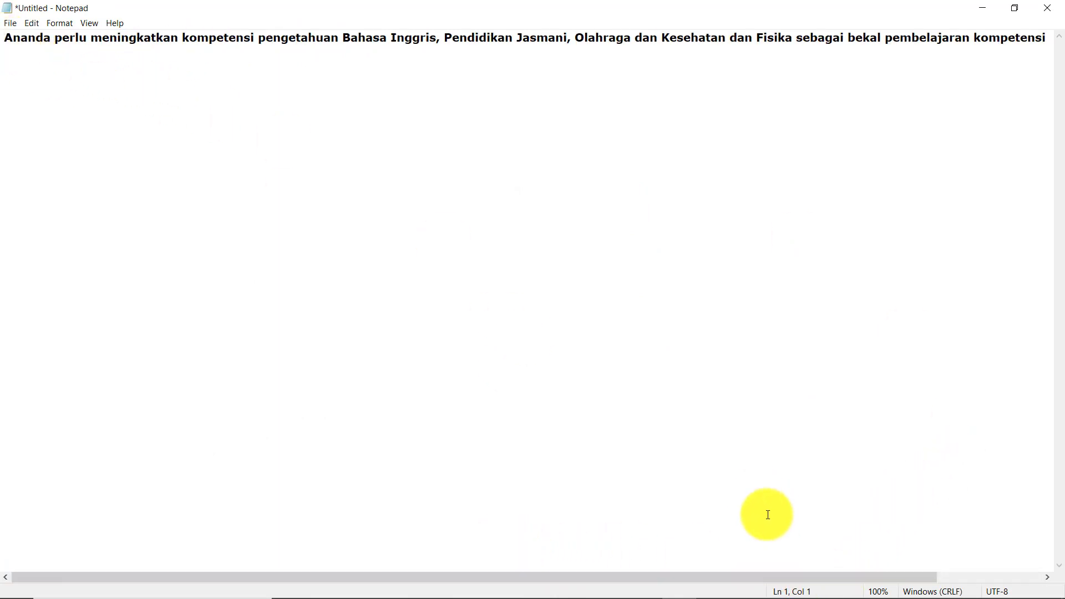
pyautogui.hotkey('ctrl', 'a')
pyautogui.hotkey('ctrl', 'c')
pyautogui.moveTo(440, 593)
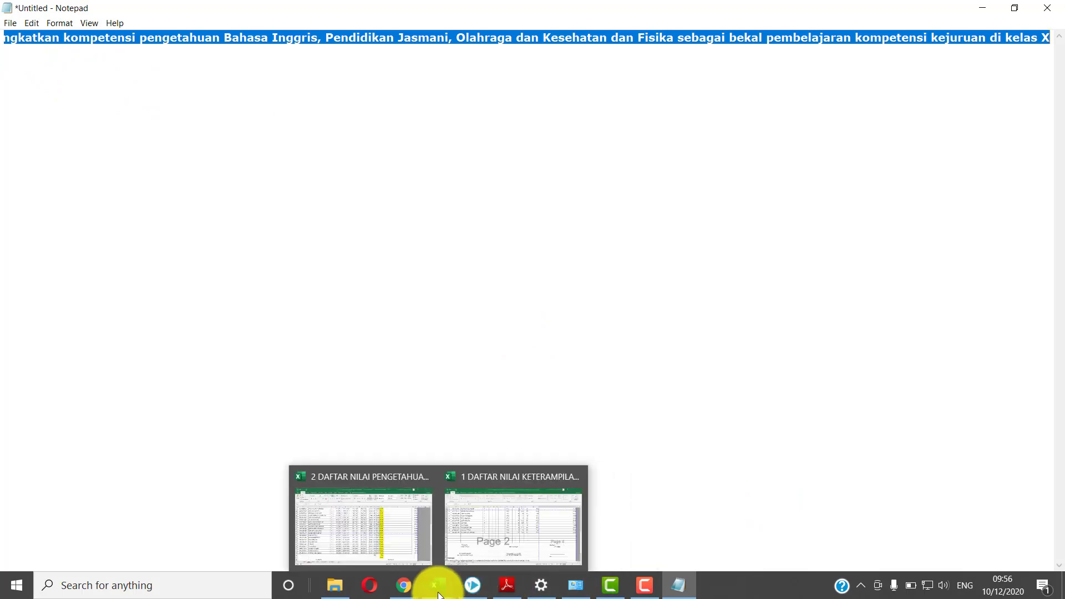
pyautogui.click(405, 586)
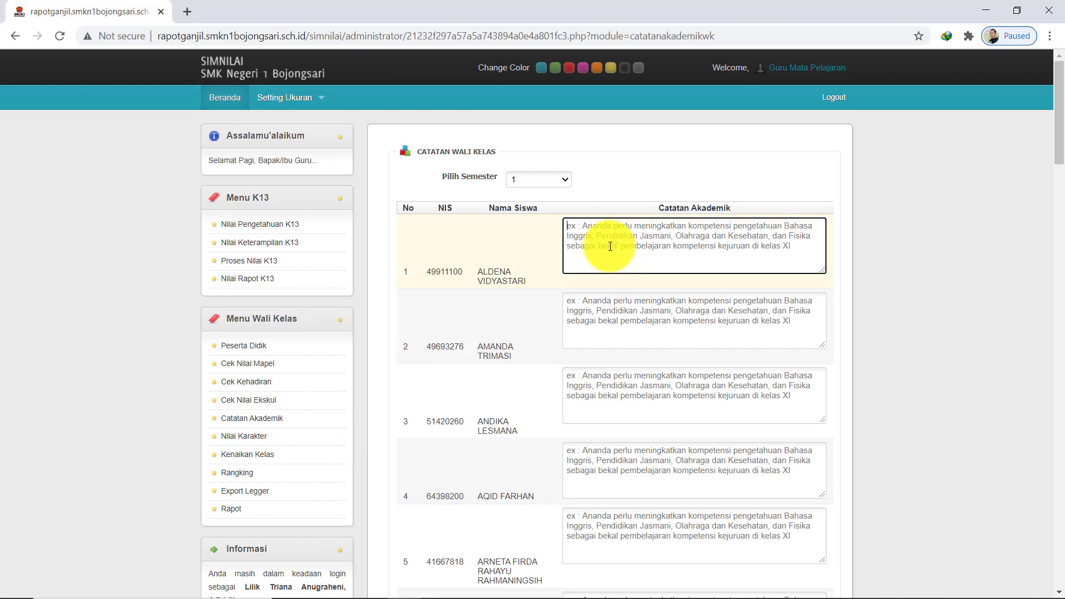
# Paste the 'kompetensi kejuruan di kelas X' note into each of the first five students' Catatan Akademik boxes
pyautogui.hotkey('ctrl', 'v')
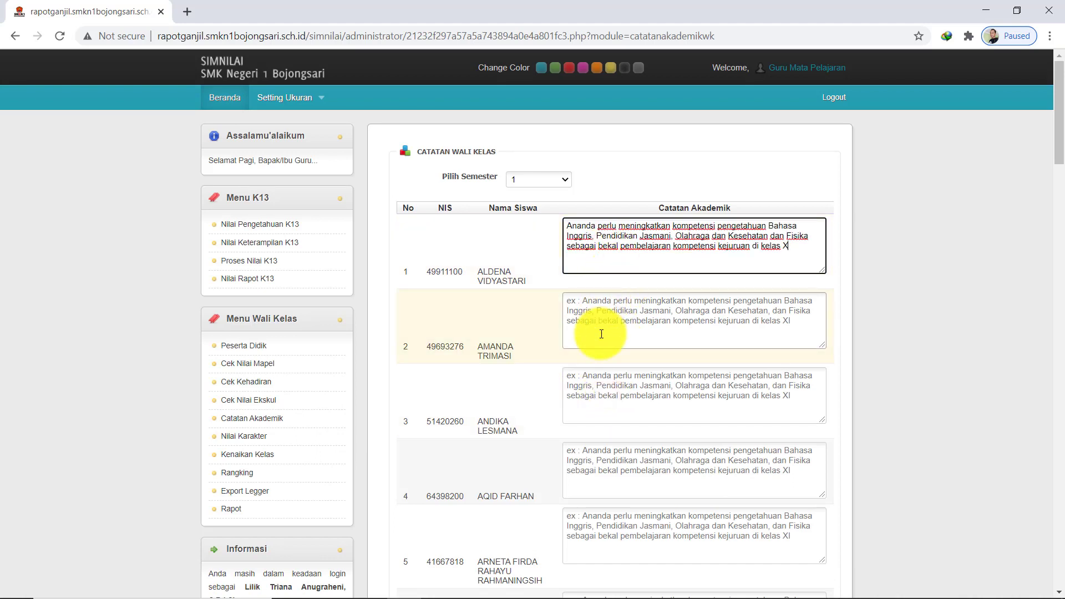
pyautogui.click(597, 304)
pyautogui.hotkey('ctrl', 'v')
pyautogui.click(602, 381)
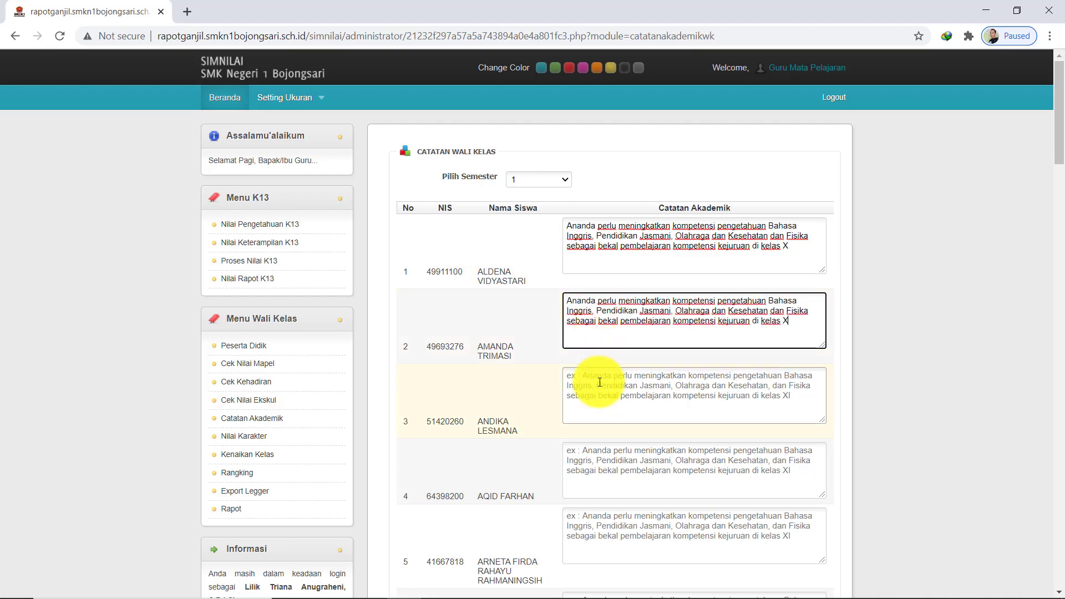
pyautogui.hotkey('ctrl', 'v')
pyautogui.click(600, 445)
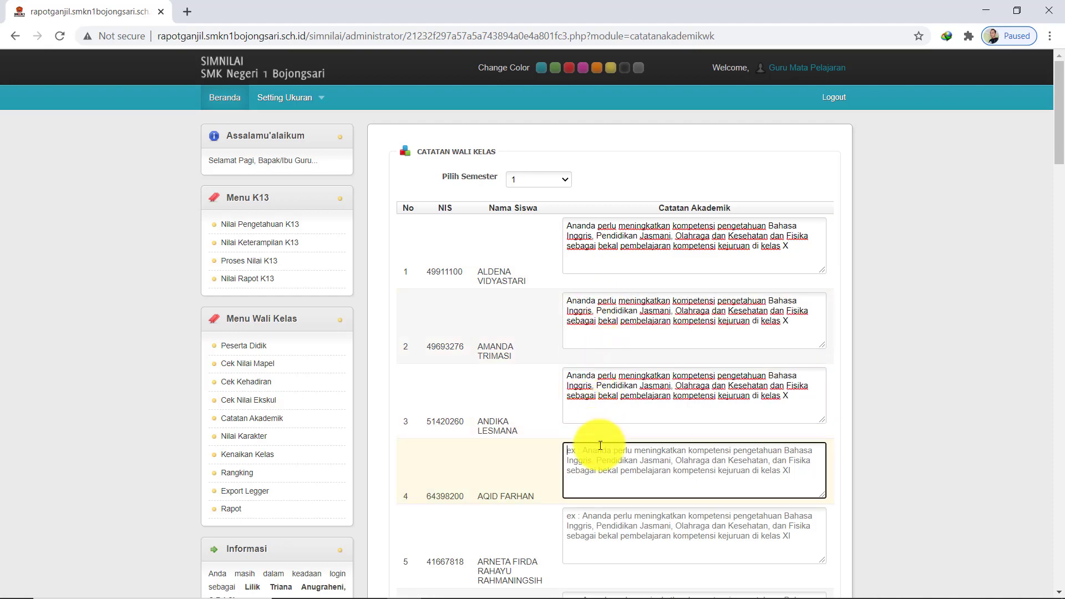
pyautogui.hotkey('ctrl', 'v')
pyautogui.scroll(-3, 600, 438)
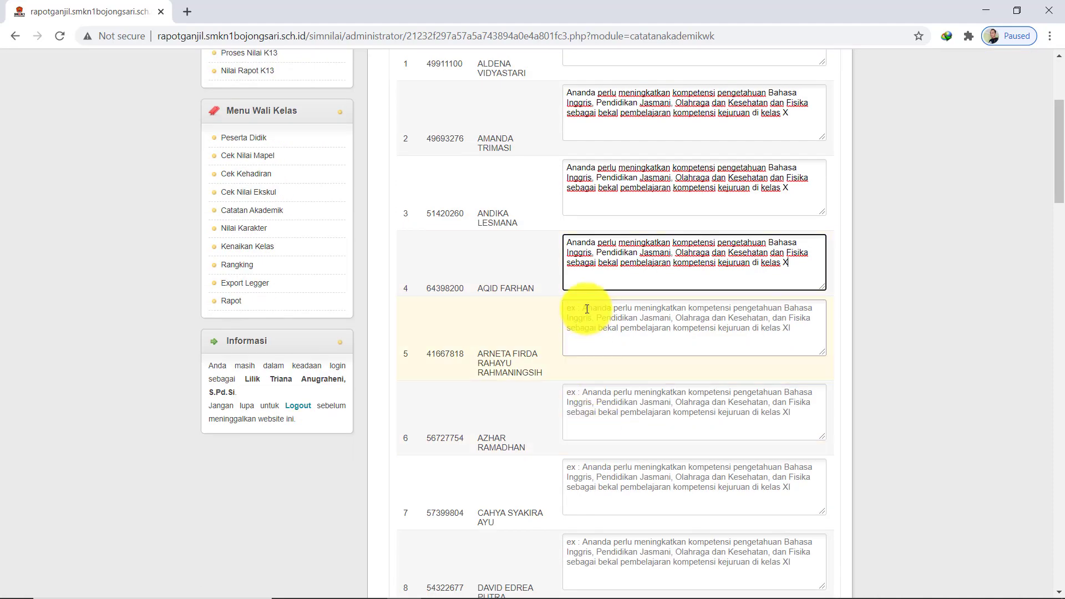
pyautogui.hotkey('ctrl', 'v')
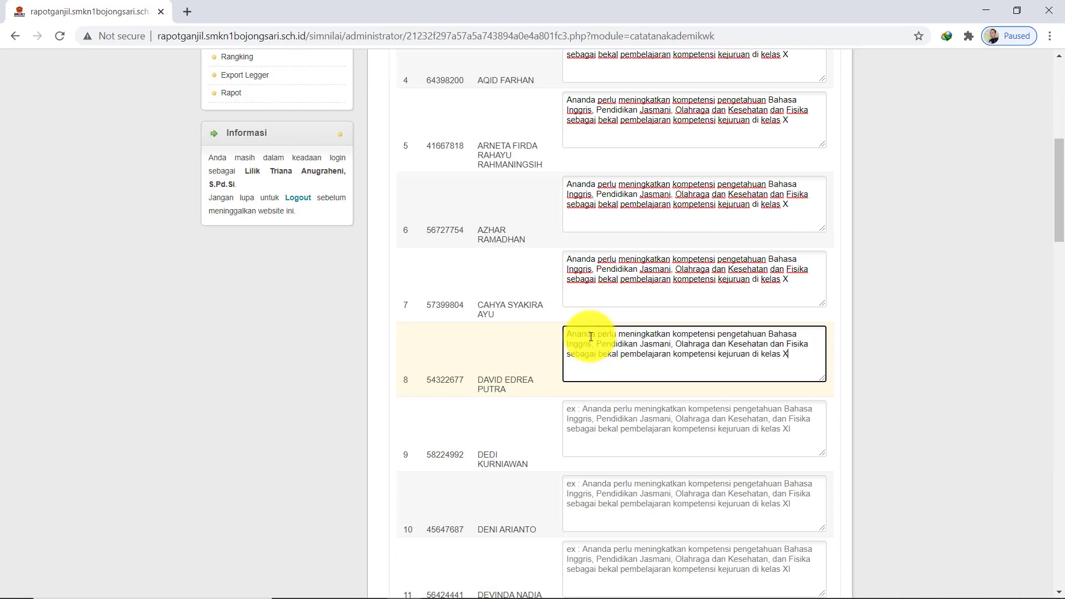
pyautogui.scroll(-5, 604, 335)
pyautogui.scroll(12, 604, 335)
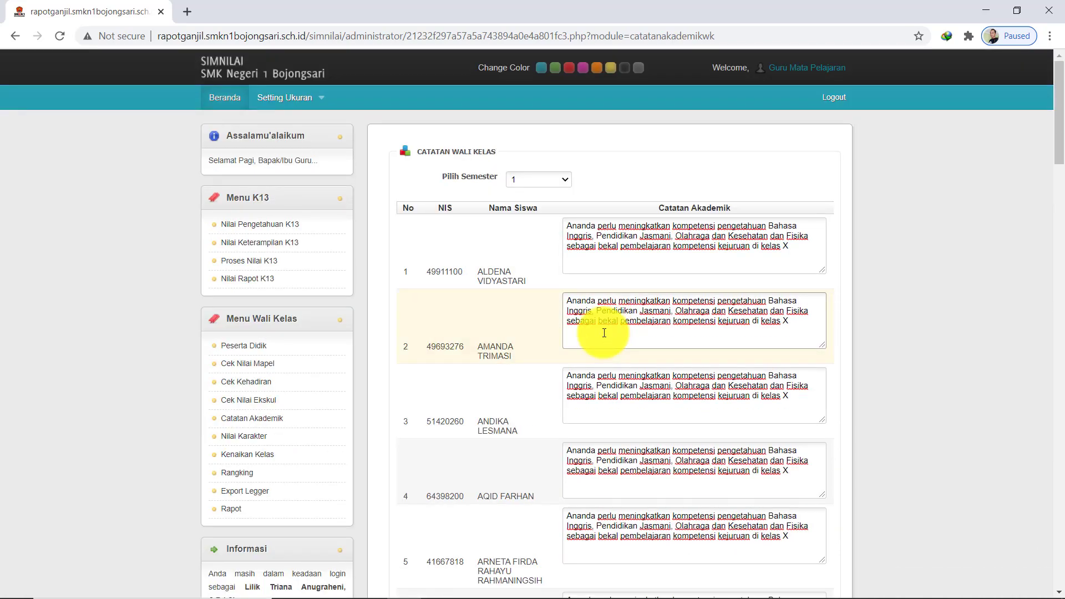
pyautogui.click(587, 246)
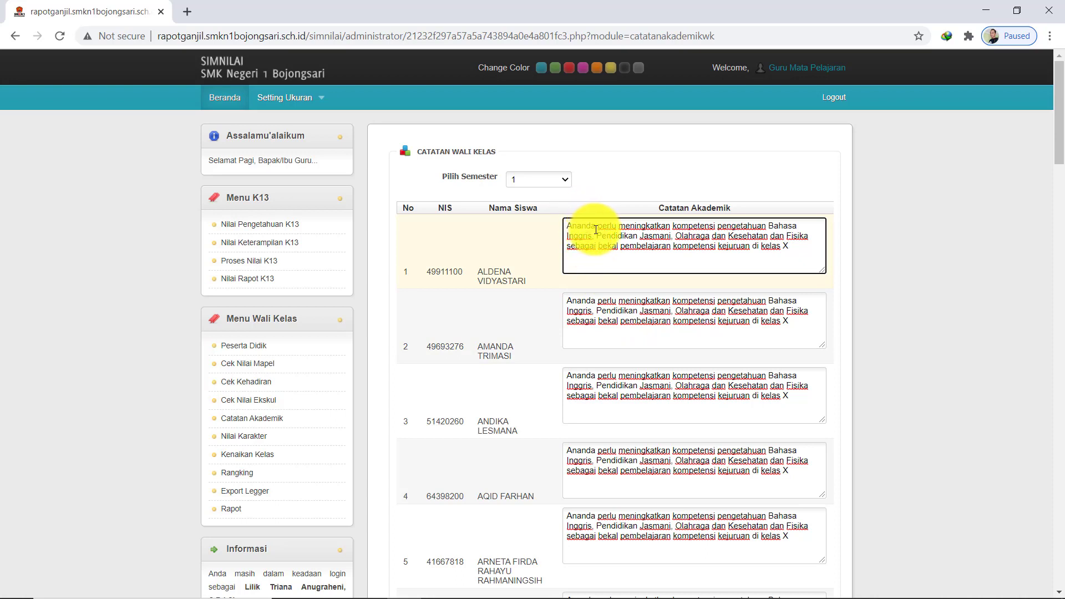
# Replace 'Ananda' with each student's own name in the first two academic notes
pyautogui.moveTo(478, 273); pyautogui.dragTo(522, 279)
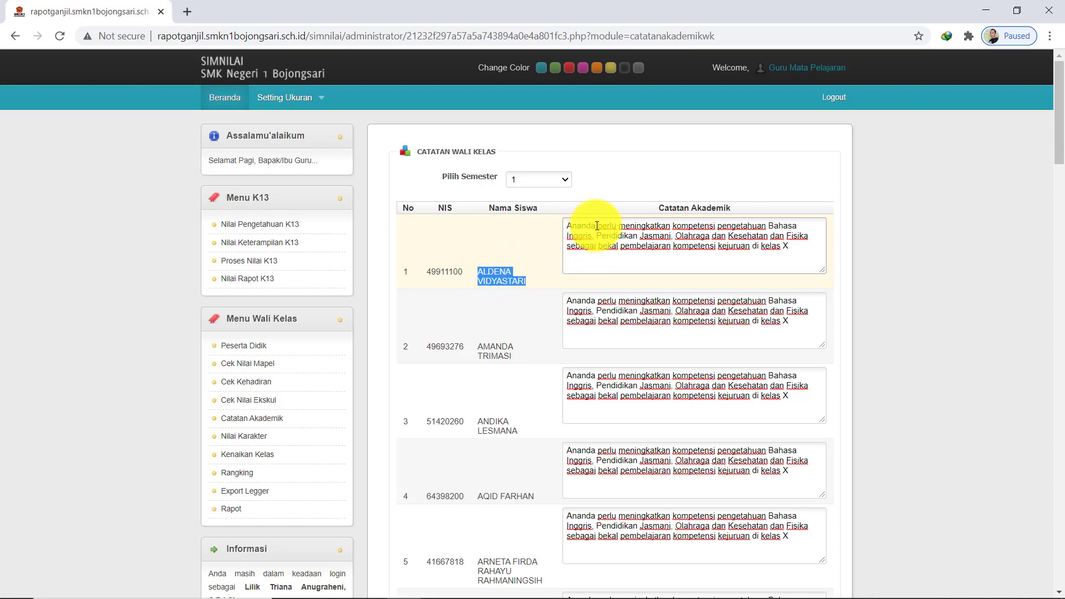
pyautogui.moveTo(596, 226); pyautogui.dragTo(554, 221)
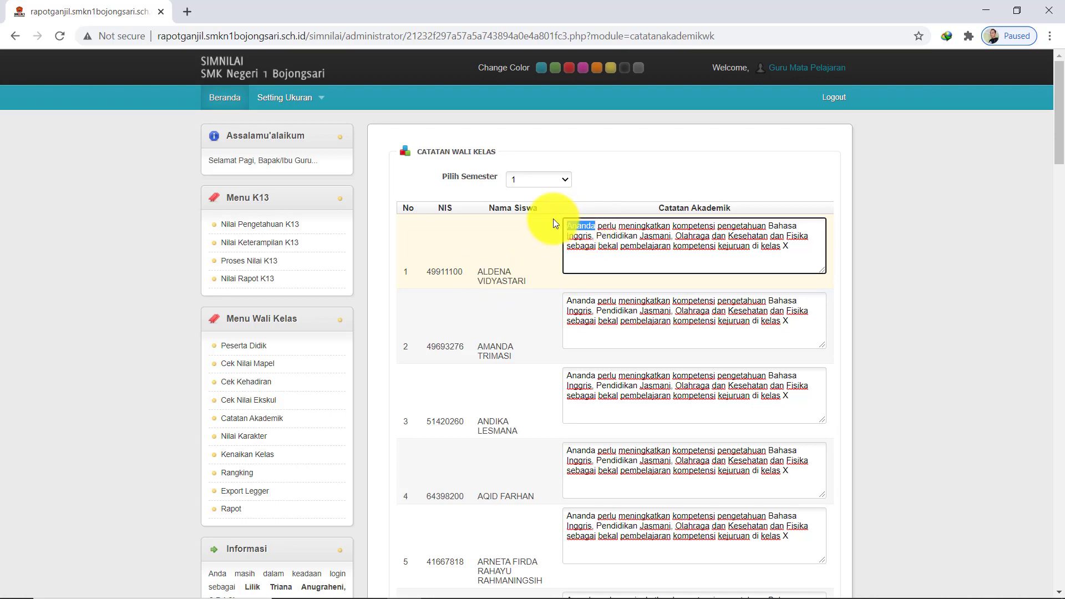
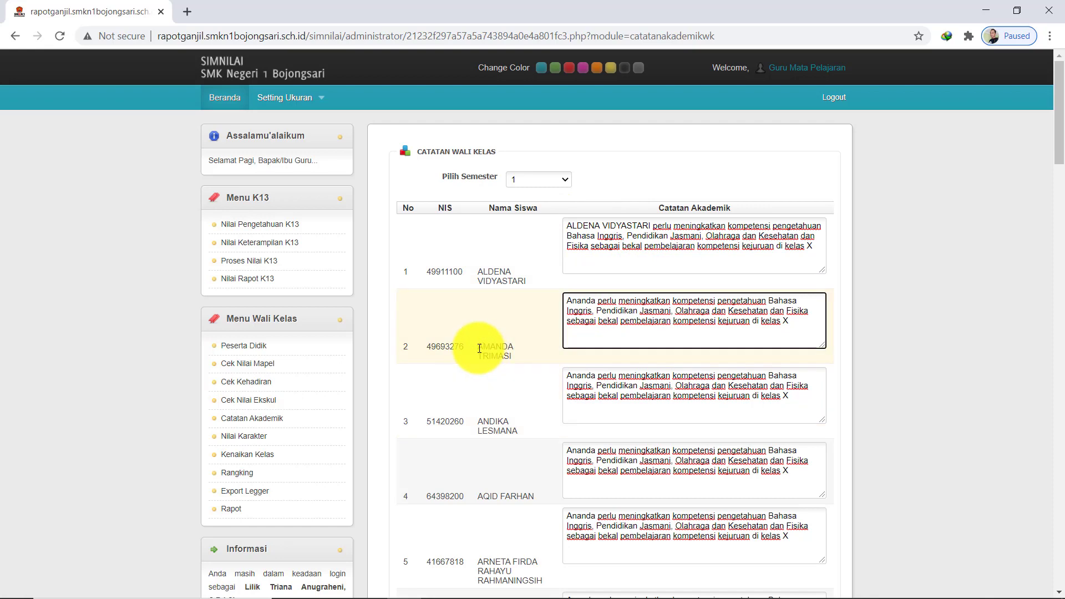
pyautogui.moveTo(477, 348); pyautogui.dragTo(506, 356)
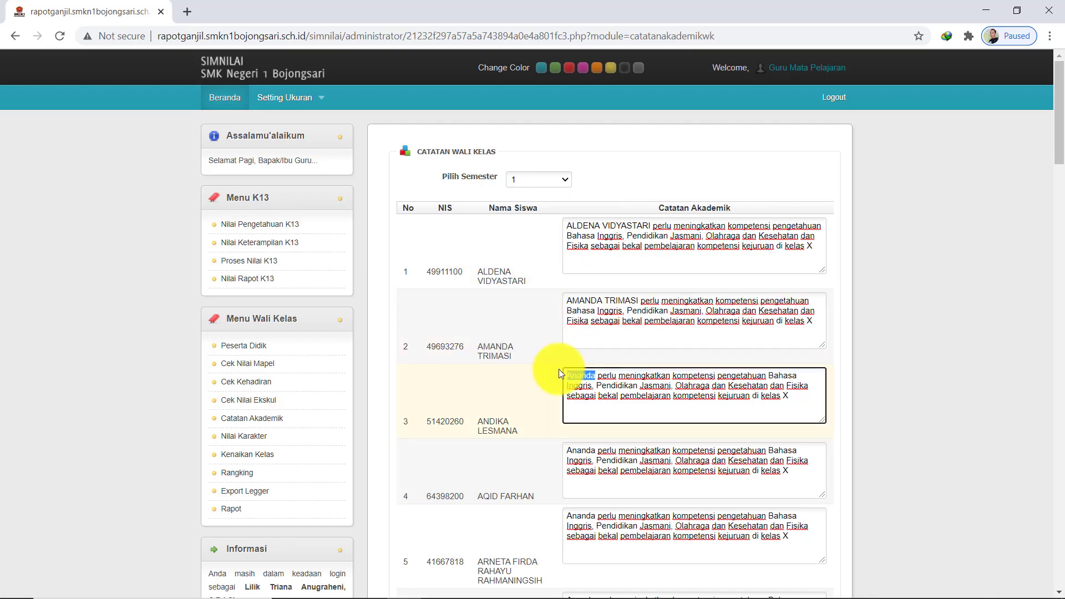
# Scroll to the bottom of the Catatan Wali Kelas table and save all 35 notes
pyautogui.scroll(-1, 651, 414)
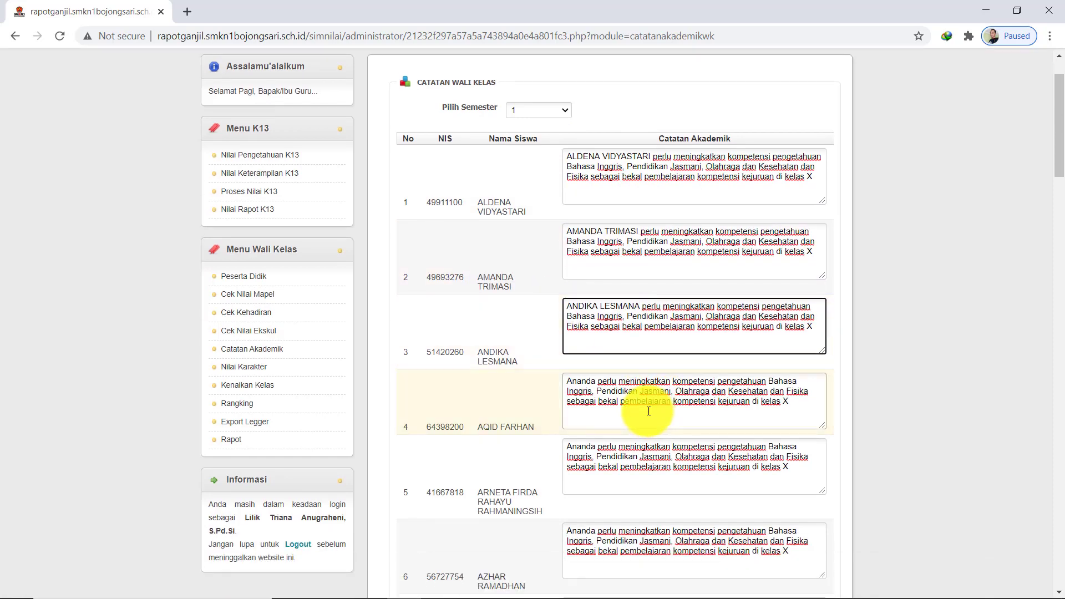
pyautogui.scroll(1, 652, 415)
pyautogui.scroll(-15, 651, 410)
pyautogui.scroll(-20, 652, 410)
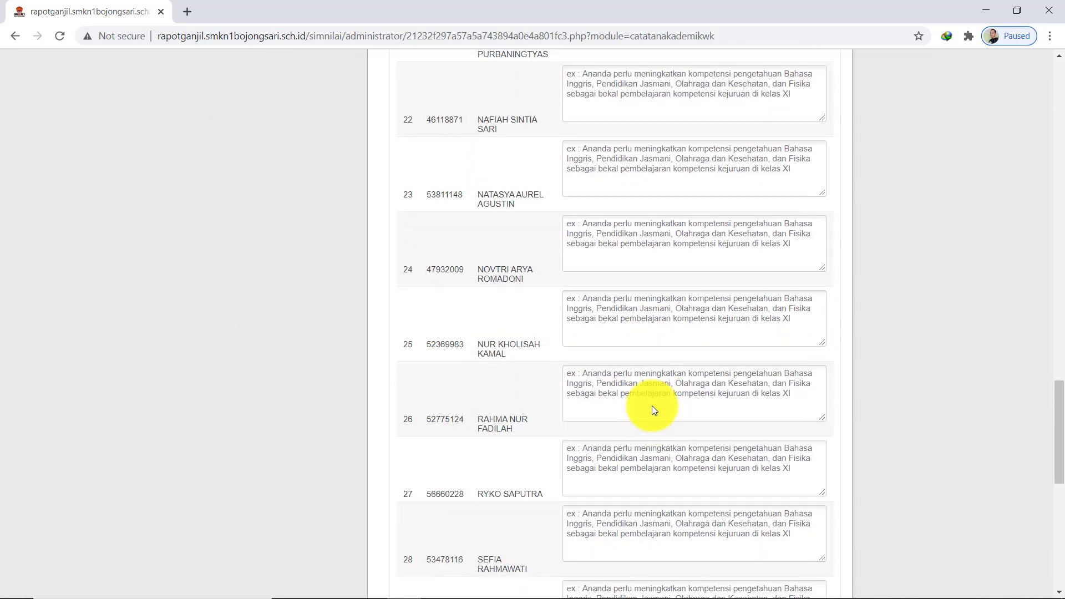
pyautogui.scroll(20, 652, 410)
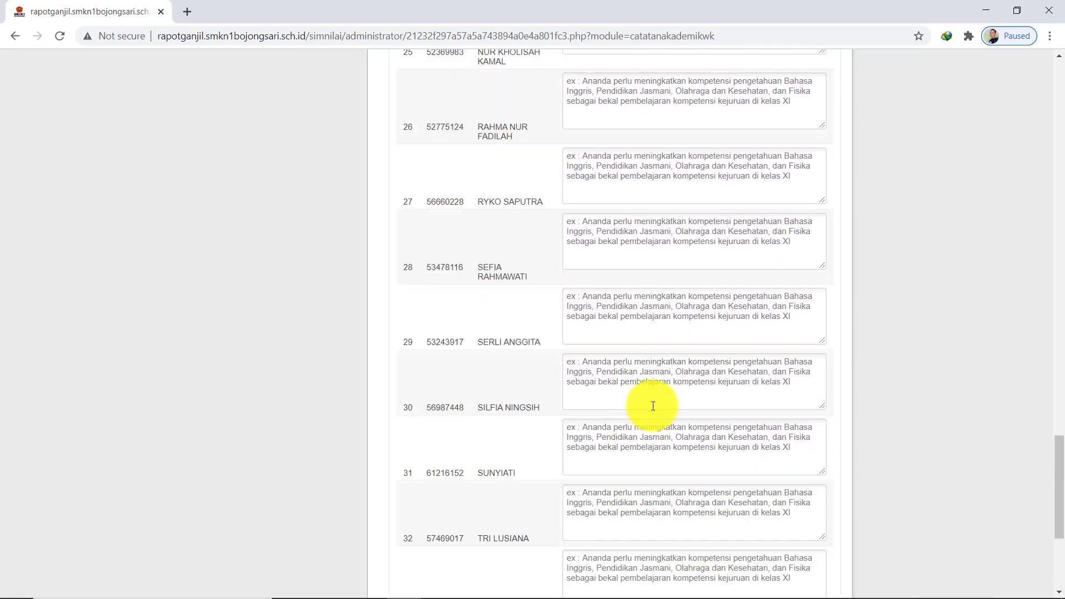
pyautogui.scroll(5, 654, 401)
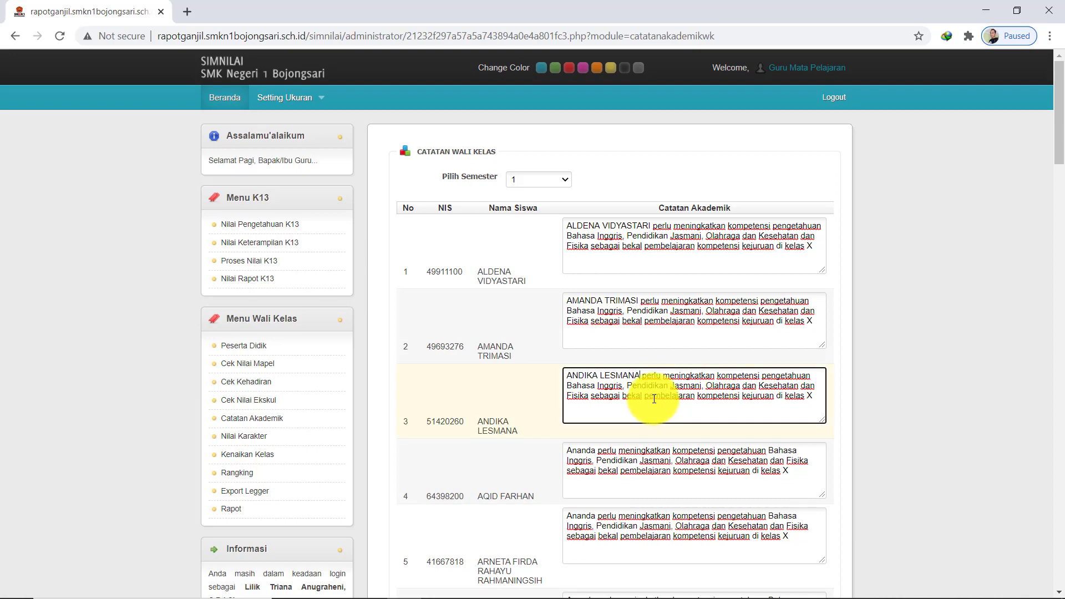
pyautogui.scroll(-20, 654, 398)
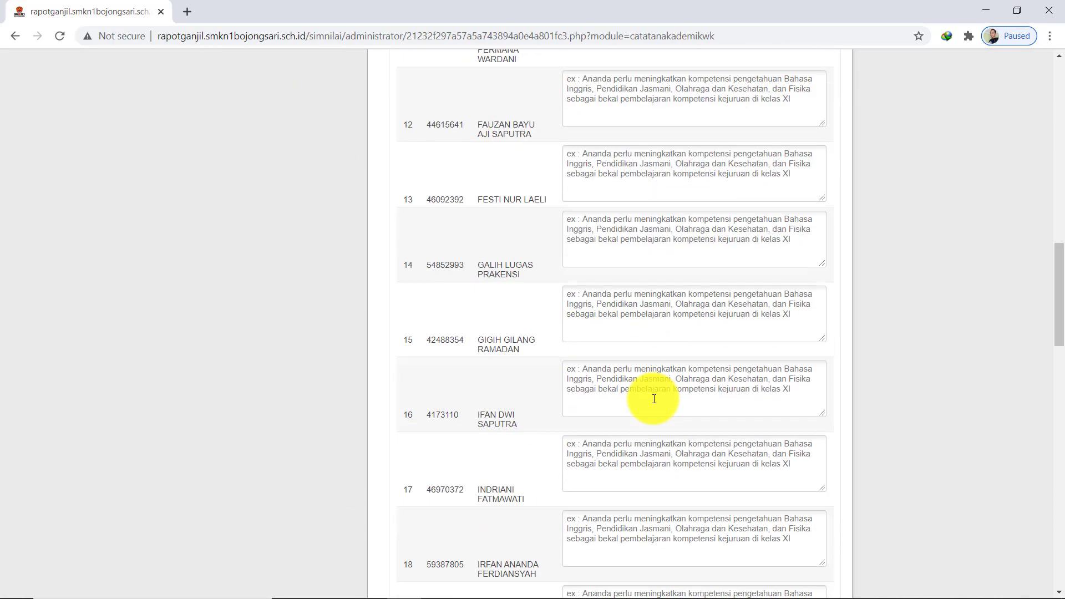
pyautogui.scroll(-16, 744, 451)
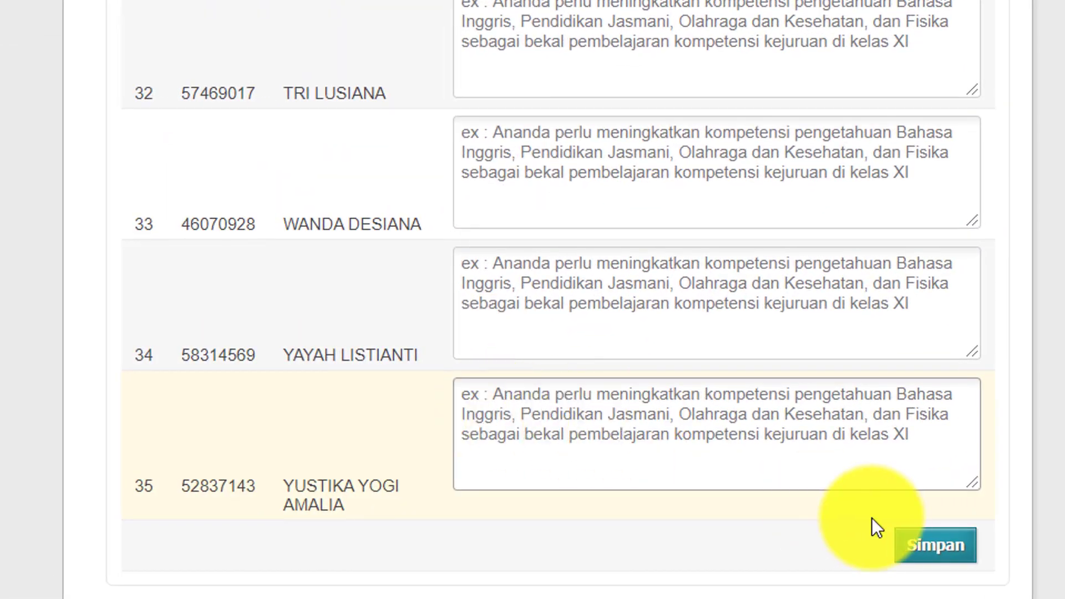
pyautogui.click(911, 561)
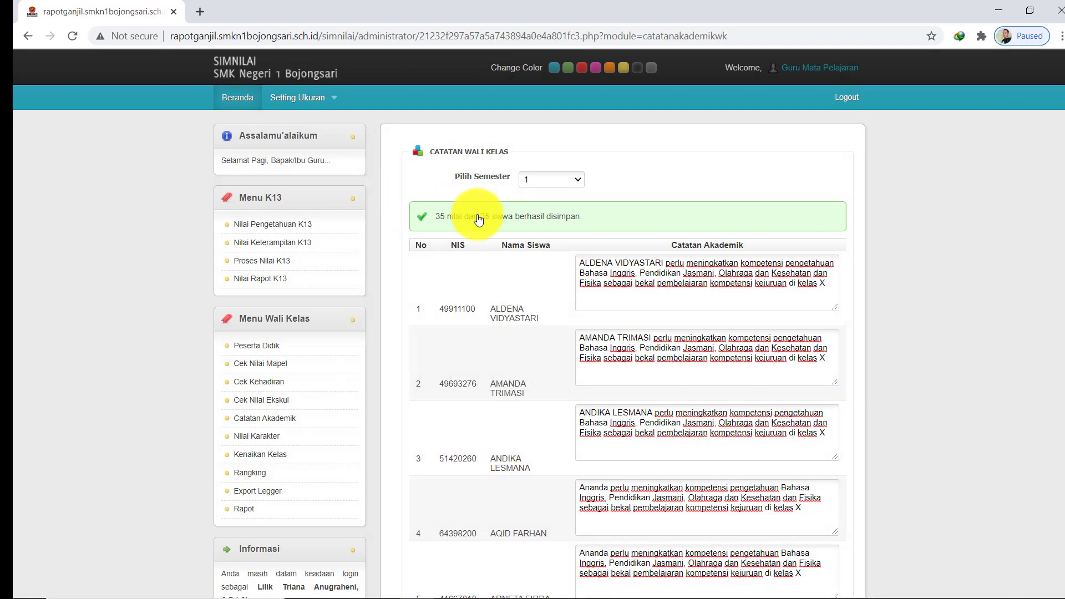
pyautogui.scroll(-9, 538, 317)
pyautogui.scroll(-7, 538, 316)
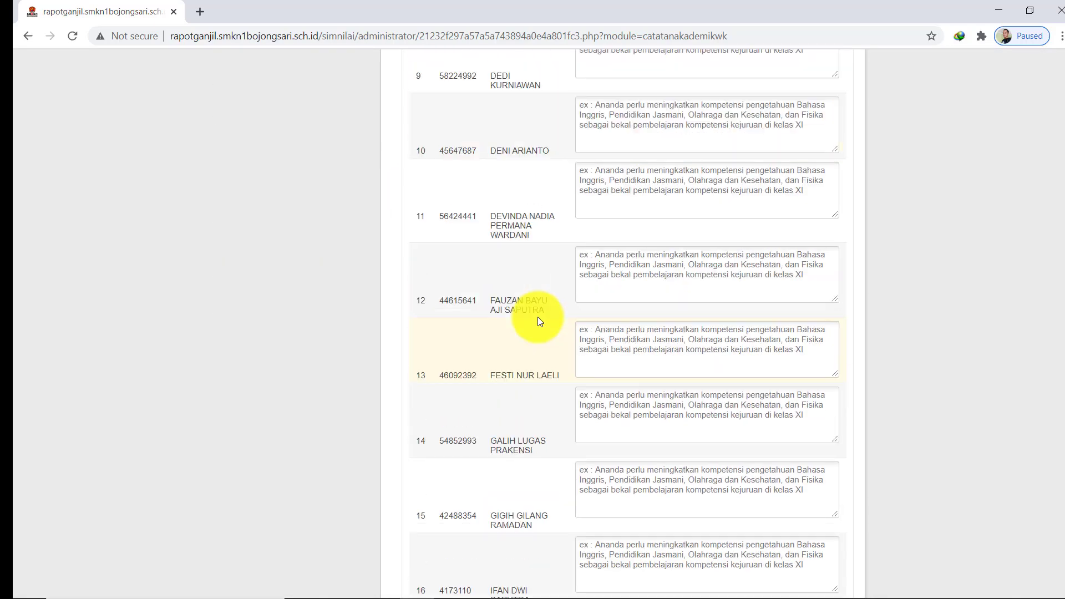
pyautogui.scroll(16, 537, 317)
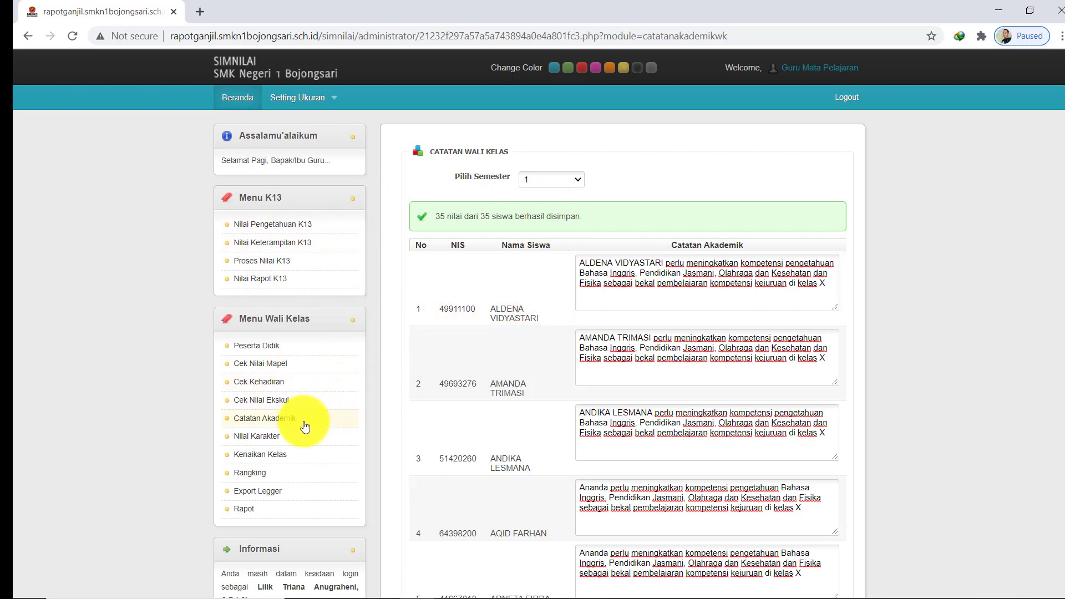
# Open the Nilai Karakter page for semester 1
pyautogui.click(288, 438)
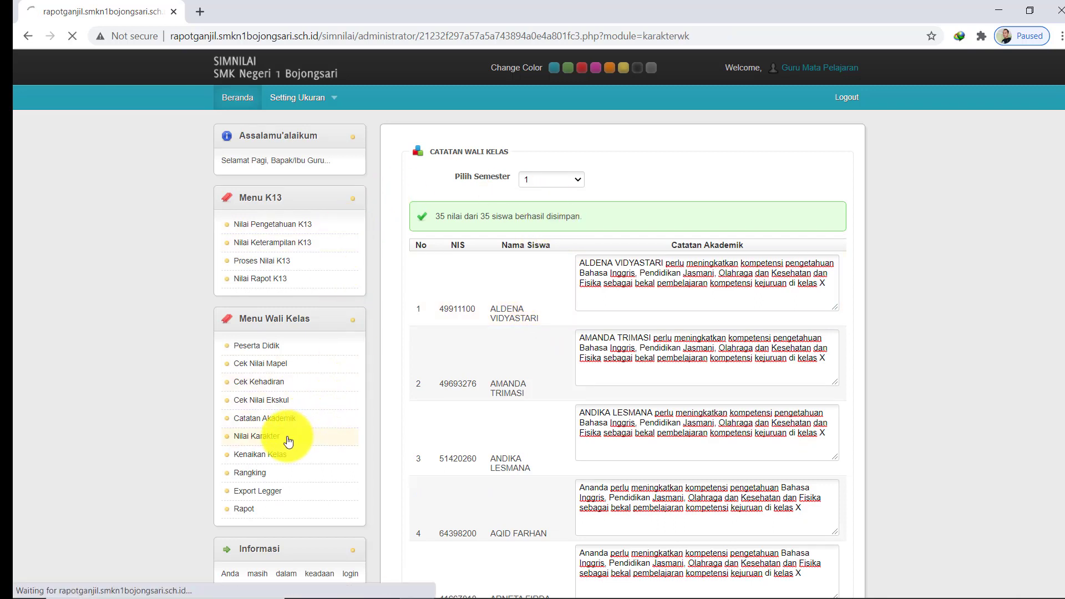
pyautogui.click(573, 180)
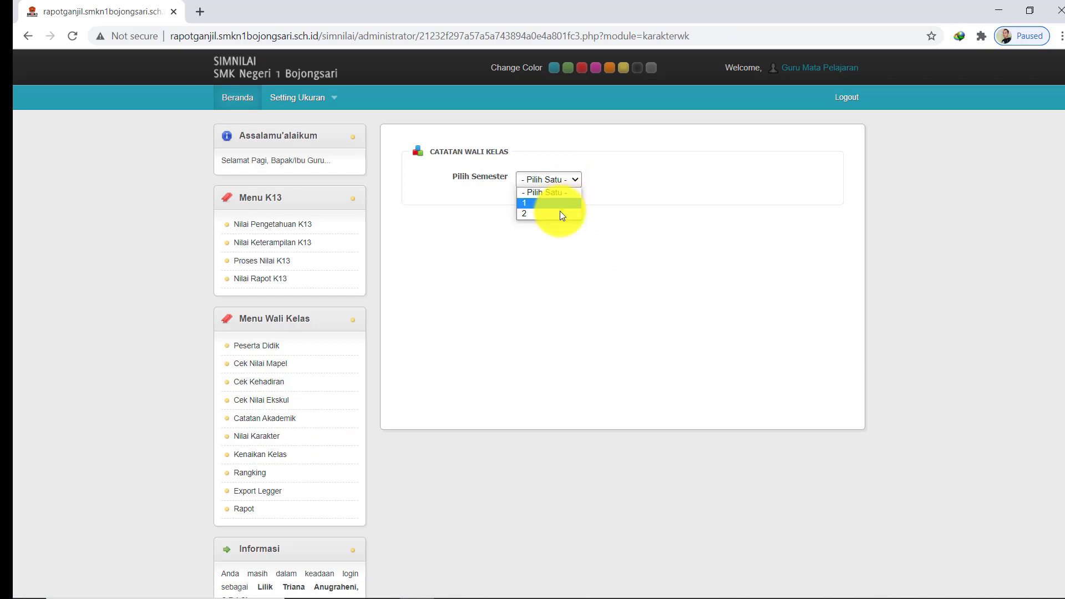
pyautogui.click(560, 212)
pyautogui.click(568, 179)
pyautogui.click(561, 203)
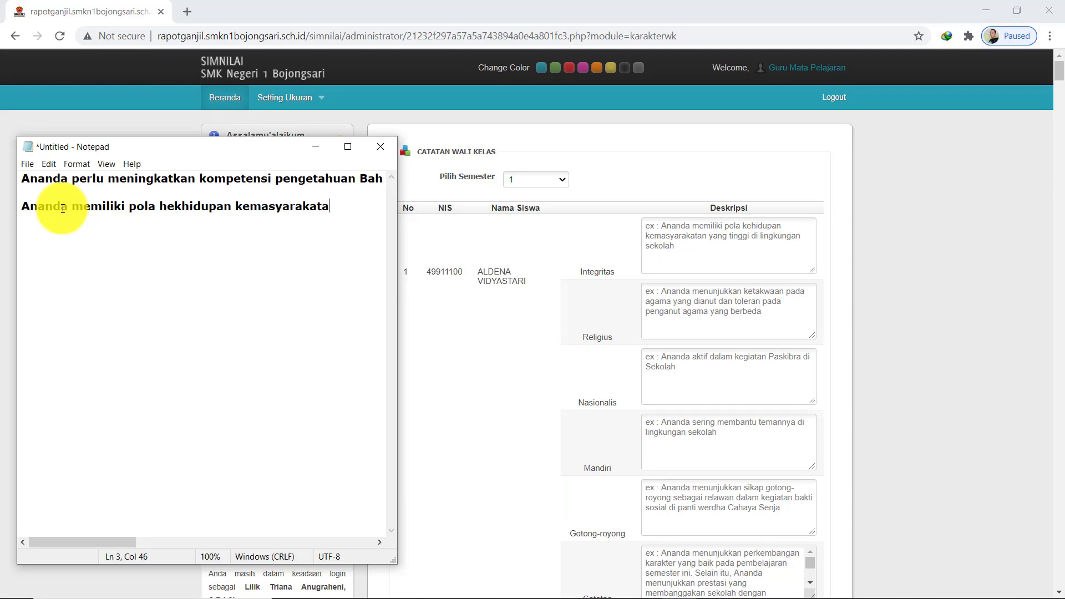
# In Notepad, end the line with 'tinggi', removing 'di lingkungan sekolah', copy it, and minimize
pyautogui.write('tinggi di lingk')
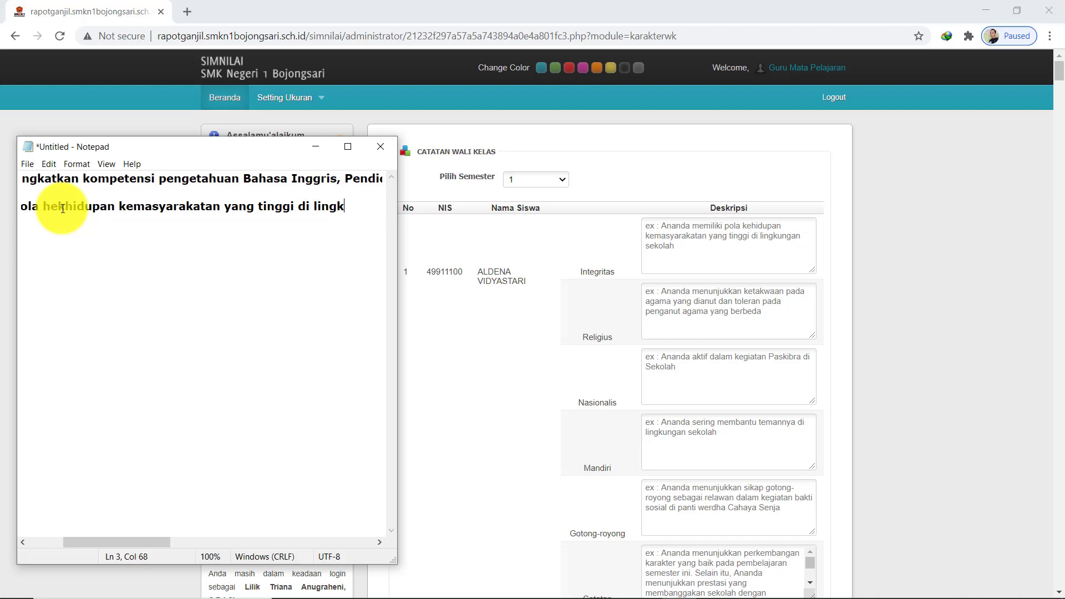
pyautogui.write('ungan seko')
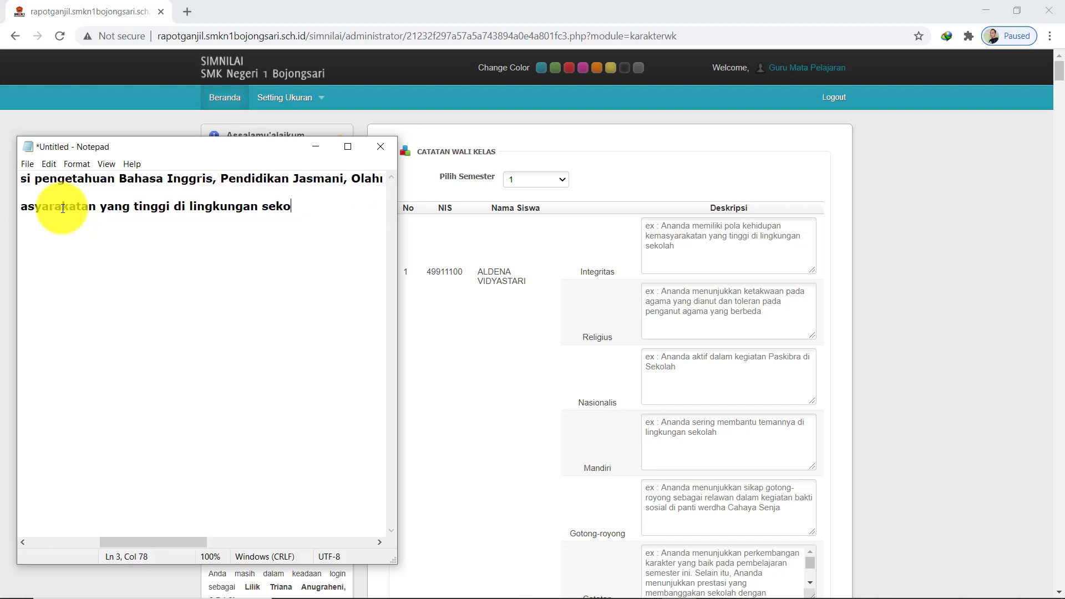
pyautogui.write('lah')
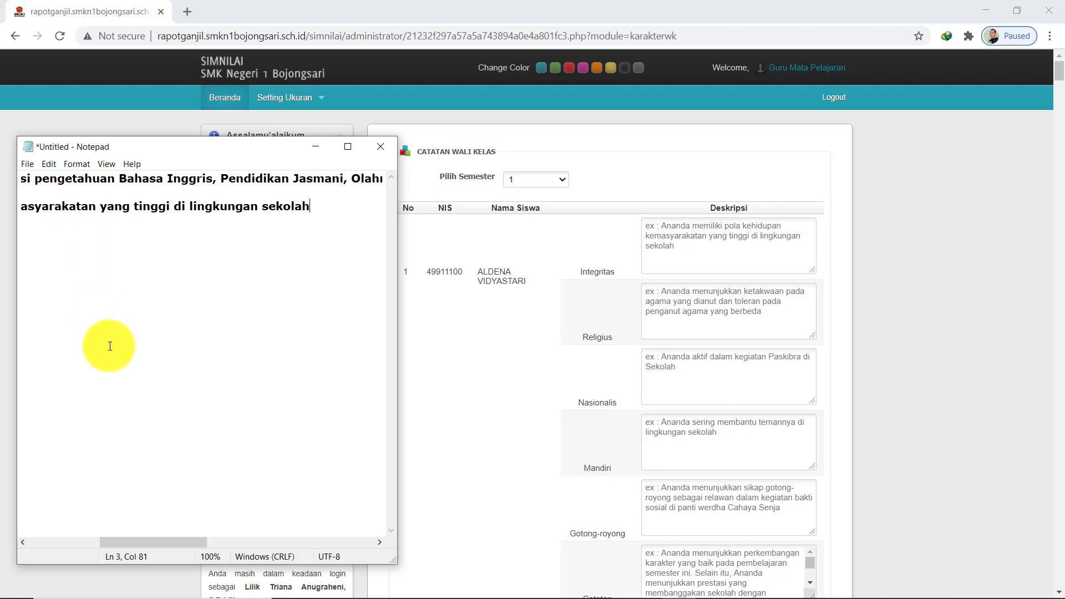
pyautogui.moveTo(173, 542)
pyautogui.mouseDown()
pyautogui.moveTo(61, 533)
pyautogui.moveTo(128, 521)
pyautogui.moveTo(202, 528)
pyautogui.moveTo(107, 532)
pyautogui.moveTo(180, 532)
pyautogui.mouseUp()
pyautogui.moveTo(296, 206); pyautogui.dragTo(163, 201)
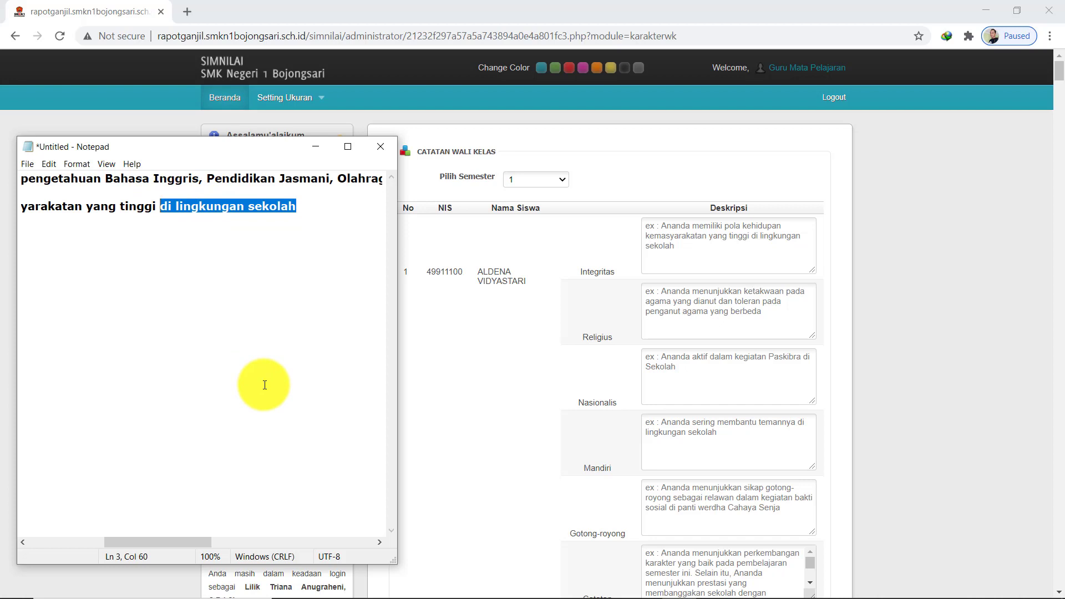
pyautogui.press('Delete')
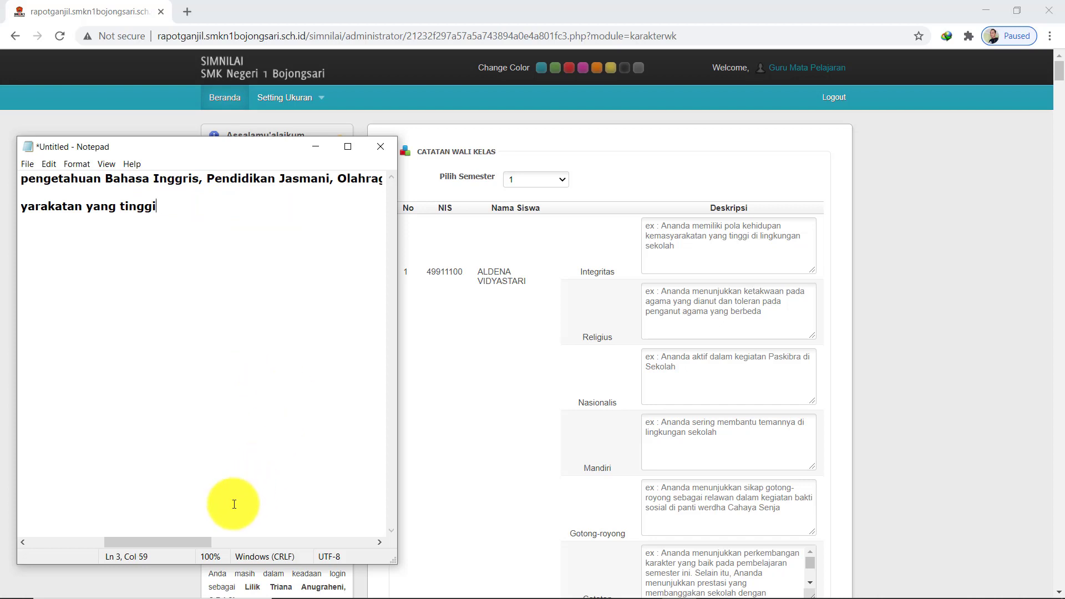
pyautogui.moveTo(208, 541); pyautogui.dragTo(111, 532)
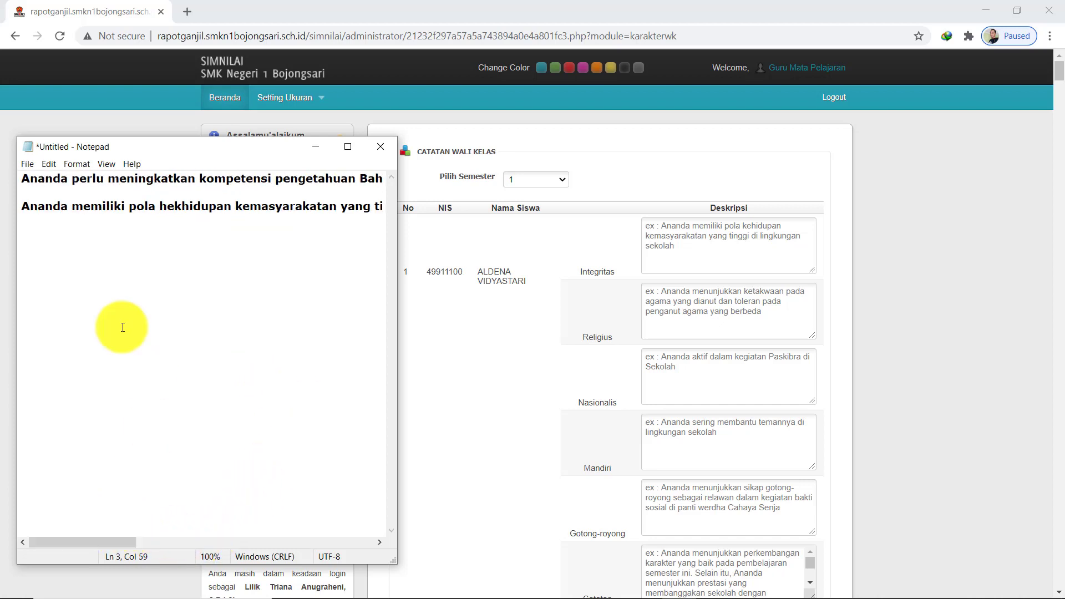
pyautogui.moveTo(22, 206); pyautogui.dragTo(340, 213)
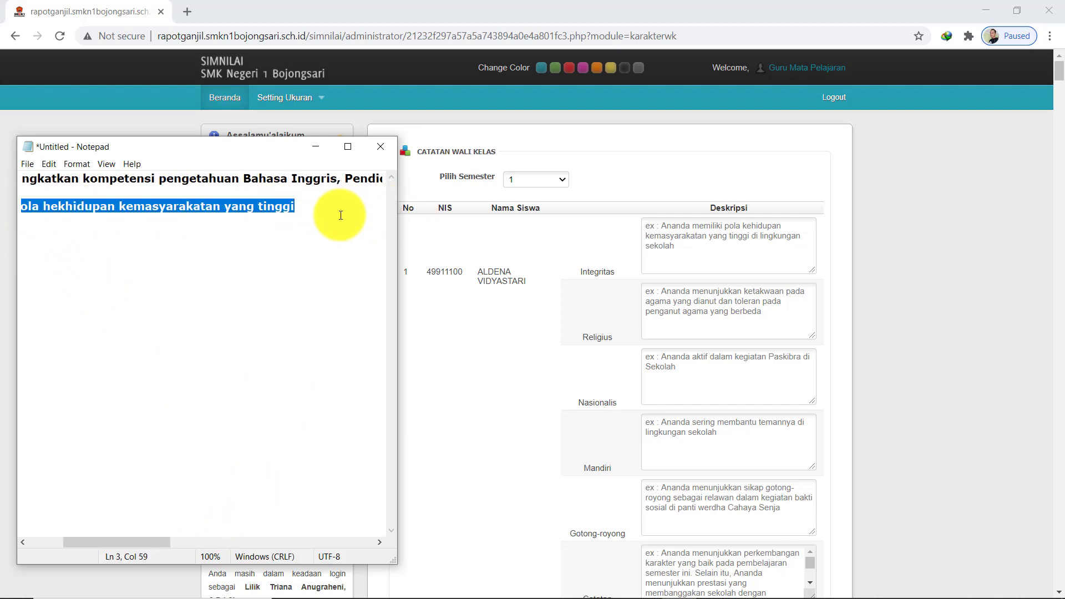
pyautogui.click(317, 148)
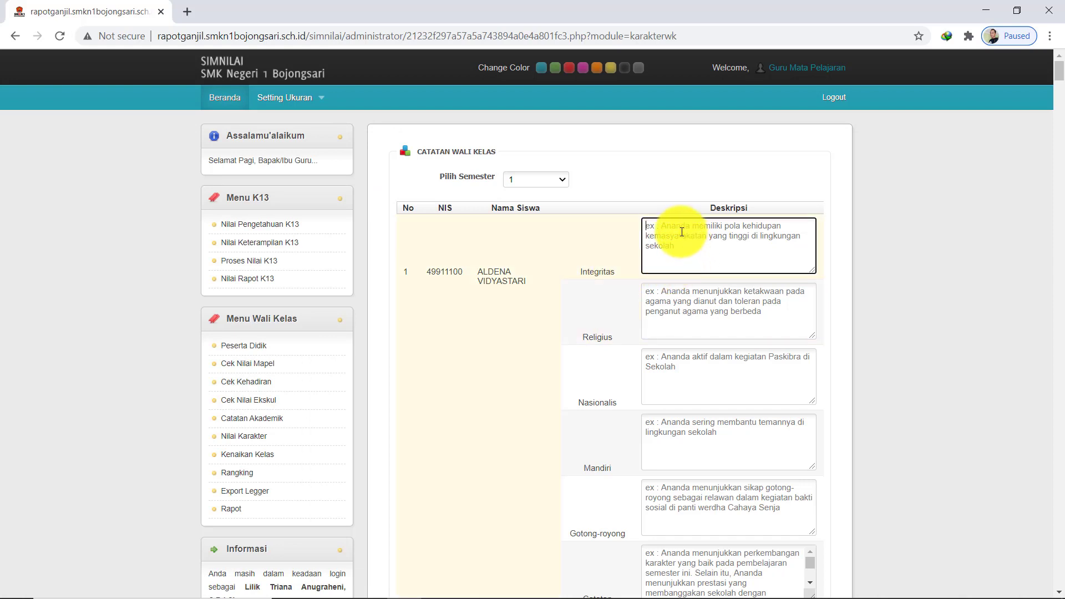
# Paste 'Ananda memiliki pola hekhidupan kemasyarakatan yang tinggi' into the Integritas boxes of students 1–4
pyautogui.write('Ananda memiliki pola hekhidupan kemasyarakatan yang tinggi')
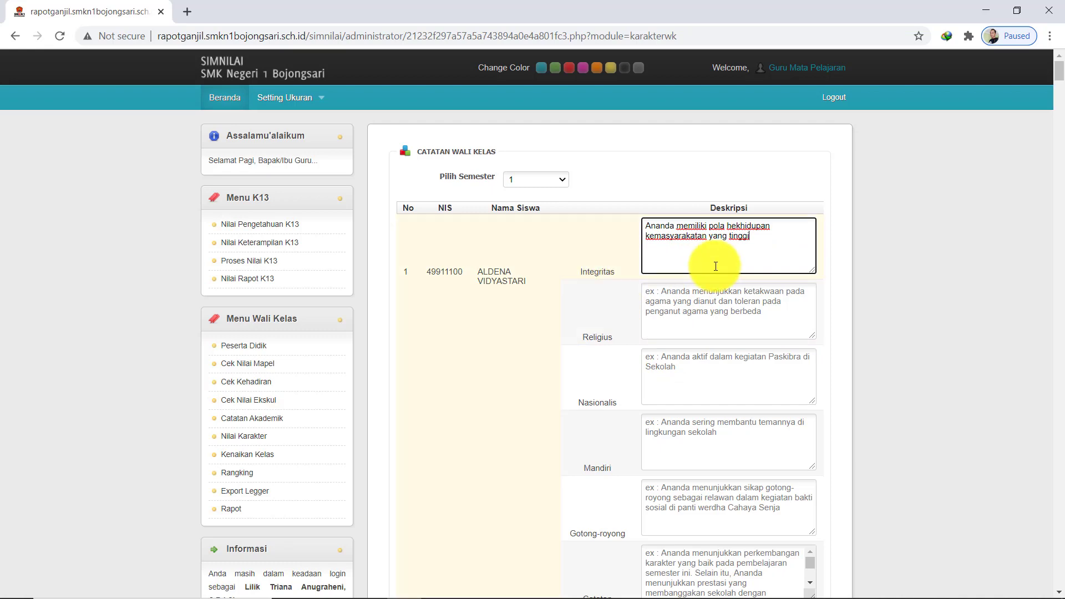
pyautogui.scroll(-5, 716, 266)
pyautogui.click(659, 392)
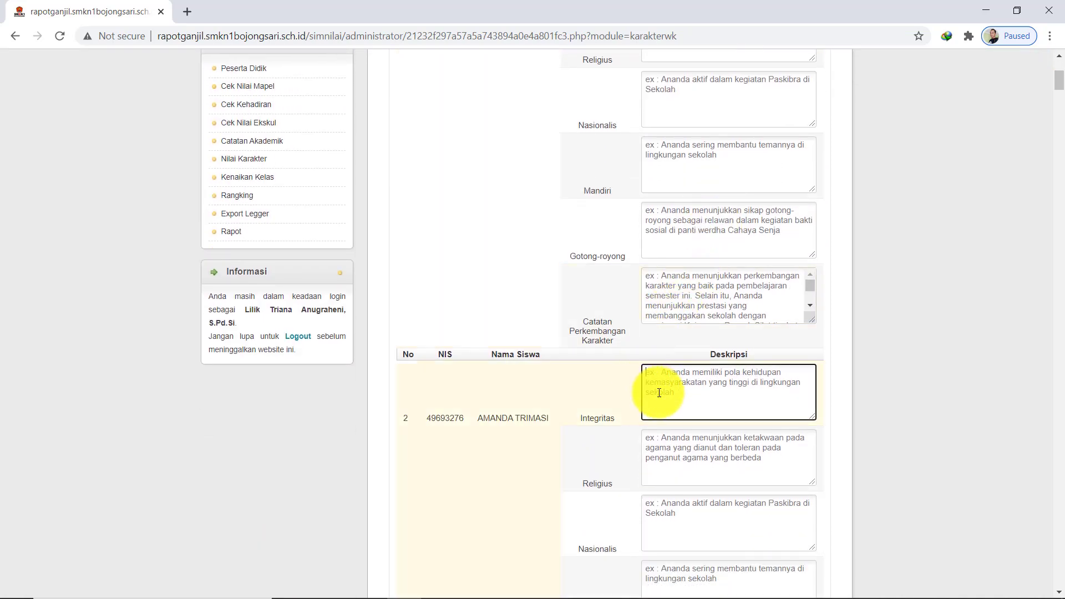
pyautogui.write('Ananda memiliki pola kehidupan kemasyarakatan yang tinggi')
pyautogui.scroll(-10, 663, 400)
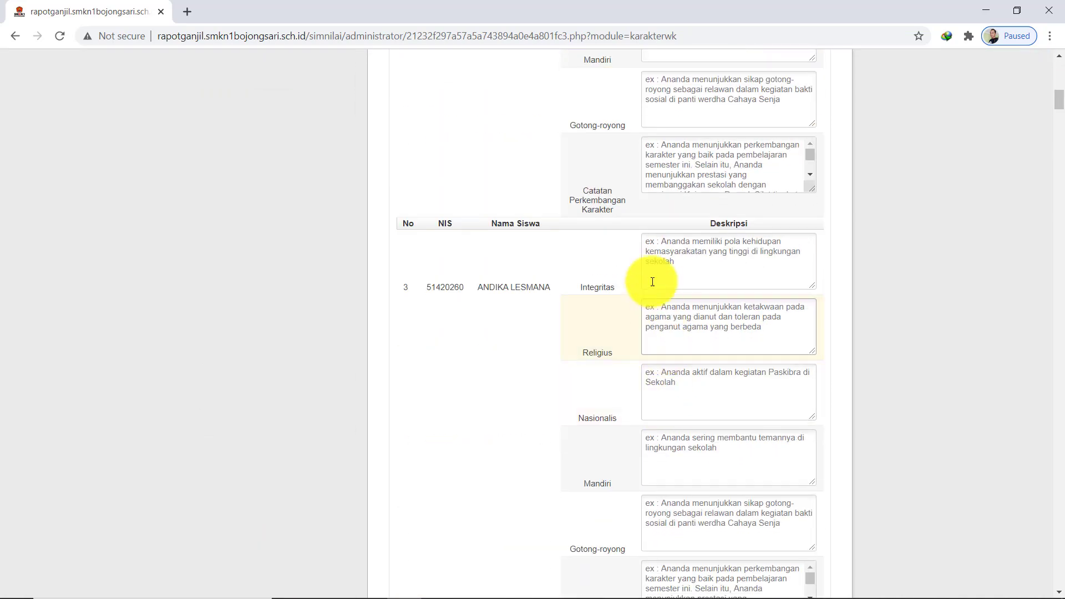
pyautogui.click(652, 281)
pyautogui.write('Ananda memiliki pola kehidupan kemasyarakatan yang tinggi')
pyautogui.scroll(-4, 672, 361)
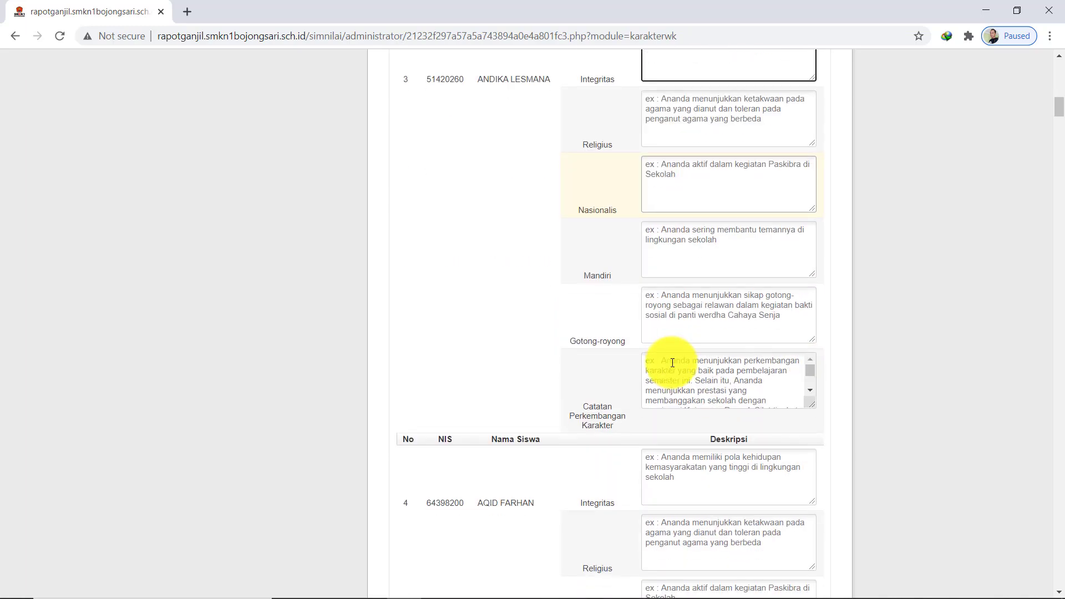
pyautogui.scroll(-1, 672, 363)
pyautogui.click(652, 458)
pyautogui.write('Ananda memiliki pola kehidupan kemasyarakatan yang tinggi')
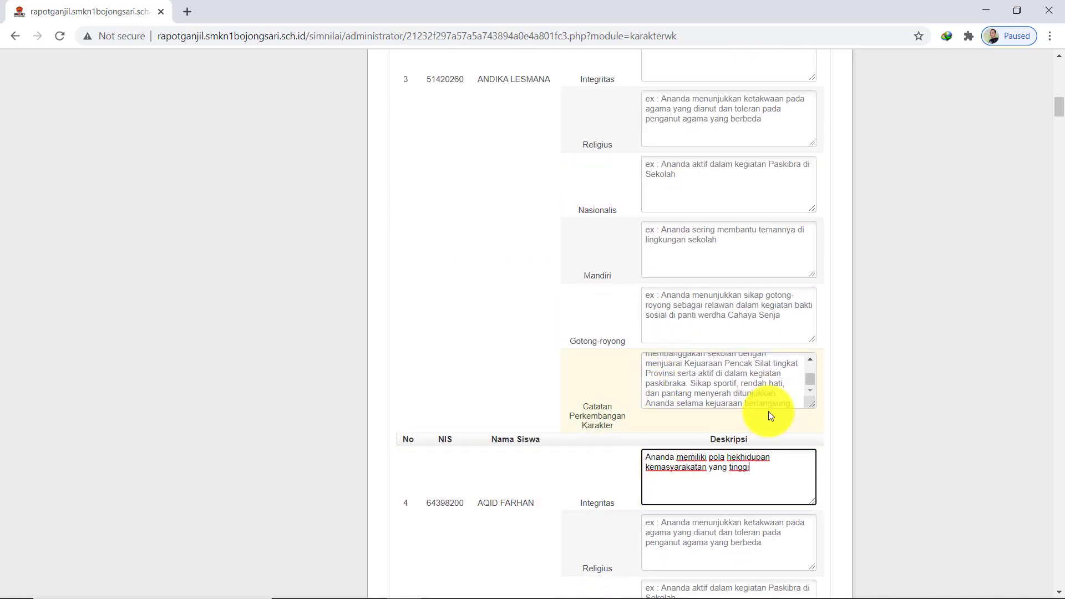
pyautogui.scroll(-5, 770, 414)
pyautogui.scroll(18, 776, 400)
pyautogui.scroll(8, 779, 389)
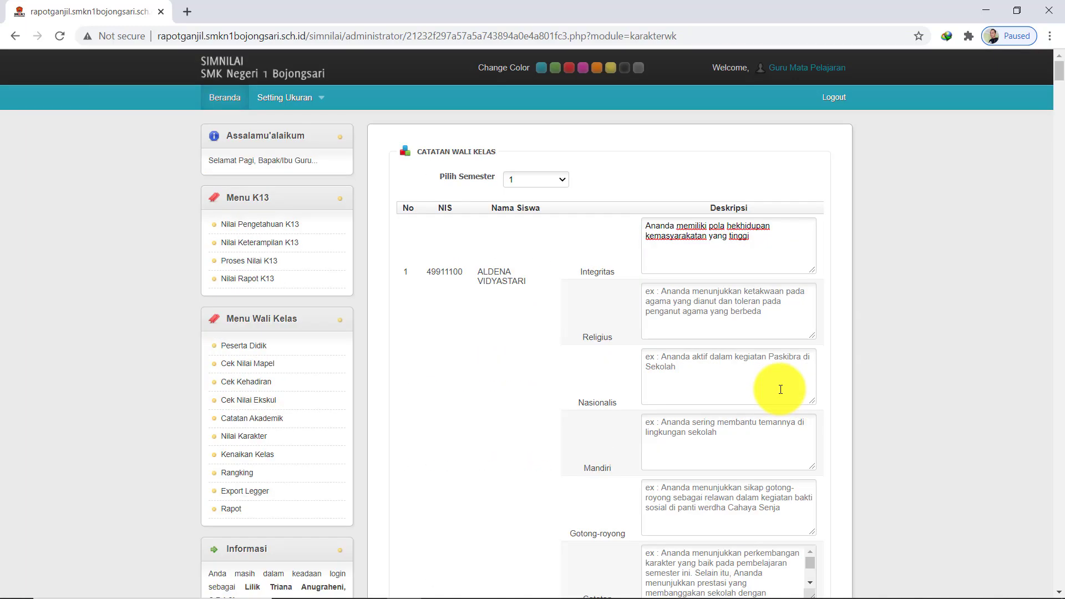
# Replace 'Ananda' with student 1's own name in their Integritas description
pyautogui.click(671, 226)
pyautogui.moveTo(676, 225); pyautogui.dragTo(637, 215)
pyautogui.moveTo(478, 271); pyautogui.dragTo(523, 301)
pyautogui.hotkey('ctrl', 'c')
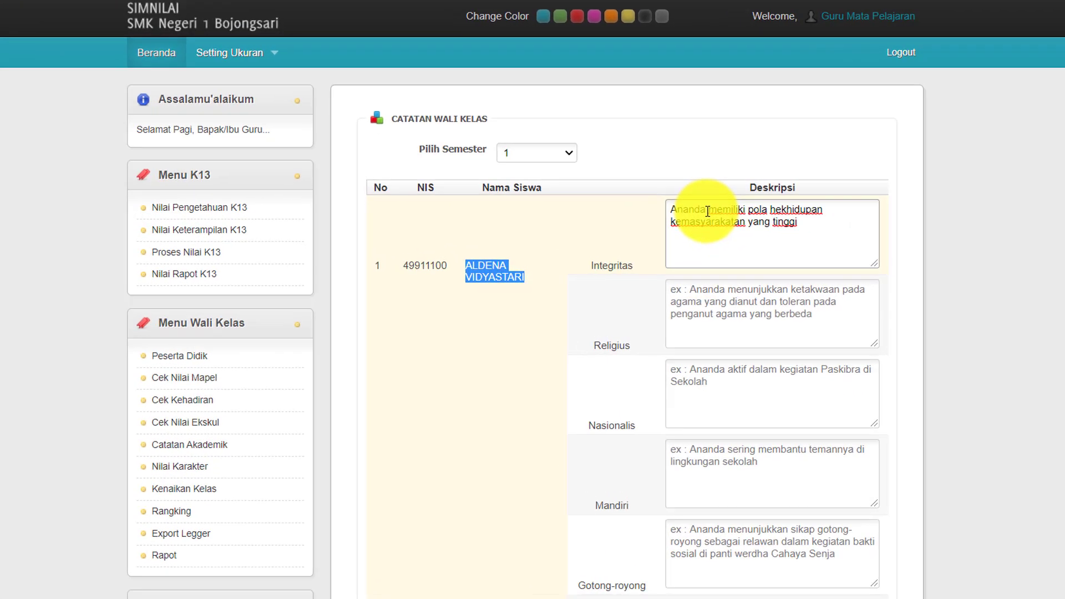
pyautogui.click(674, 227)
pyautogui.moveTo(808, 158); pyautogui.dragTo(741, 140)
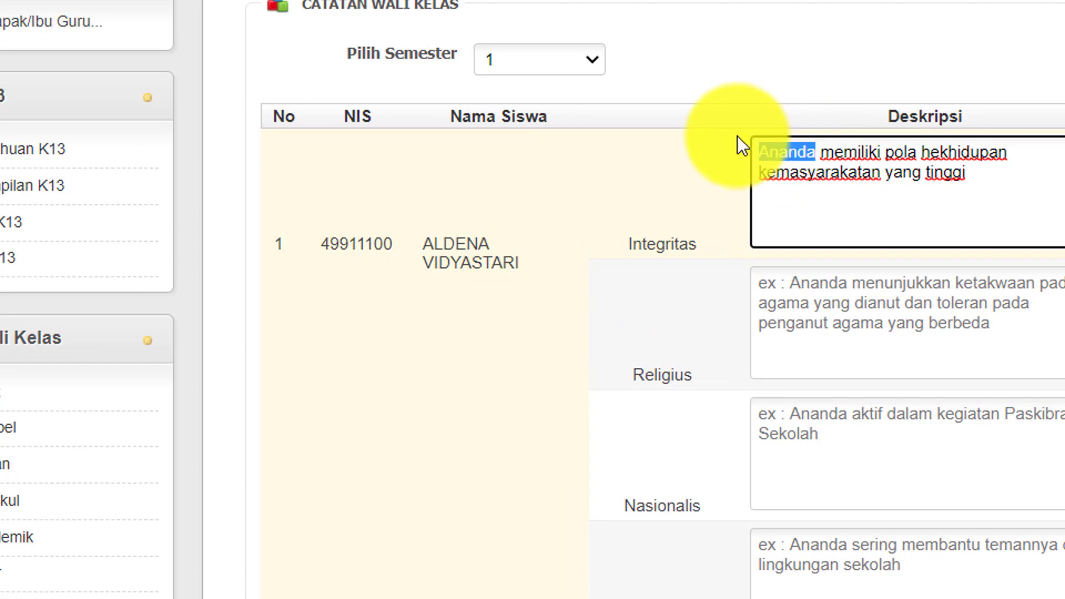
pyautogui.hotkey('ctrl', 'v')
# Paste student 2's copied name over 'Ananda' in their Integritas description
pyautogui.scroll(-8, 715, 383)
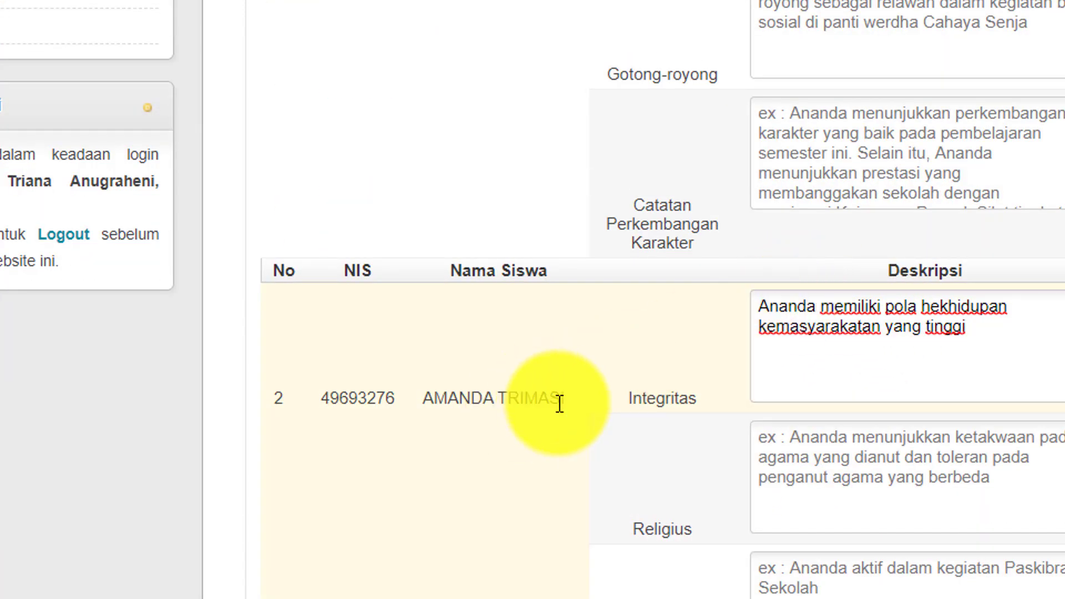
pyautogui.moveTo(565, 399); pyautogui.dragTo(428, 401)
pyautogui.hotkey('ctrl', 'c')
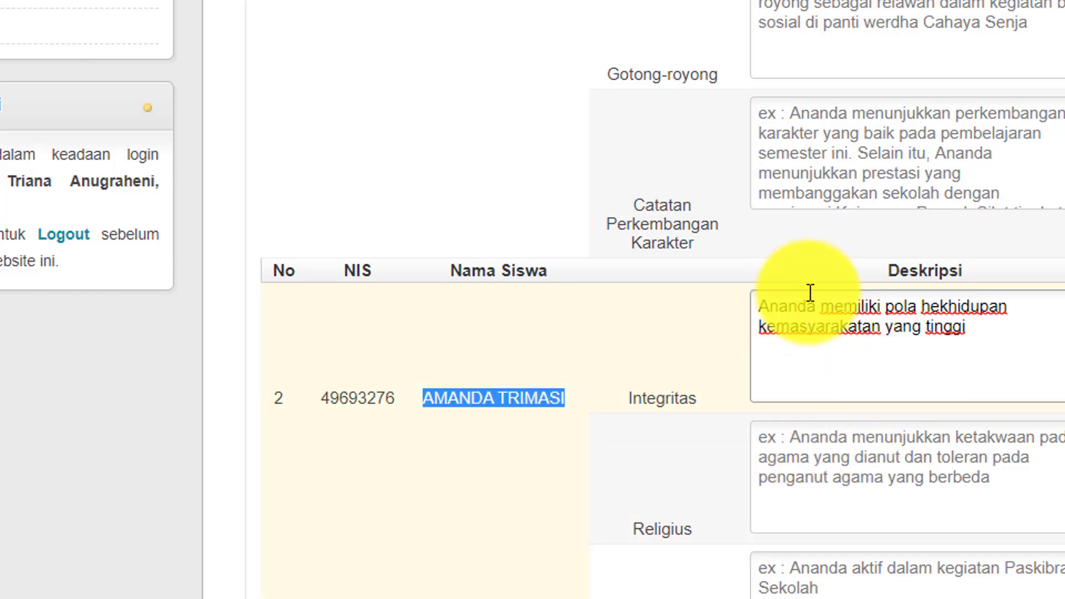
pyautogui.doubleClick(785, 307)
pyautogui.hotkey('ctrl', 'v')
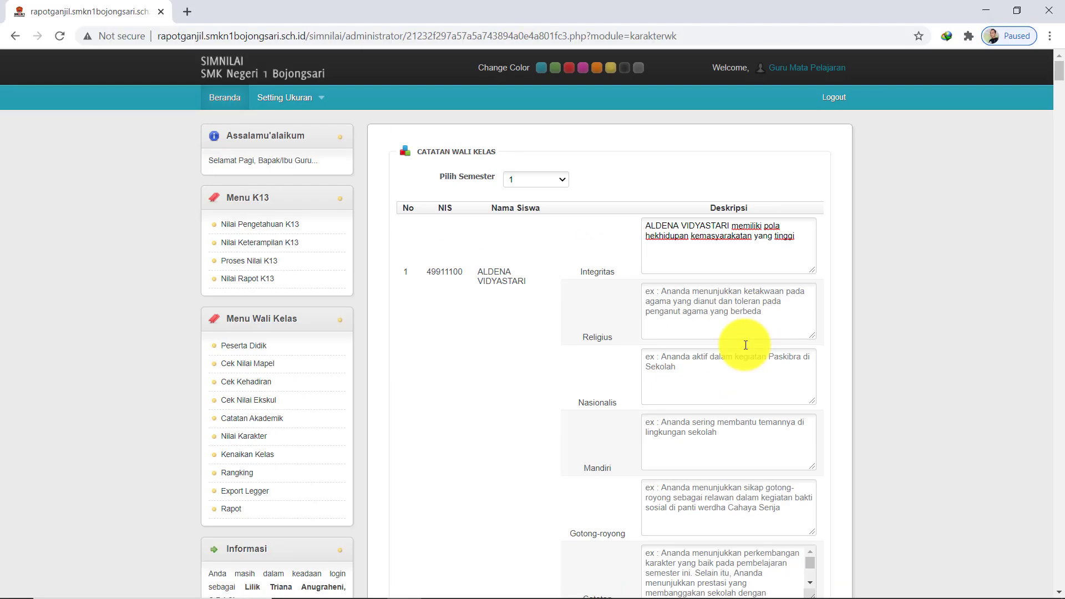
pyautogui.click(706, 299)
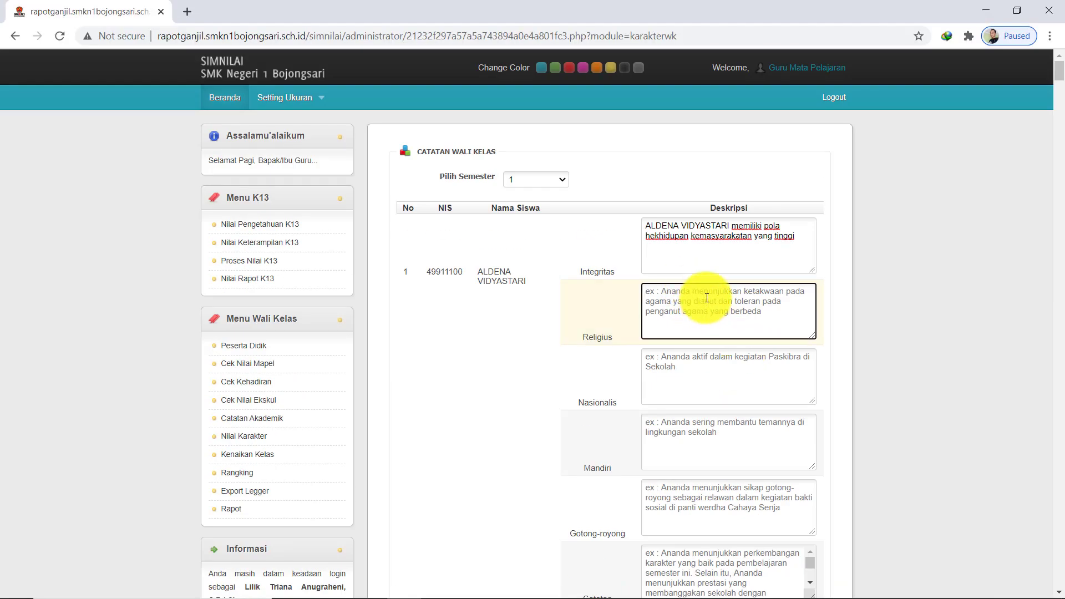
pyautogui.scroll(-1, 706, 297)
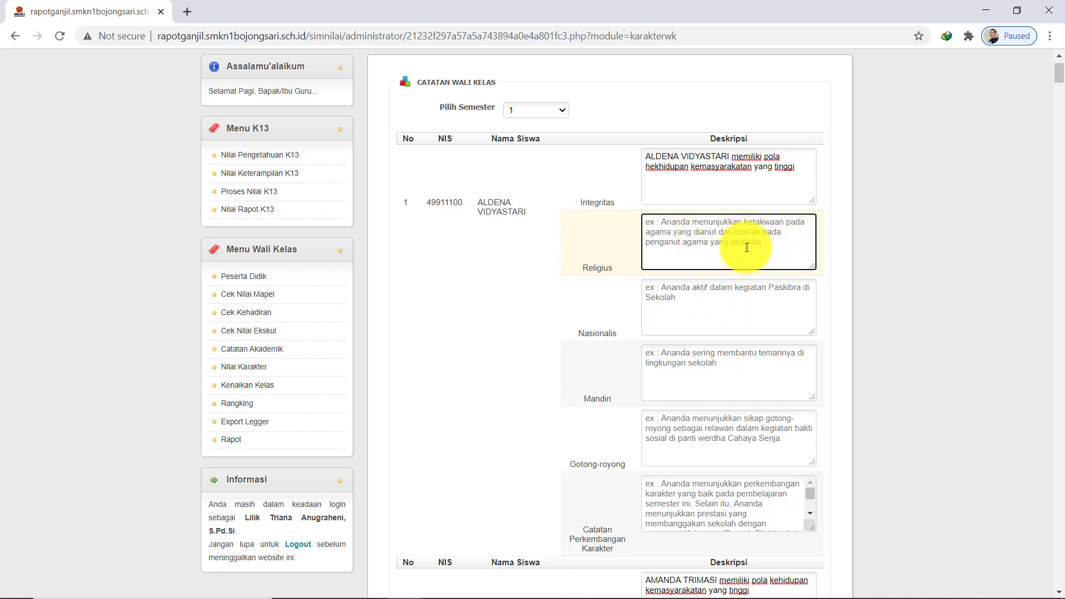
pyautogui.click(681, 296)
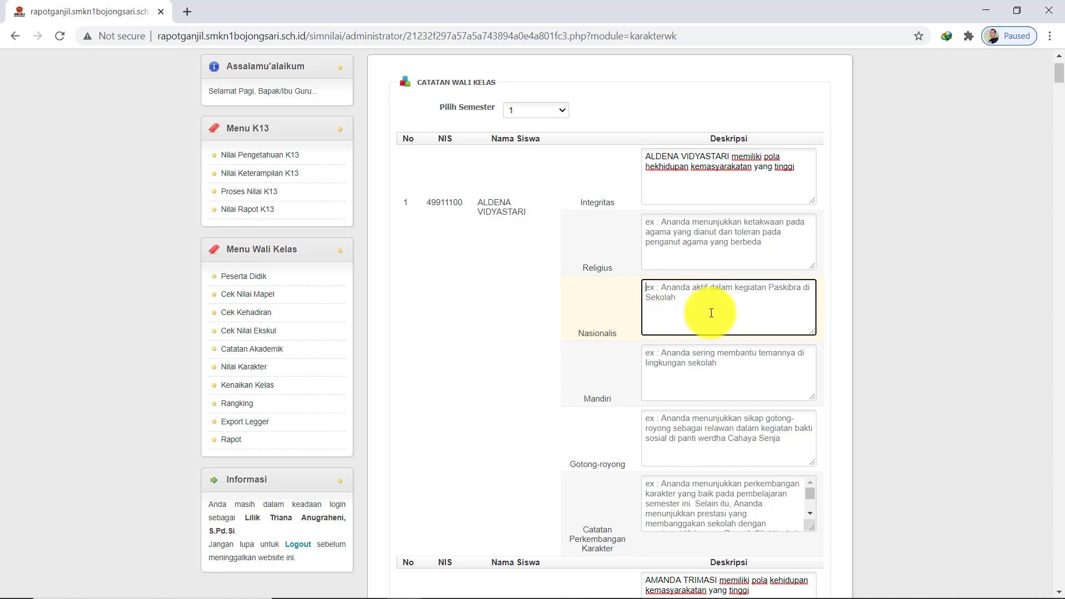
pyautogui.click(682, 362)
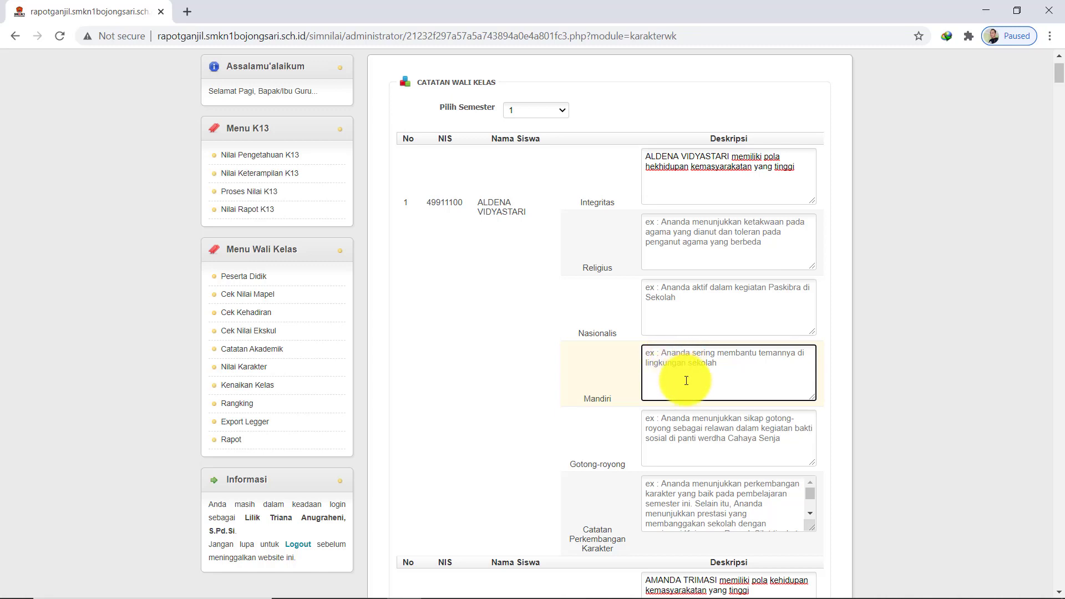
# Enter 'Ananda aktif membantu pekerjaan orang tua di rumah' as the first student's Mandiri description
pyautogui.write('Anan')
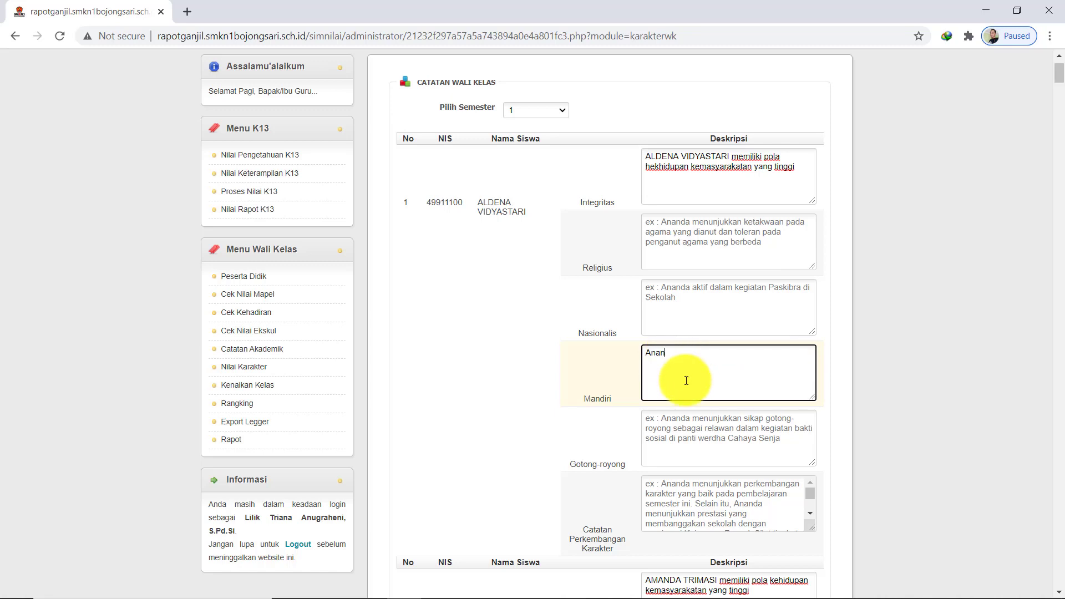
pyautogui.write('da aktif membantu pekerjaan orang tua di rumah')
pyautogui.click(689, 430)
pyautogui.scroll(-1, 690, 429)
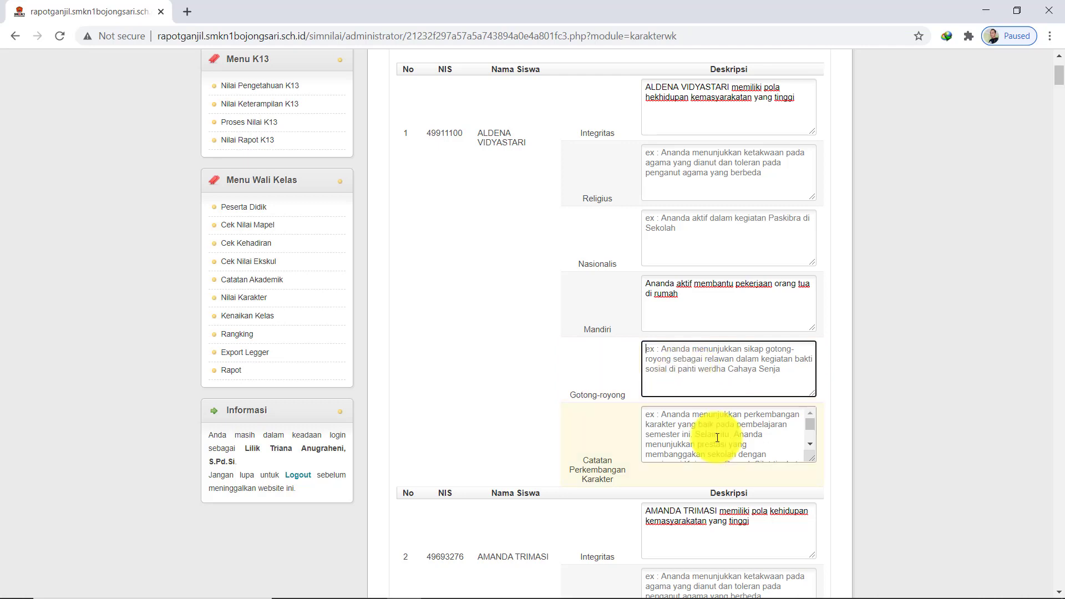
pyautogui.click(812, 448)
pyautogui.scroll(-1, 812, 448)
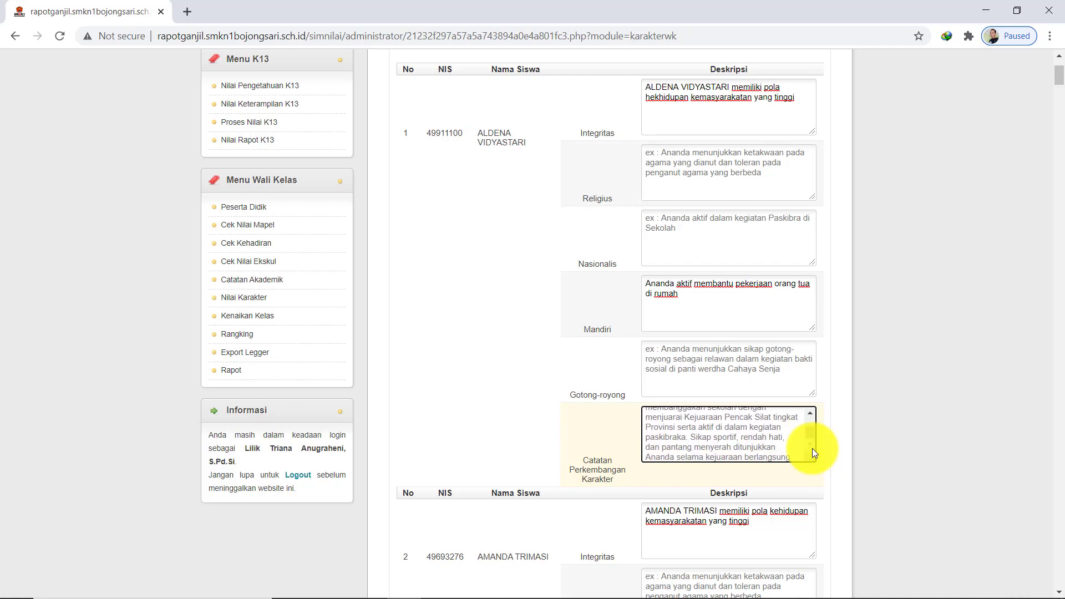
pyautogui.click(810, 413)
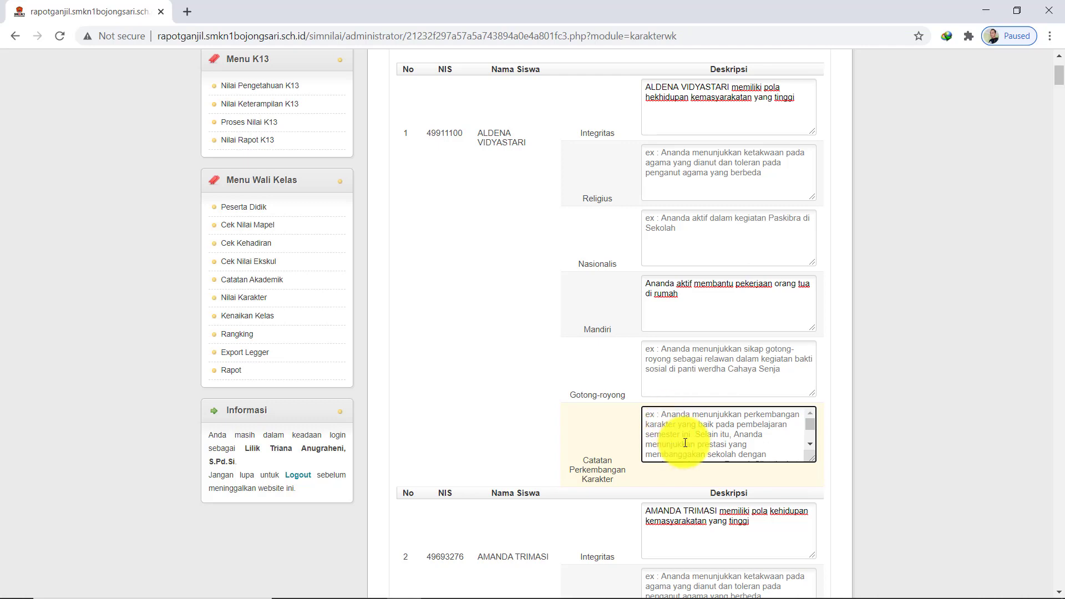
# Paste the prepared character development sentence into the first student's Catatan note
pyautogui.write('Ananda menunjukkan perkembangan karakter yang baik pada pembelajaran di semester ini')
pyautogui.scroll(-3, 720, 291)
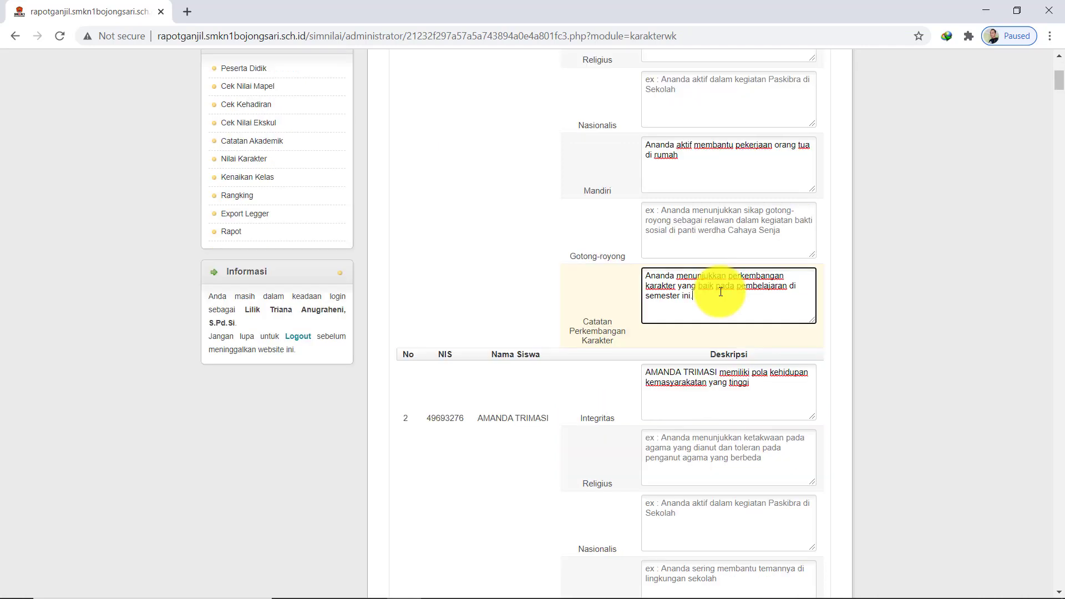
pyautogui.scroll(1, 730, 304)
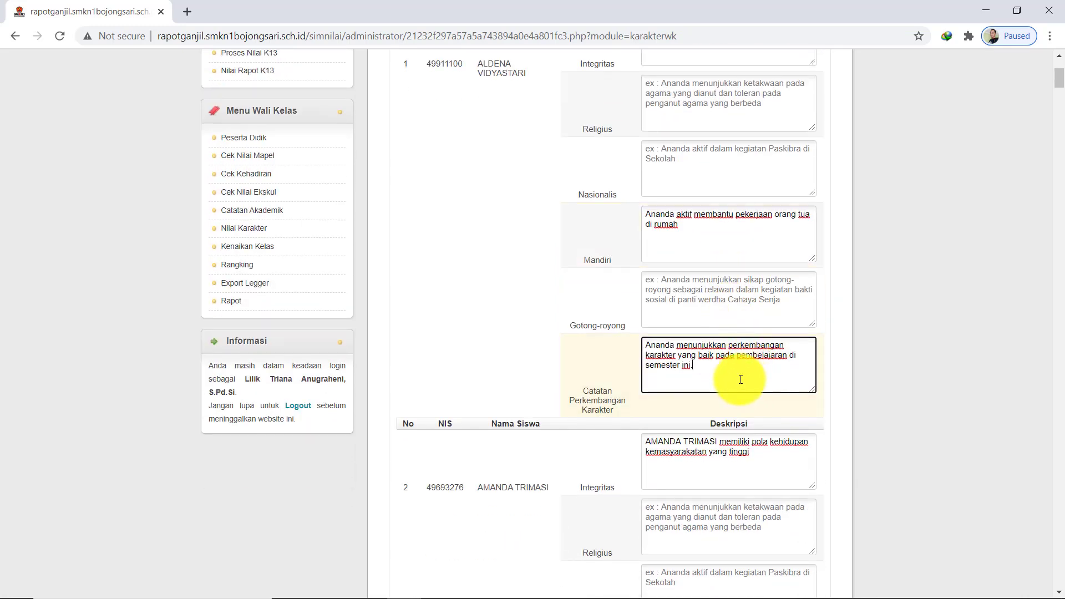
pyautogui.scroll(1, 648, 365)
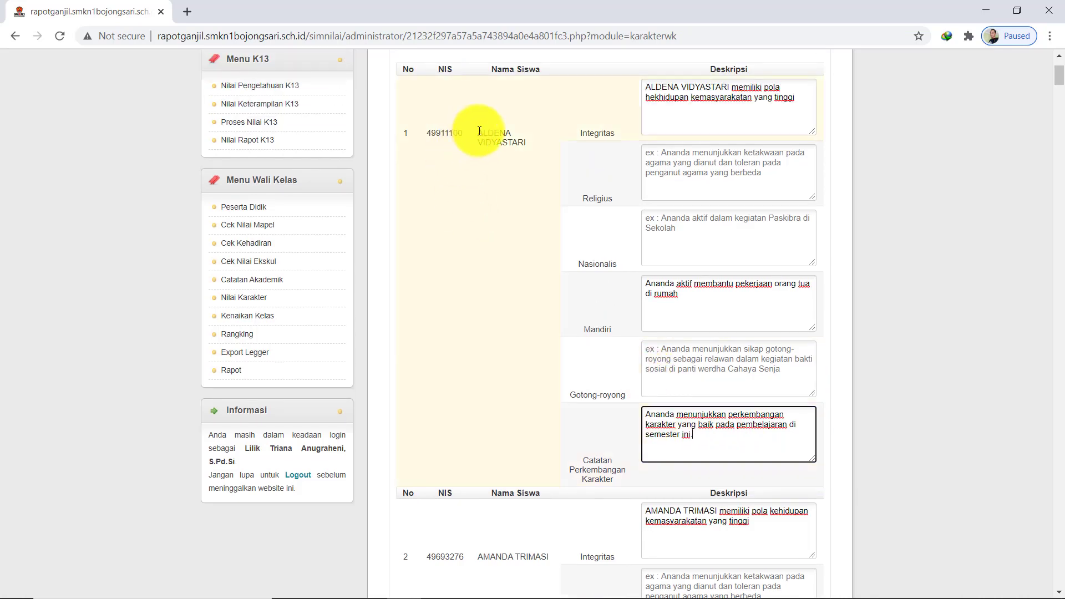
# Replace the note's leading 'Ananda' with the student's name and append 'Aktif mengikuti PJJ dan kelas Online.'
pyautogui.moveTo(479, 131); pyautogui.dragTo(522, 144)
pyautogui.click(655, 423)
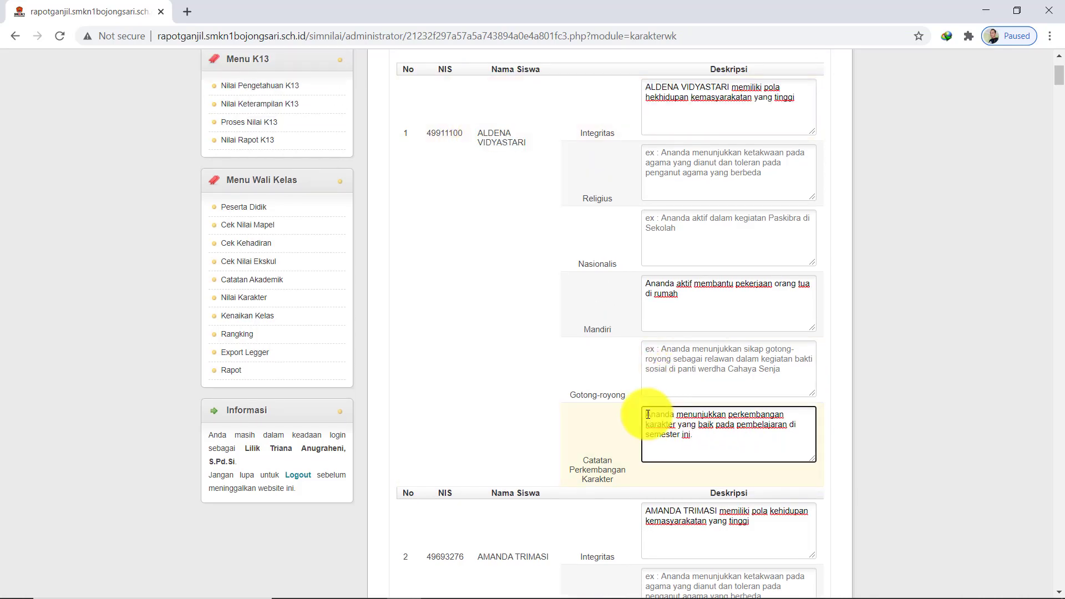
pyautogui.moveTo(646, 415); pyautogui.dragTo(674, 420)
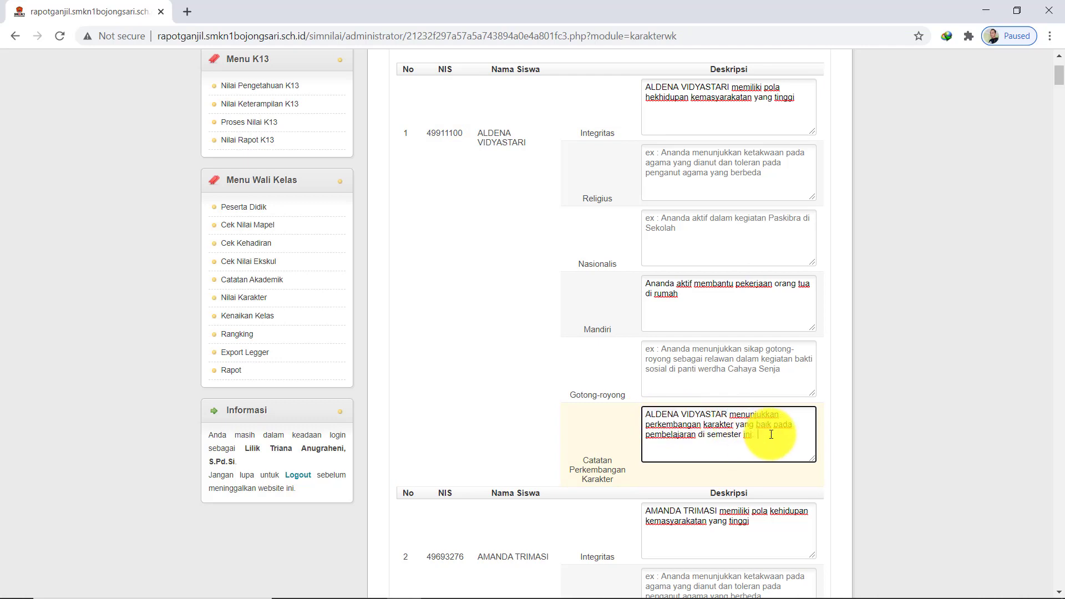
pyautogui.write('Aktif mengikuti PJJ dan kelas Online')
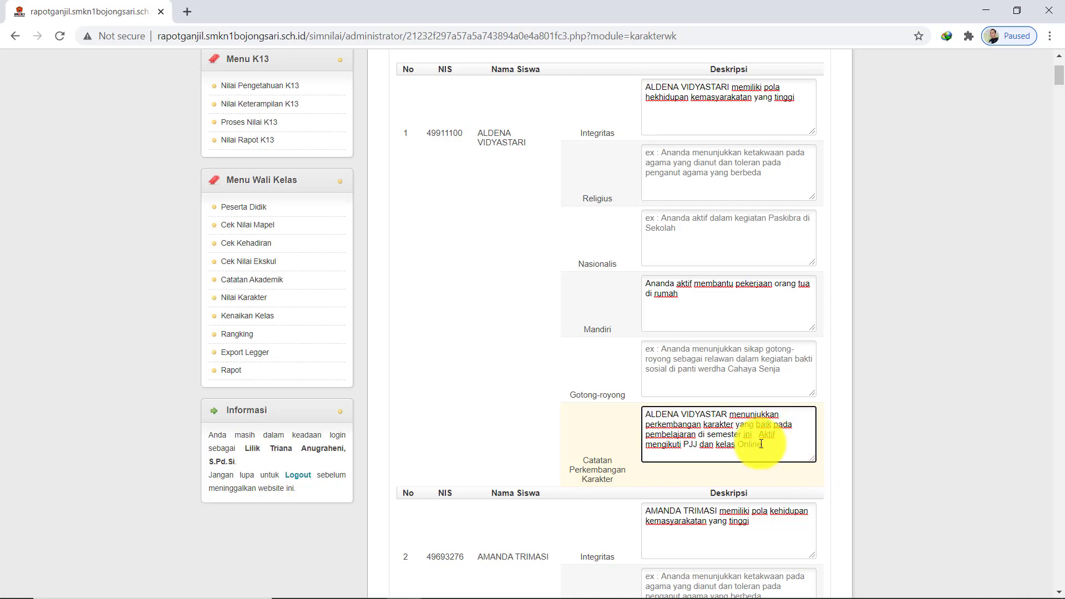
pyautogui.moveTo(767, 444); pyautogui.dragTo(630, 413)
pyautogui.hotkey('ctrl', 'c')
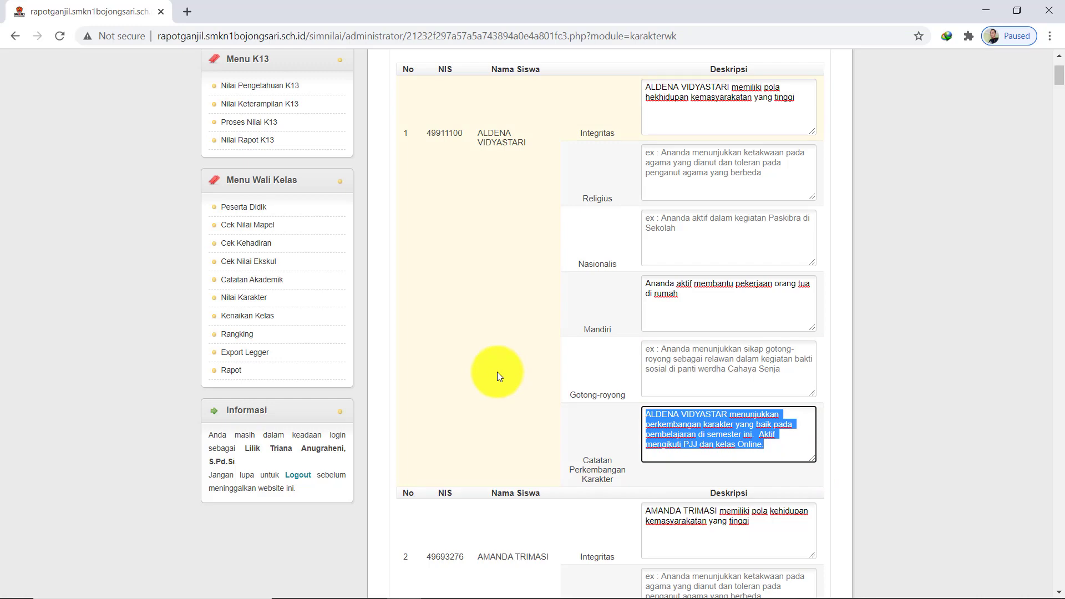
# Paste the copied character note into the Catatan boxes of students 2 and 4
pyautogui.scroll(-10, 637, 416)
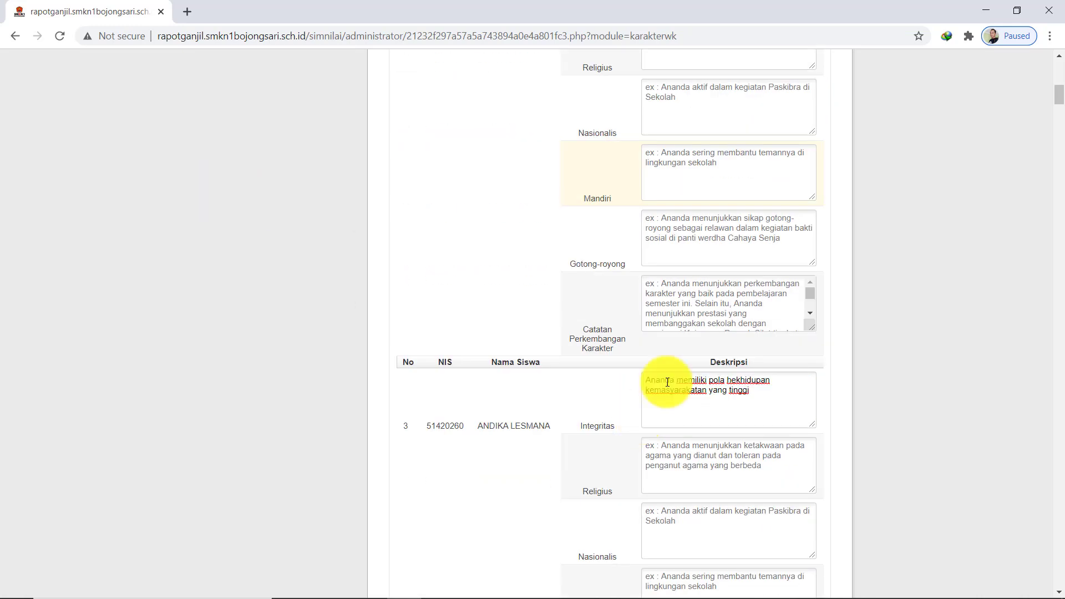
pyautogui.click(708, 292)
pyautogui.hotkey('ctrl', 'v')
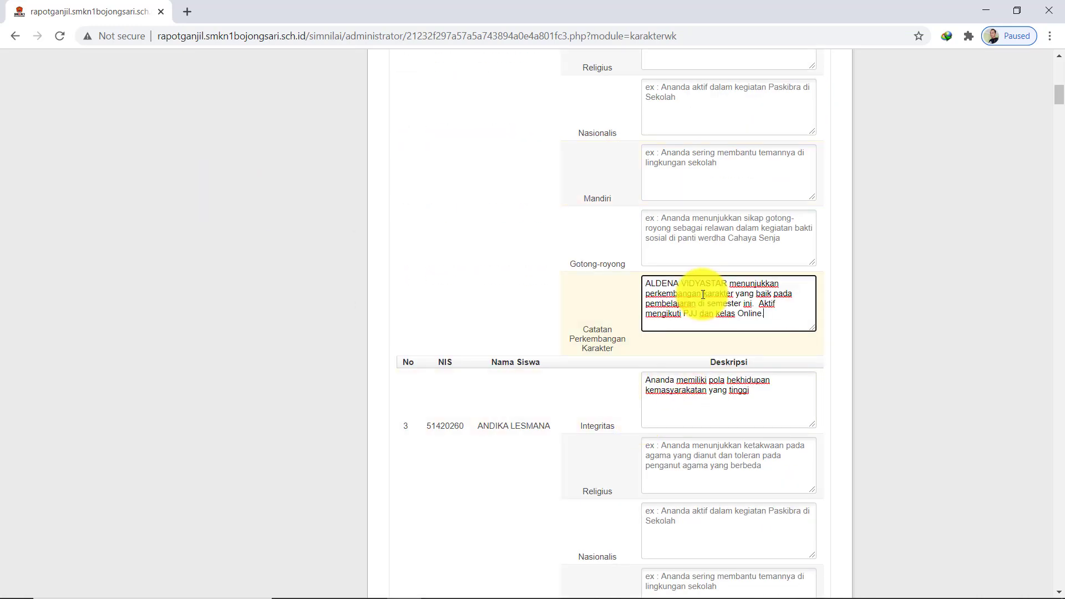
pyautogui.scroll(-1, 702, 295)
pyautogui.scroll(-6, 702, 294)
pyautogui.click(696, 297)
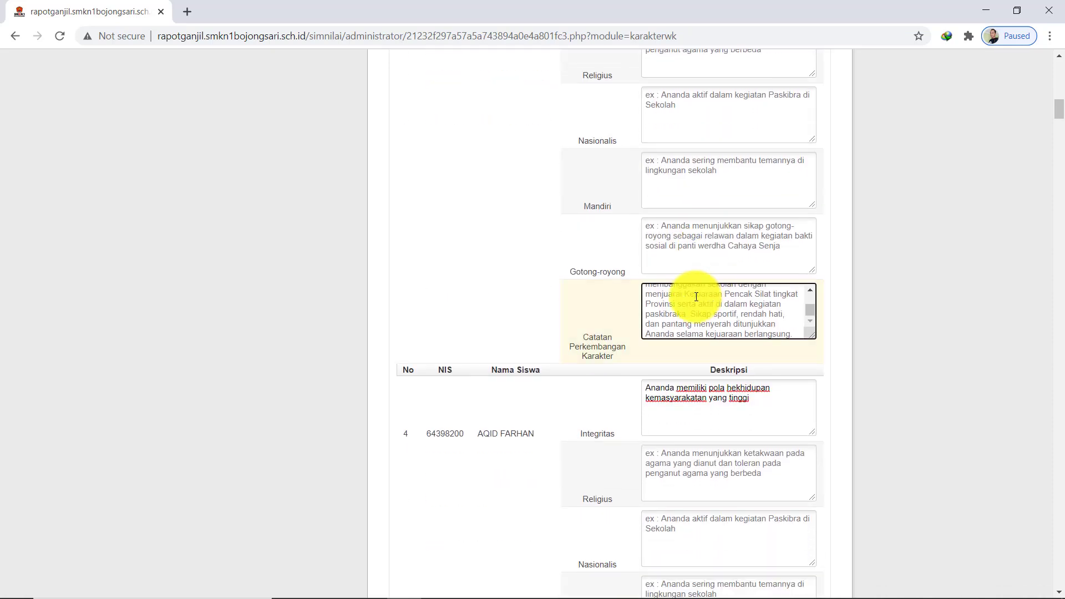
pyautogui.scroll(3, 696, 297)
pyautogui.scroll(-10, 689, 297)
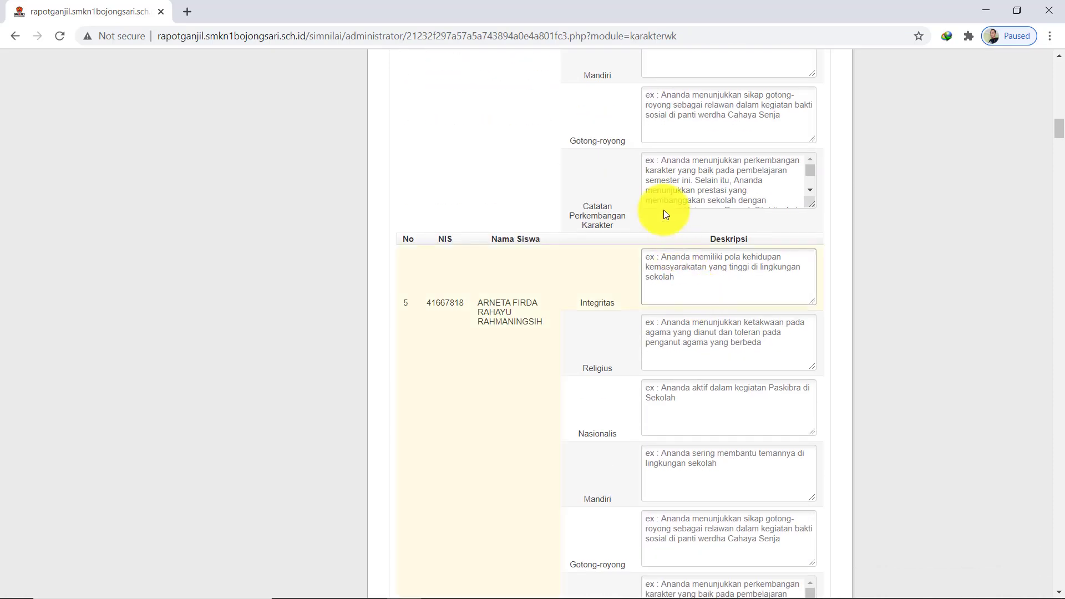
pyautogui.click(662, 160)
pyautogui.hotkey('ctrl', 'v')
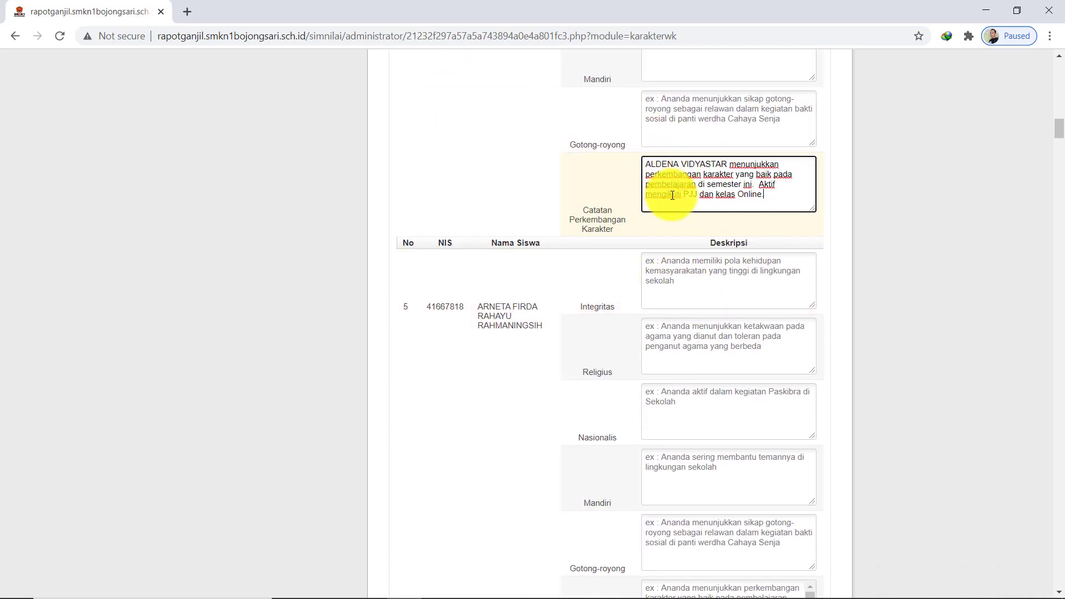
pyautogui.scroll(8, 663, 186)
pyautogui.scroll(12, 672, 197)
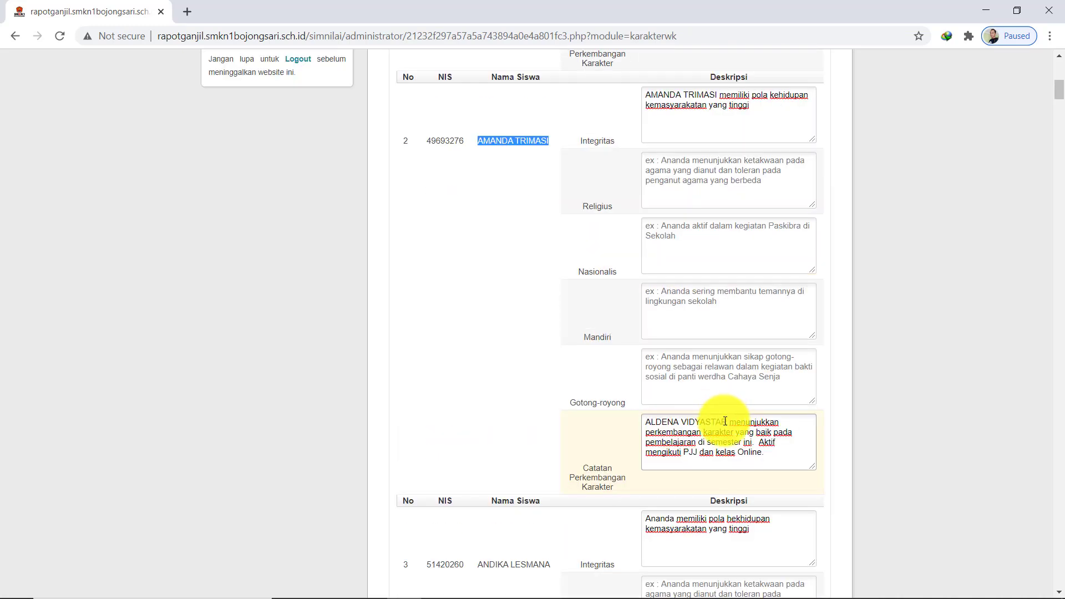
# Replace the leading name in students 2 and 3's notes with each student's own name
pyautogui.click(726, 421)
pyautogui.moveTo(726, 422); pyautogui.dragTo(645, 423)
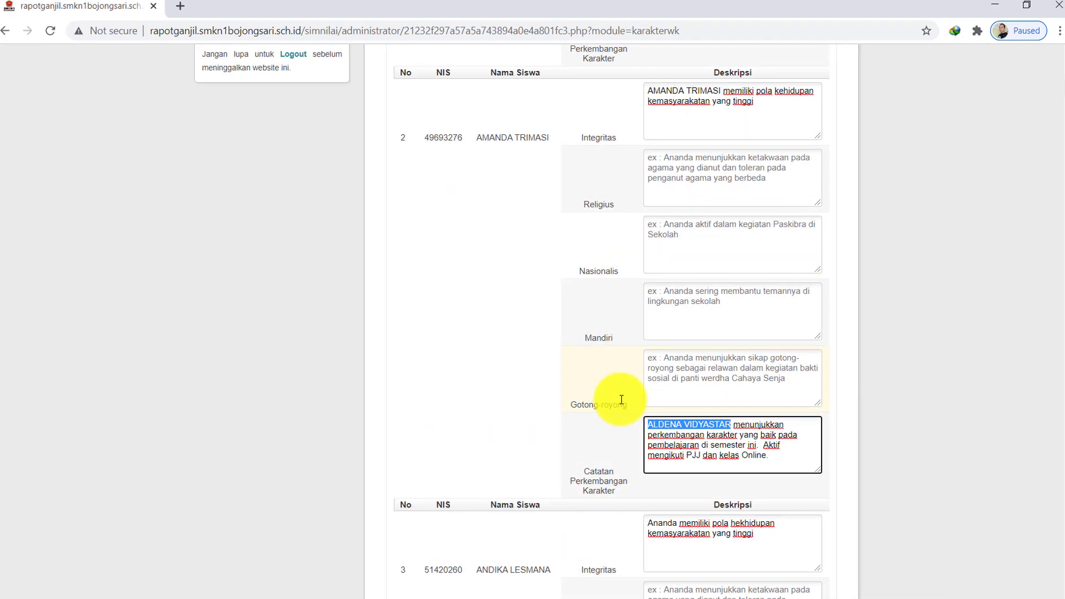
pyautogui.scroll(-5, 763, 421)
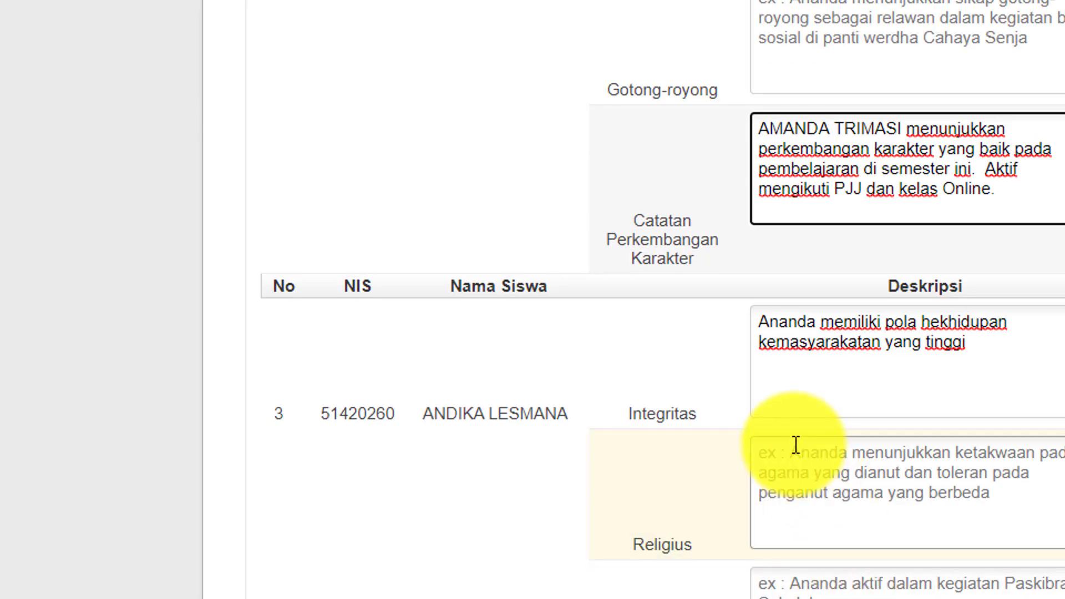
pyautogui.scroll(-3, 795, 444)
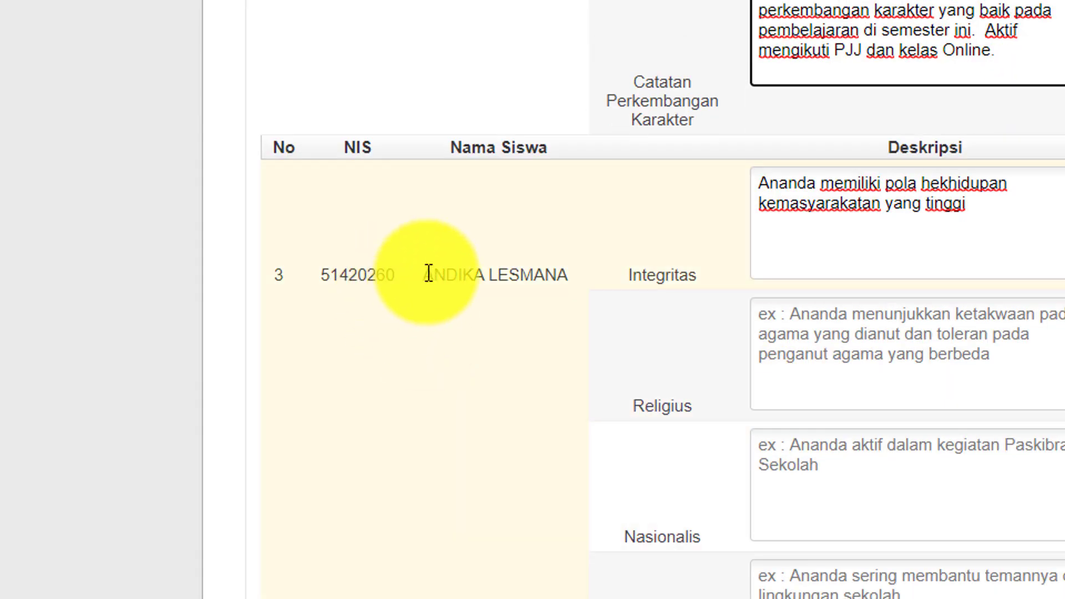
pyautogui.click(427, 271)
pyautogui.moveTo(426, 270); pyautogui.dragTo(565, 286)
pyautogui.hotkey('ctrl', 'c')
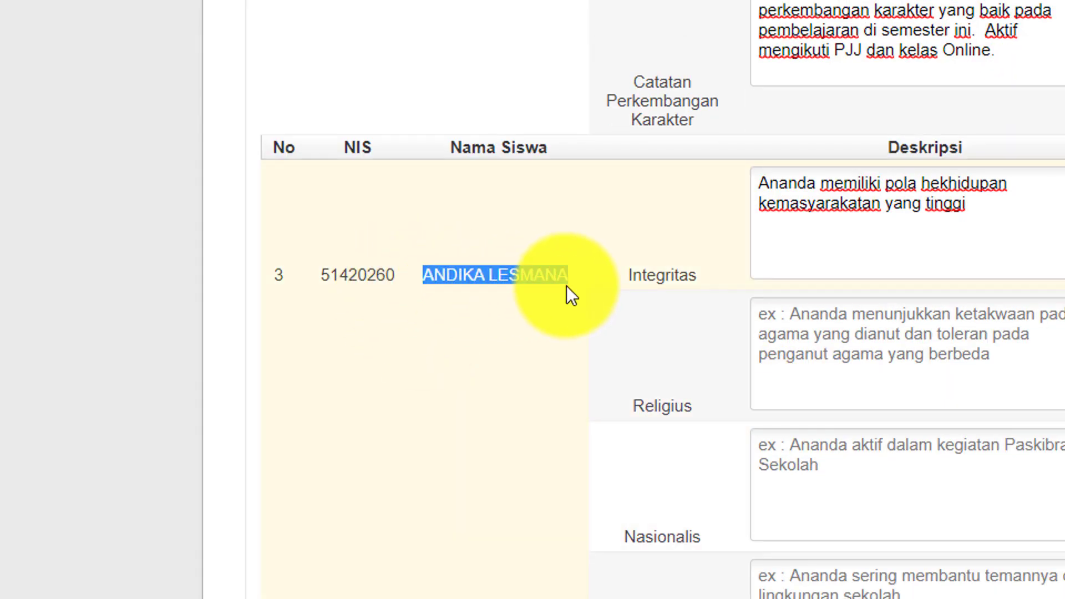
pyautogui.scroll(-6, 868, 499)
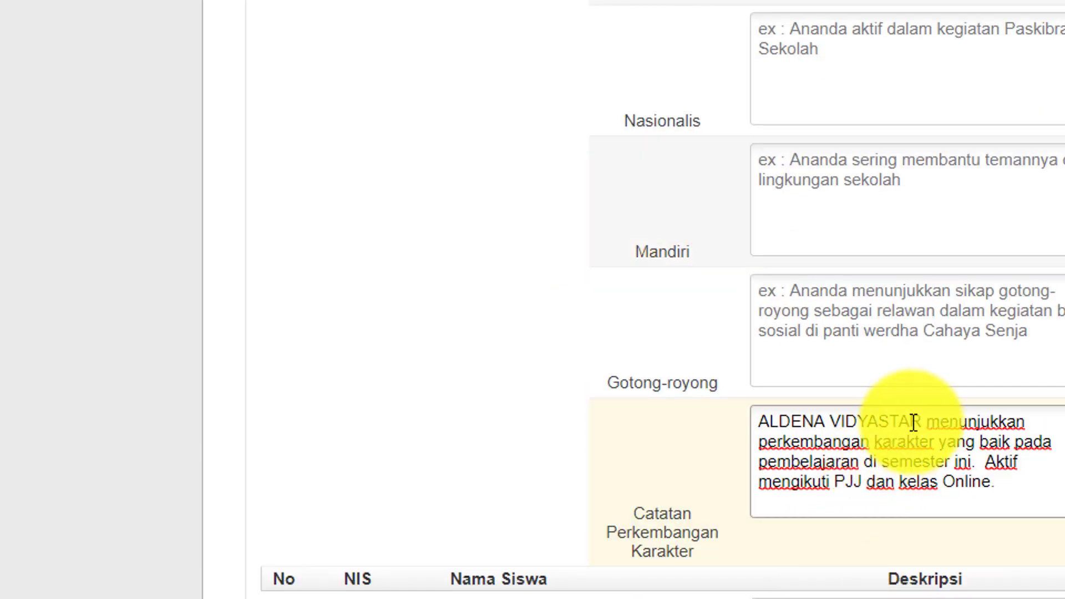
pyautogui.moveTo(920, 422); pyautogui.dragTo(755, 422)
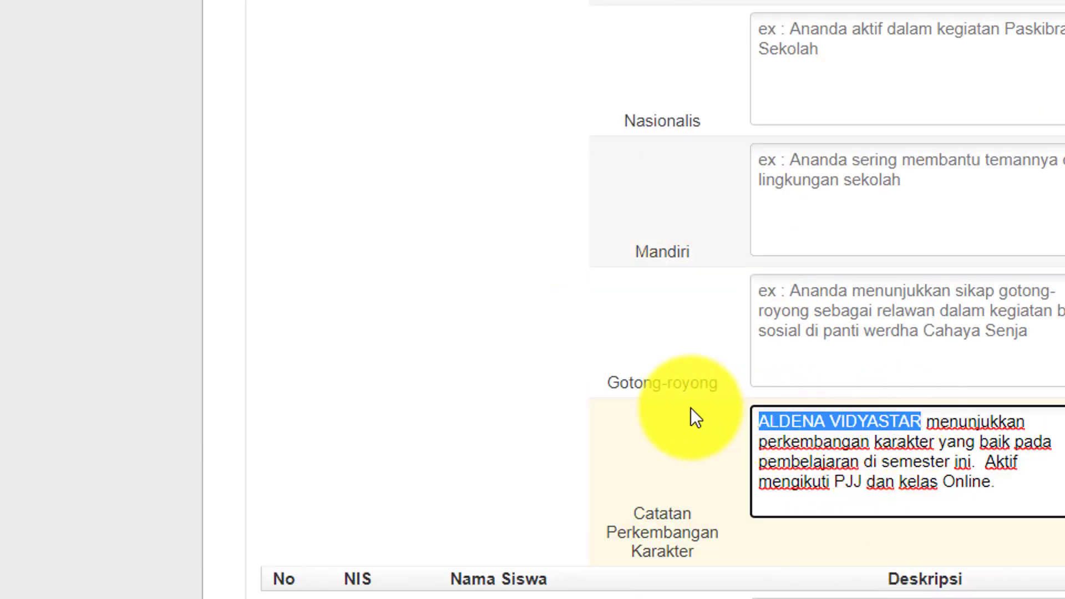
pyautogui.hotkey('ctrl', 'v')
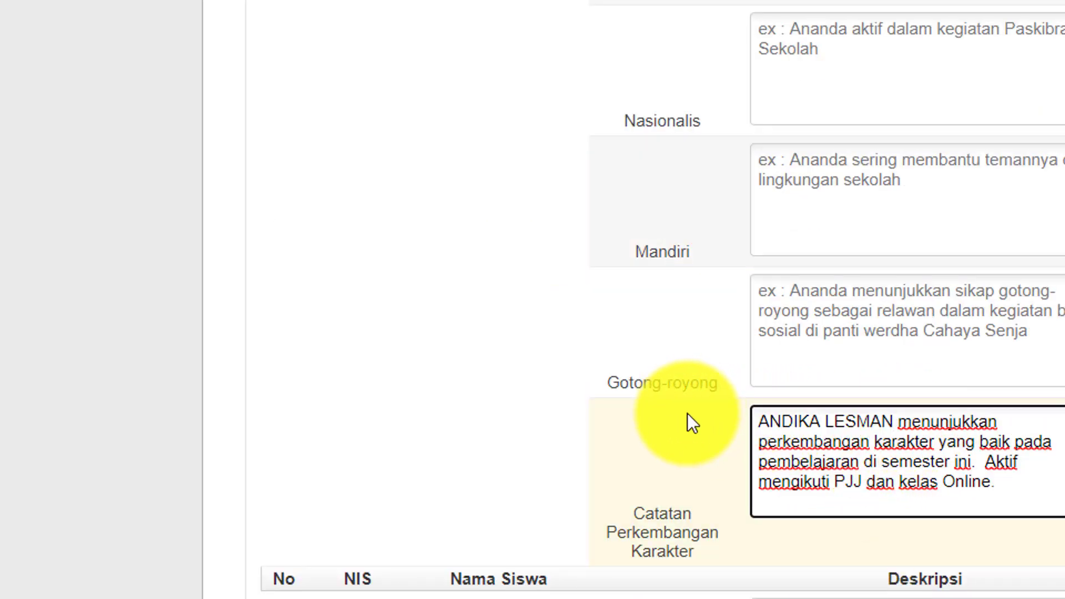
pyautogui.scroll(4, 915, 383)
pyautogui.click(911, 205)
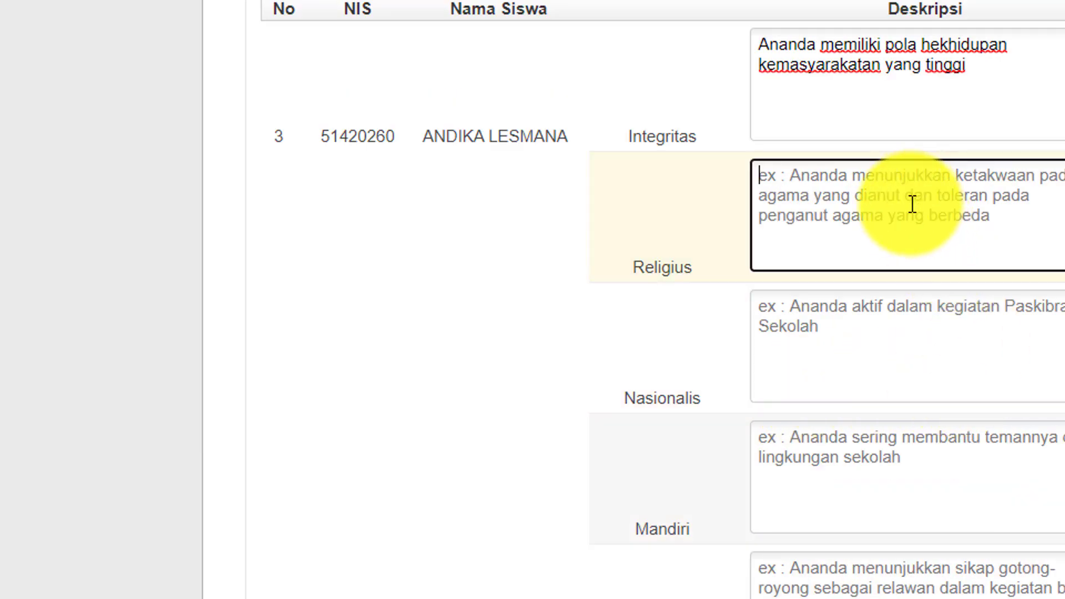
pyautogui.scroll(20, 911, 207)
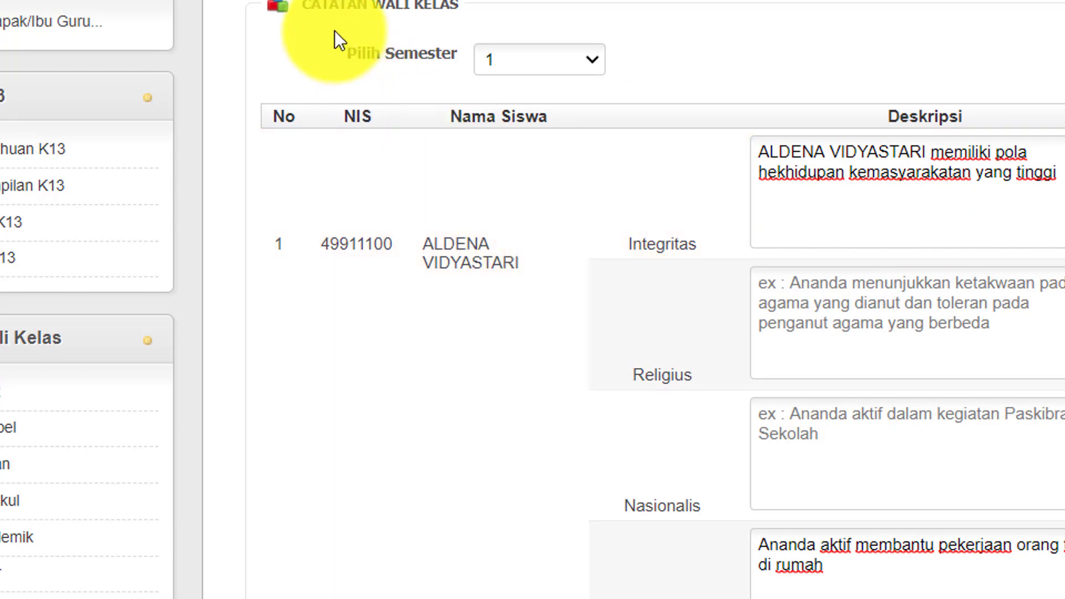
# Save all 35 students' character notes with Simpan at the bottom of the Nilai Karakter form
pyautogui.scroll(-3, 1007, 506)
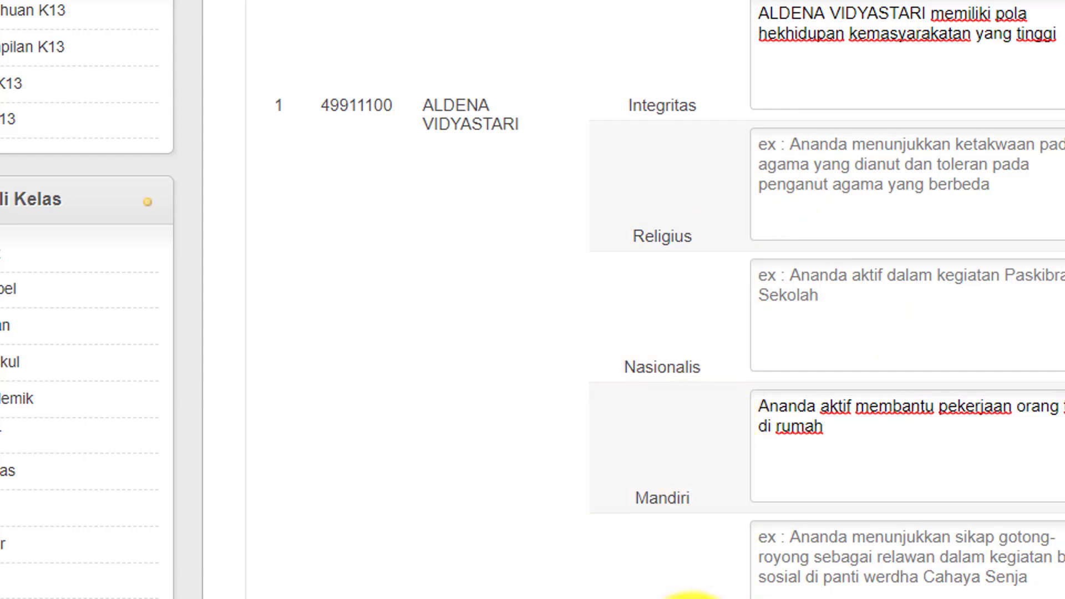
pyautogui.scroll(-3, 693, 594)
pyautogui.scroll(-3, 701, 538)
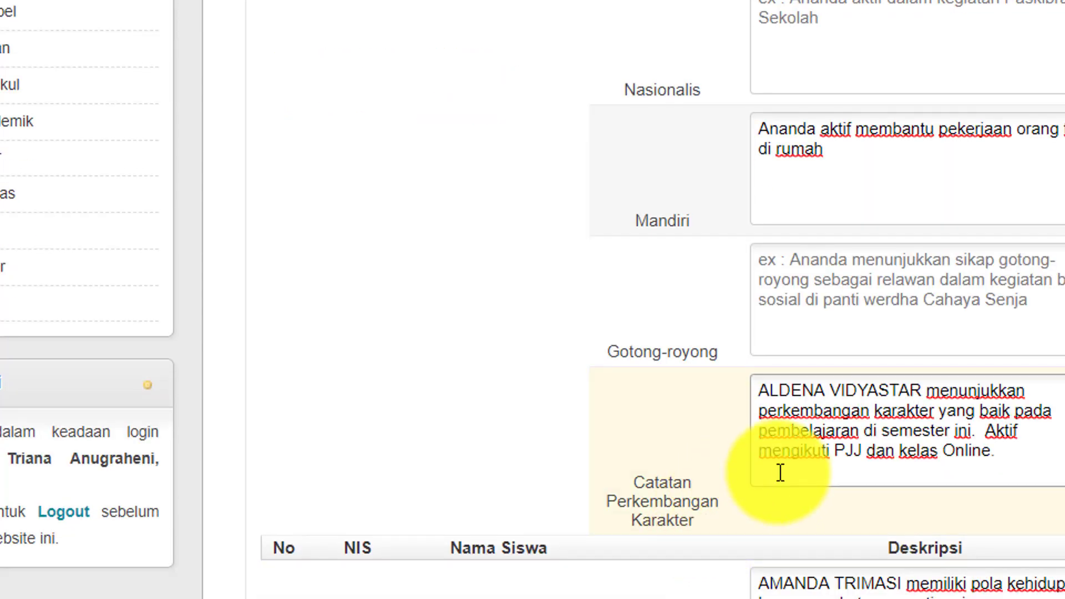
pyautogui.scroll(-12, 781, 473)
pyautogui.scroll(-20, 785, 476)
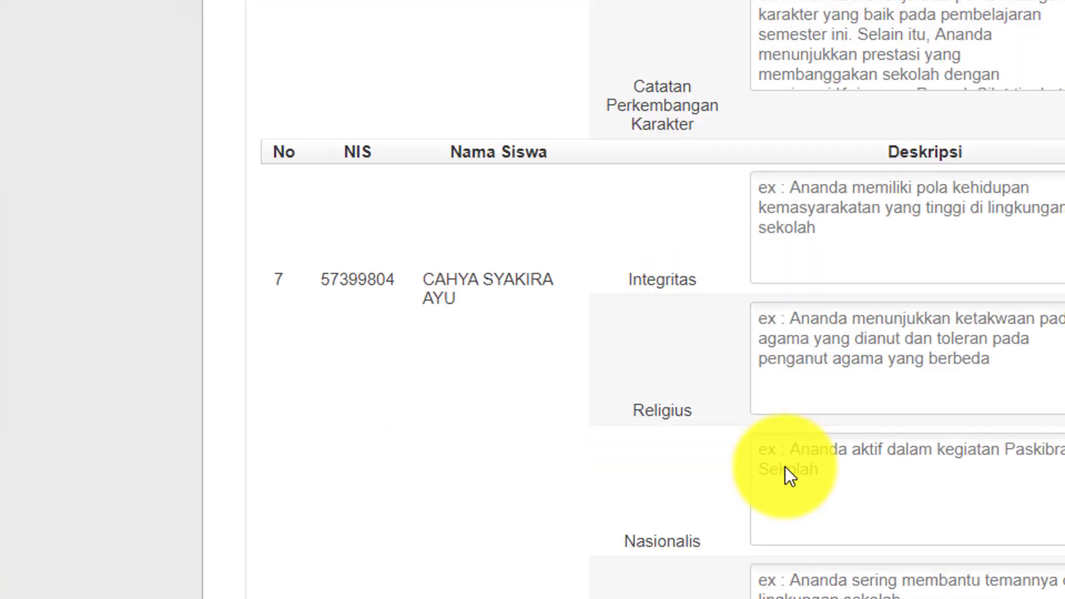
pyautogui.scroll(-20, 786, 469)
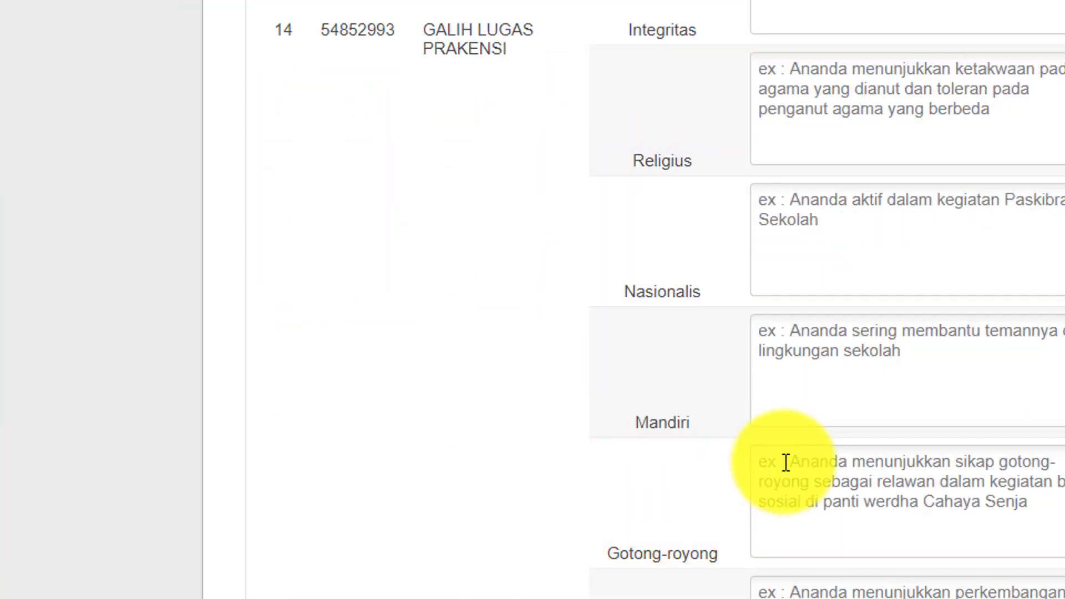
pyautogui.scroll(-20, 787, 463)
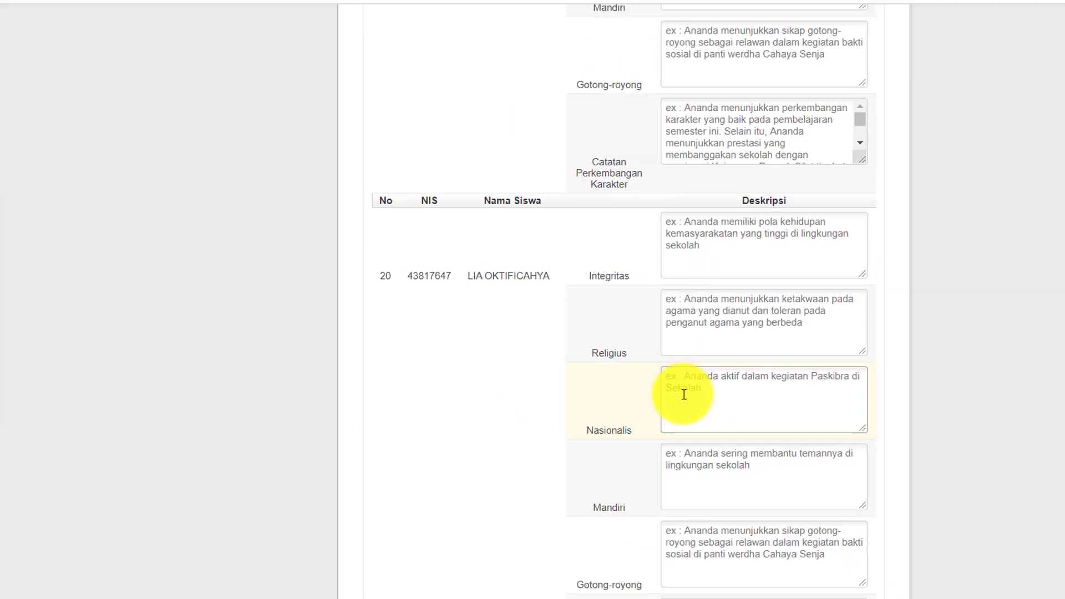
pyautogui.scroll(-20, 661, 378)
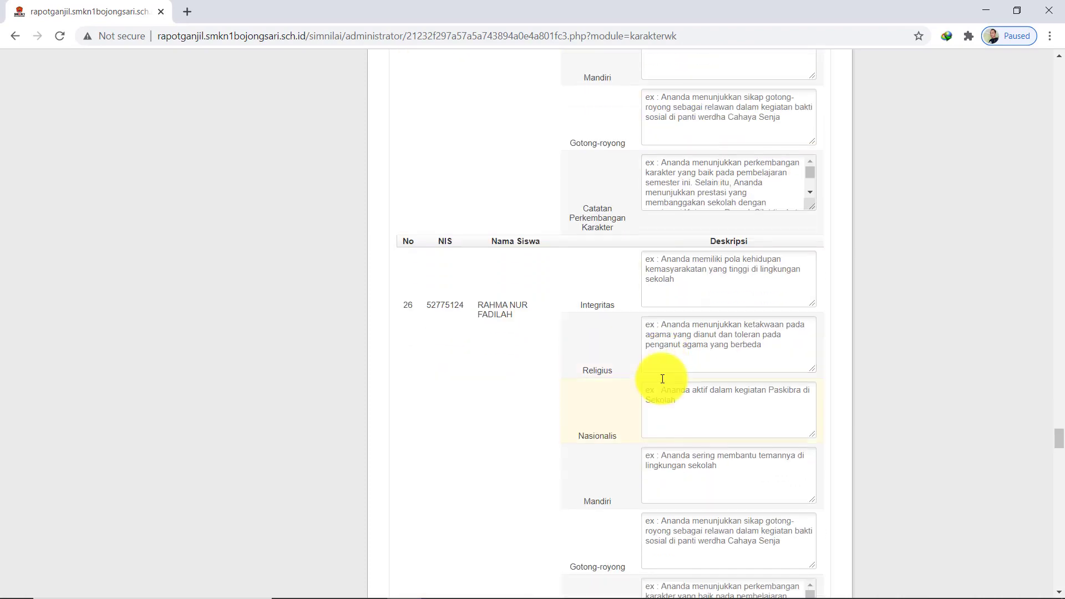
pyautogui.scroll(-20, 661, 378)
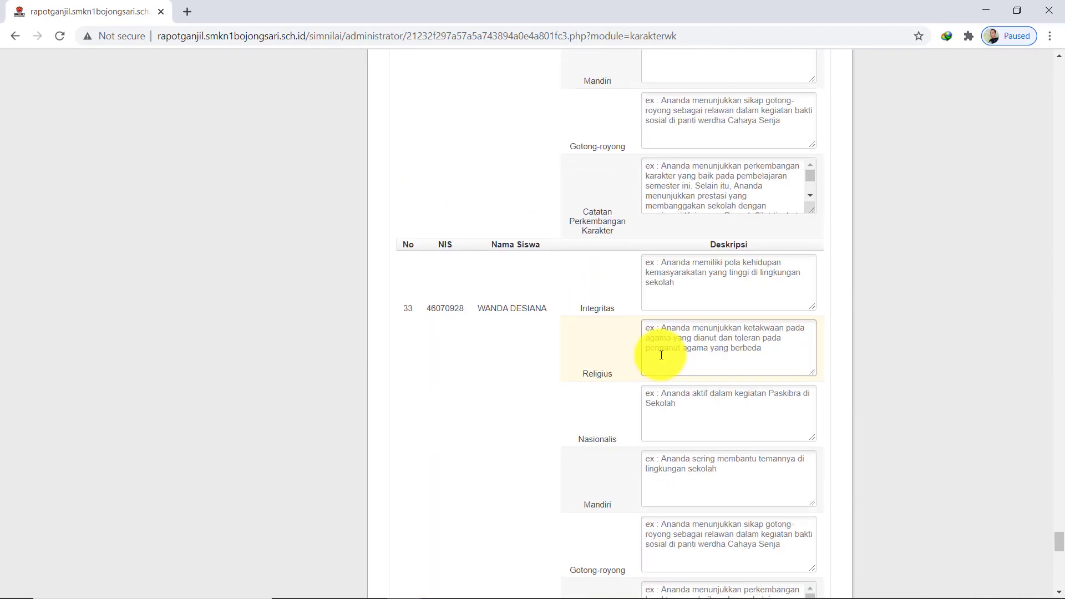
pyautogui.scroll(-3, 660, 347)
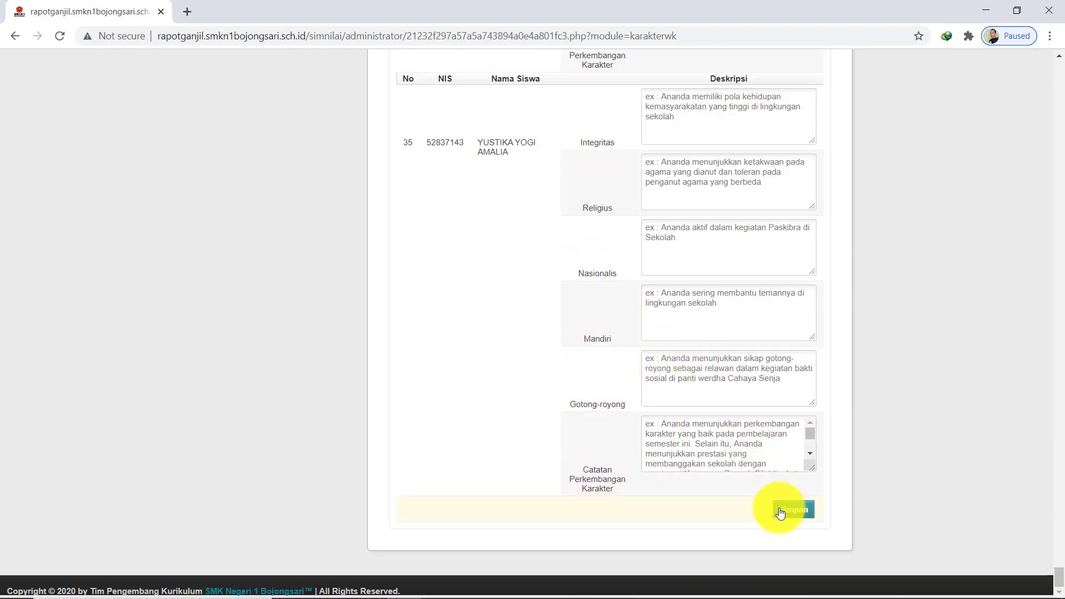
pyautogui.click(779, 507)
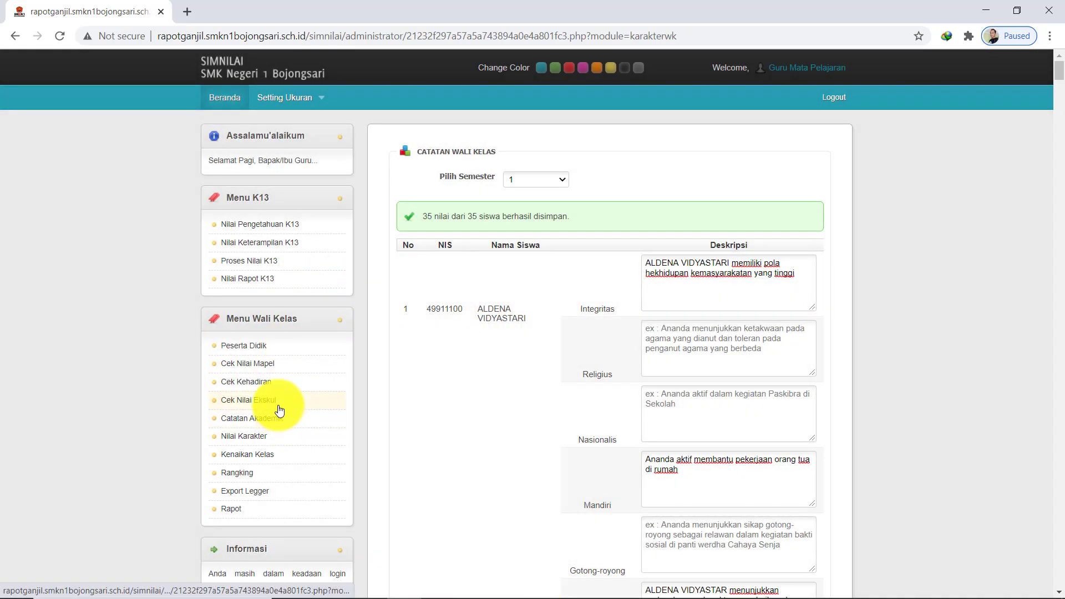
pyautogui.click(274, 425)
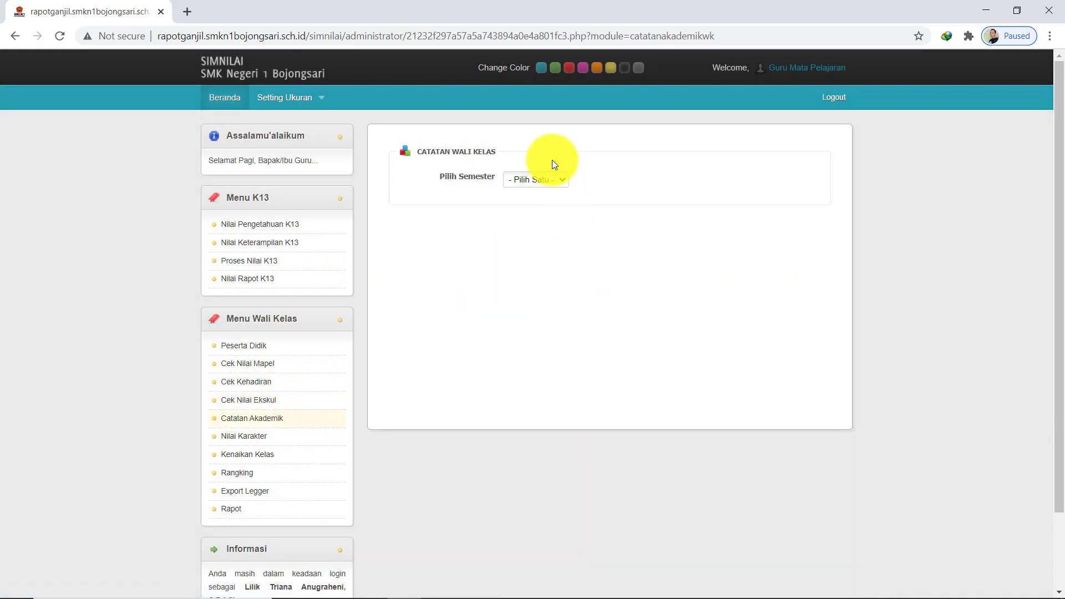
pyautogui.click(538, 178)
pyautogui.click(537, 198)
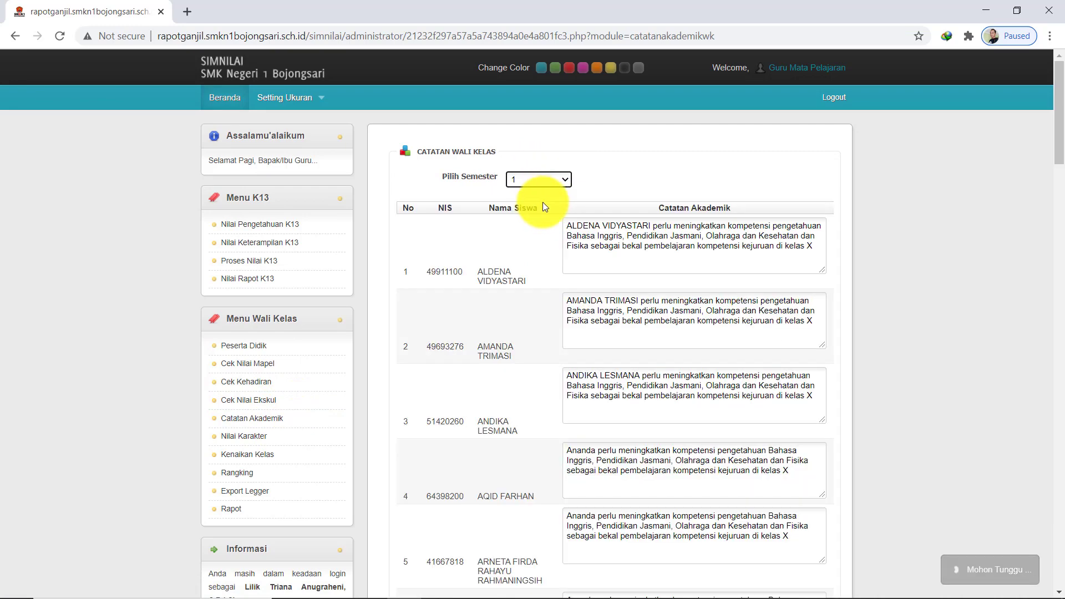
pyautogui.scroll(-3, 608, 406)
pyautogui.scroll(4, 608, 409)
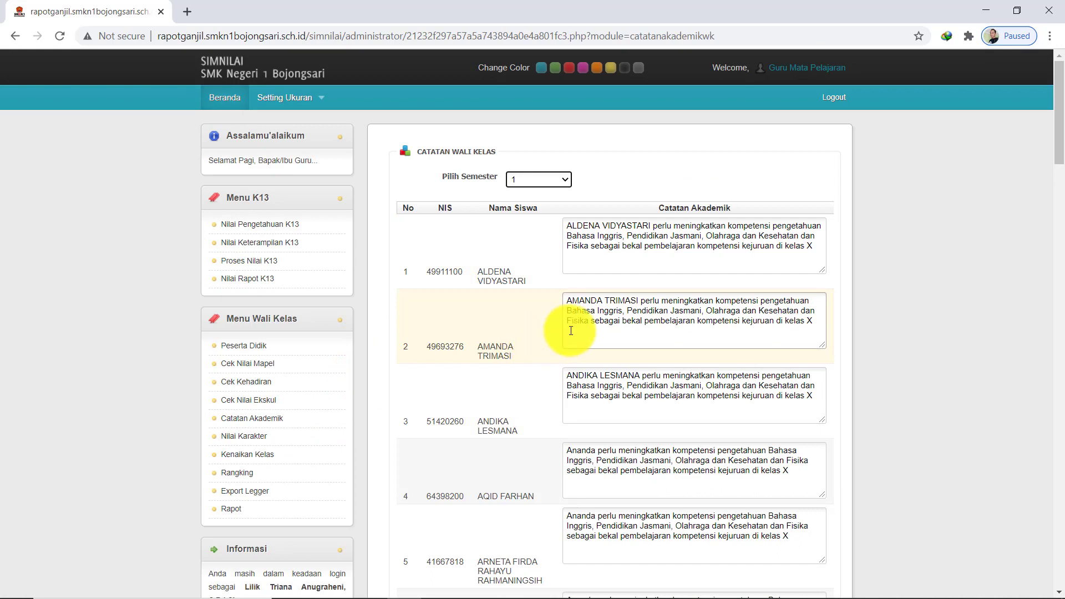
pyautogui.click(270, 438)
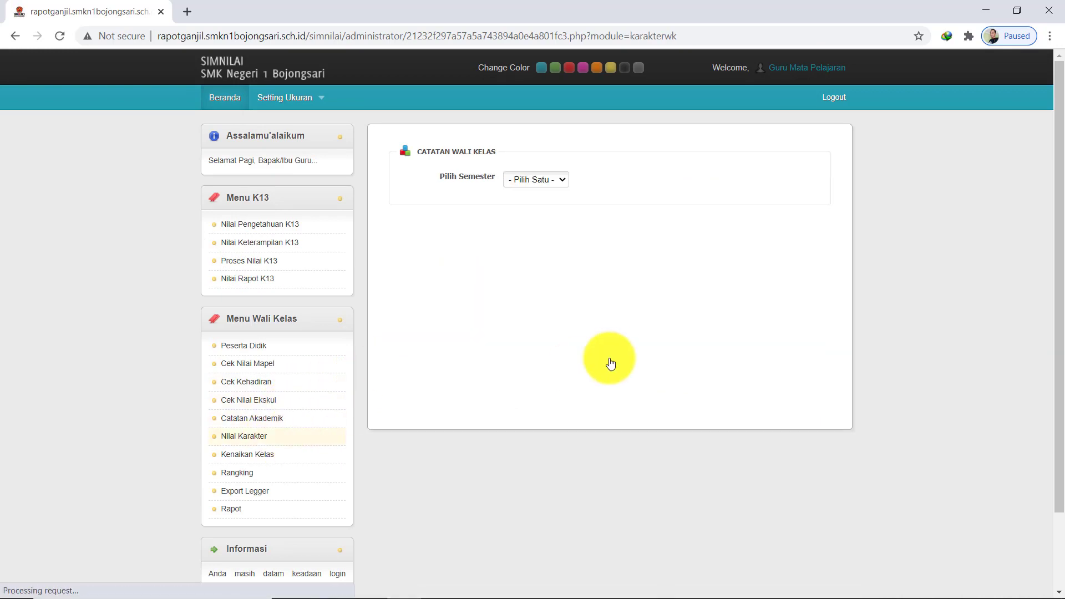
pyautogui.click(552, 186)
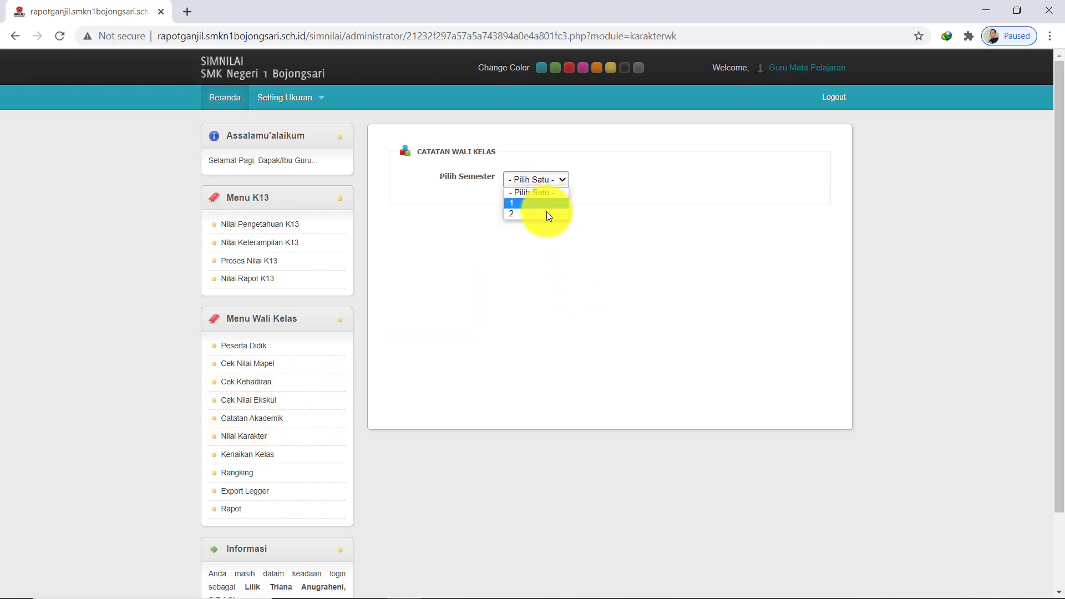
pyautogui.click(547, 204)
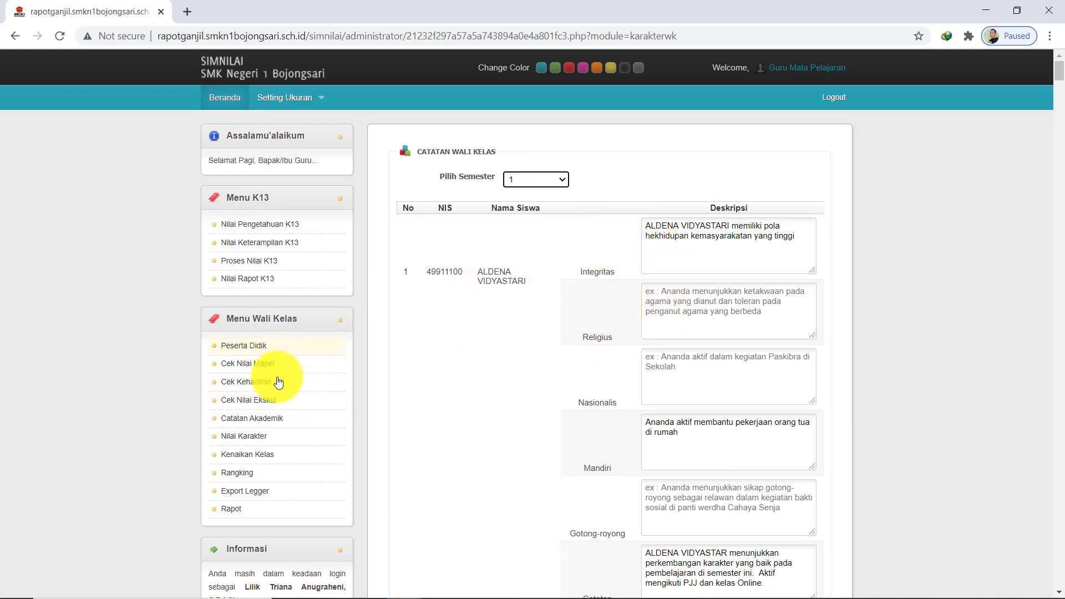
pyautogui.click(268, 461)
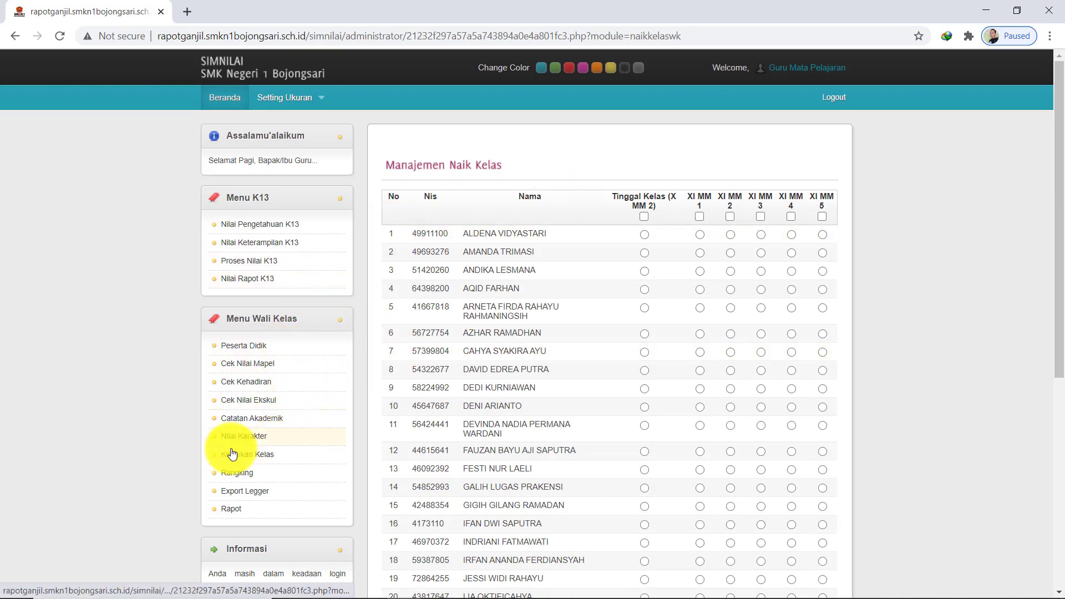
# Download the semester 1 grade ledger via Kenaikan Kelas > Rangking > Export Legger
pyautogui.click(264, 477)
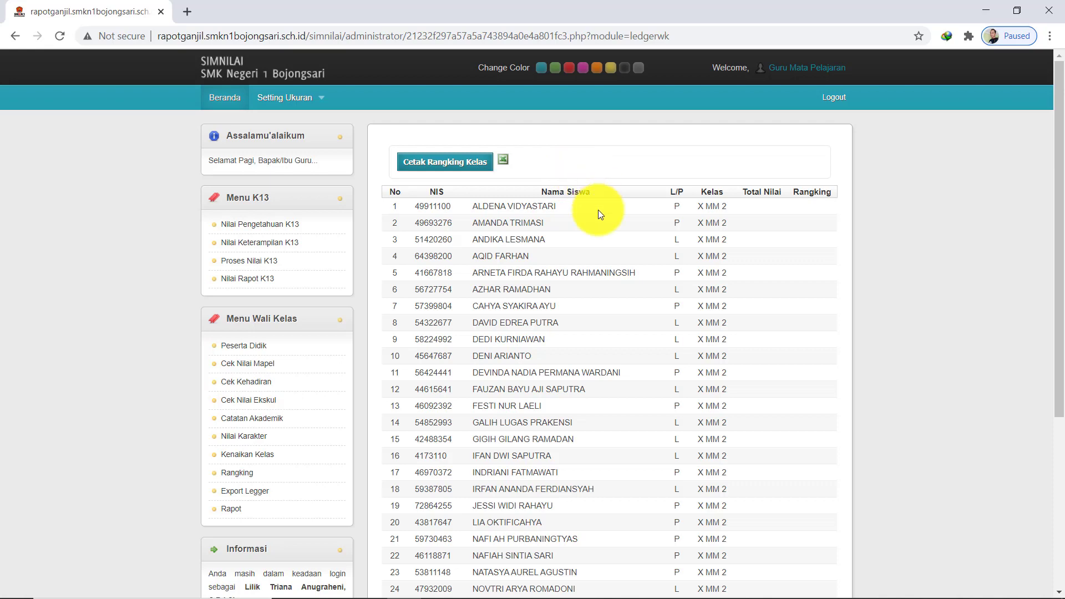
pyautogui.scroll(-4, 605, 212)
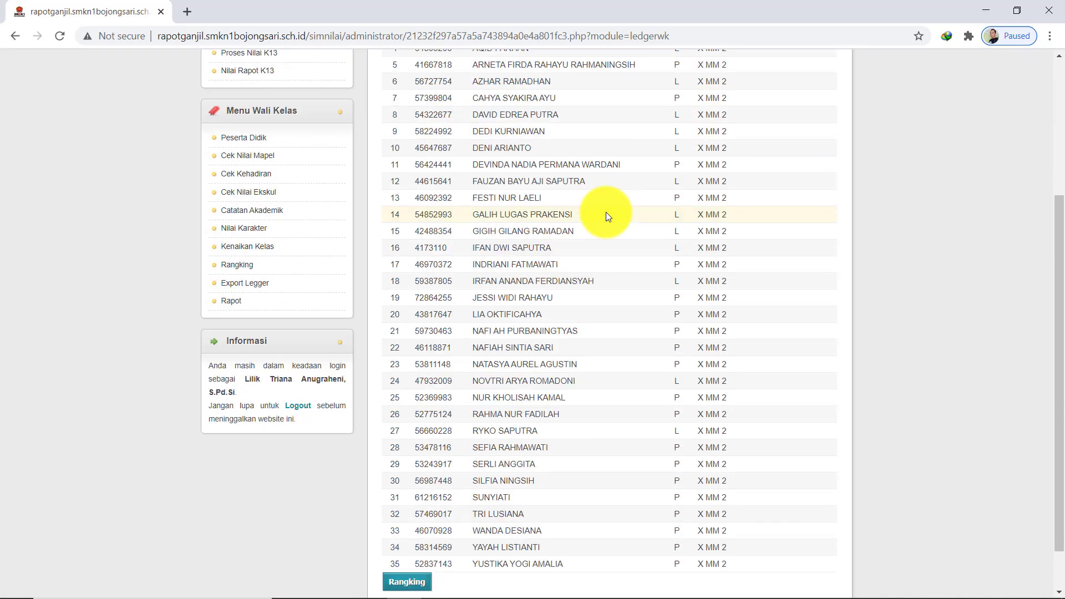
pyautogui.scroll(4, 605, 212)
pyautogui.scroll(-2, 489, 235)
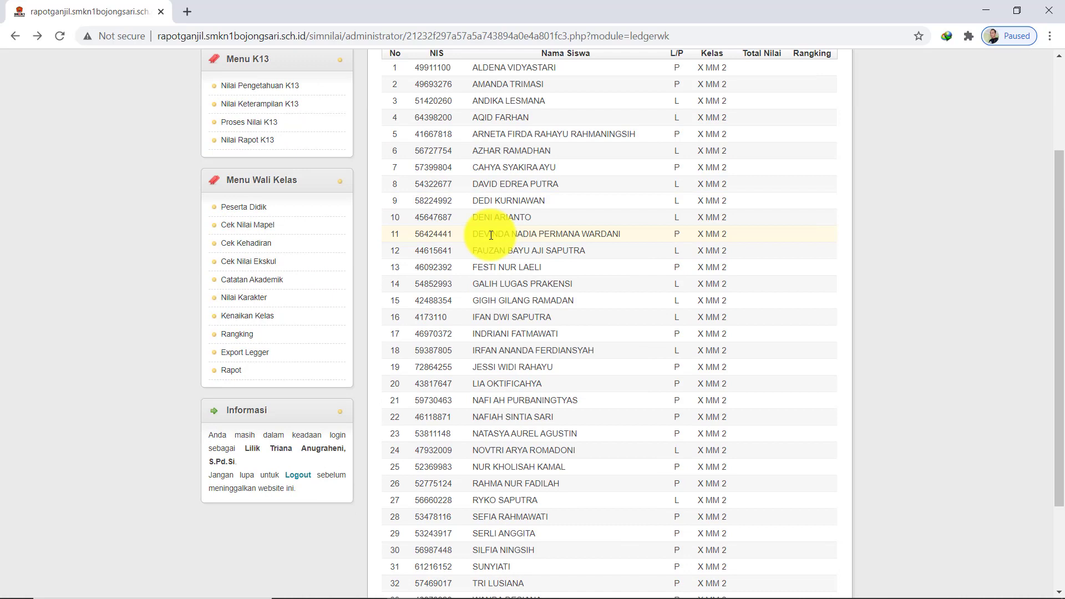
pyautogui.click(267, 353)
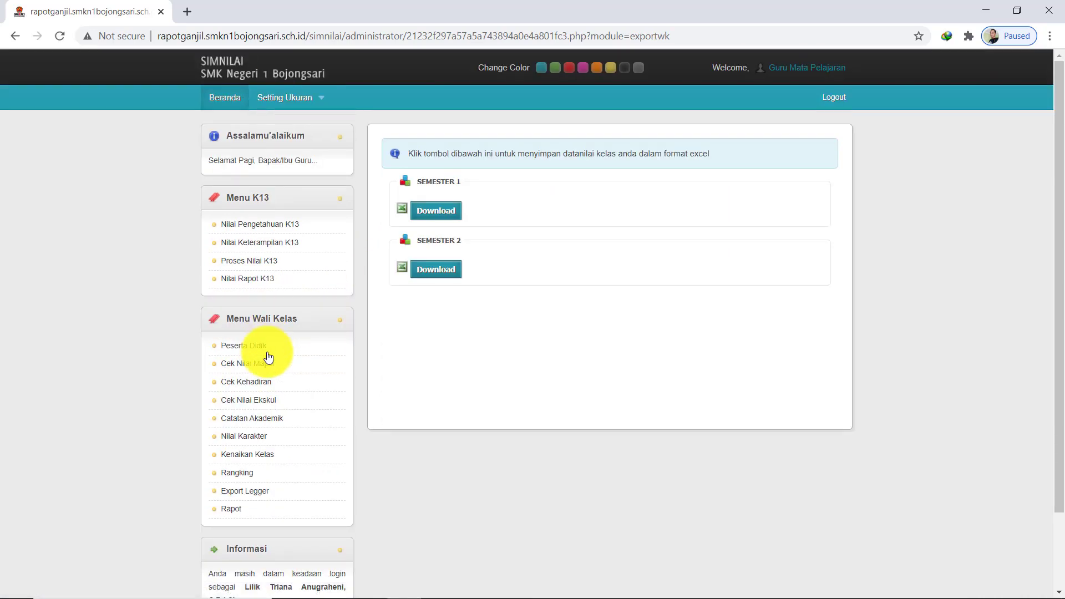
pyautogui.click(435, 212)
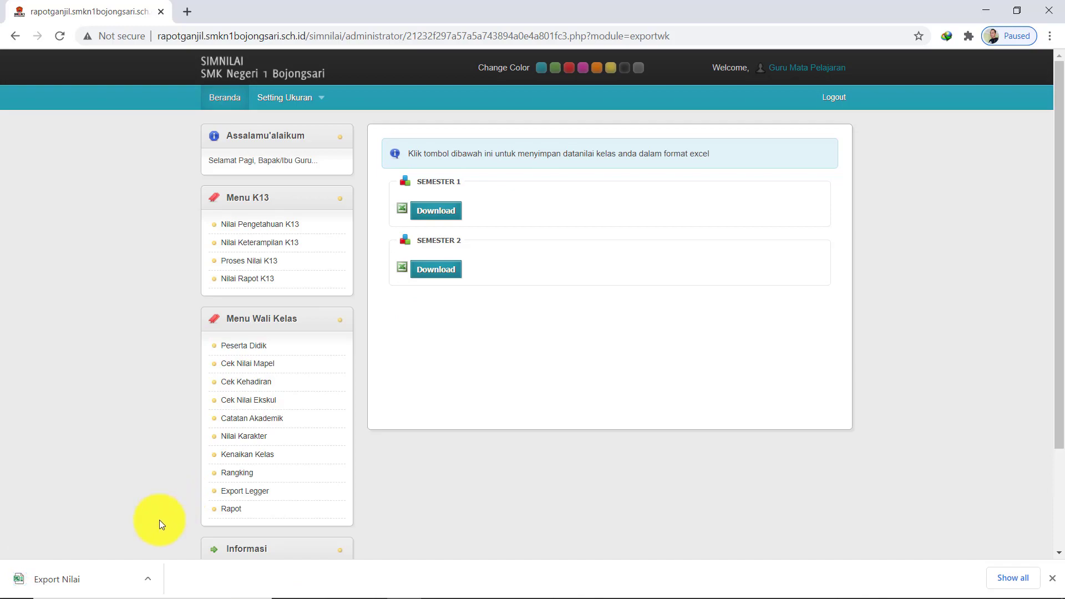
pyautogui.click(152, 583)
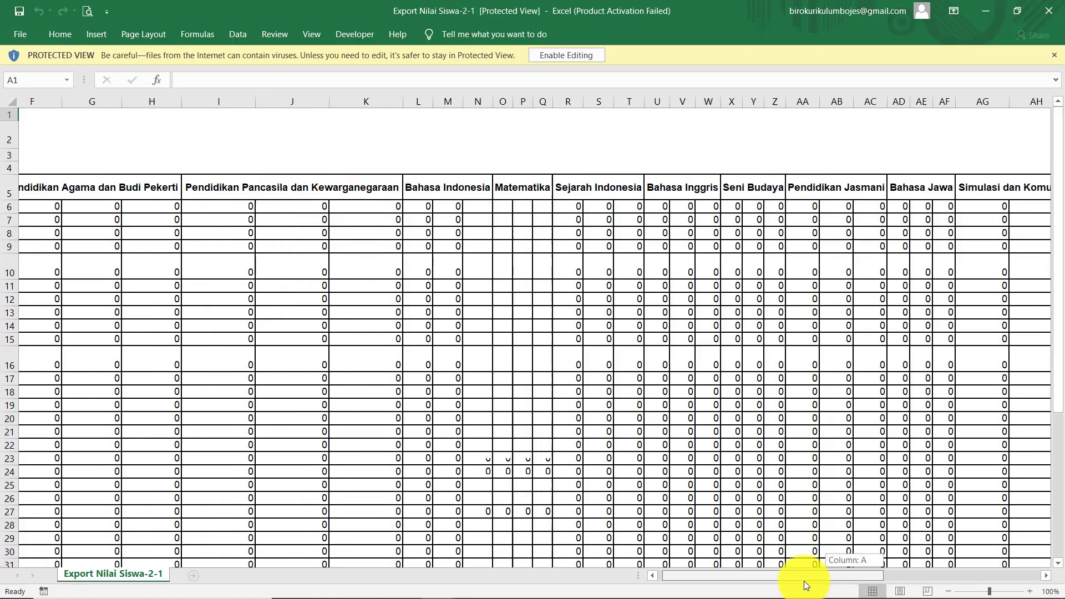
# Enable editing on the exported ledger workbook in Excel, close it, and return to SIMNILAI
pyautogui.moveTo(806, 585); pyautogui.dragTo(722, 588)
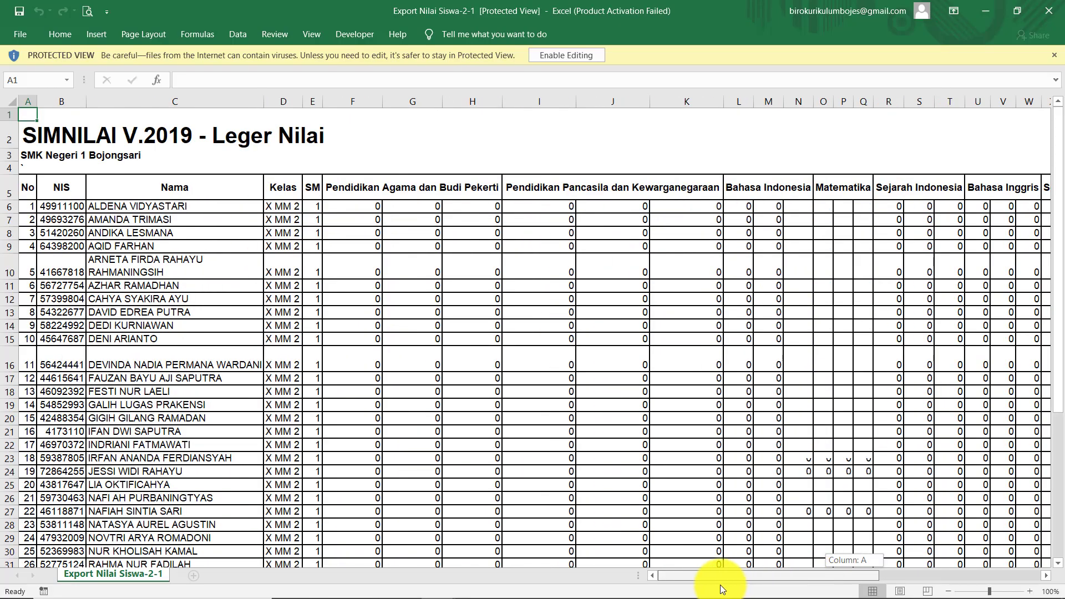
pyautogui.moveTo(827, 584); pyautogui.dragTo(943, 566)
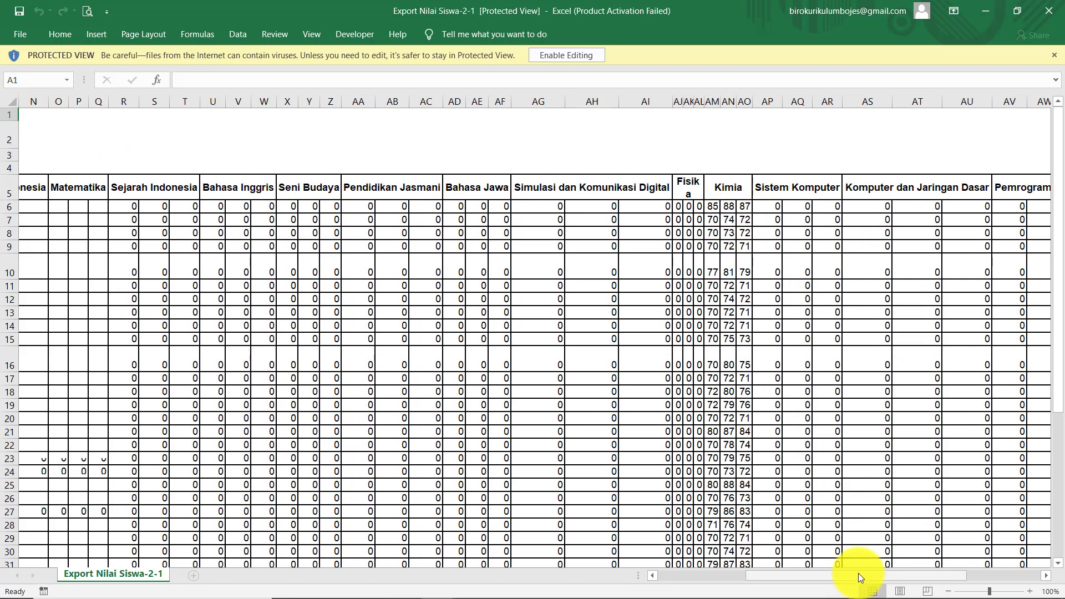
pyautogui.moveTo(858, 576); pyautogui.dragTo(675, 582)
pyautogui.scroll(-6, 283, 334)
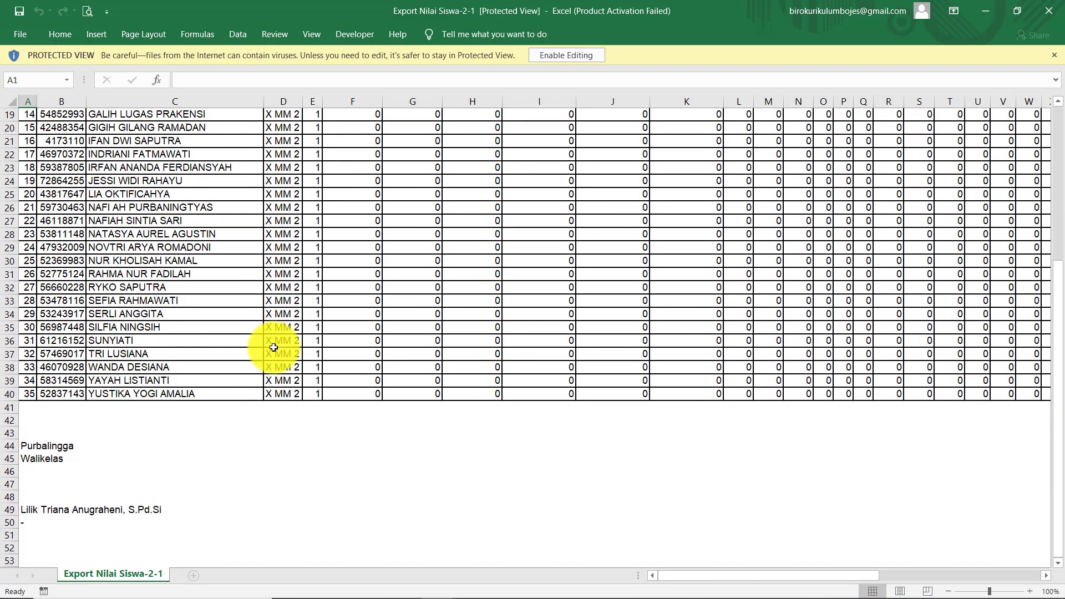
pyautogui.scroll(6, 240, 428)
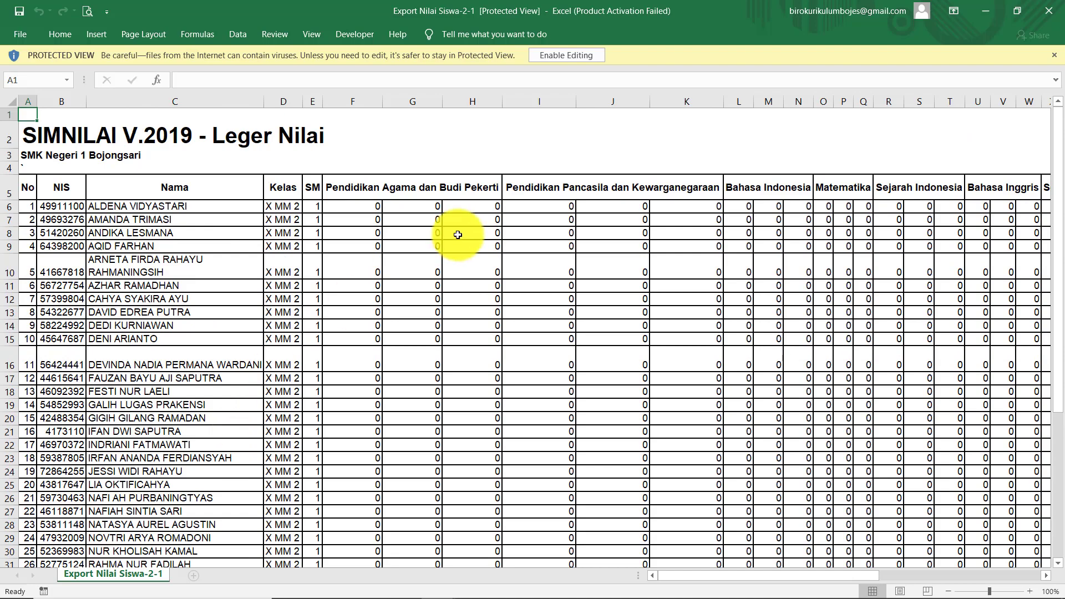
pyautogui.click(570, 55)
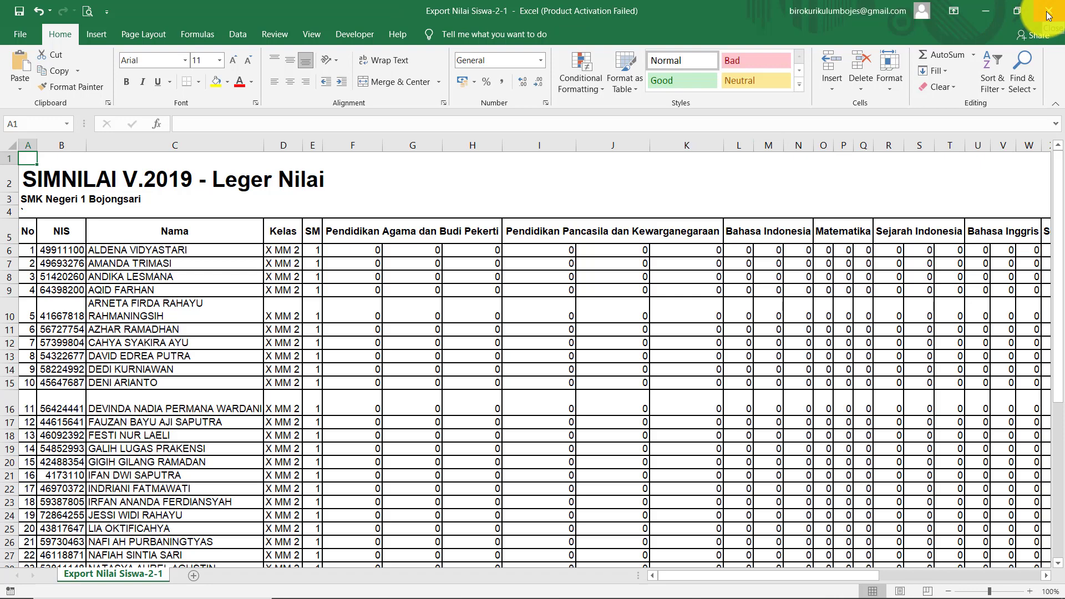
pyautogui.click(1048, 16)
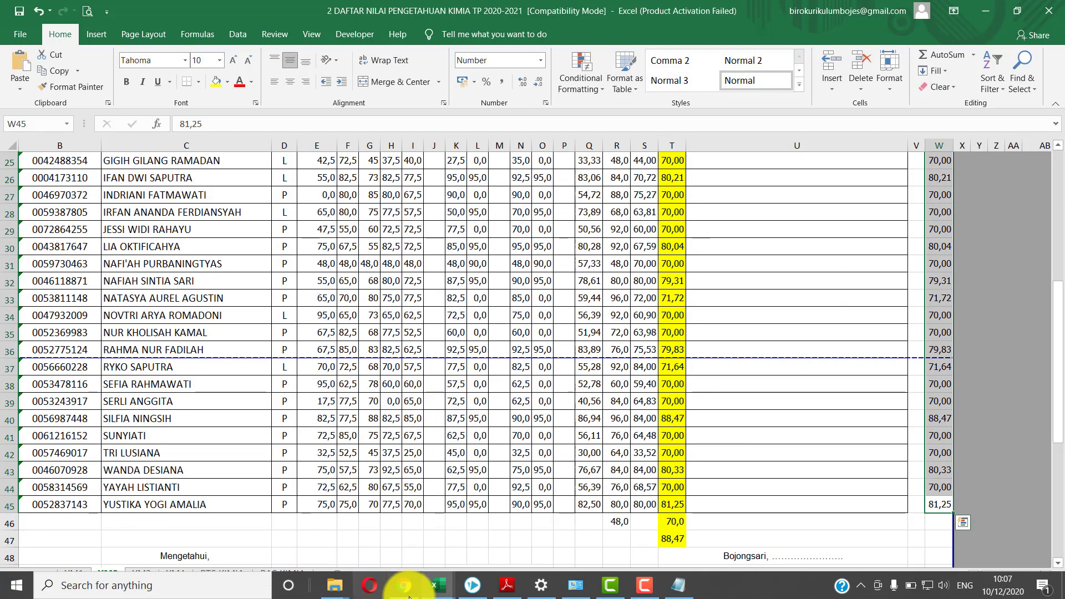
pyautogui.click(405, 585)
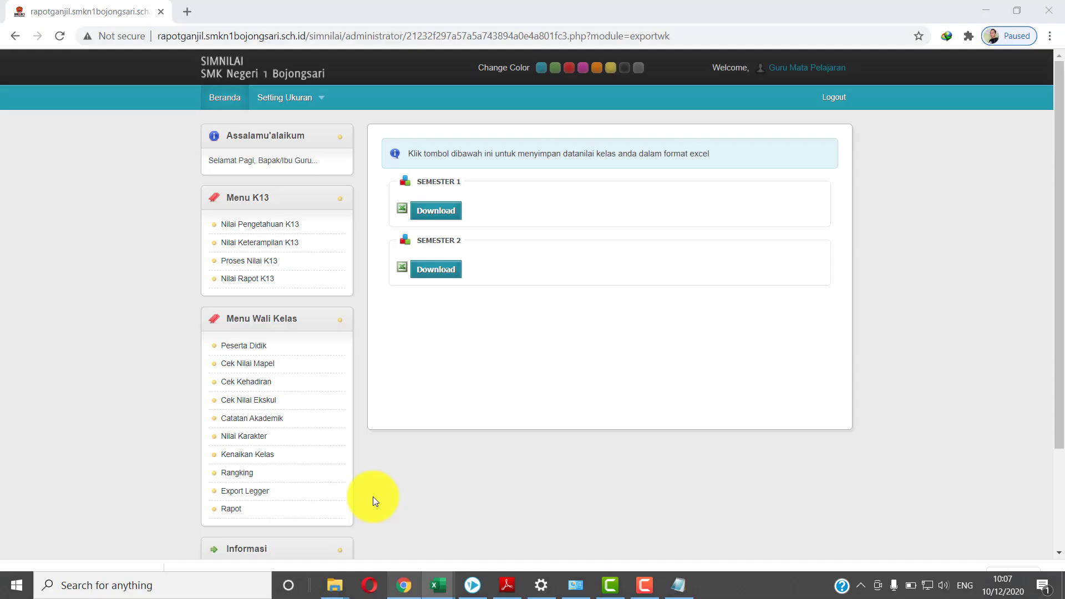
# Print row 1's semester 1 report card from the Rapot list and open the downloaded rapot_2.pdf
pyautogui.click(265, 514)
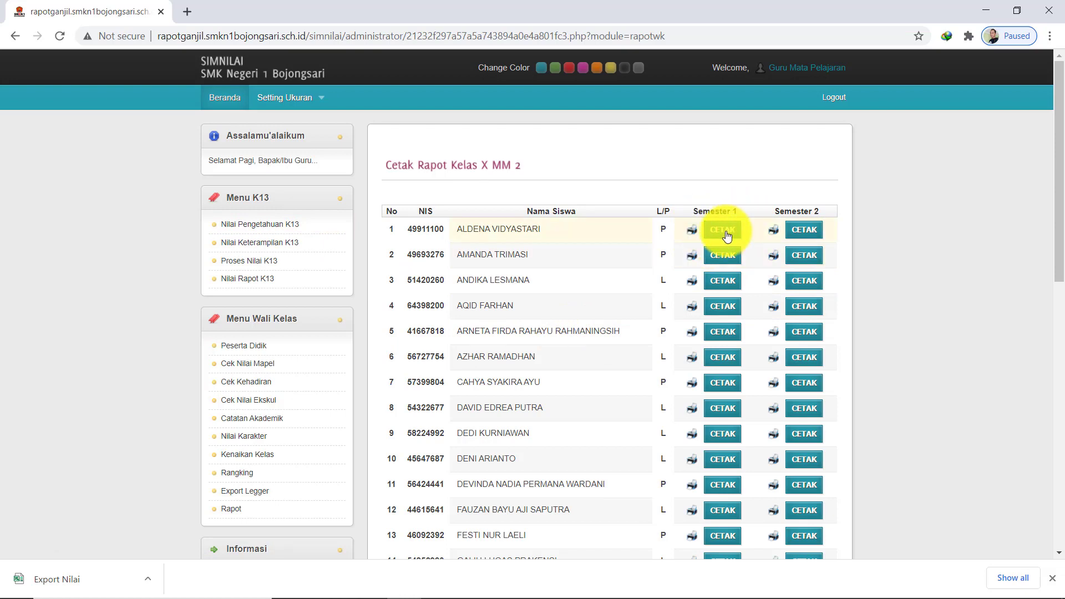
pyautogui.click(727, 237)
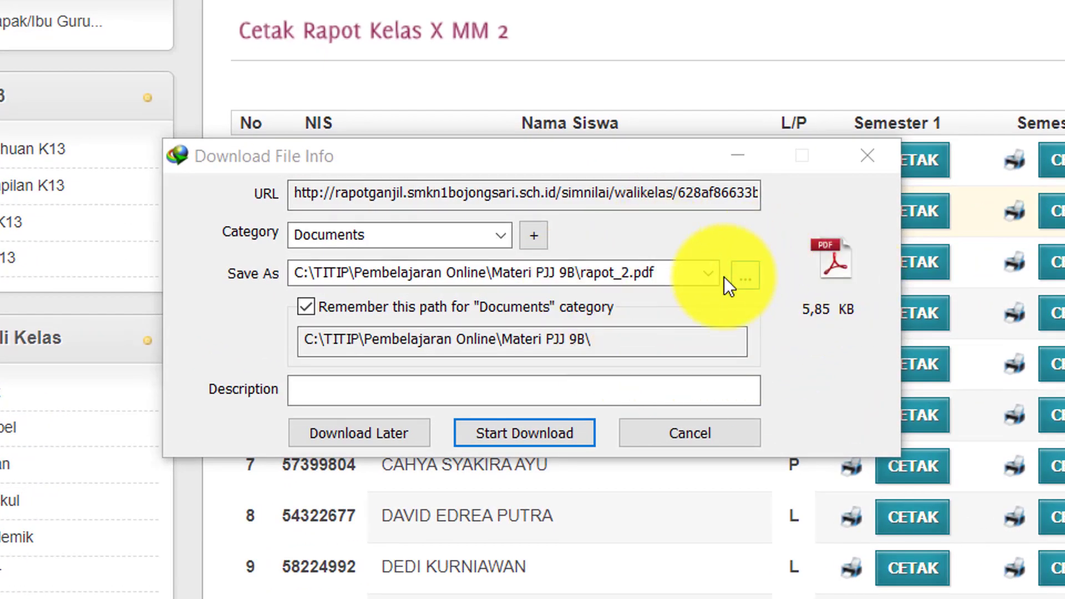
pyautogui.click(524, 441)
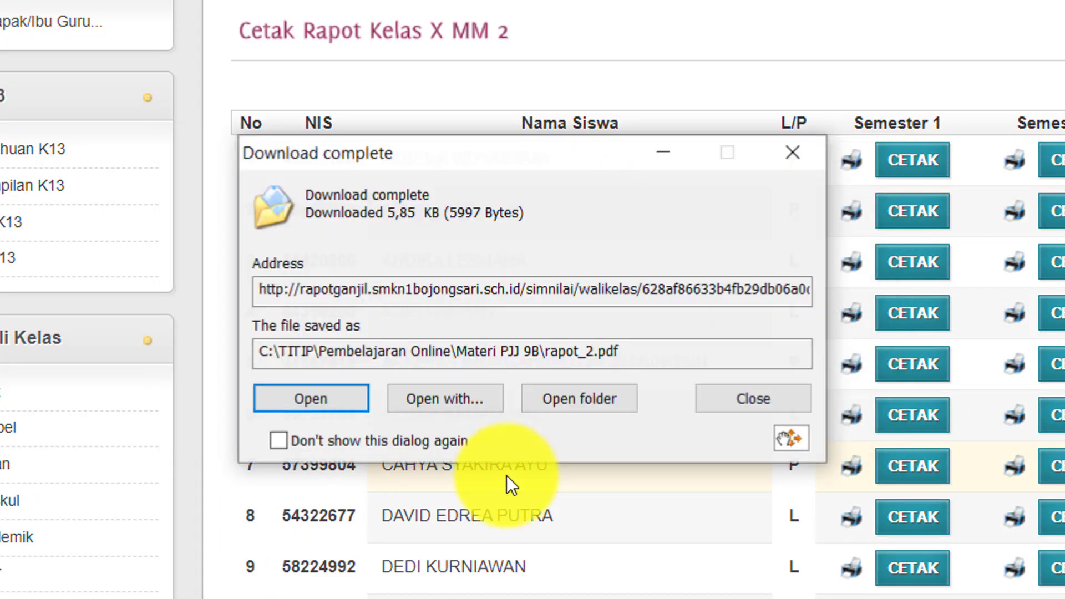
pyautogui.click(323, 397)
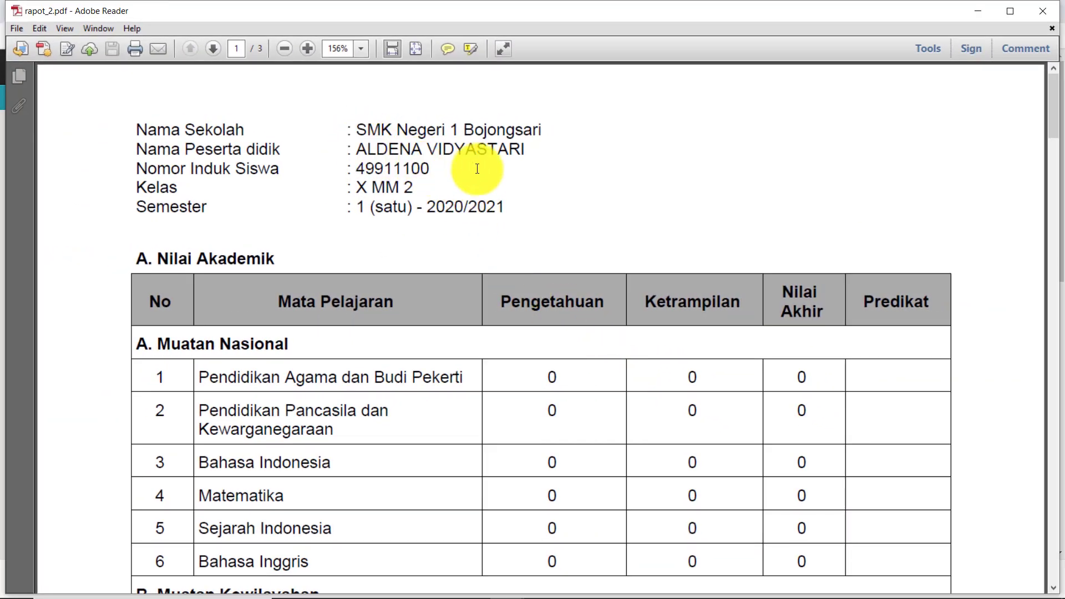
# Review page 1 of rapot_2.pdf, selecting the subjects listed in Catatan Akademik
pyautogui.scroll(-3, 509, 255)
pyautogui.scroll(-9, 509, 255)
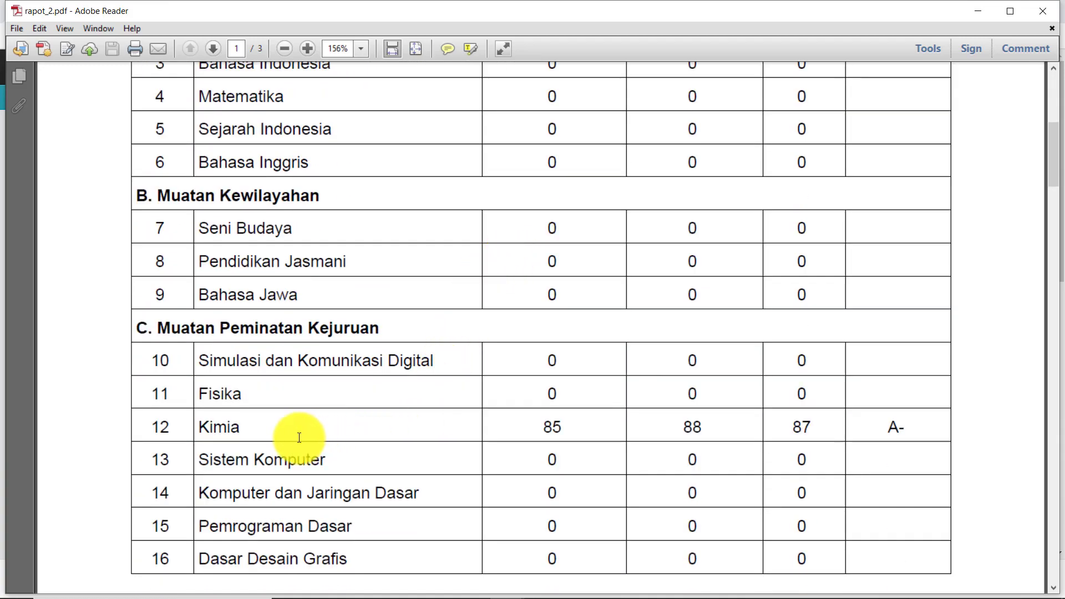
pyautogui.scroll(9, 877, 430)
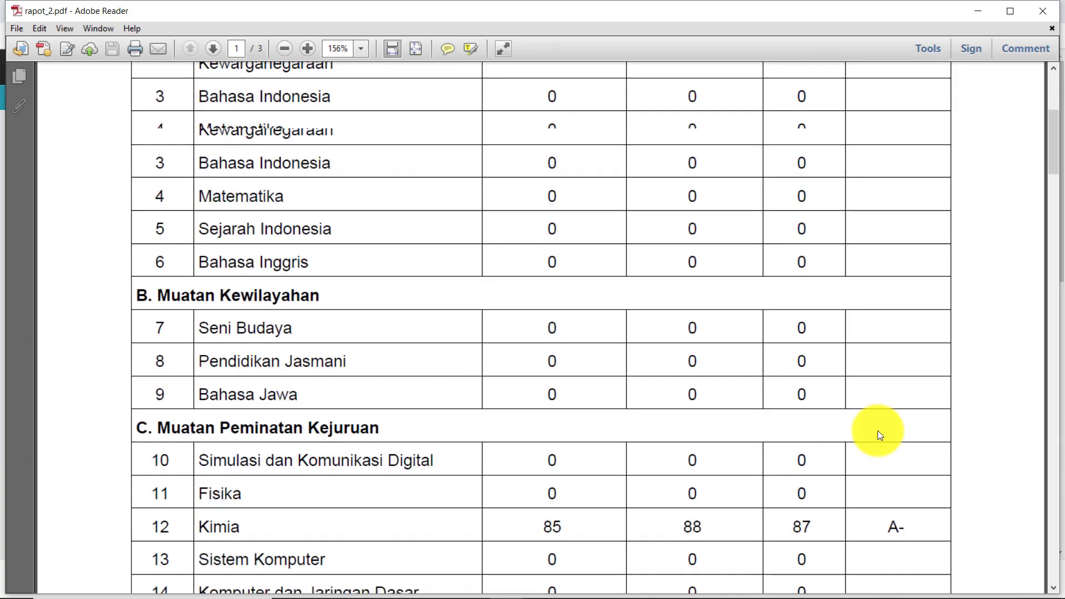
pyautogui.scroll(-10, 876, 429)
pyautogui.scroll(-5, 866, 435)
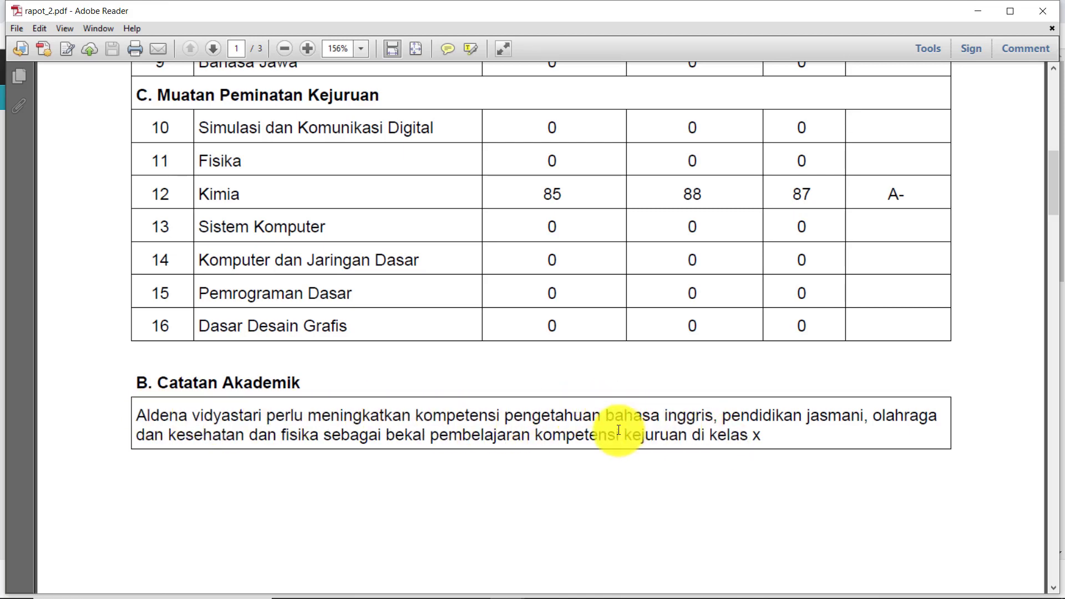
pyautogui.moveTo(605, 416); pyautogui.dragTo(472, 438)
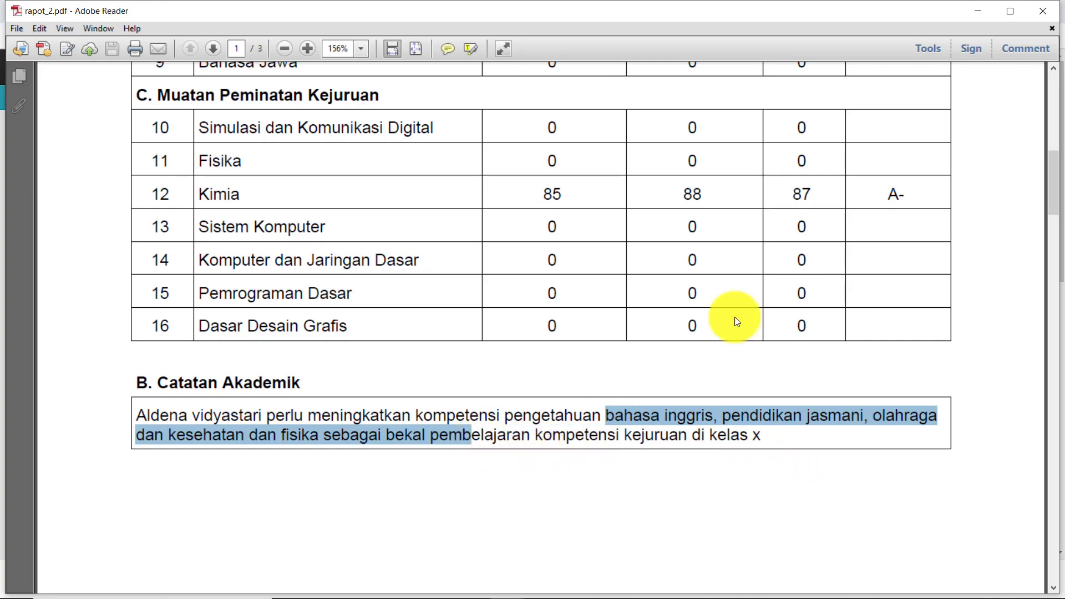
# Scroll through the remaining pages of rapot_2.pdf to the end and back up
pyautogui.scroll(5, 737, 322)
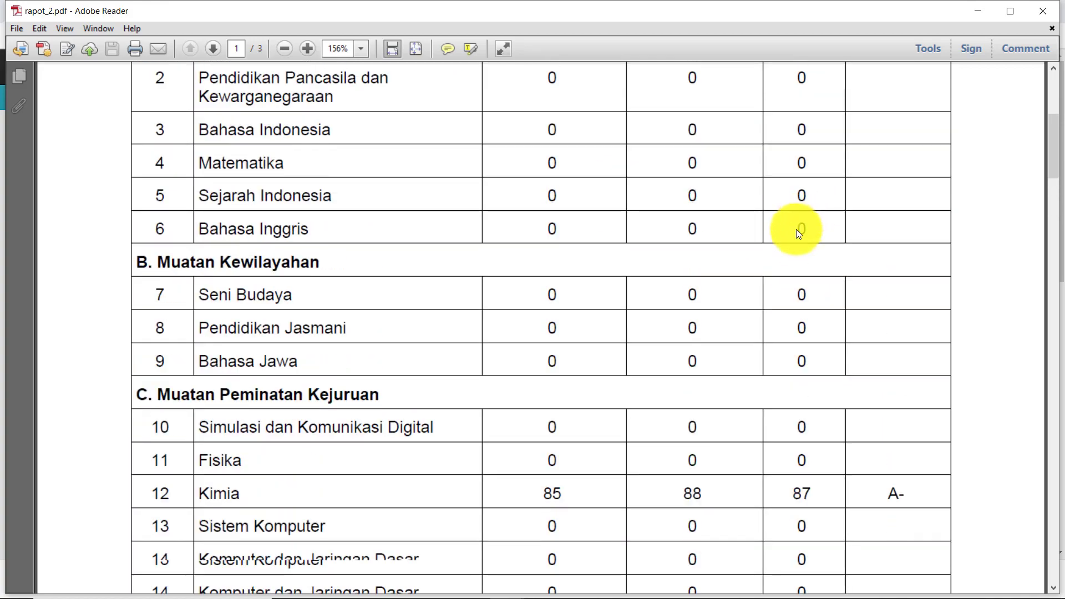
pyautogui.scroll(-5, 796, 229)
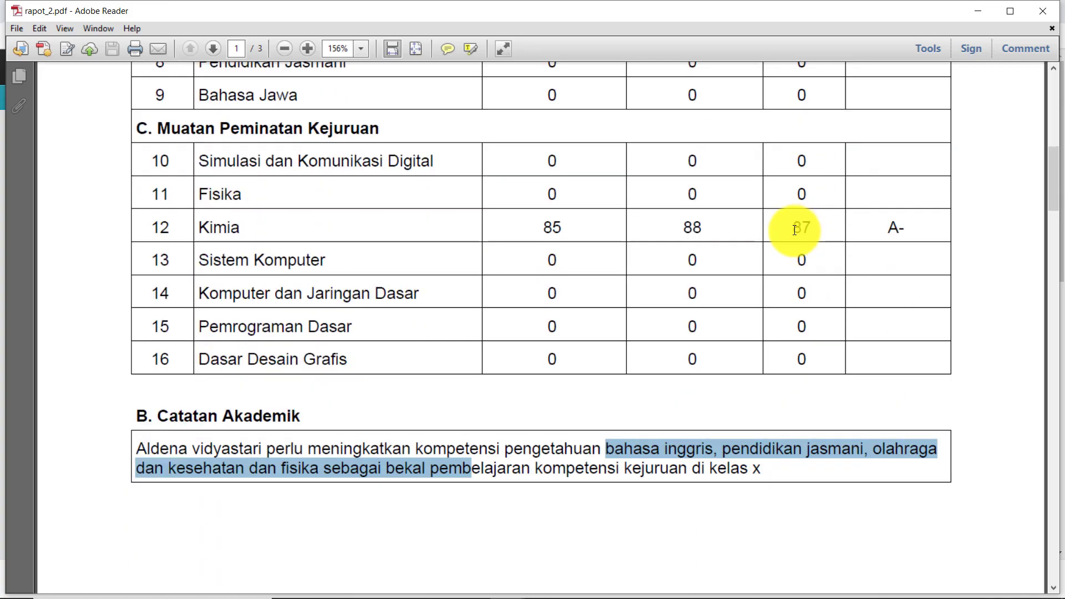
pyautogui.scroll(-1, 642, 344)
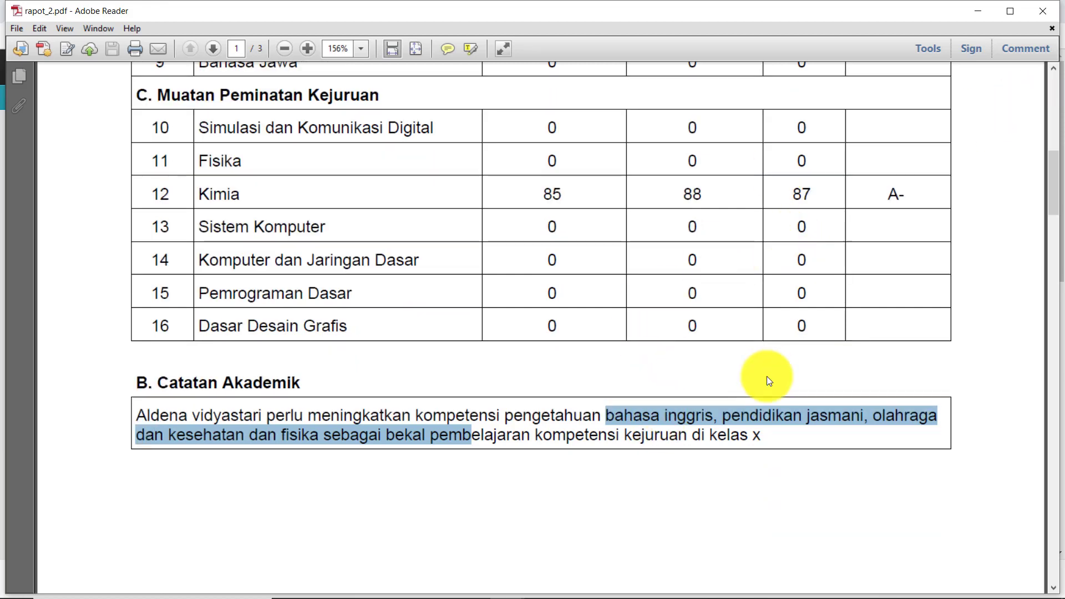
pyautogui.scroll(-7, 767, 379)
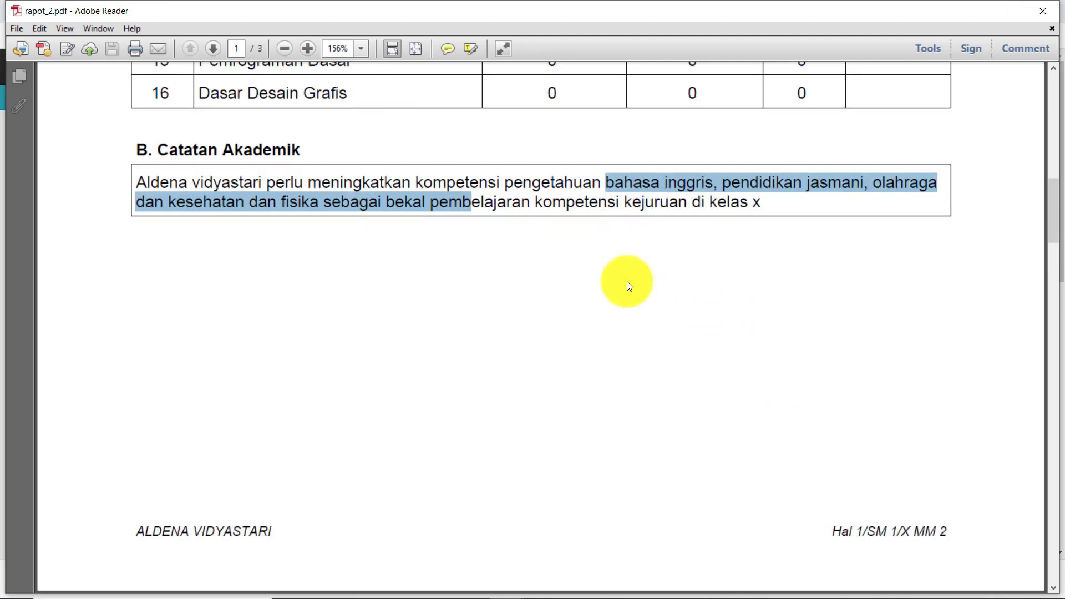
pyautogui.scroll(-15, 626, 281)
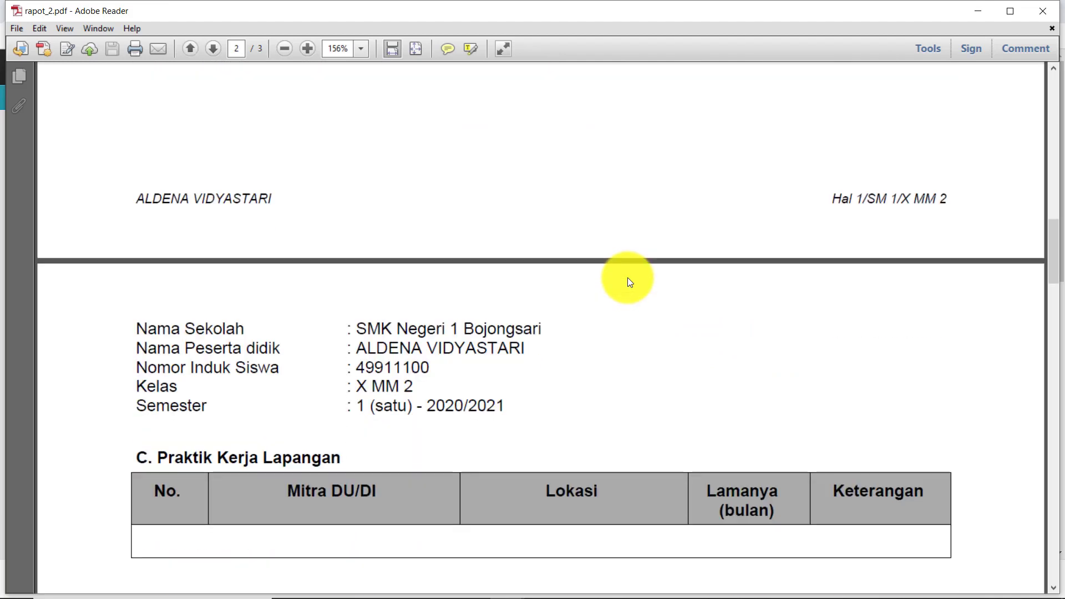
pyautogui.scroll(-1, 627, 278)
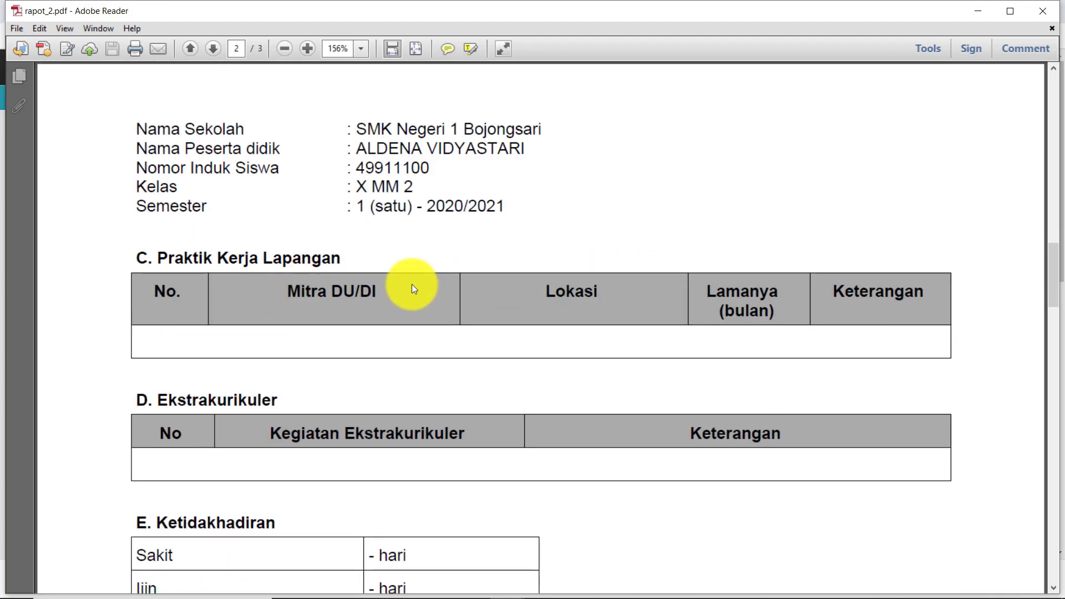
pyautogui.scroll(-2, 458, 283)
pyautogui.scroll(-1, 327, 380)
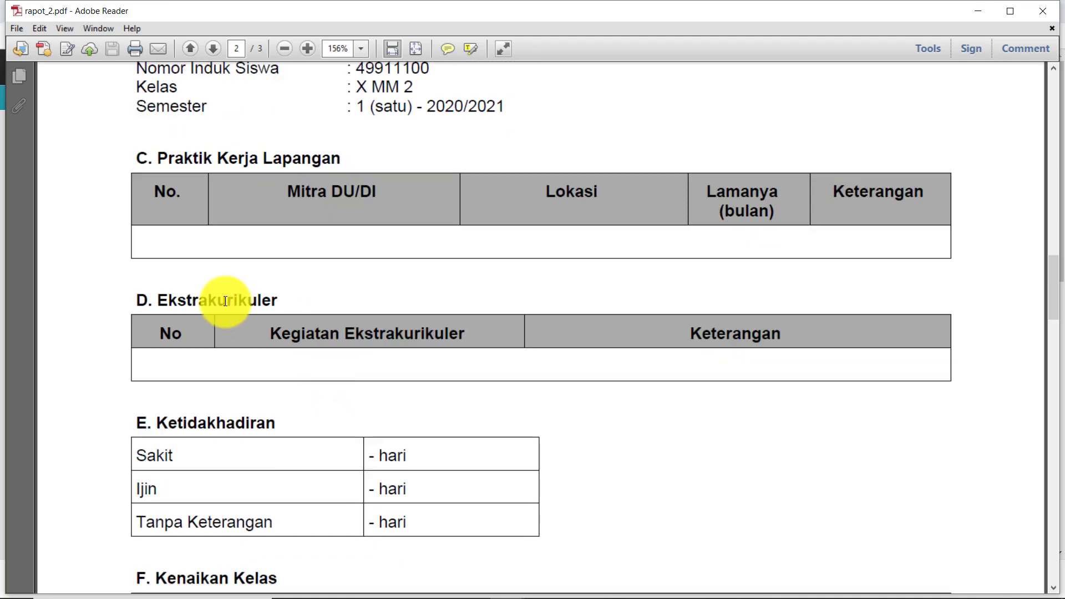
pyautogui.scroll(-3, 538, 370)
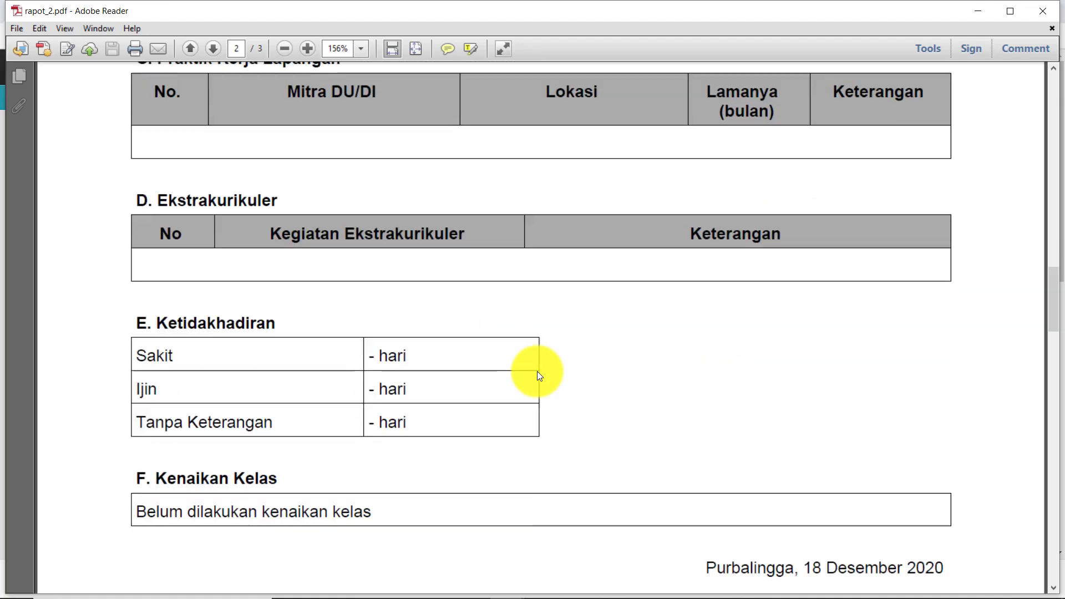
pyautogui.scroll(-2, 298, 349)
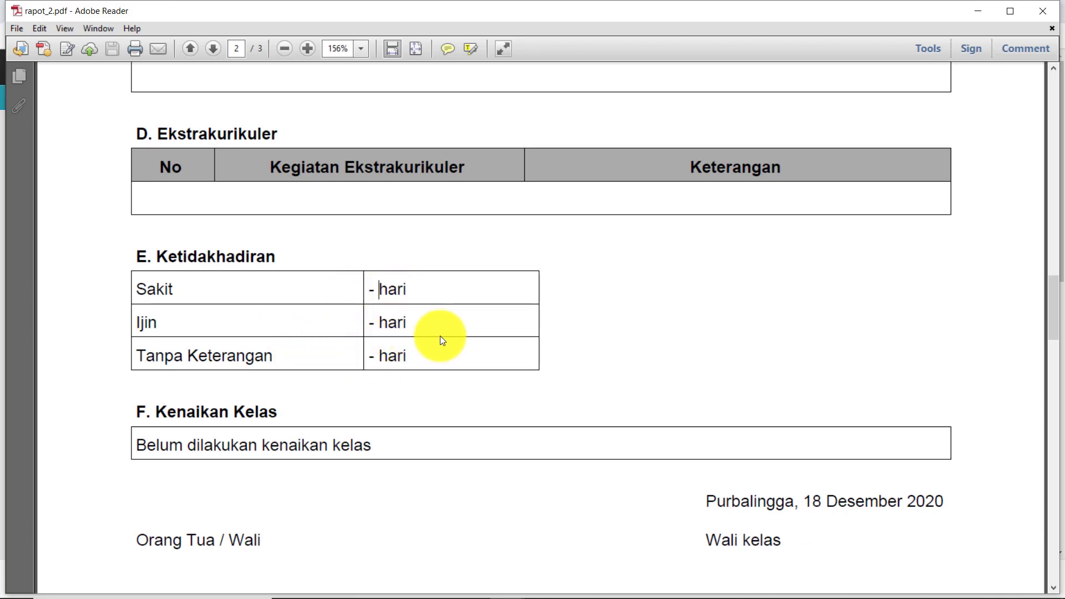
pyautogui.scroll(-1, 455, 355)
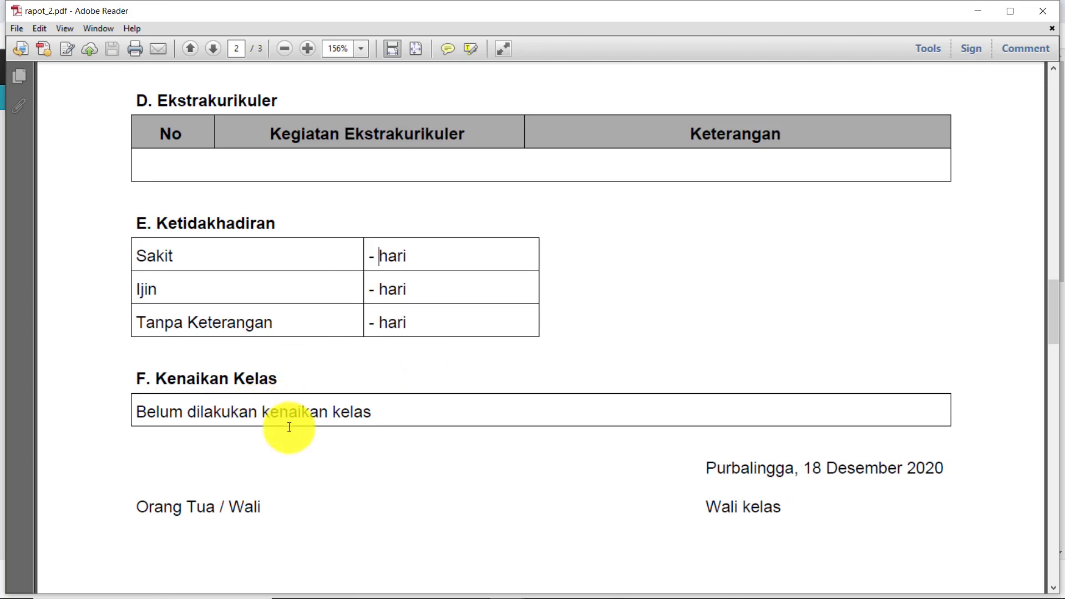
pyautogui.scroll(-4, 385, 411)
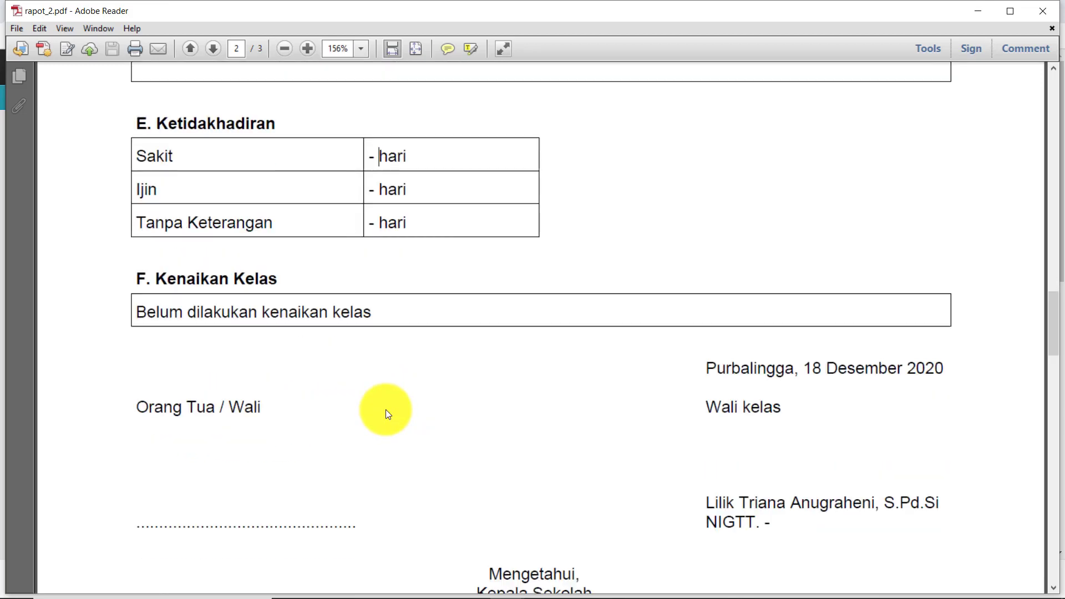
pyautogui.scroll(-17, 716, 366)
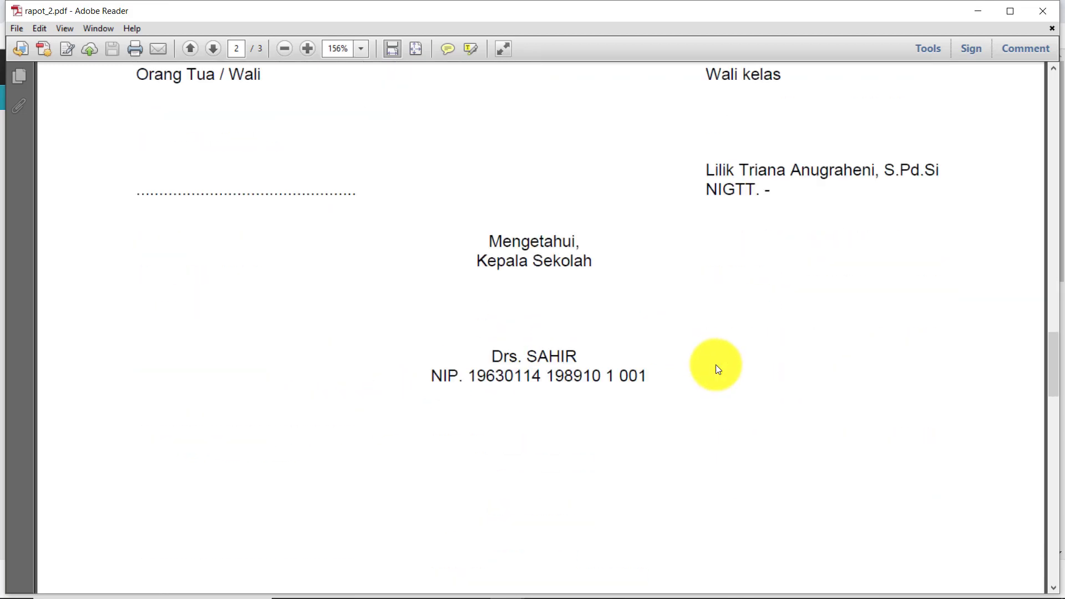
pyautogui.scroll(-3, 714, 366)
pyautogui.scroll(12, 711, 363)
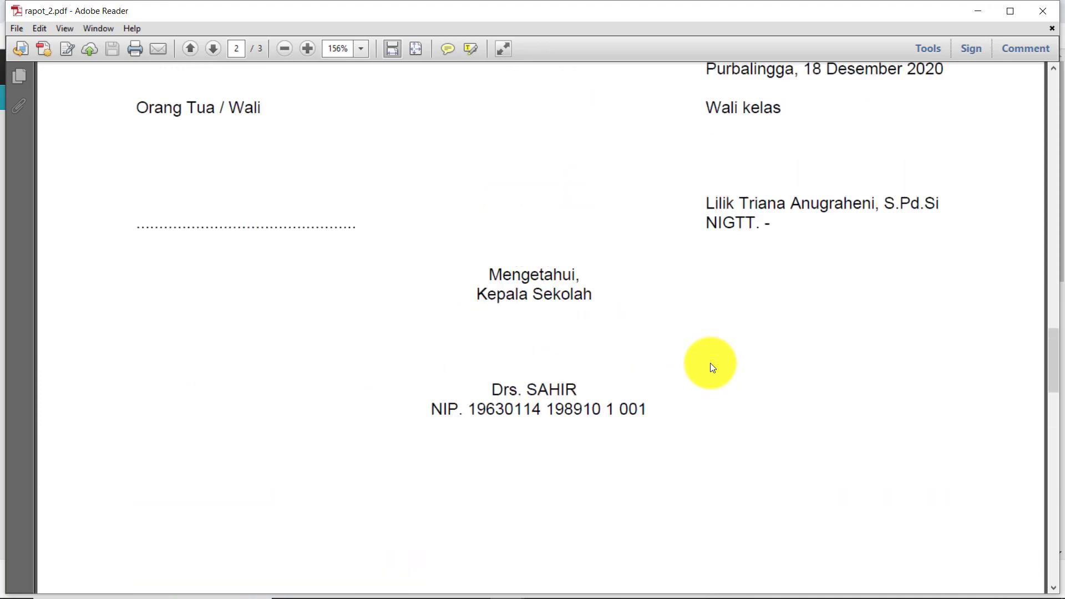
pyautogui.scroll(-1, 707, 369)
pyautogui.scroll(-18, 703, 375)
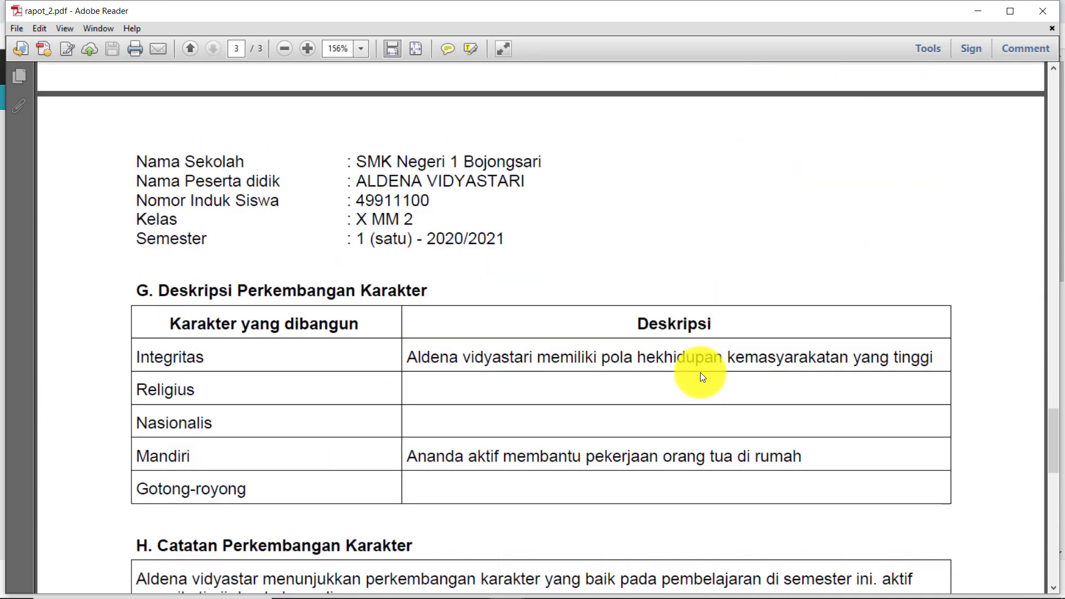
pyautogui.scroll(-8, 702, 377)
pyautogui.scroll(-5, 702, 377)
pyautogui.scroll(-10, 700, 380)
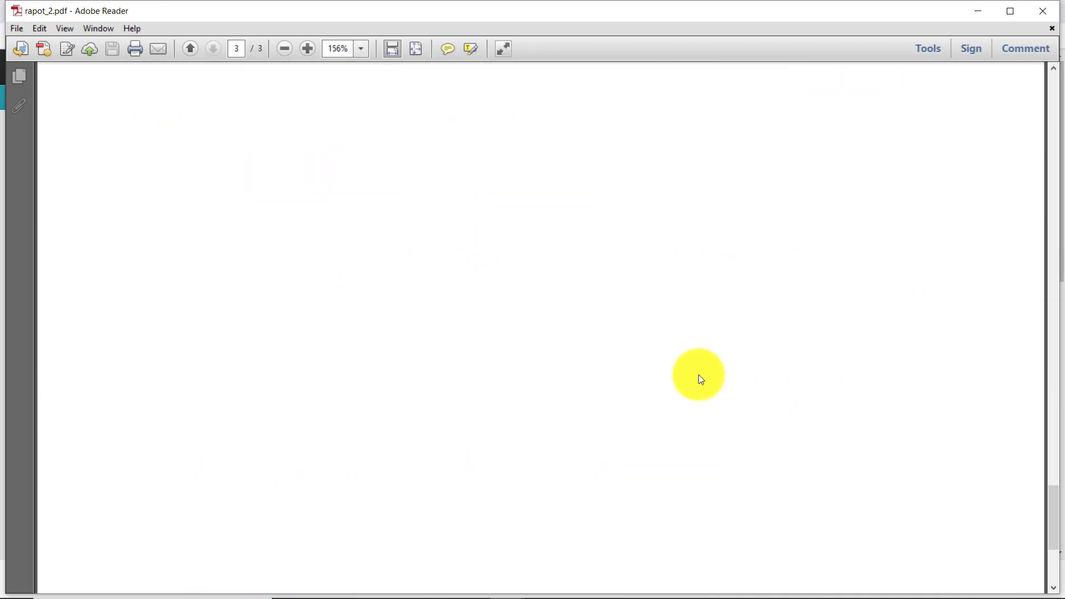
pyautogui.scroll(-1, 701, 379)
pyautogui.scroll(12, 703, 370)
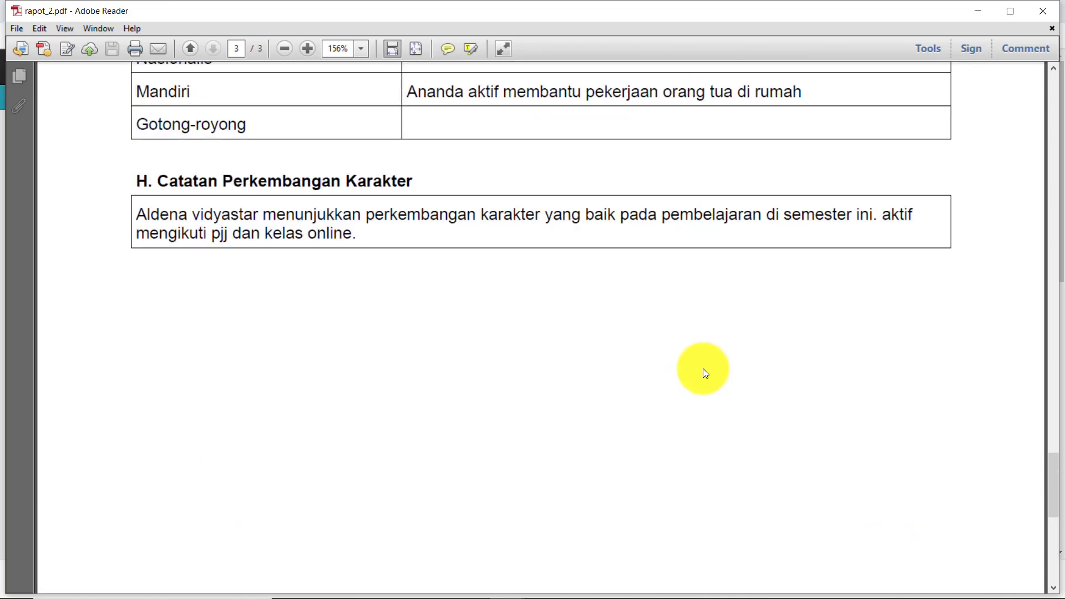
pyautogui.scroll(1, 704, 371)
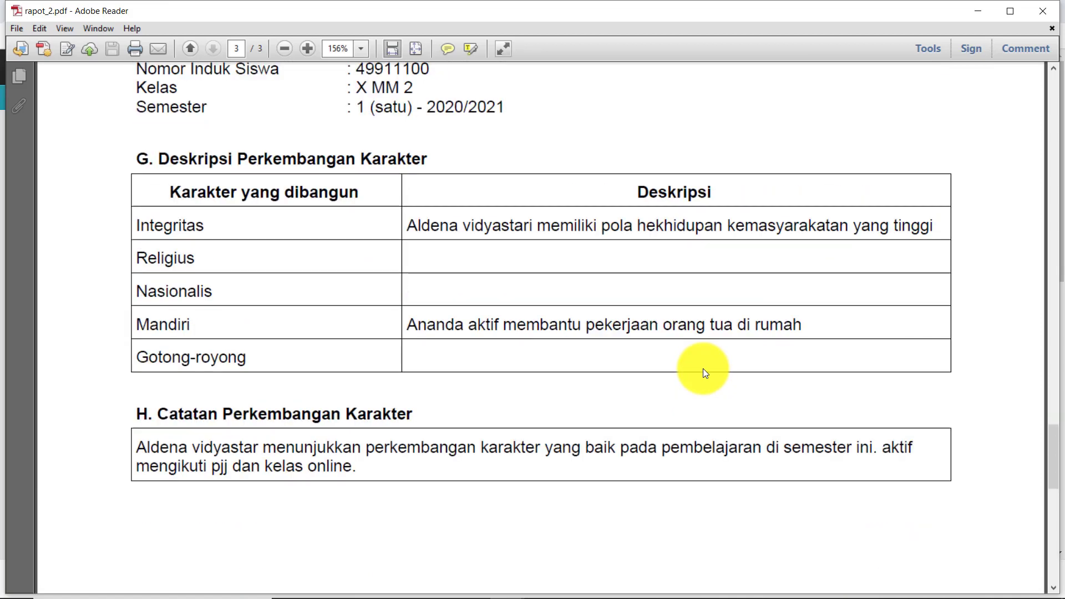
pyautogui.scroll(6, 703, 370)
pyautogui.scroll(8, 445, 433)
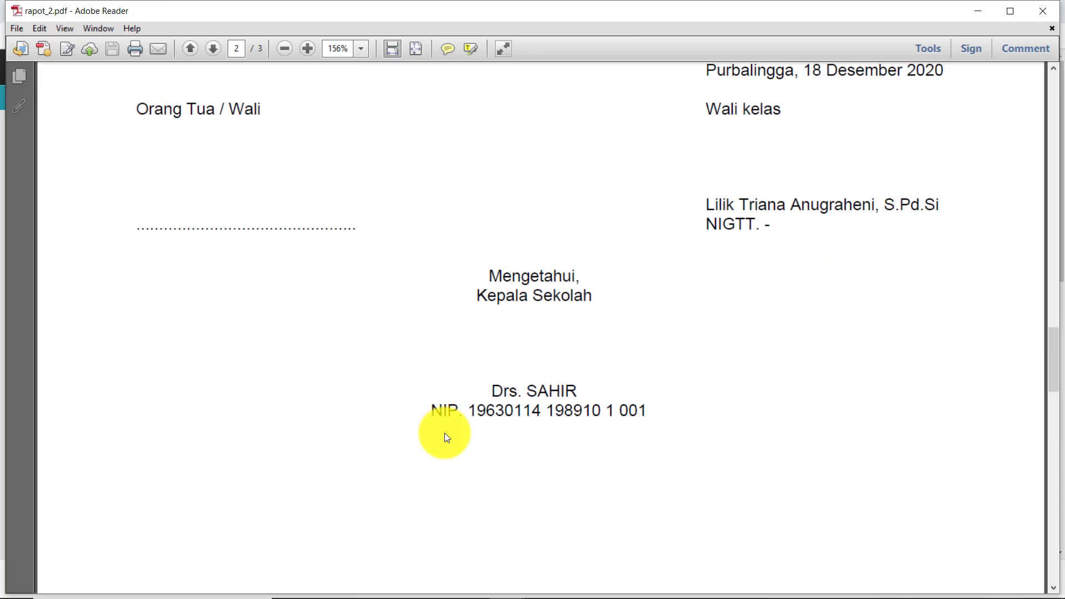
pyautogui.scroll(3, 444, 432)
pyautogui.scroll(-1, 445, 432)
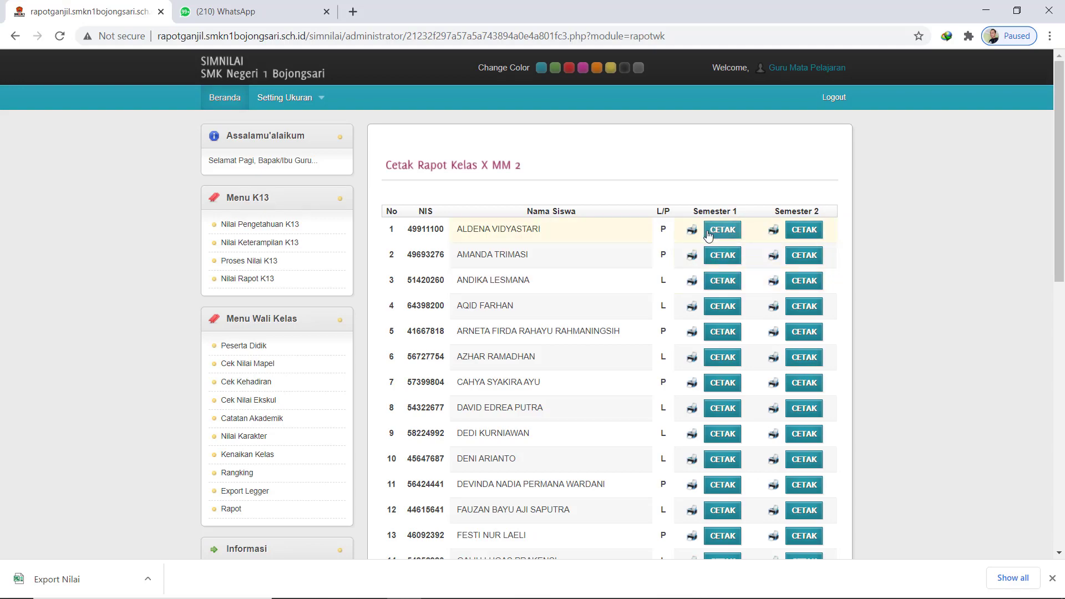
# Look over the Cetak Rapot Kelas X MM 2 list, then bring up the Rapot 2020-2021 folder
pyautogui.scroll(-9, 697, 383)
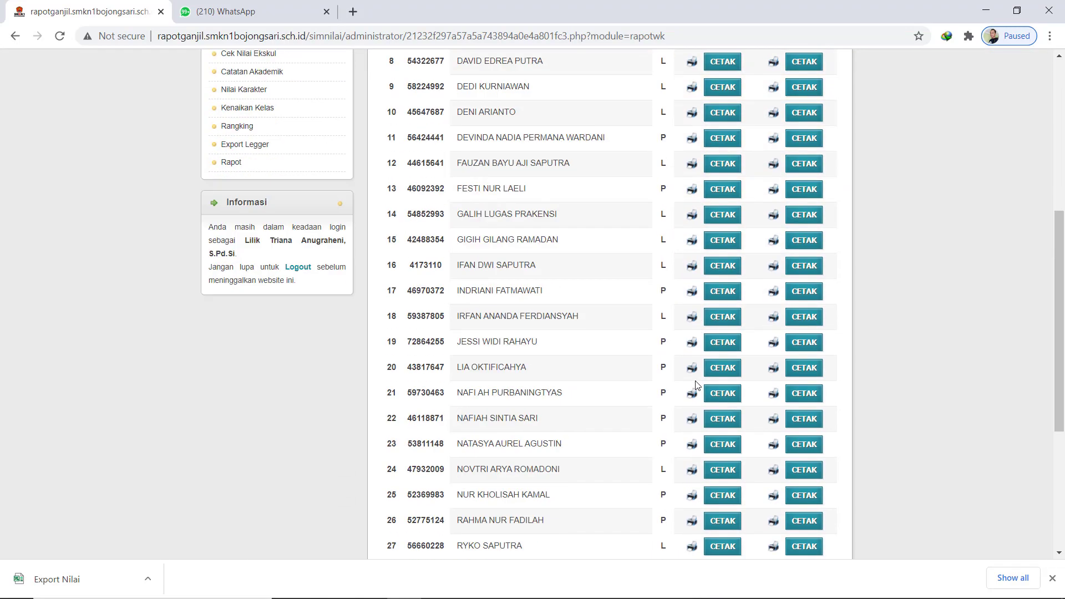
pyautogui.scroll(-3, 696, 384)
pyautogui.scroll(9, 697, 384)
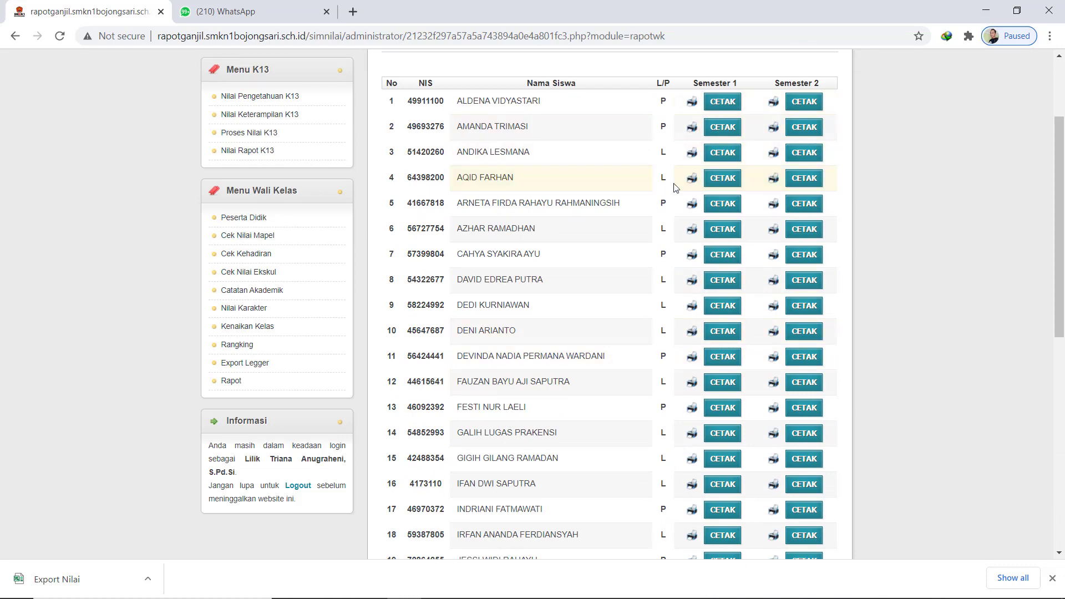
pyautogui.scroll(3, 676, 187)
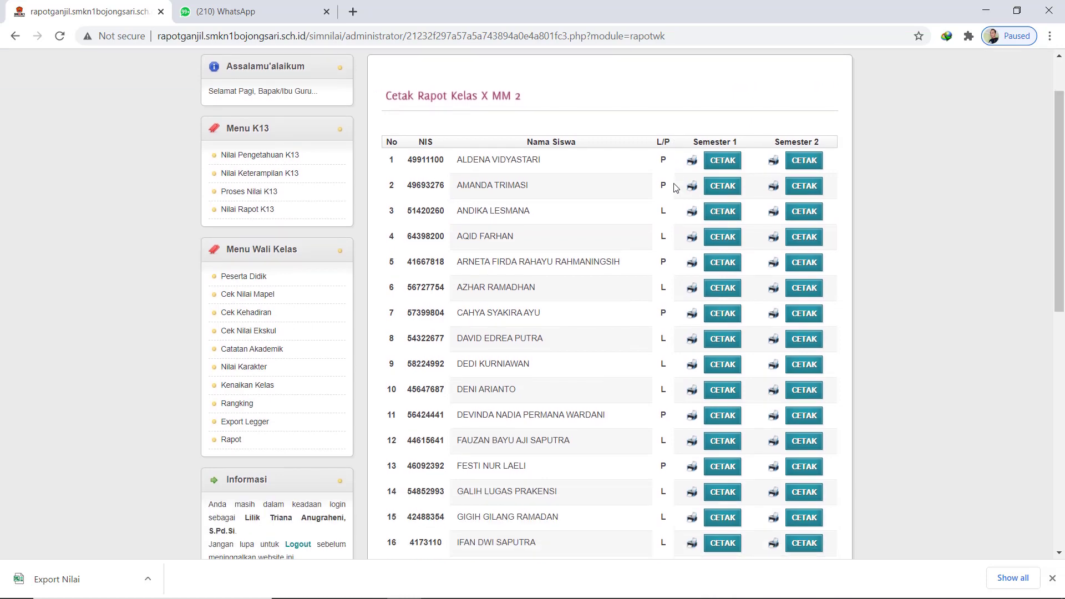
pyautogui.scroll(-1, 675, 186)
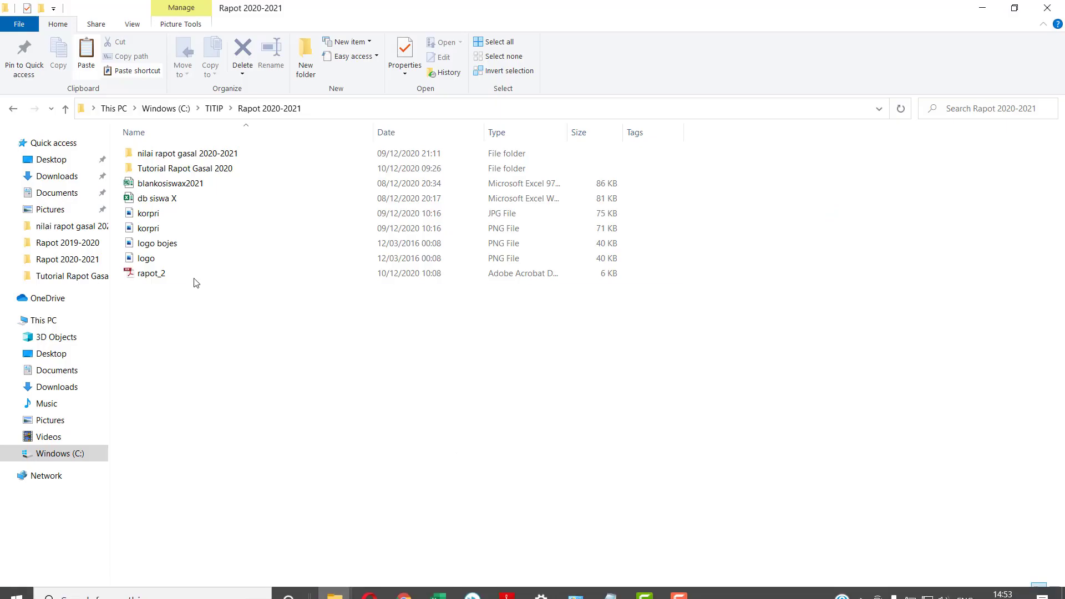
pyautogui.click(192, 273)
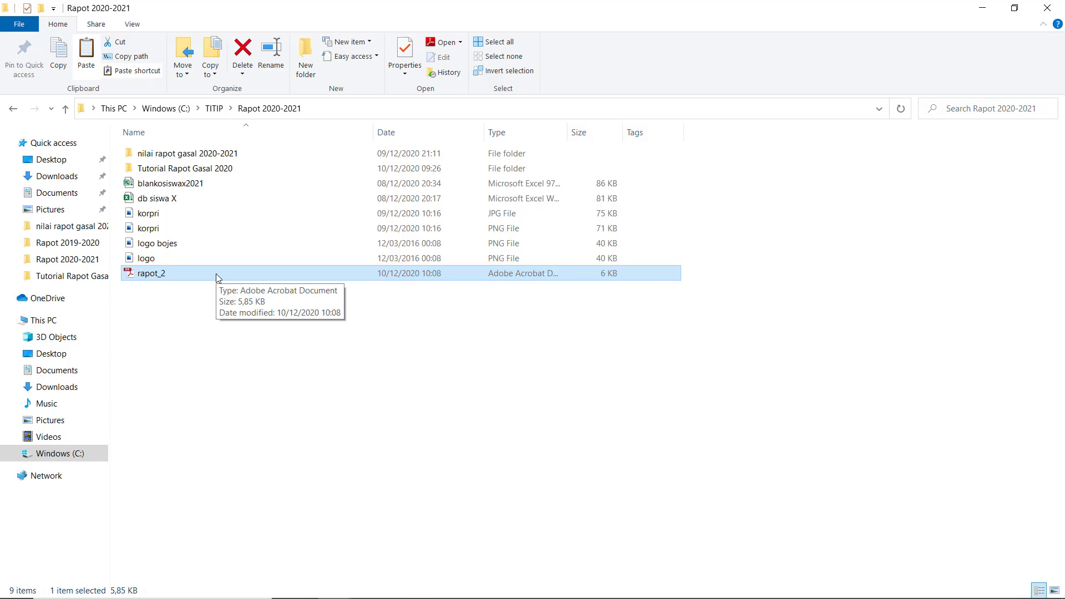
# Open rapot_2.pdf from the Rapot 2020-2021 folder in Adobe Reader, close it, and reopen it
pyautogui.doubleClick(216, 276)
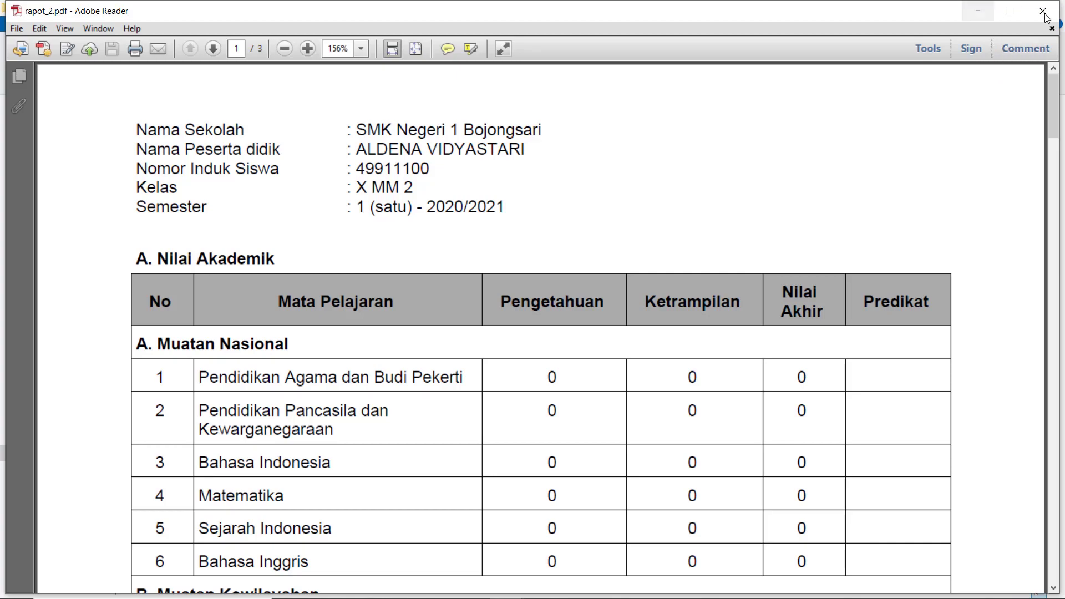
pyautogui.hotkey('alt', 'F4')
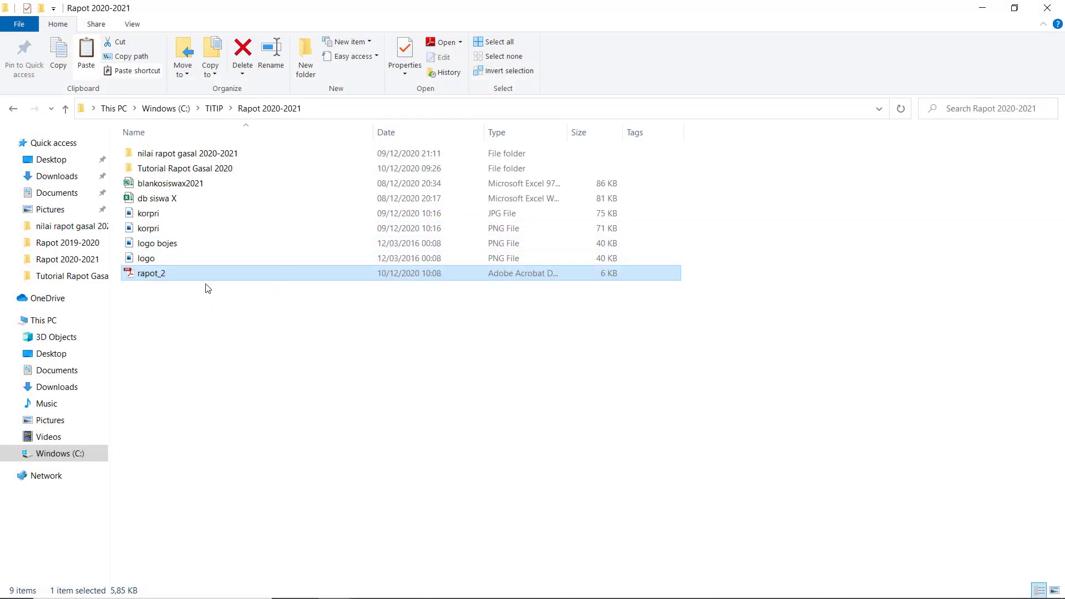
pyautogui.doubleClick(209, 272)
# Scroll back and forth through the three pages of rapot_2.pdf, then close Adobe Reader
pyautogui.scroll(-4, 550, 273)
pyautogui.scroll(-20, 549, 273)
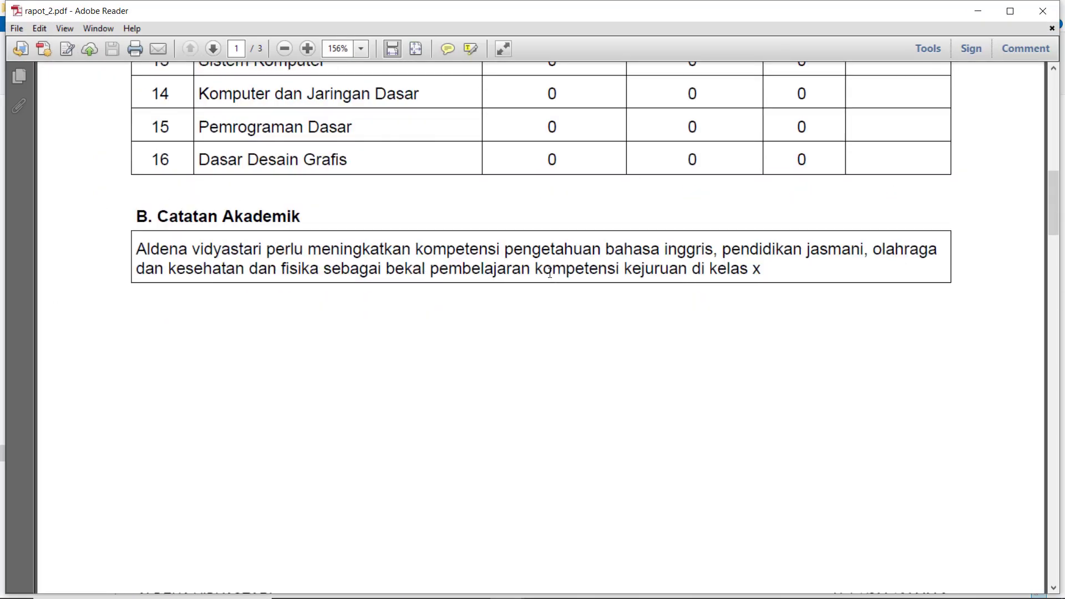
pyautogui.scroll(-10, 552, 278)
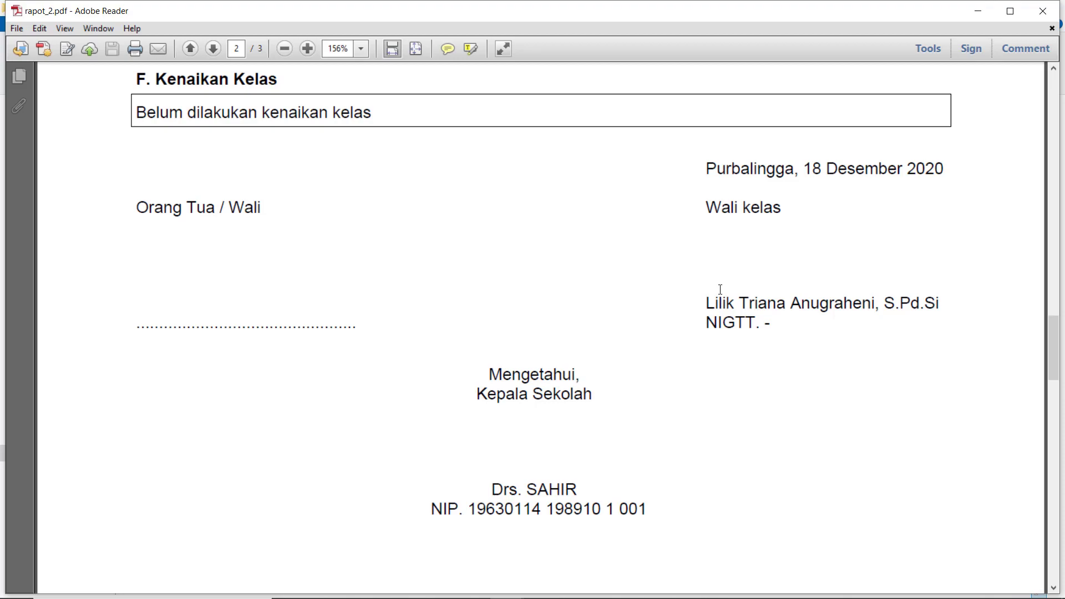
pyautogui.scroll(6, 720, 289)
pyautogui.scroll(-2, 720, 291)
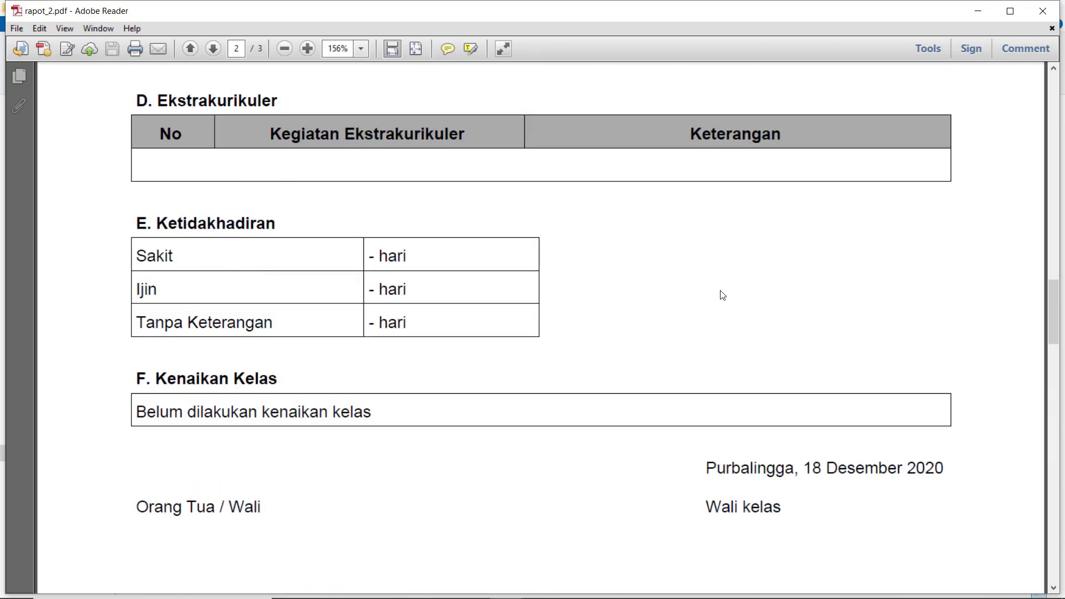
pyautogui.scroll(-4, 722, 294)
pyautogui.scroll(10, 722, 293)
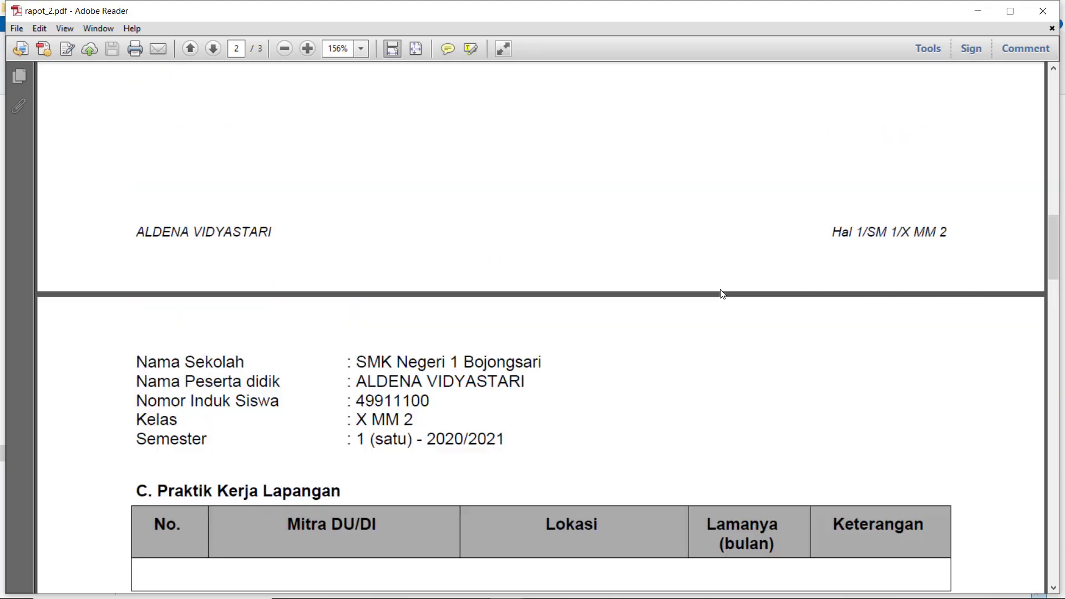
pyautogui.scroll(-10, 721, 291)
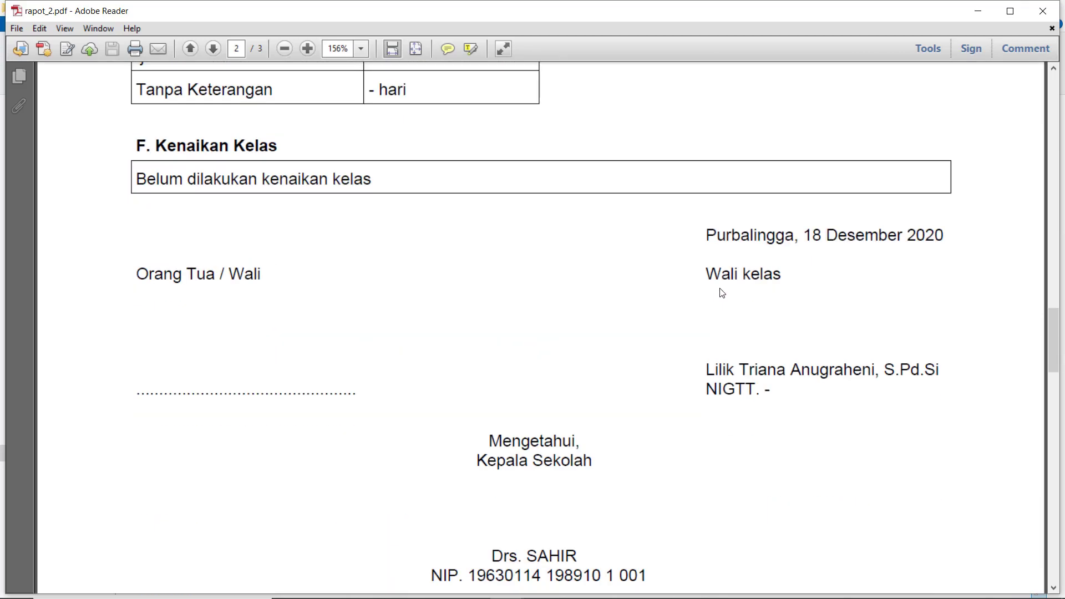
pyautogui.scroll(-3, 720, 290)
pyautogui.scroll(-5, 721, 293)
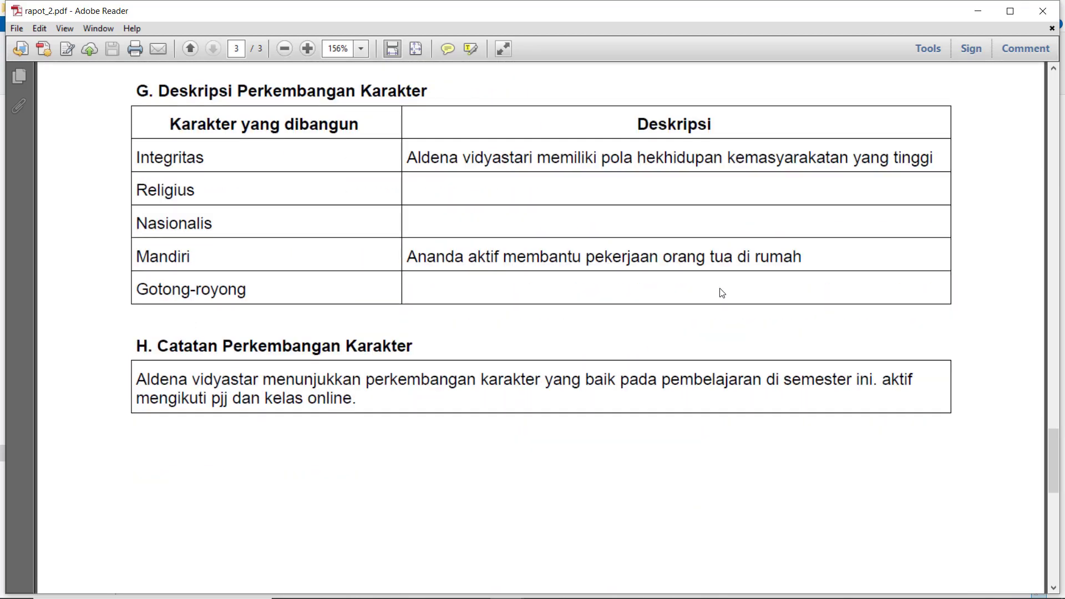
pyautogui.scroll(10, 722, 293)
pyautogui.scroll(15, 722, 292)
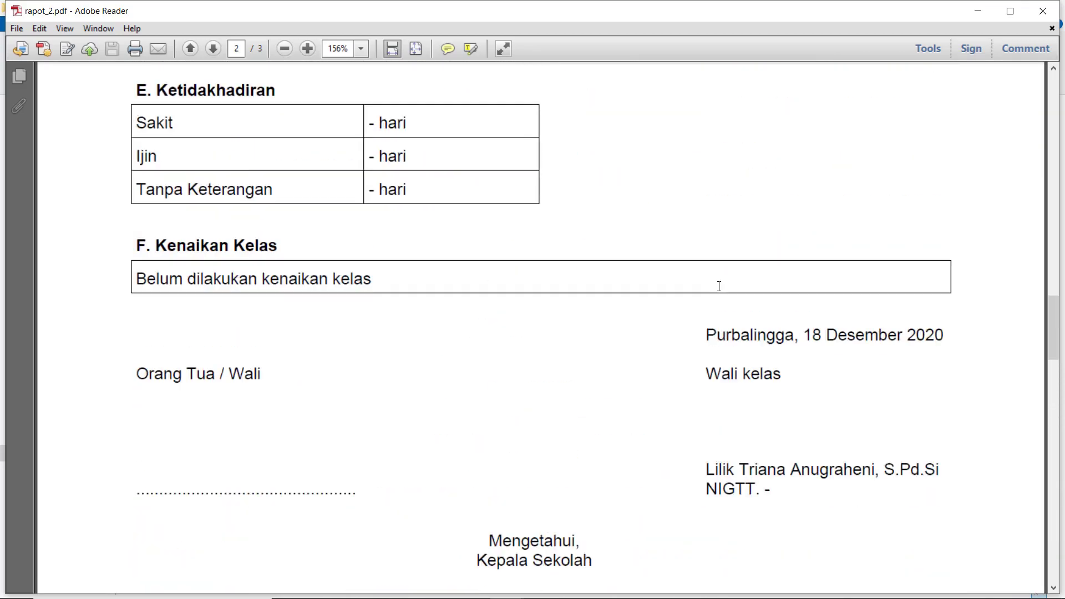
pyautogui.scroll(15, 721, 293)
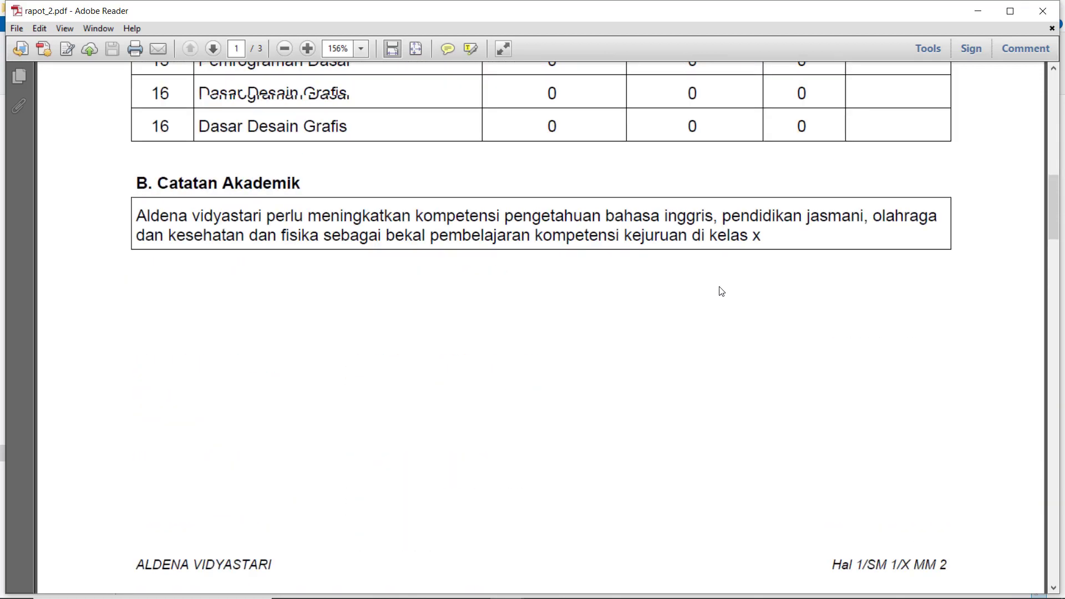
pyautogui.scroll(4, 722, 292)
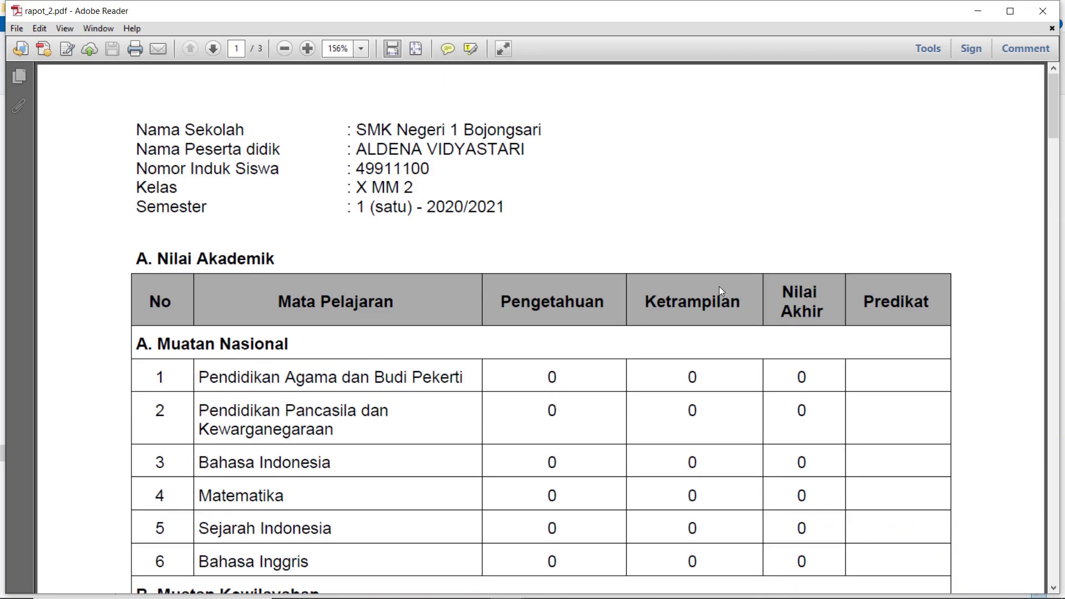
pyautogui.scroll(-3, 720, 289)
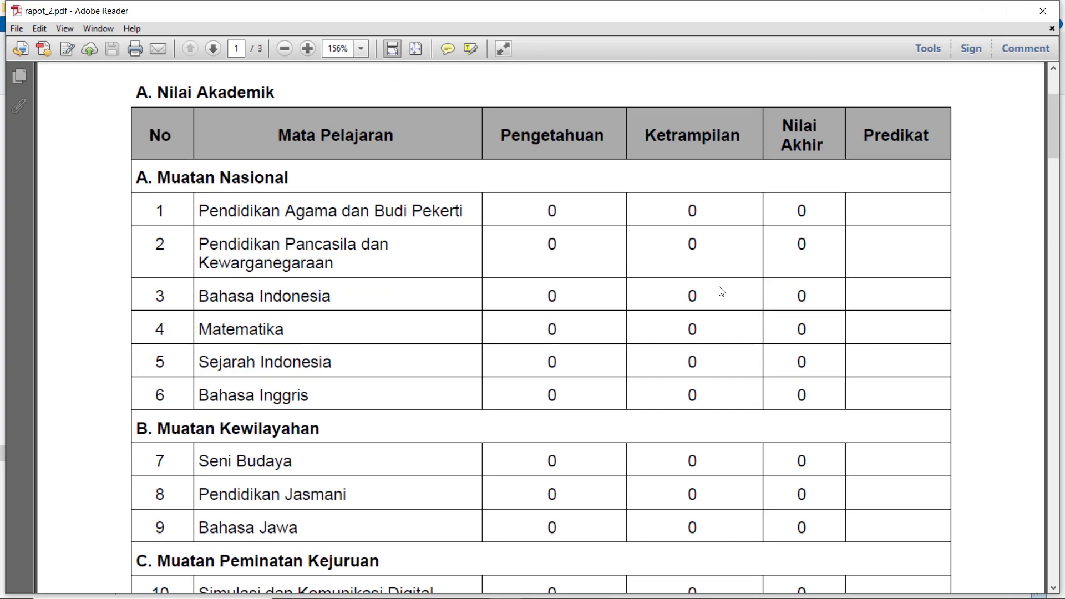
pyautogui.scroll(-12, 721, 291)
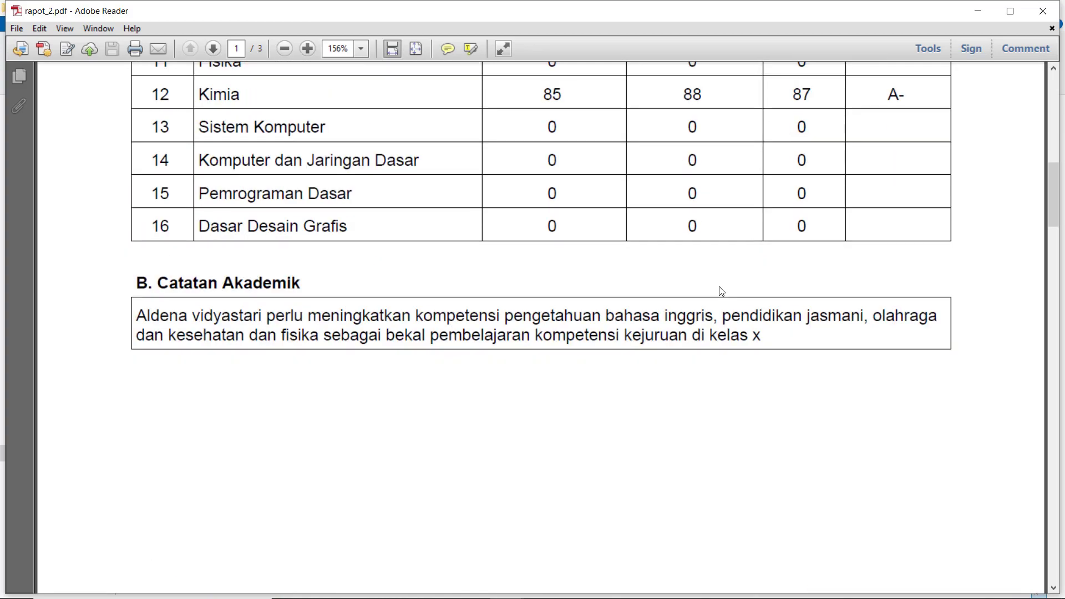
pyautogui.scroll(-8, 721, 291)
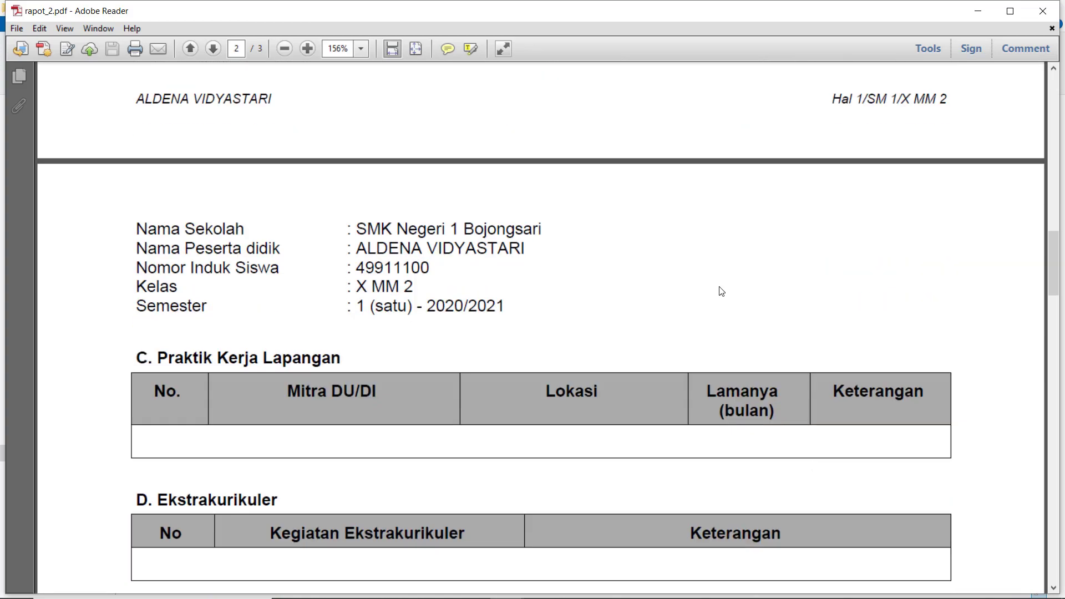
pyautogui.scroll(-9, 719, 286)
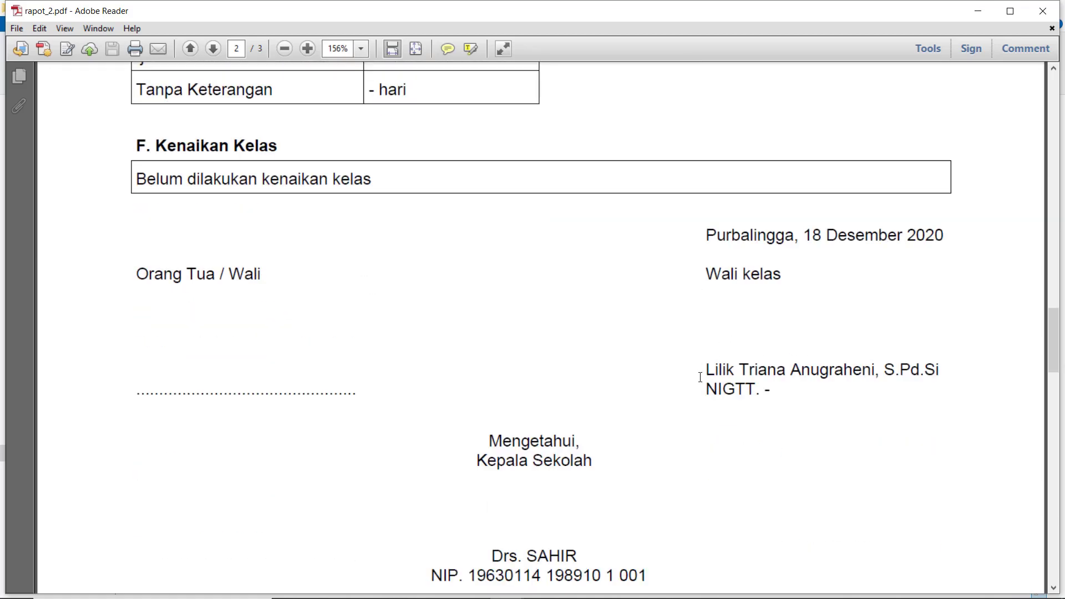
pyautogui.scroll(-1, 700, 377)
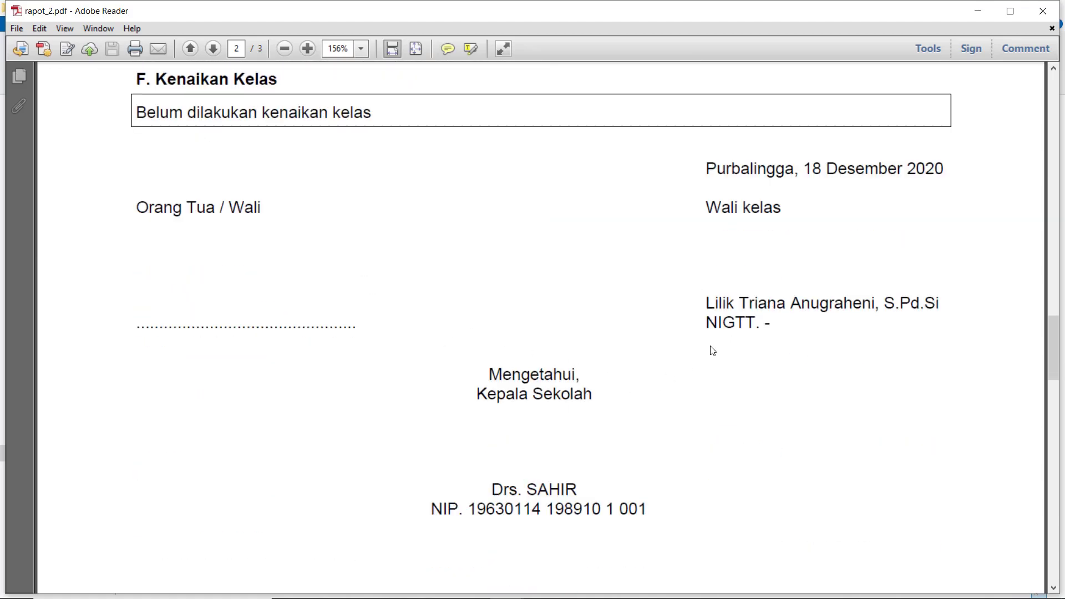
pyautogui.scroll(11, 708, 340)
pyautogui.scroll(5, 767, 180)
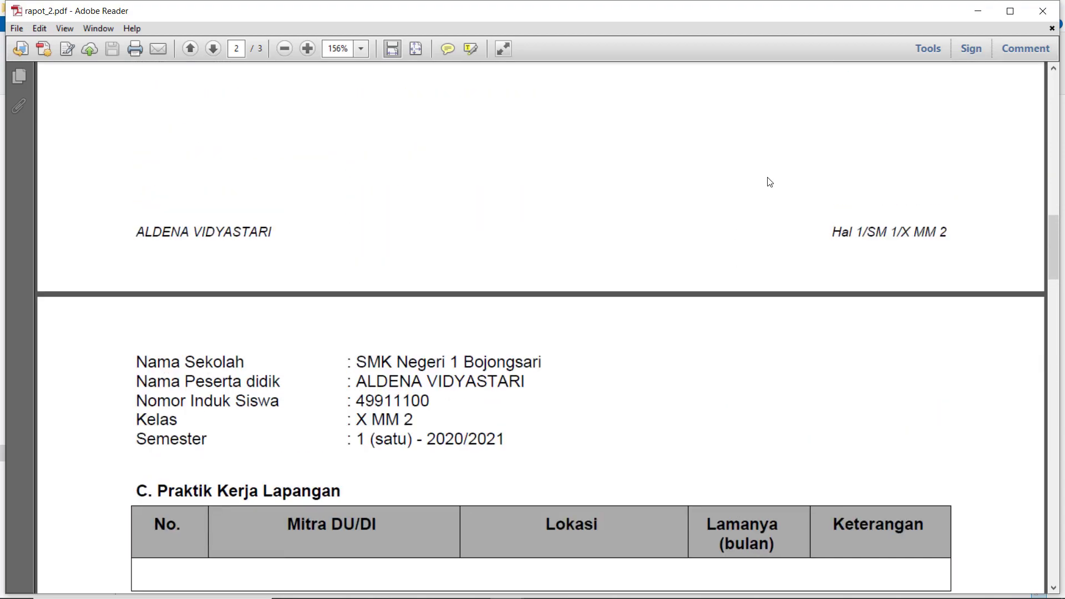
pyautogui.click(1041, 13)
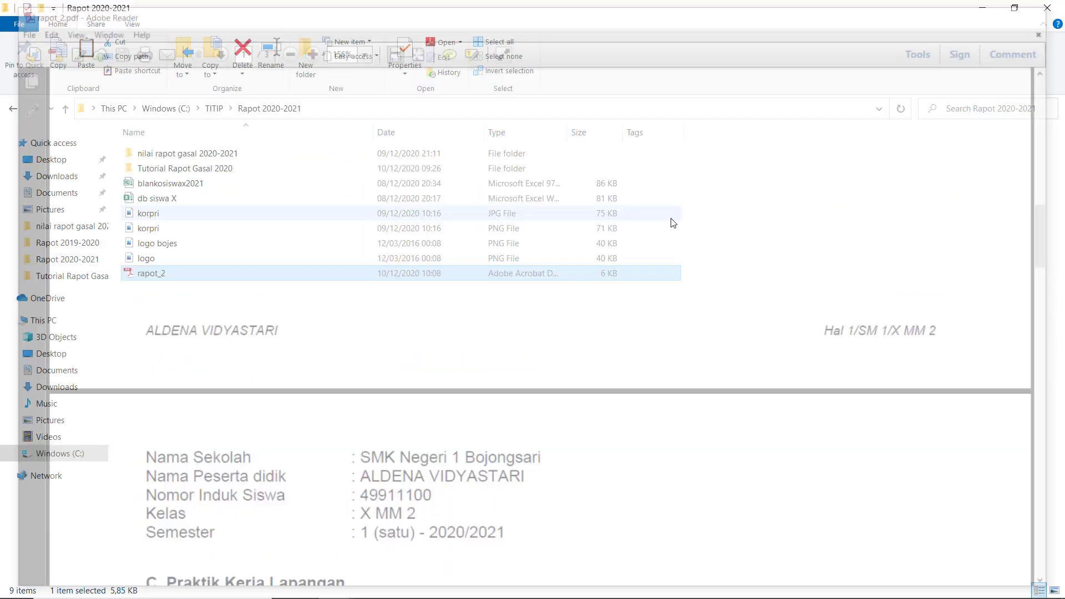
# Bring Chrome back to the front on the WhatsApp Web tab
pyautogui.moveTo(415, 583)
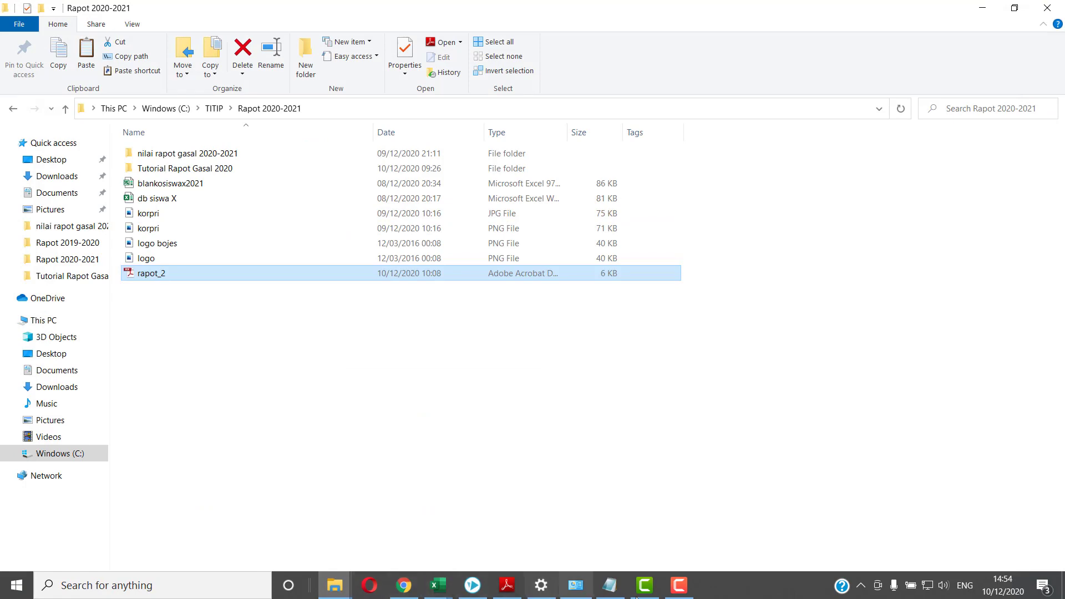
pyautogui.click(404, 586)
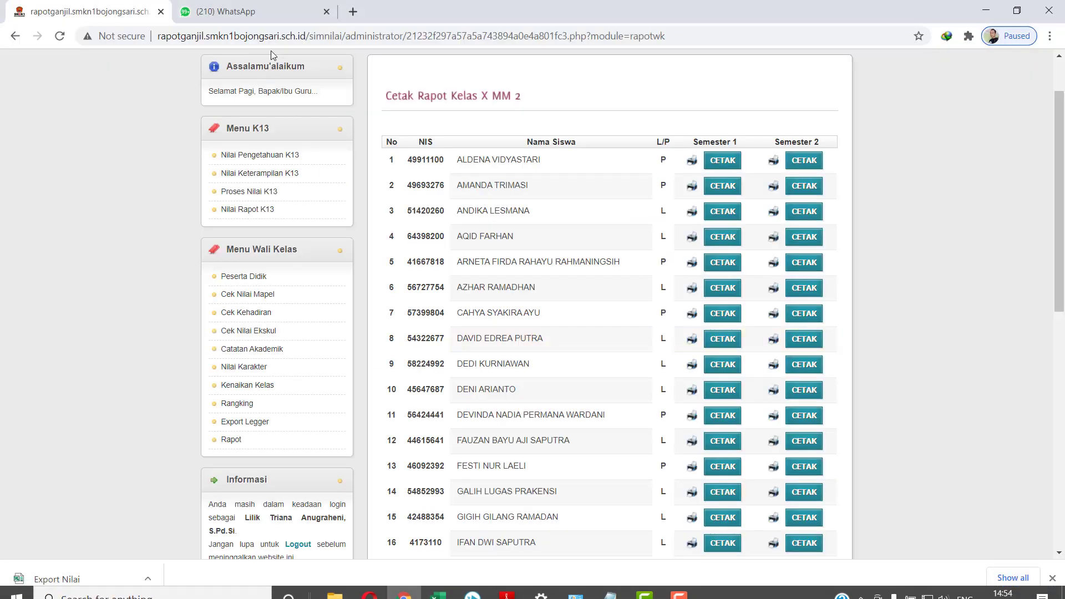
pyautogui.click(271, 15)
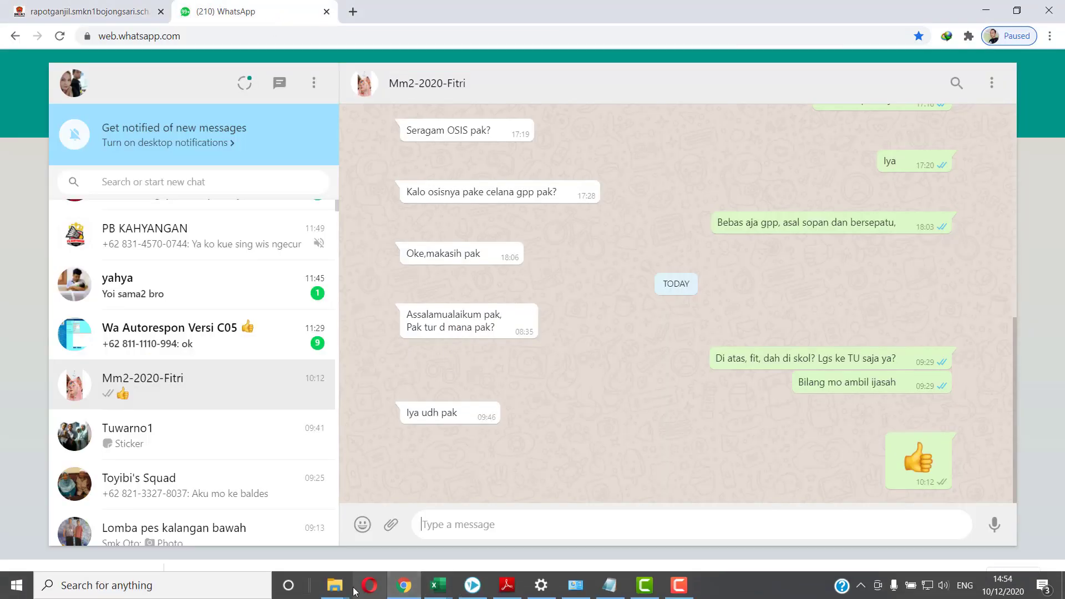
# Drag rapot_2.pdf from the Rapot 2020-2021 folder into the WhatsApp class chat, then minimise Chrome
pyautogui.moveTo(323, 572)
pyautogui.click(453, 528)
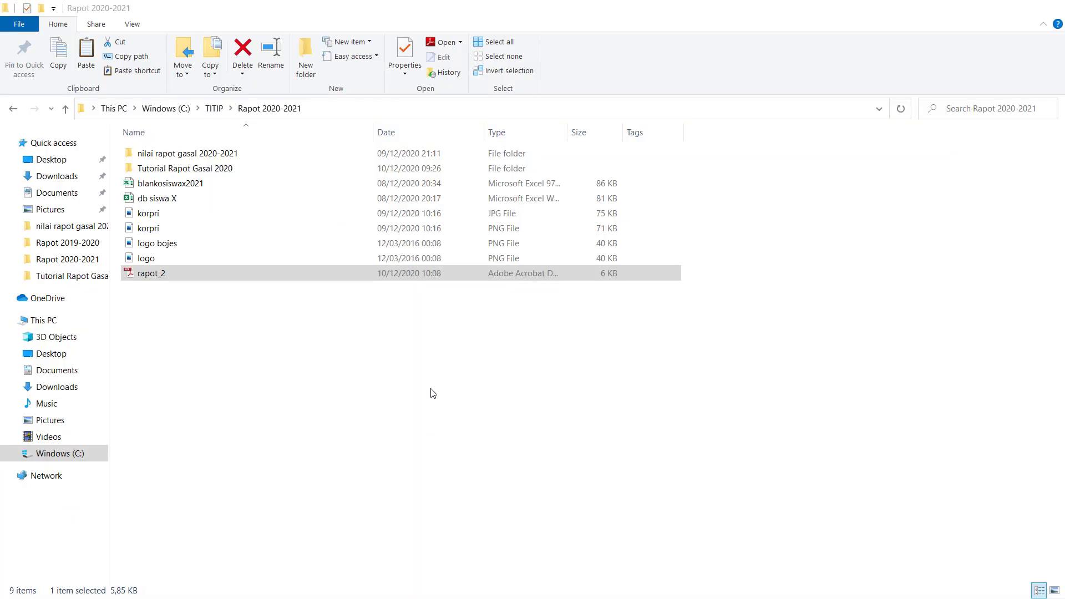
pyautogui.moveTo(306, 277); pyautogui.dragTo(549, 473)
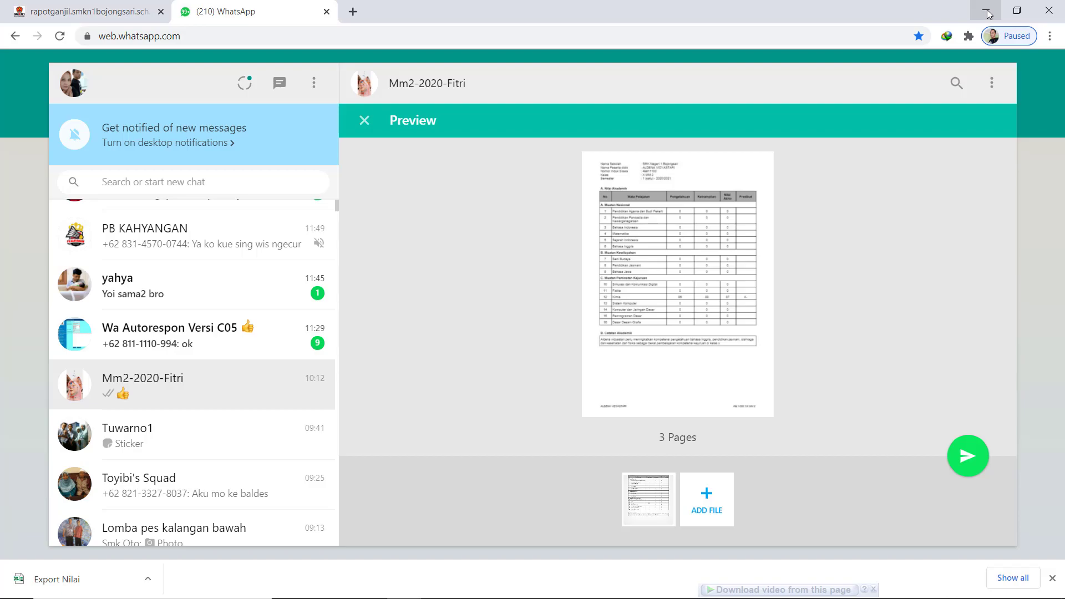
pyautogui.click(988, 13)
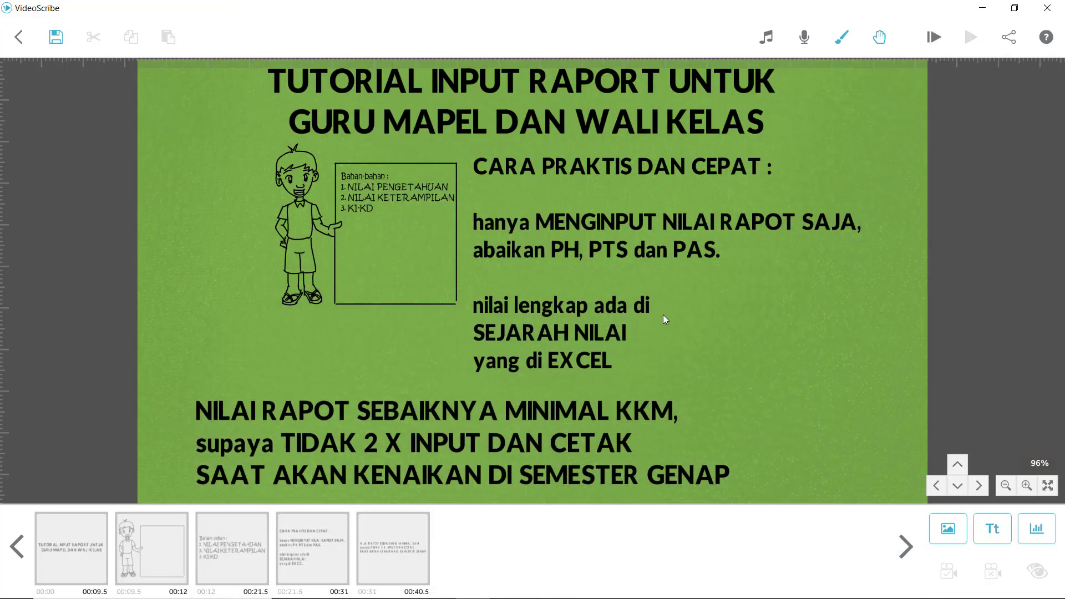